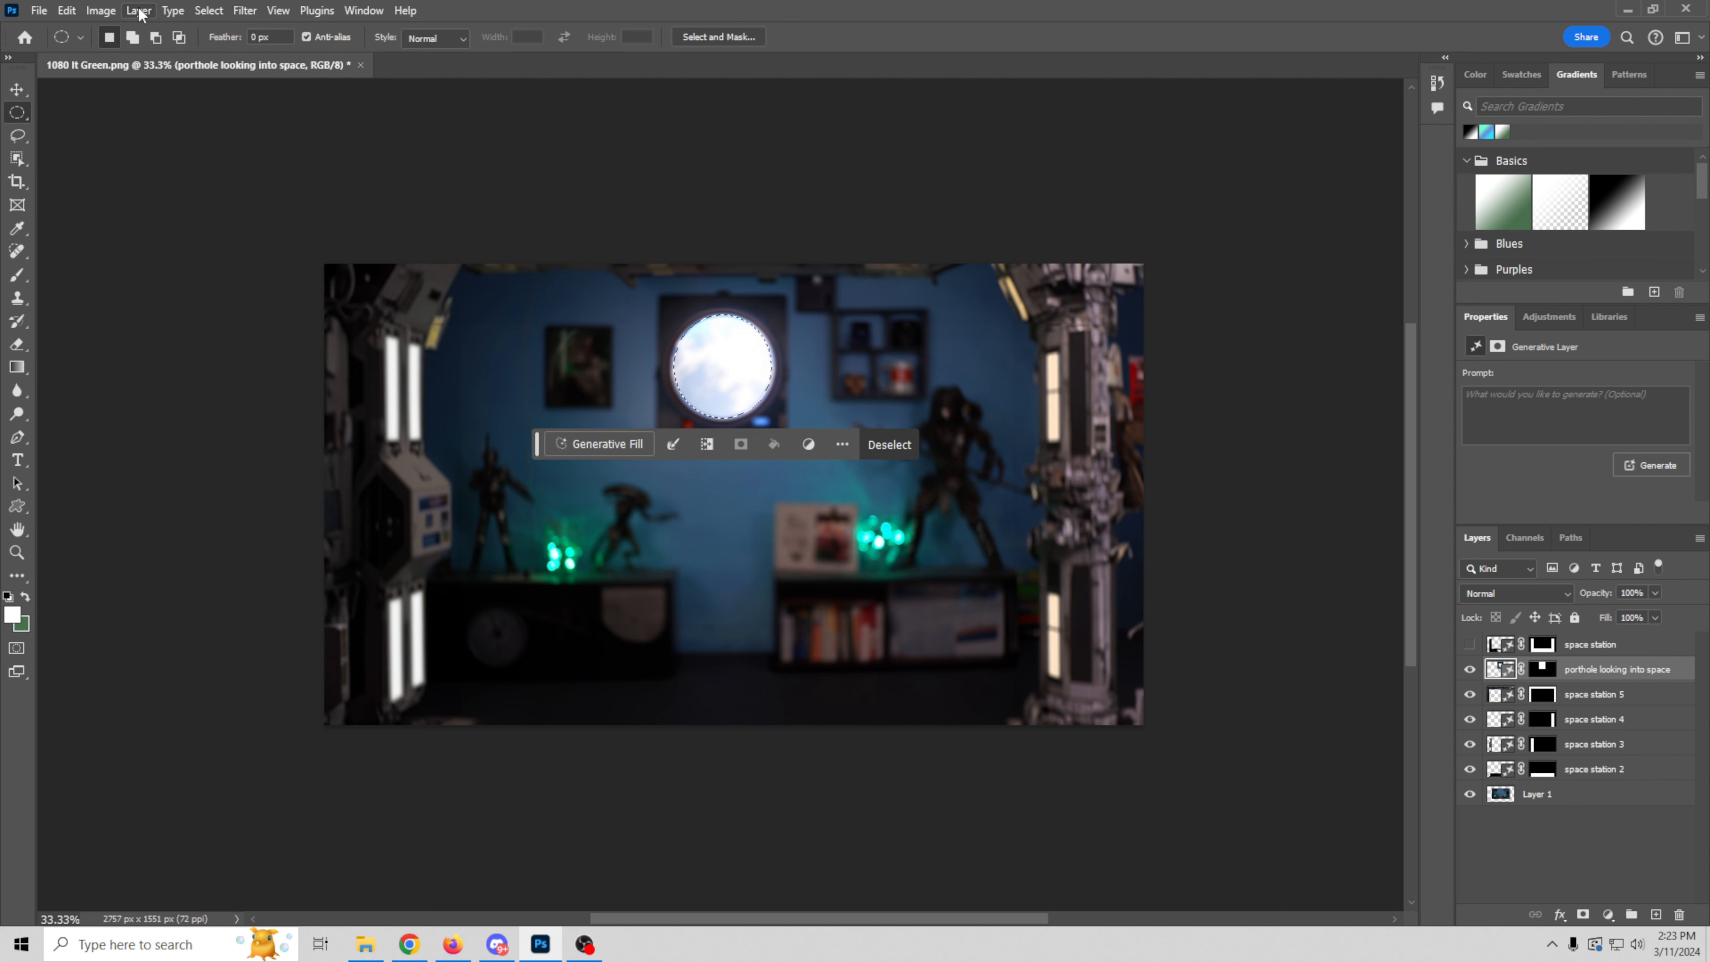
click(140, 11)
Step: Rasterize the "porthole looking into space" layer and clear the circular window selection from it
mouse_move(255, 399)
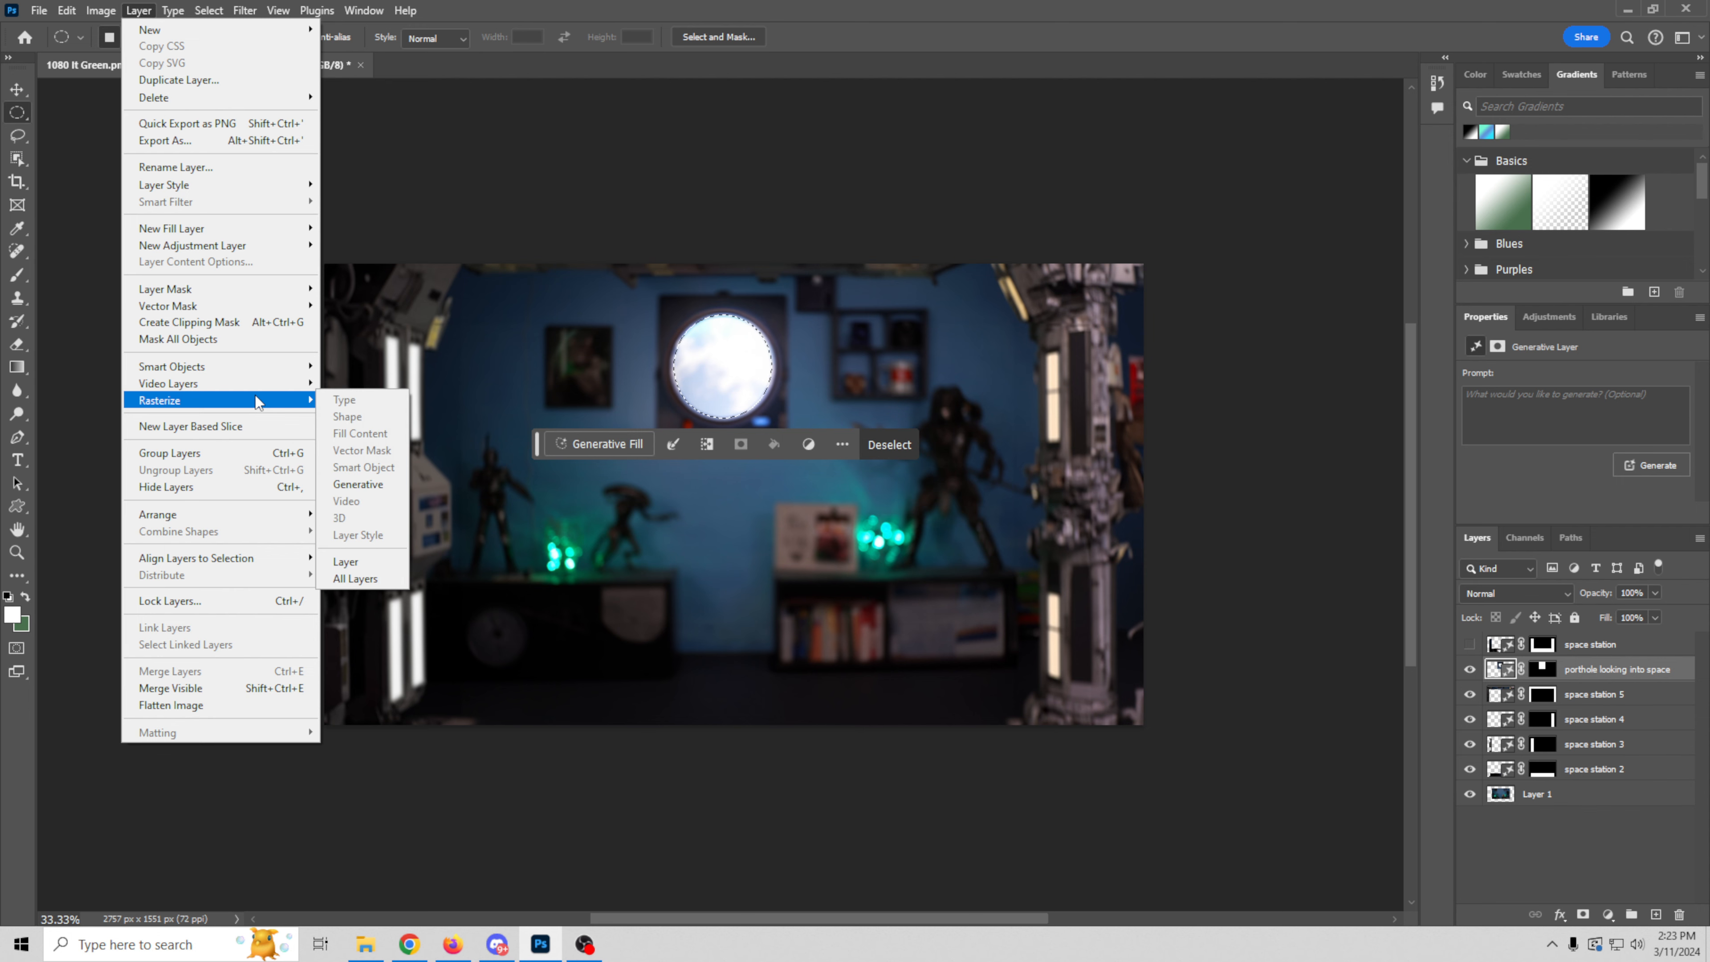
click(397, 562)
click(68, 12)
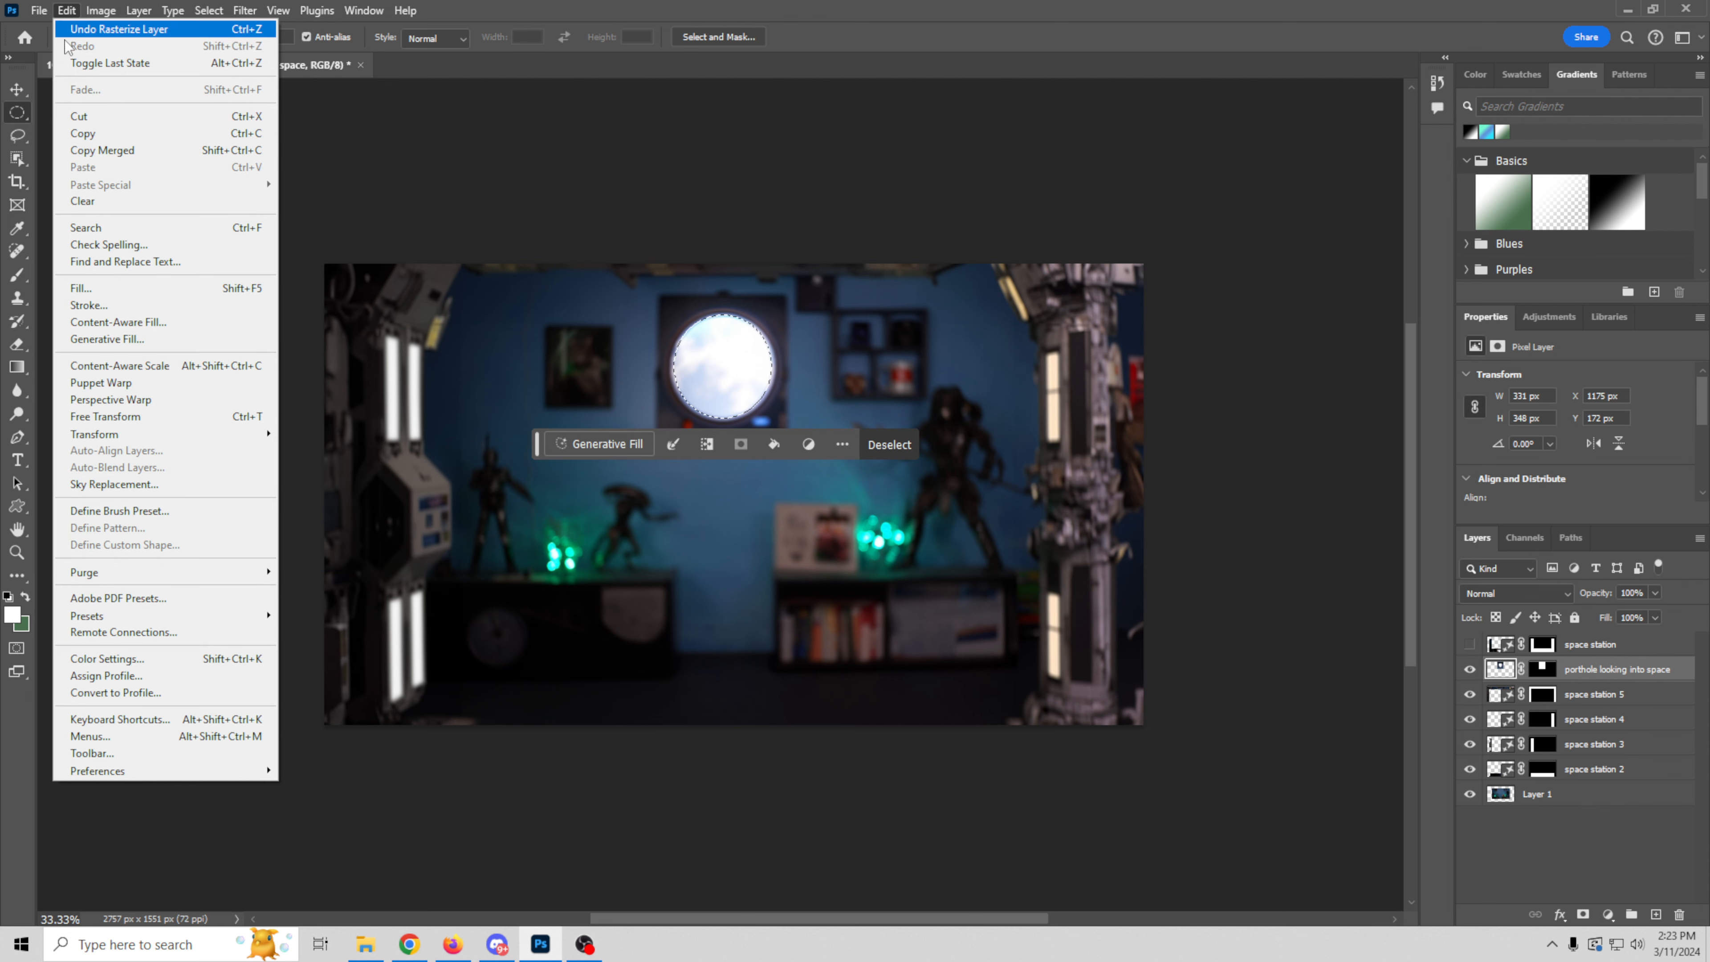
click(82, 200)
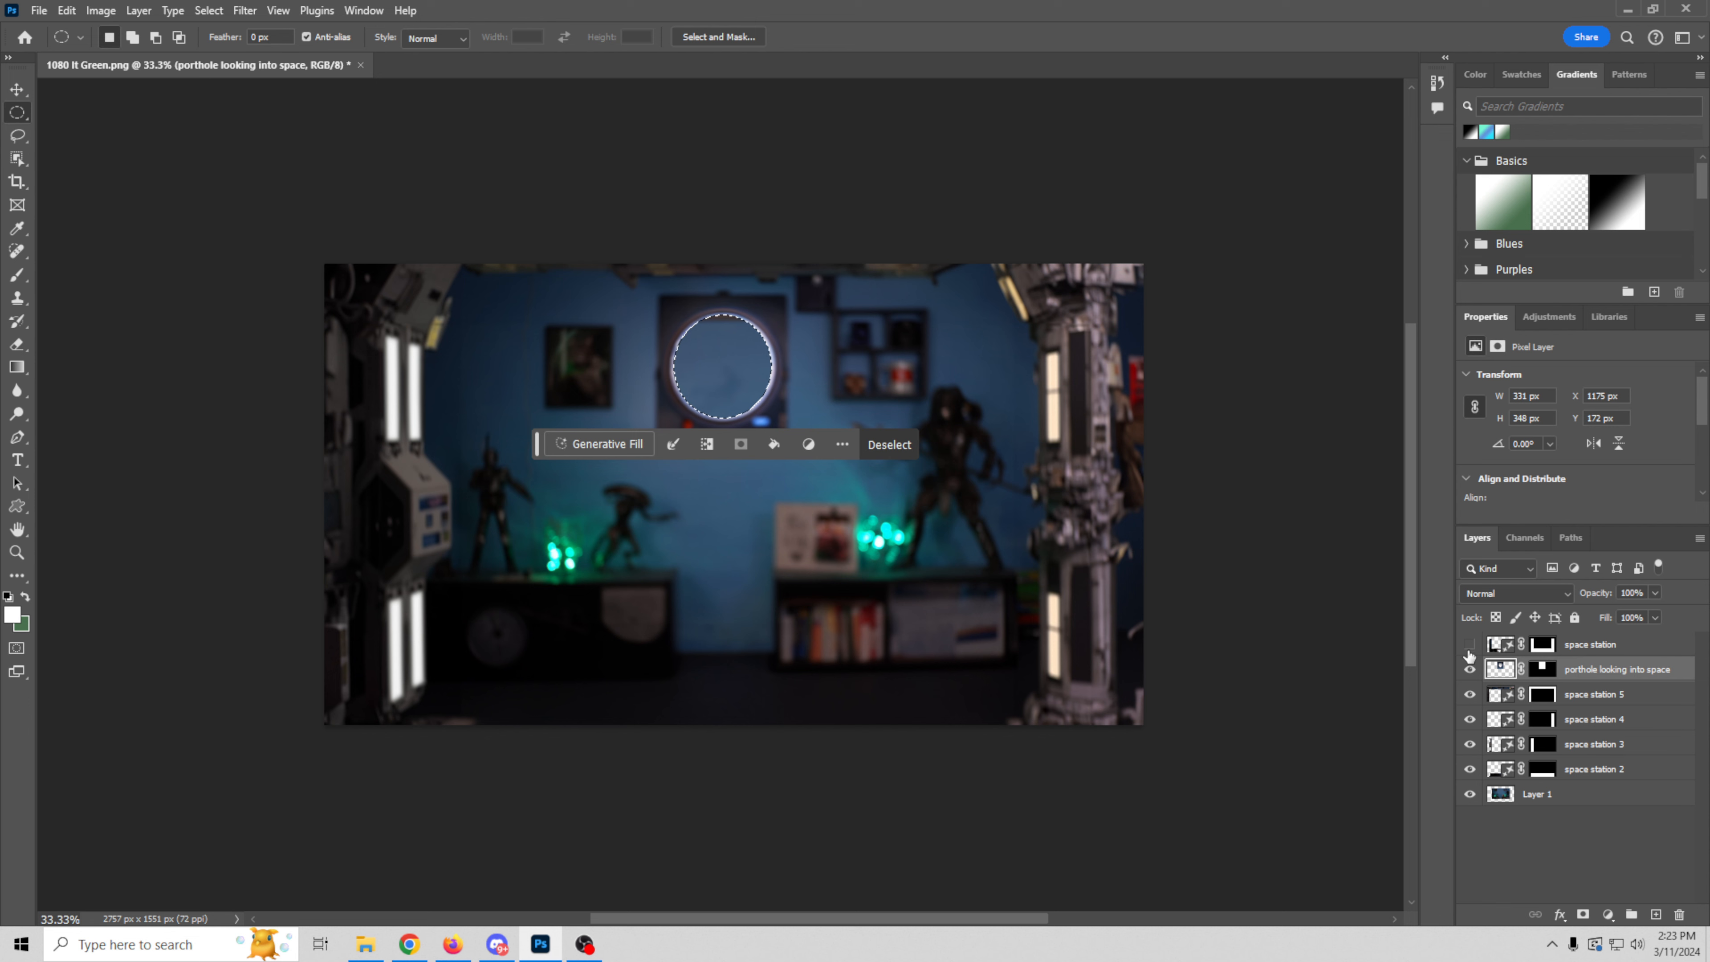
Step: Clear the same circular selection from Layer 1
click(1624, 796)
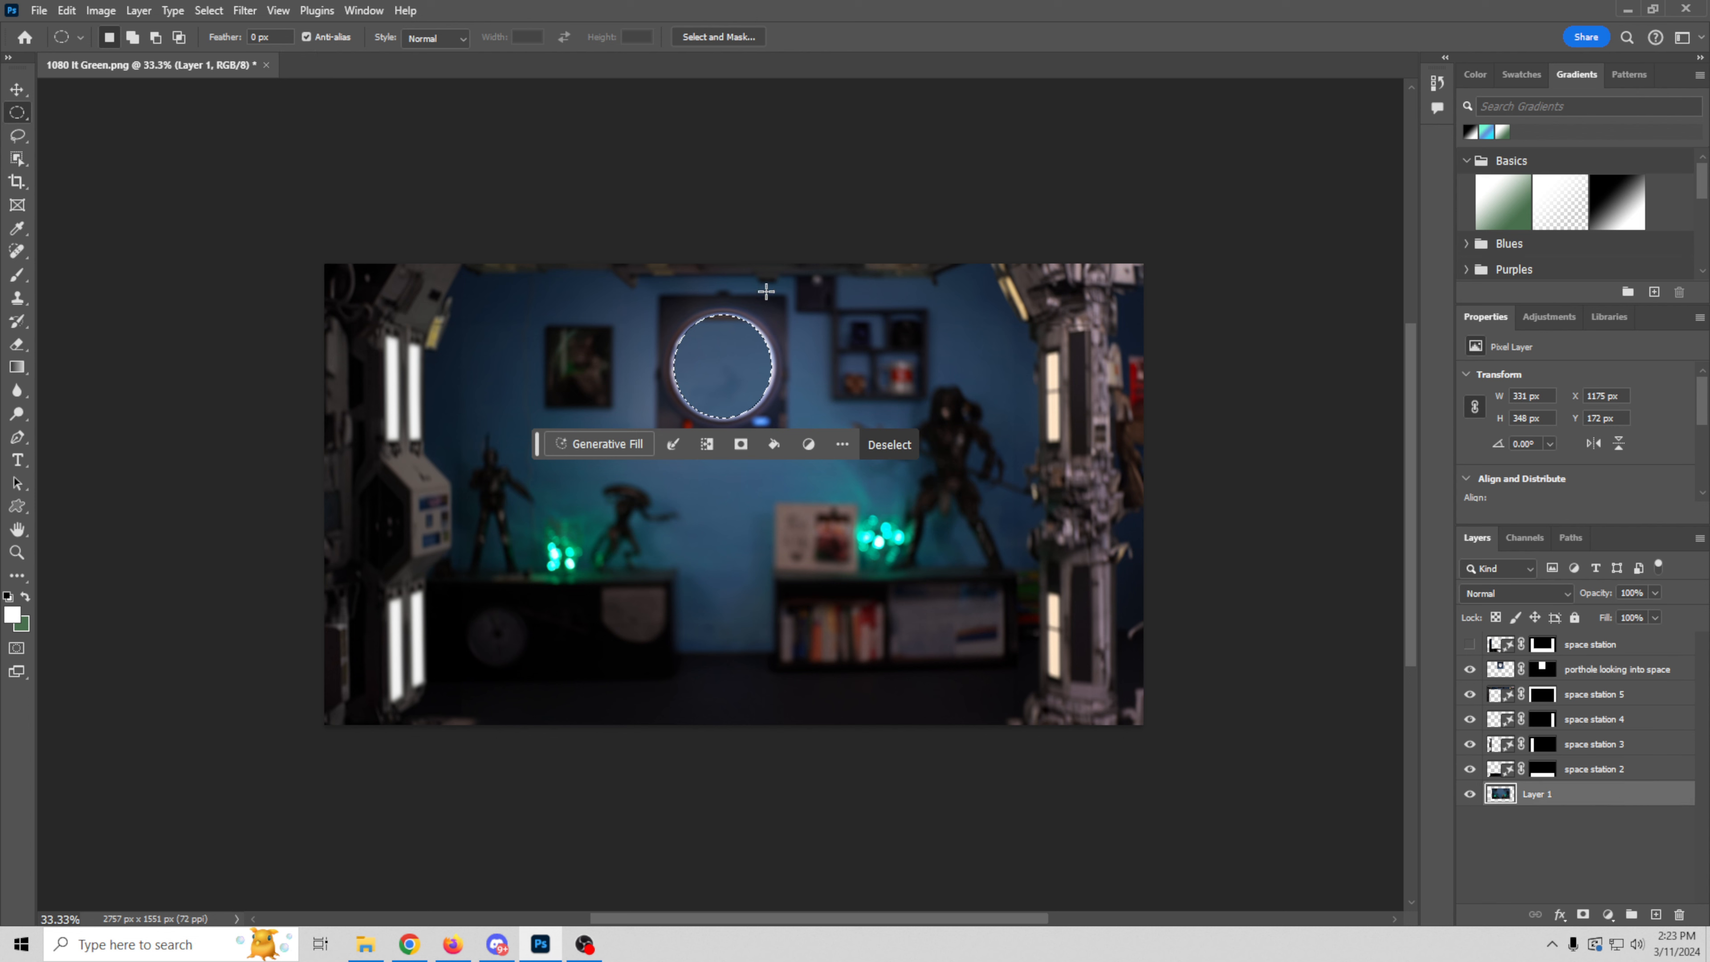
click(68, 12)
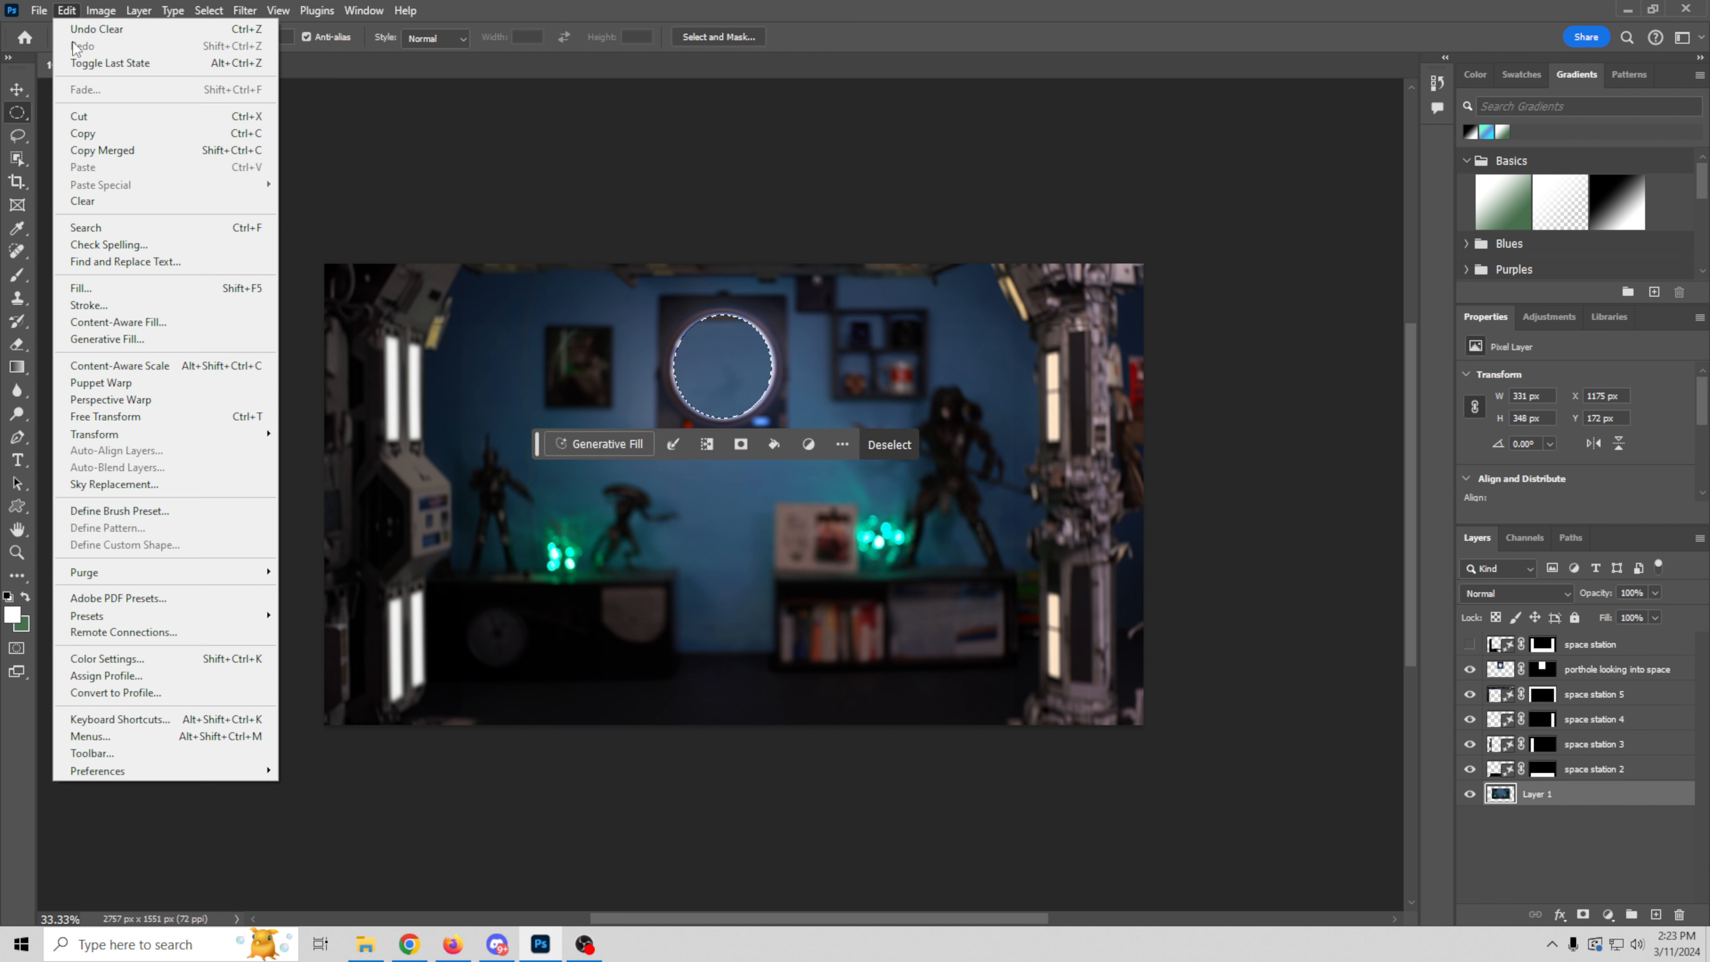
click(86, 204)
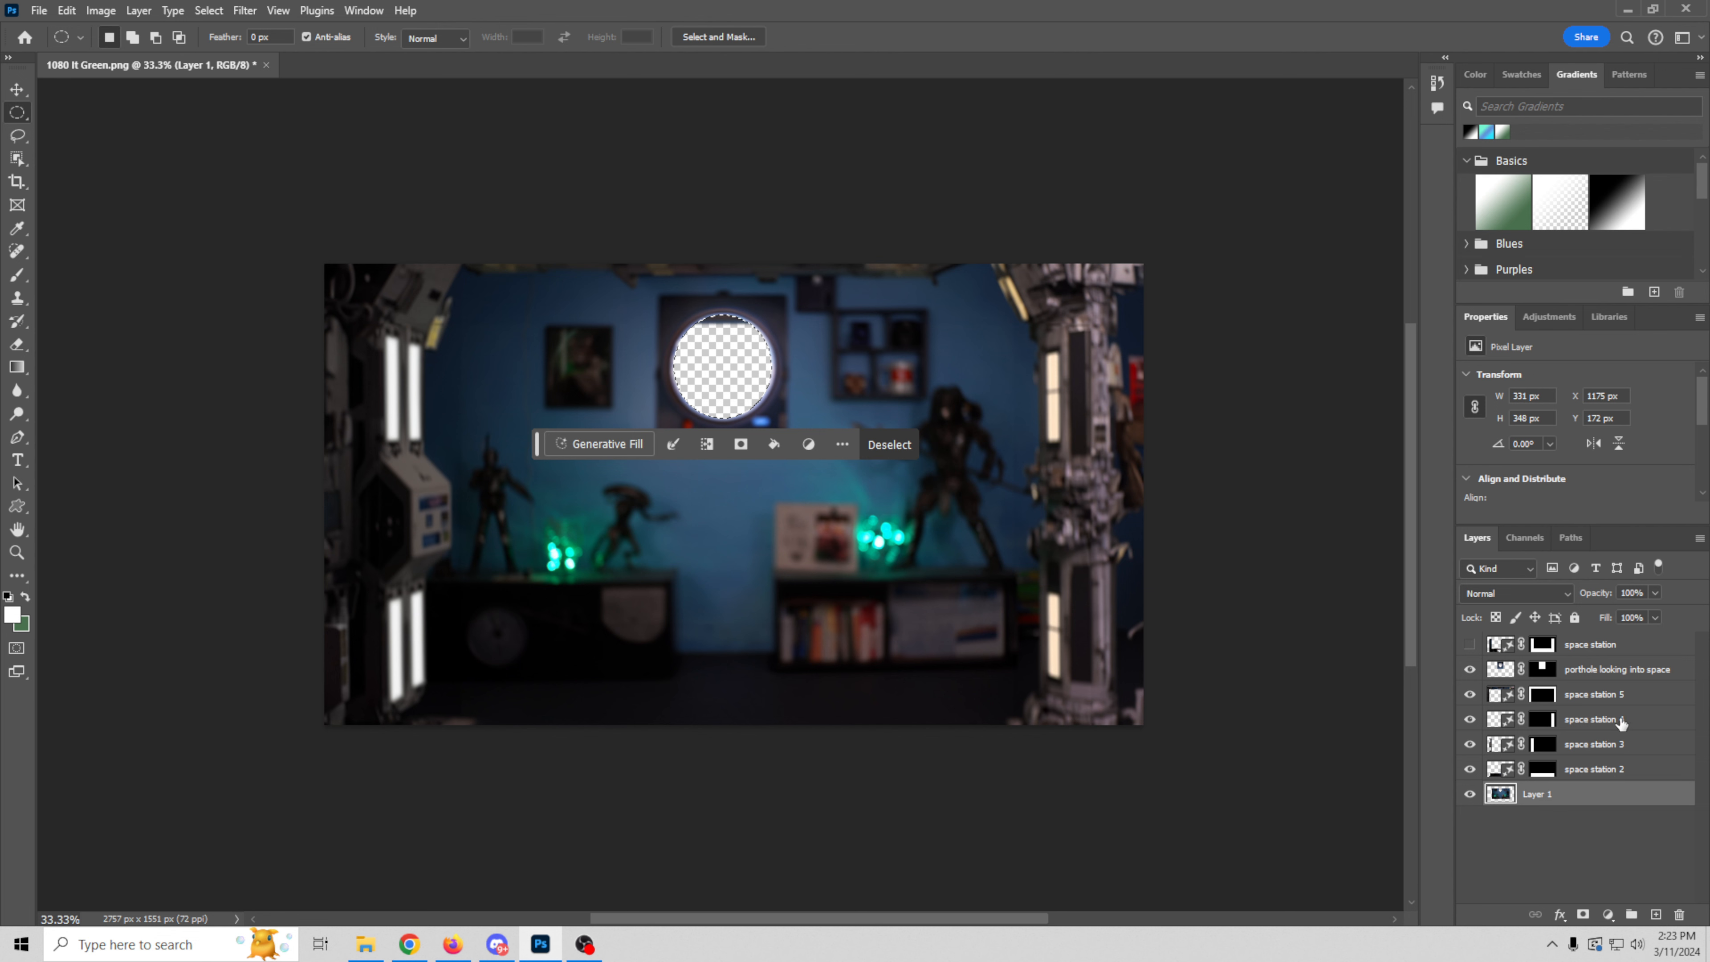
Step: Rasterize the "space station 5" layer, clear the circular window area from it, and drop the selection
click(1525, 698)
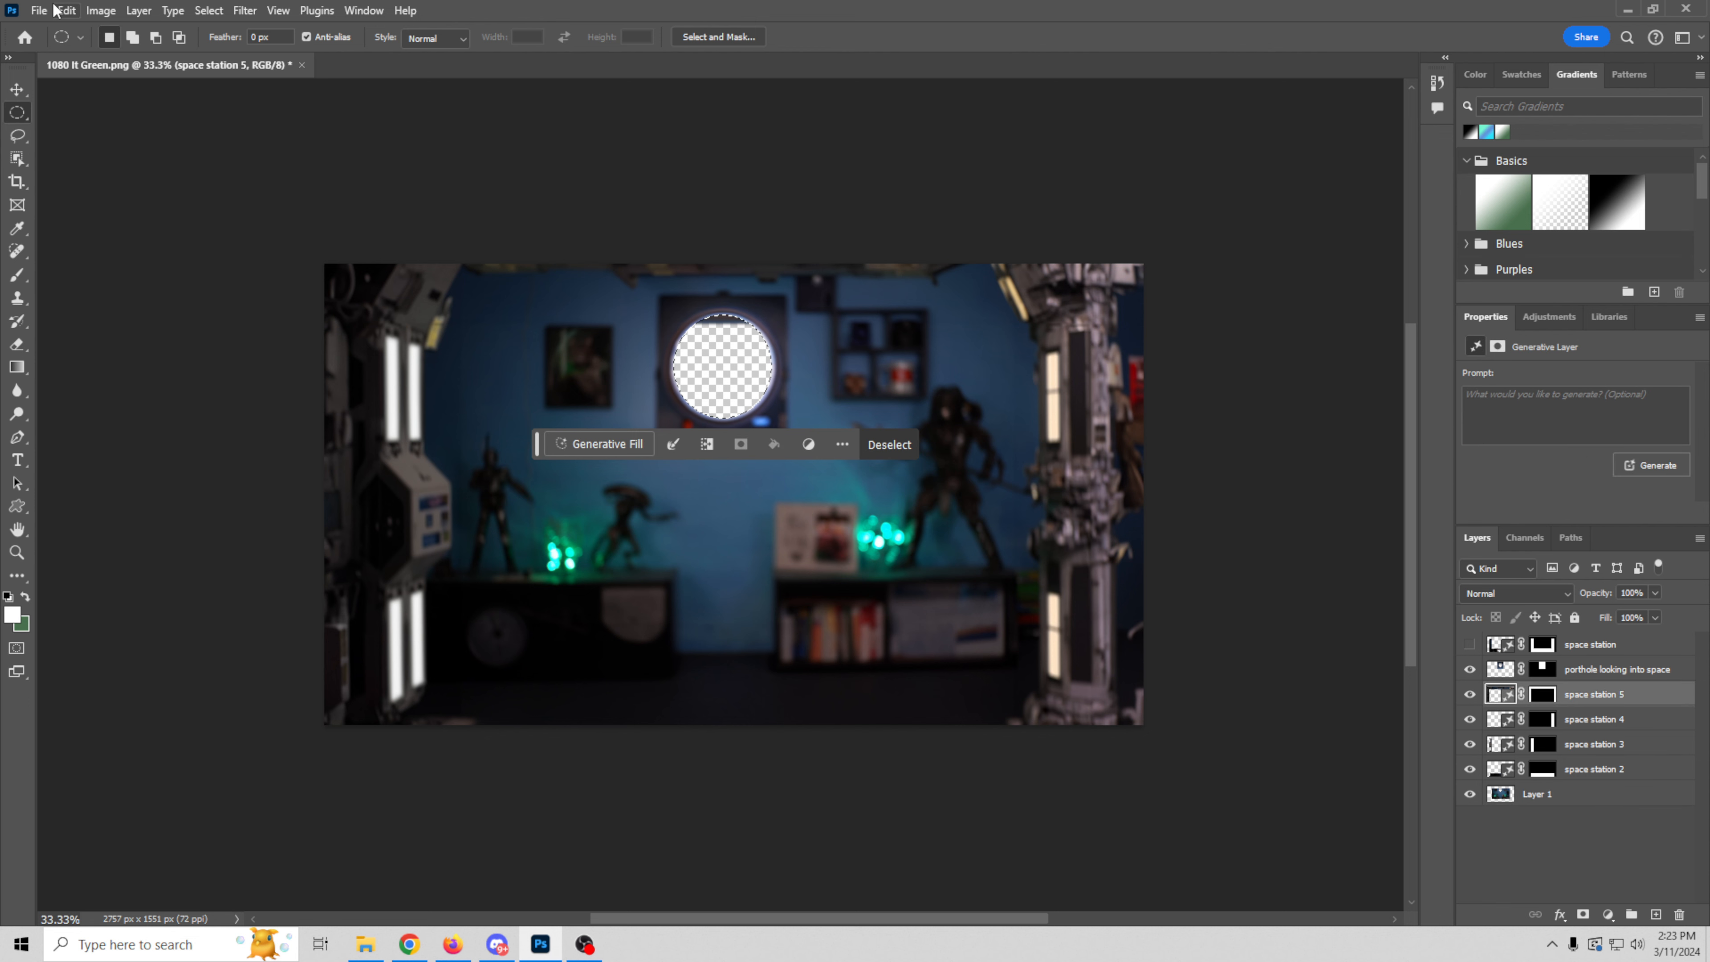
click(67, 11)
mouse_move(148, 13)
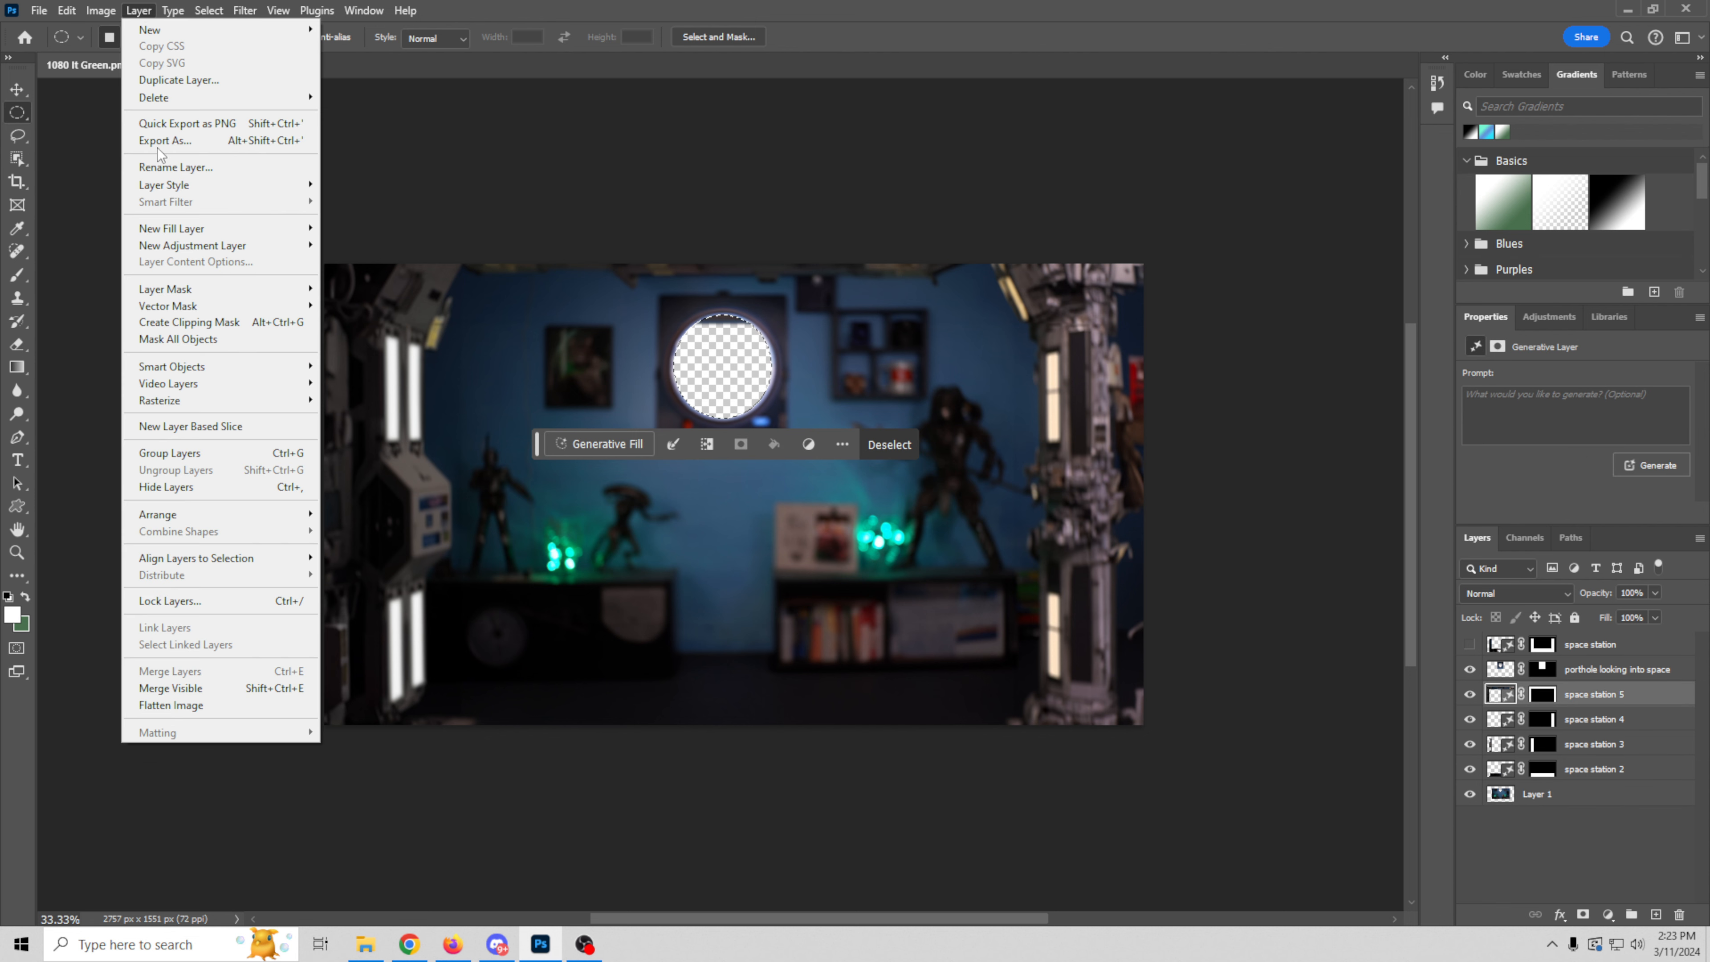
mouse_move(203, 400)
click(367, 559)
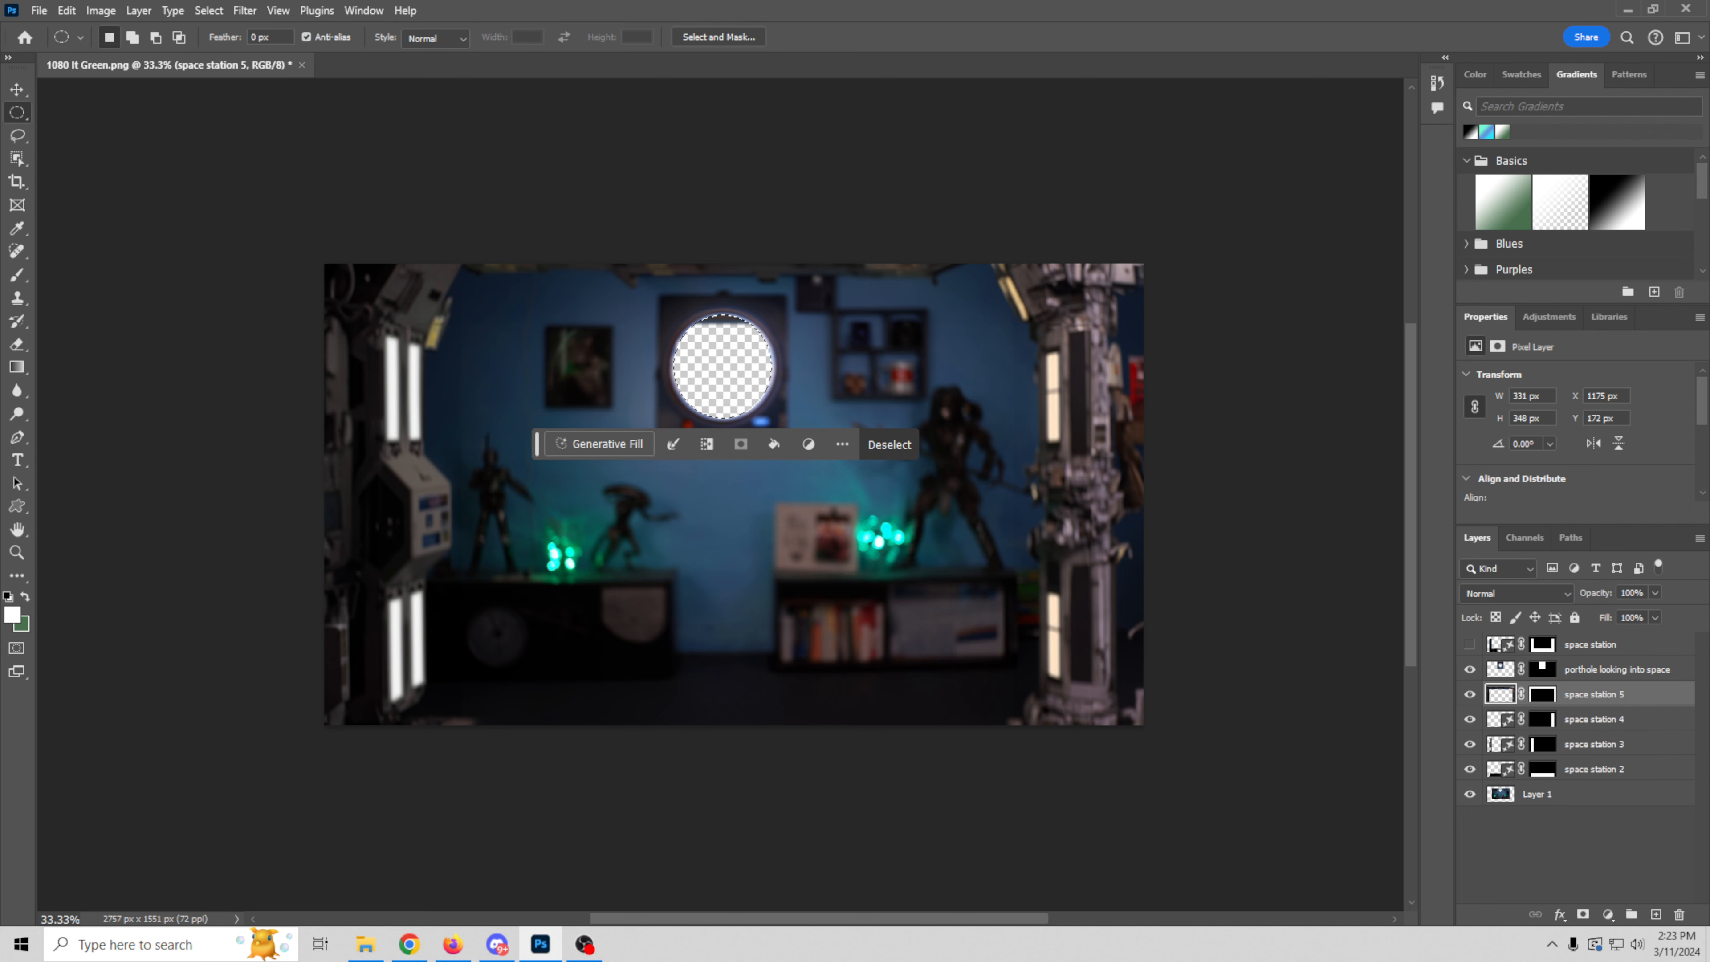
click(68, 11)
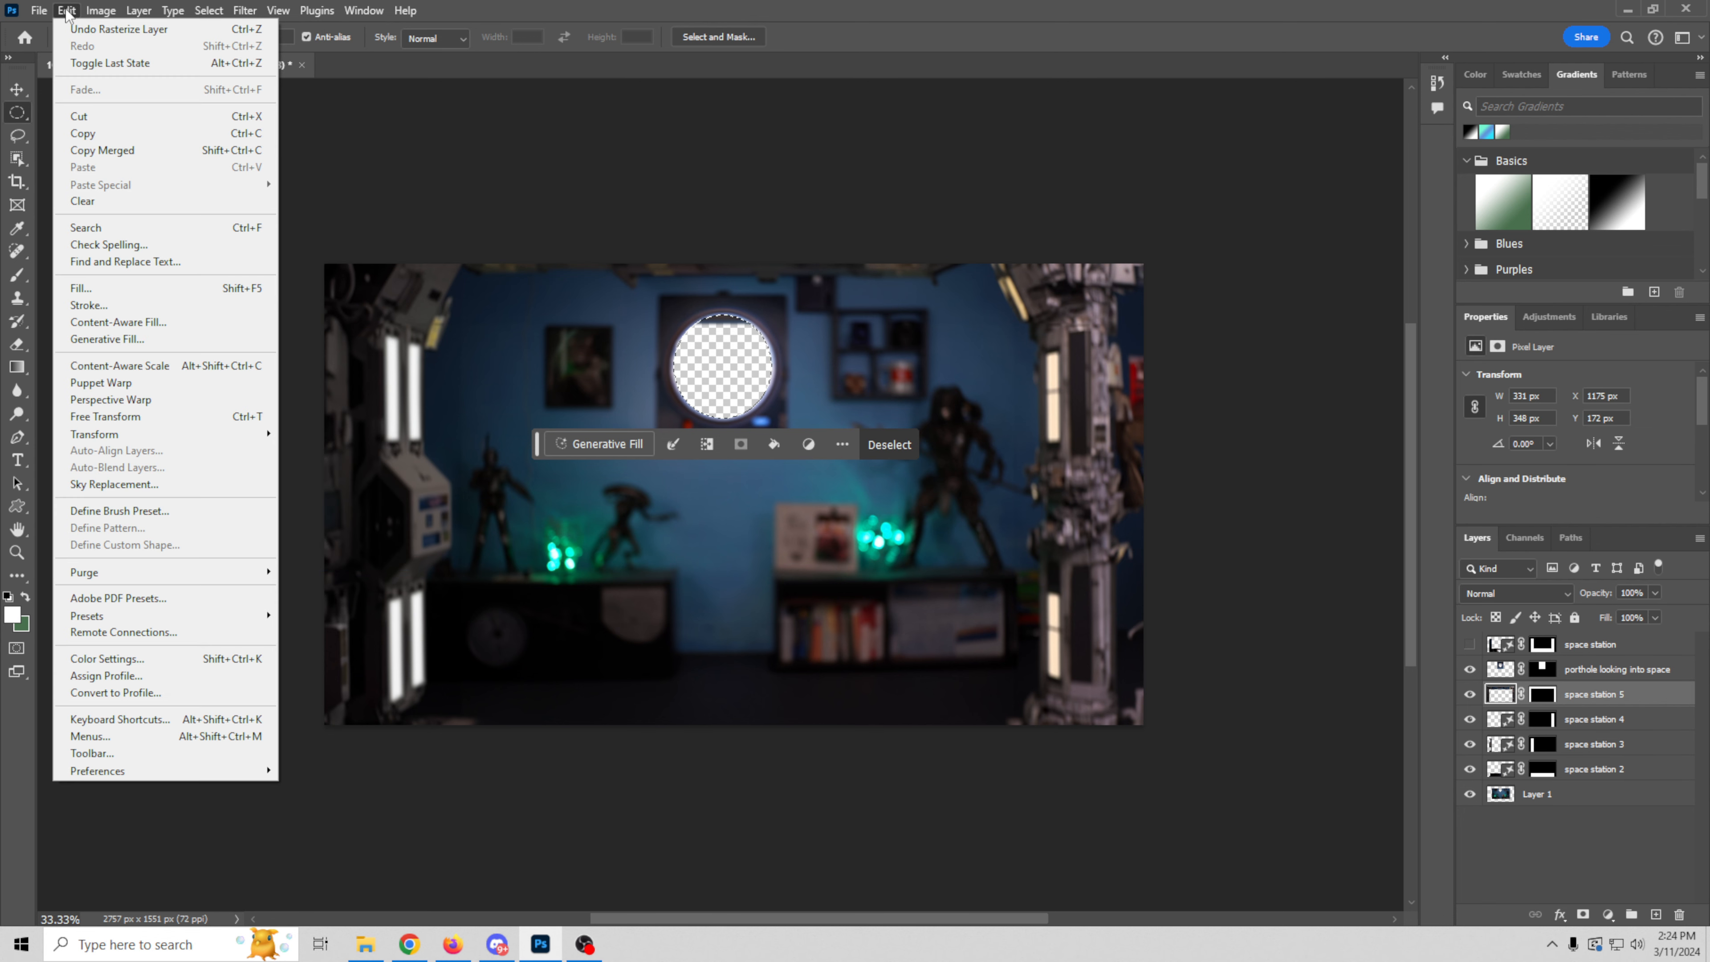
click(82, 201)
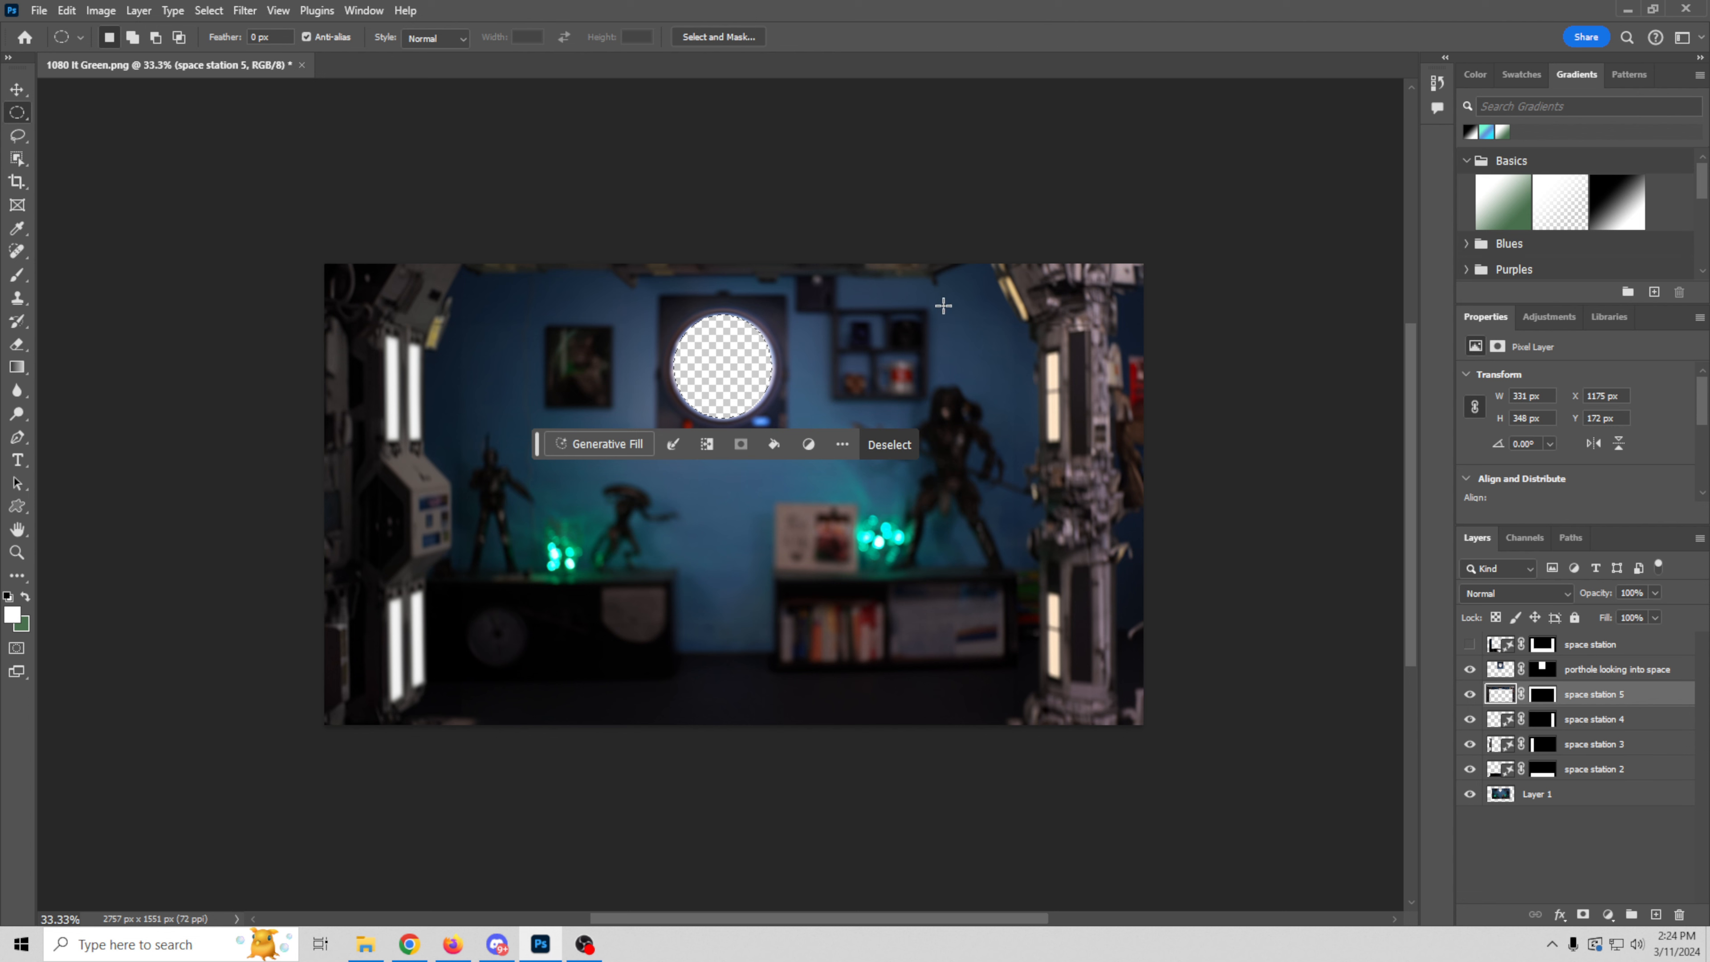
key(v)
click(195, 465)
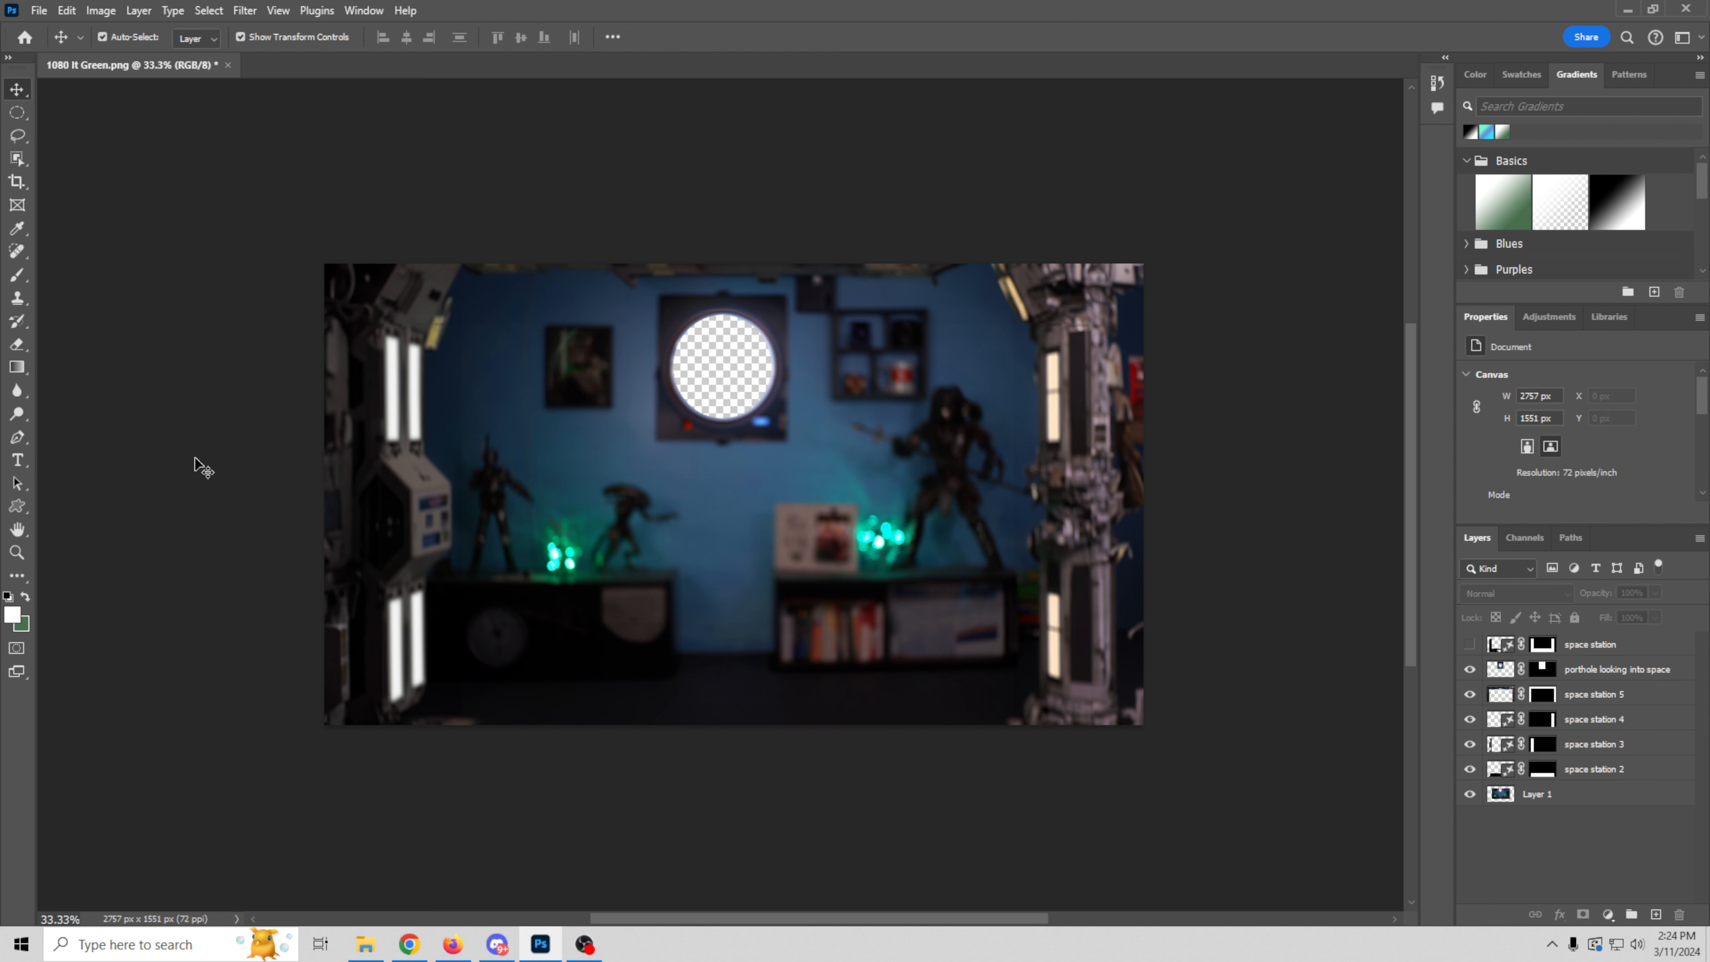
Step: Set up a PNG export of the document with transparency at 1920 x 1080 px
click(41, 11)
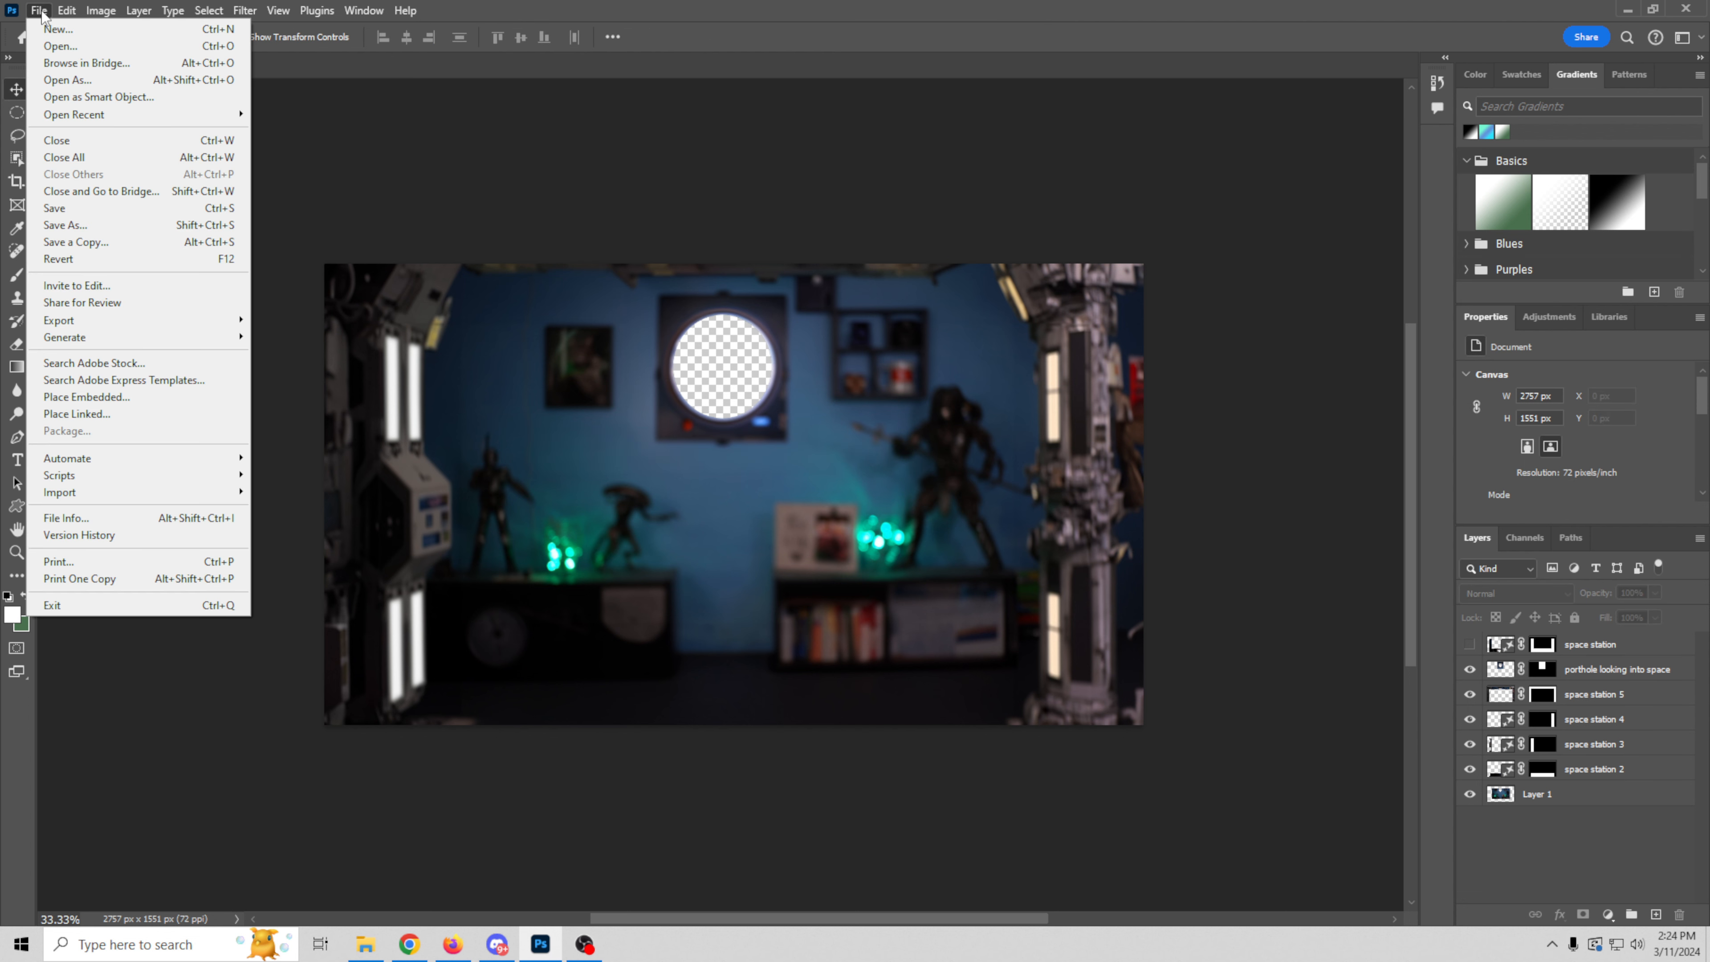
mouse_move(86, 322)
click(282, 338)
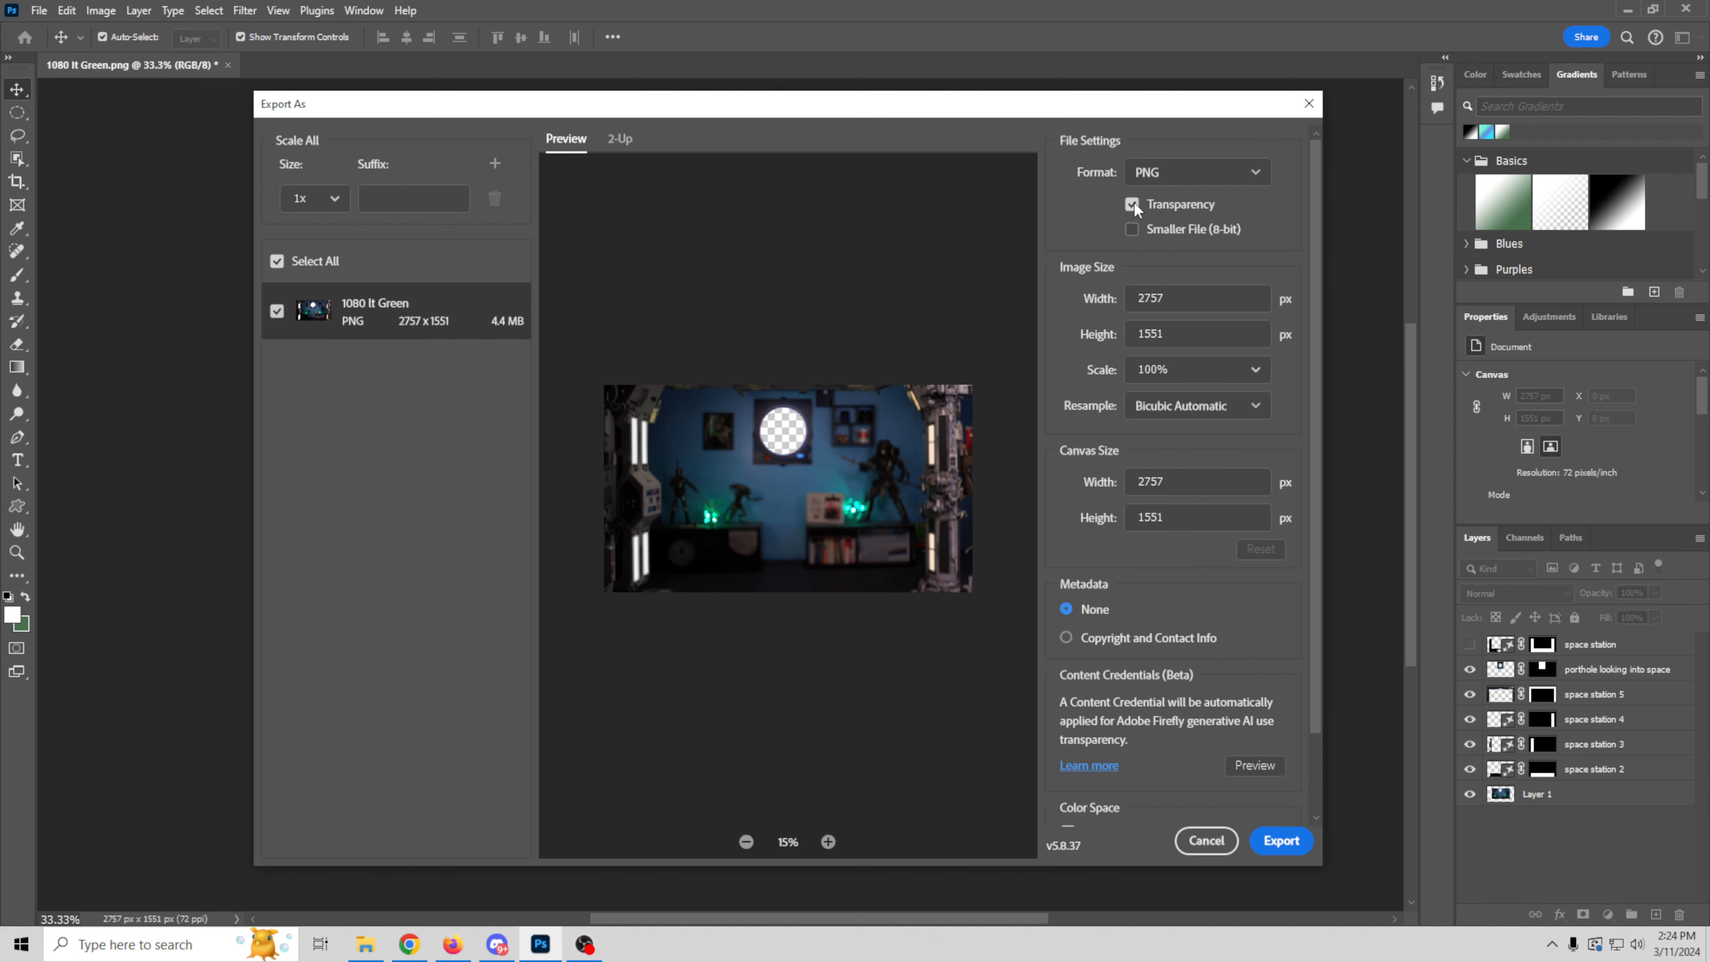
click(1180, 298)
text(1920)
click(1076, 356)
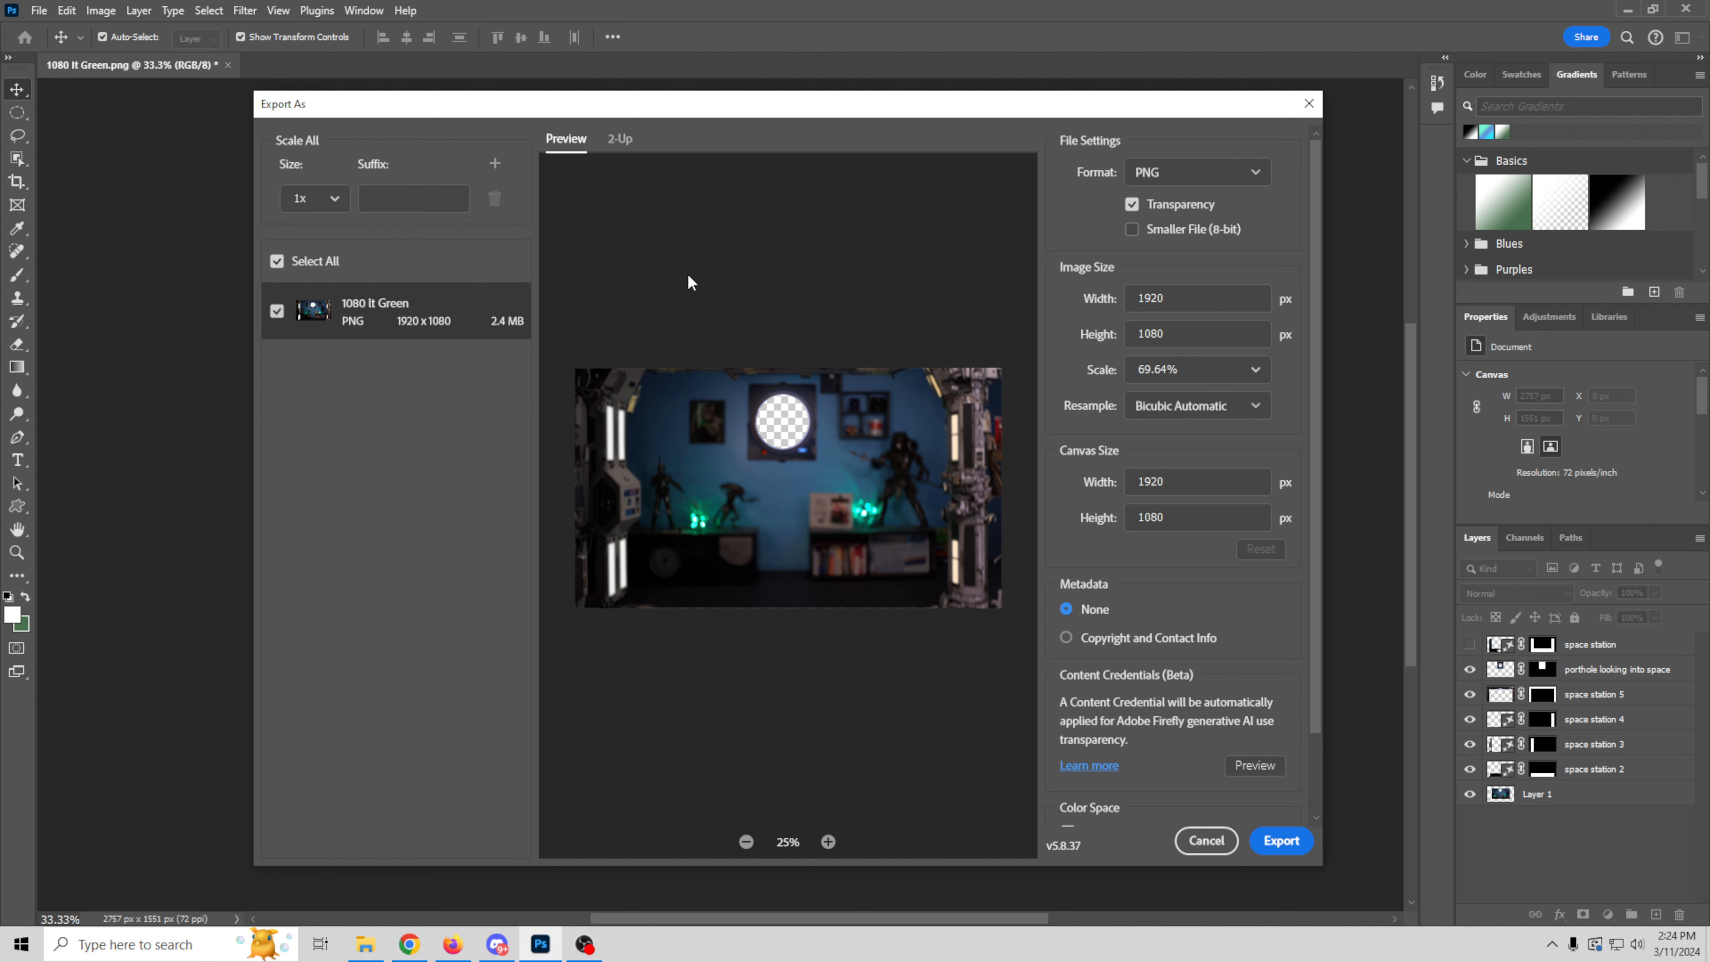
Step: Export the PNG as "Space port background" into the "Create your own AI background" folder
click(1281, 841)
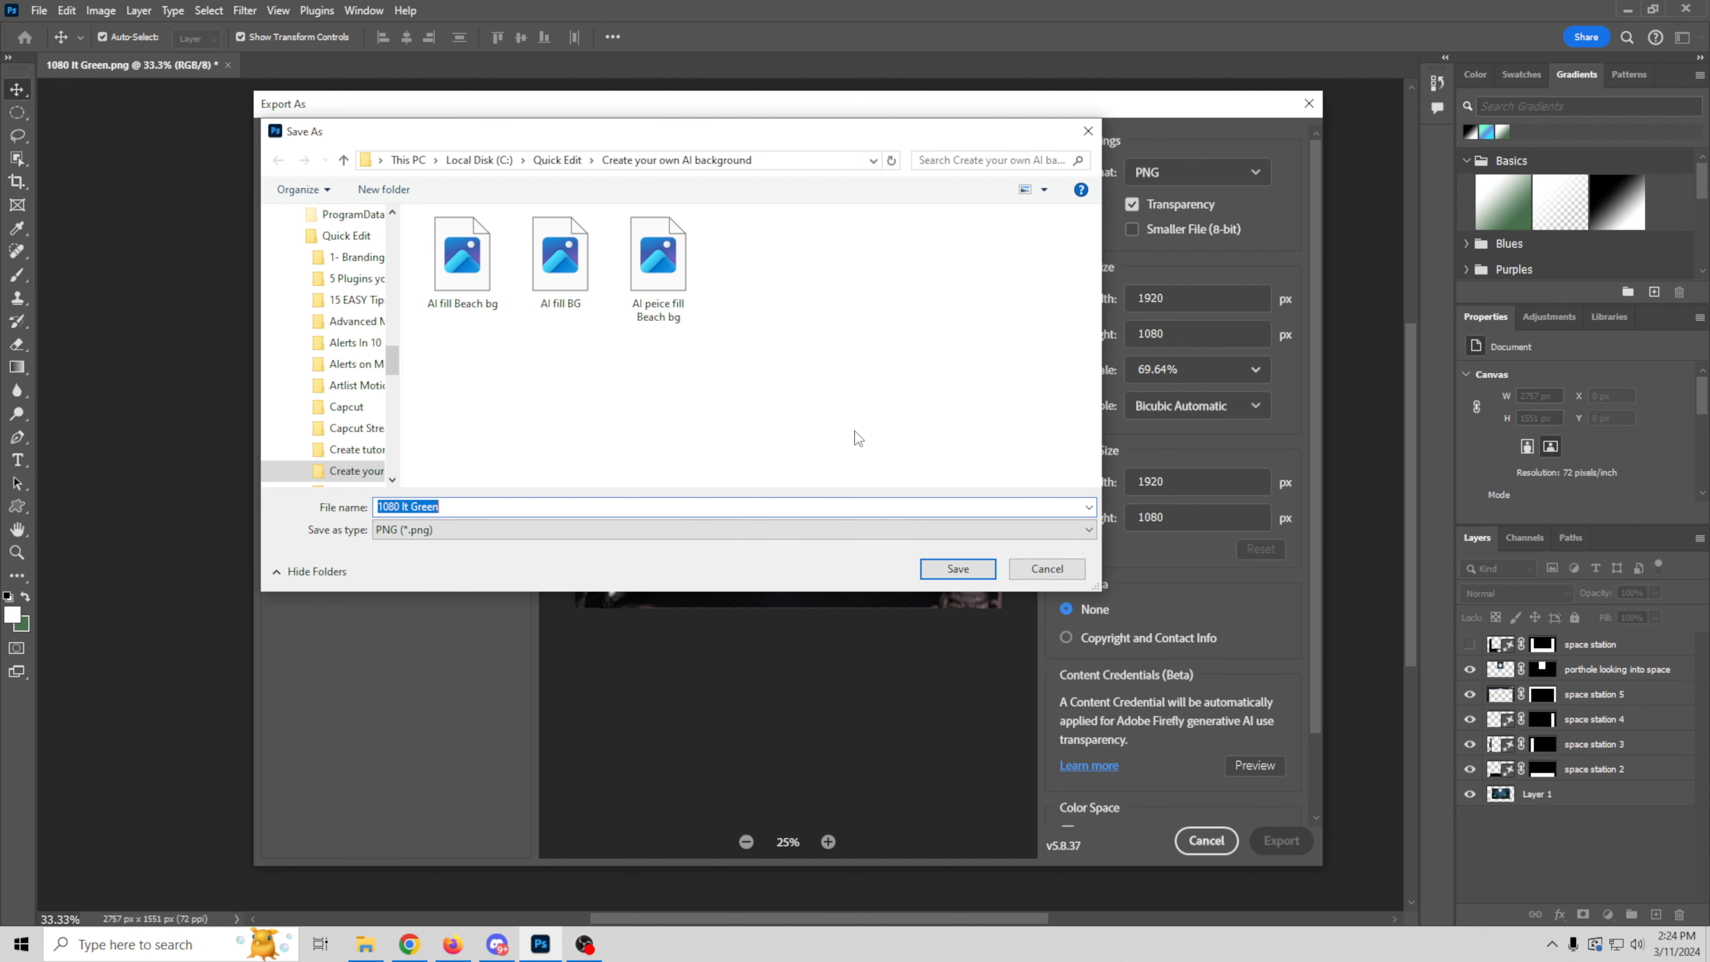
text(Space port background)
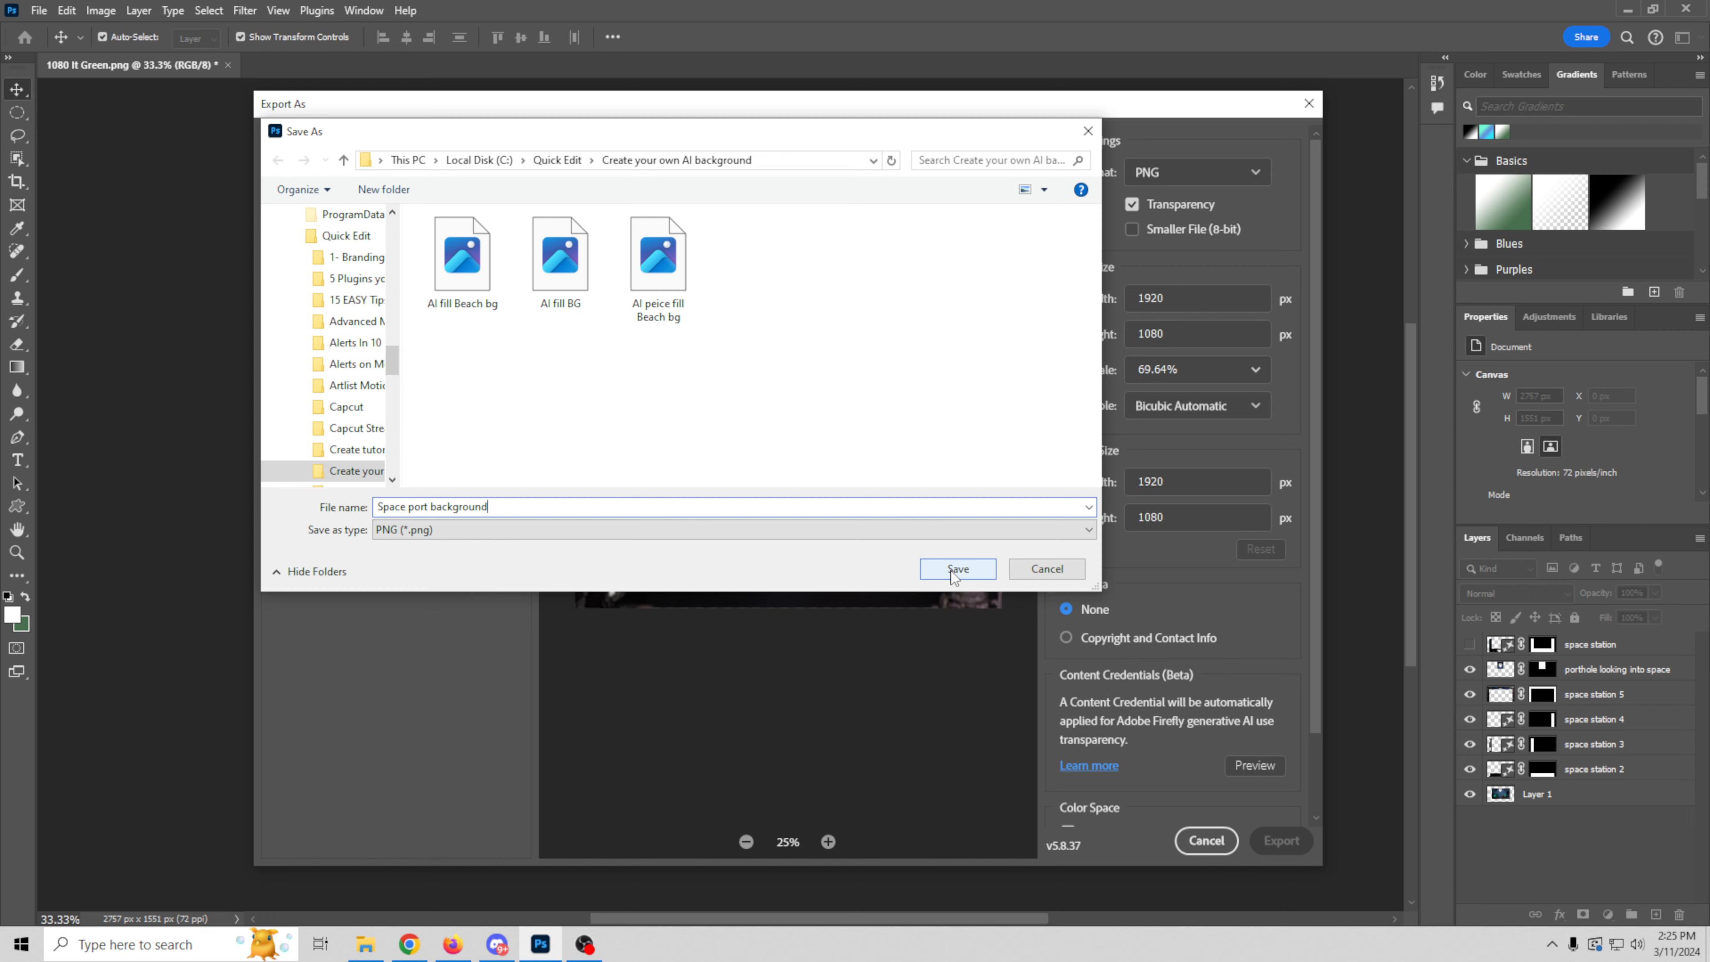
click(957, 569)
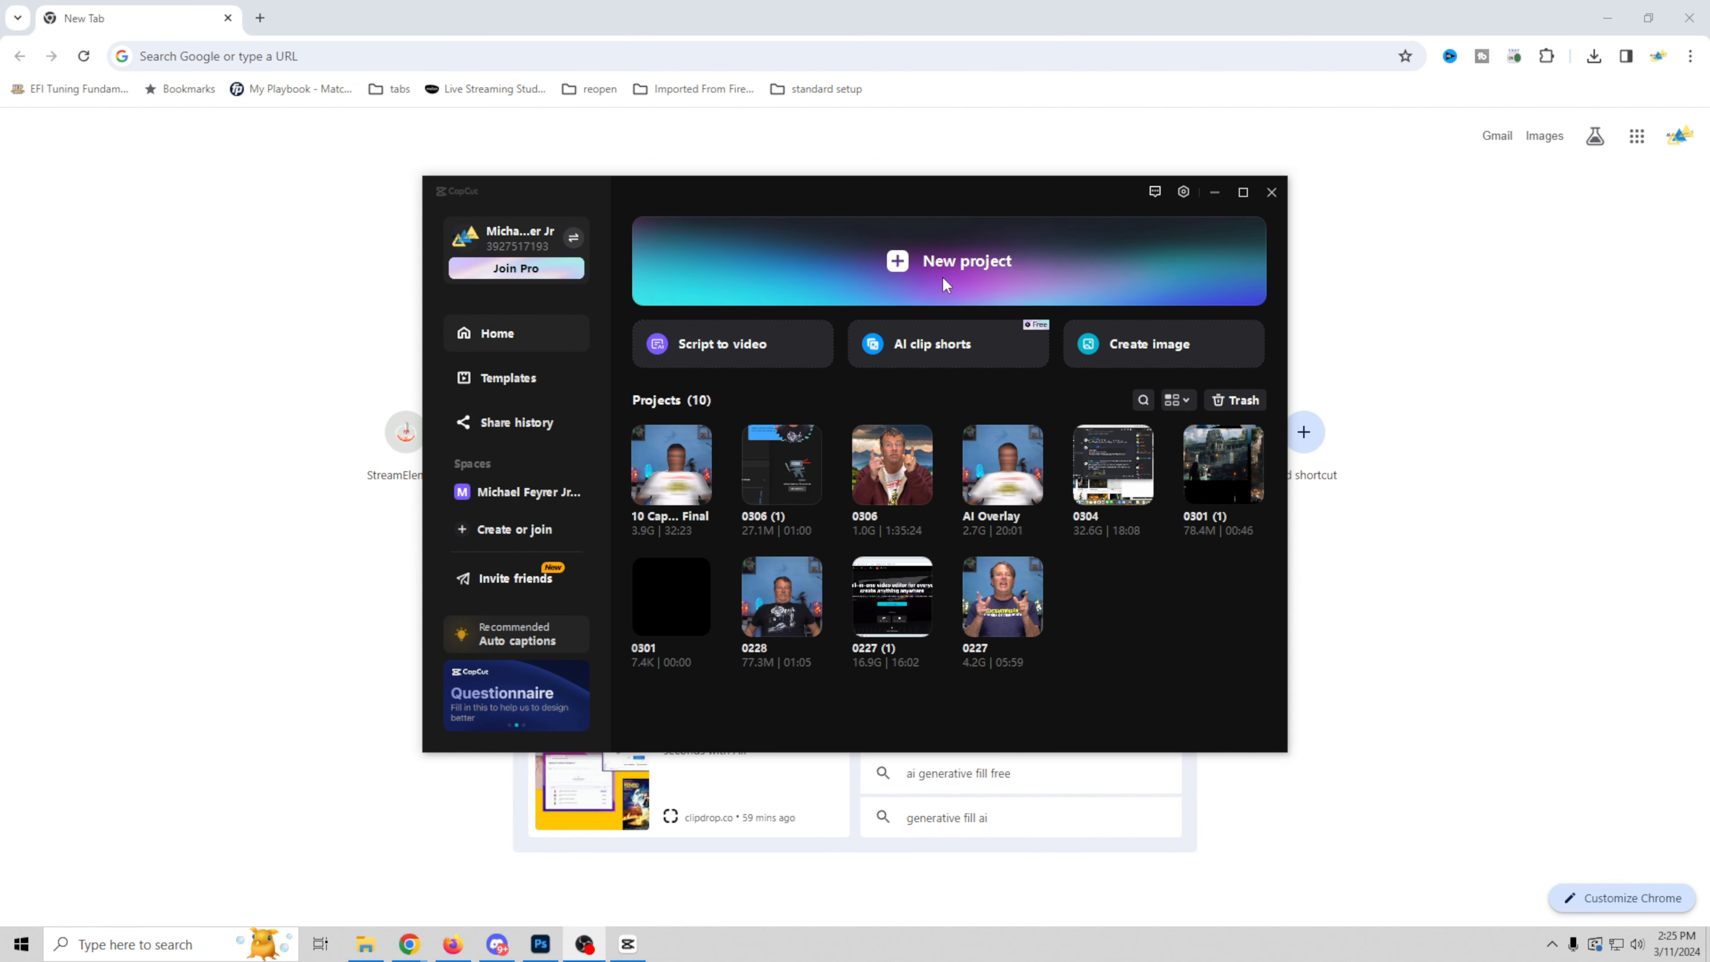
Step: Create a new project in CapCut and open the "Create your own AI background" folder in File Explorer
click(950, 273)
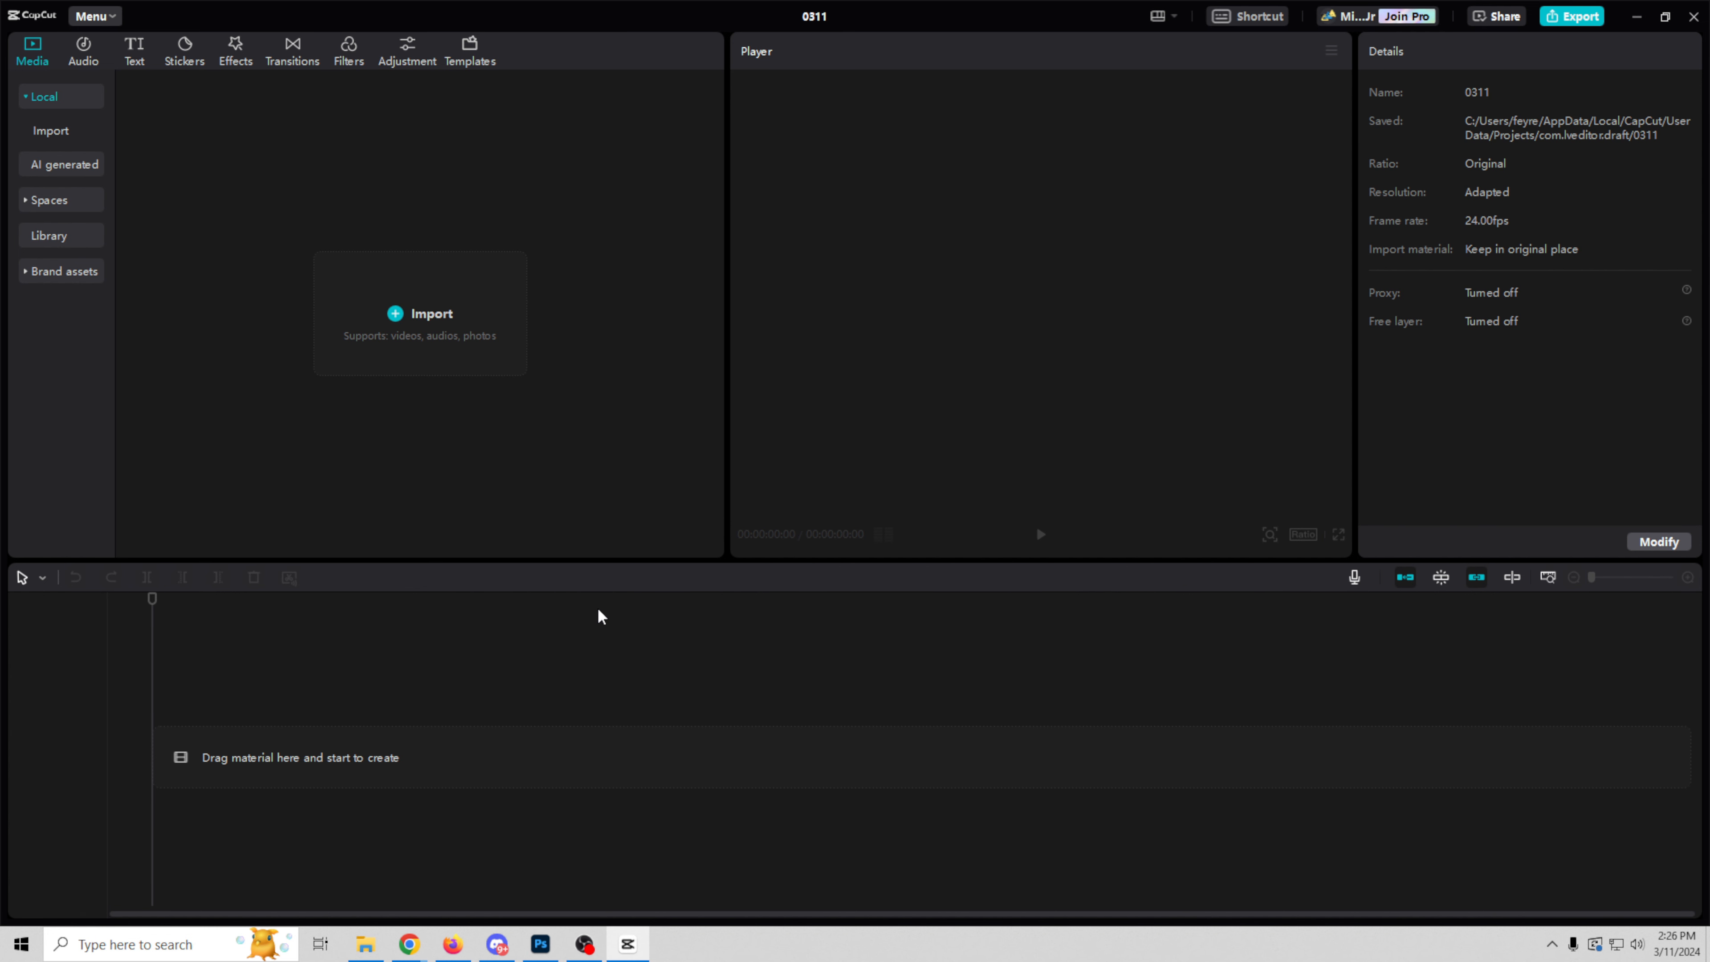
click(366, 943)
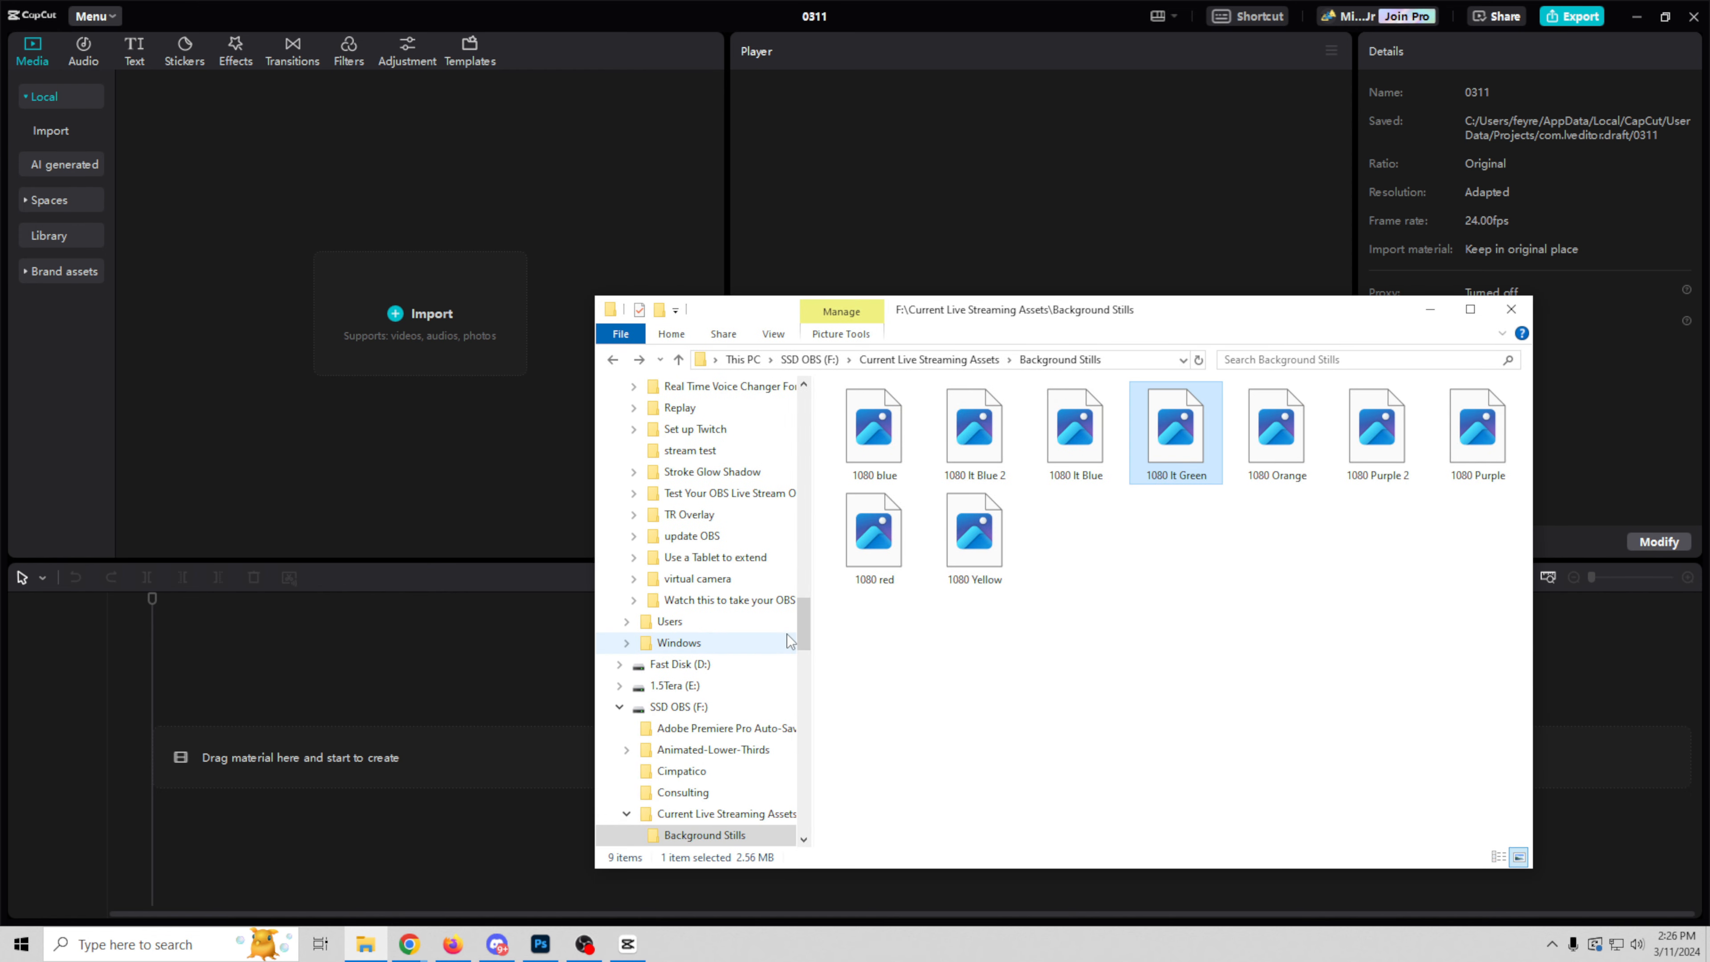
drag(804, 626, 823, 535)
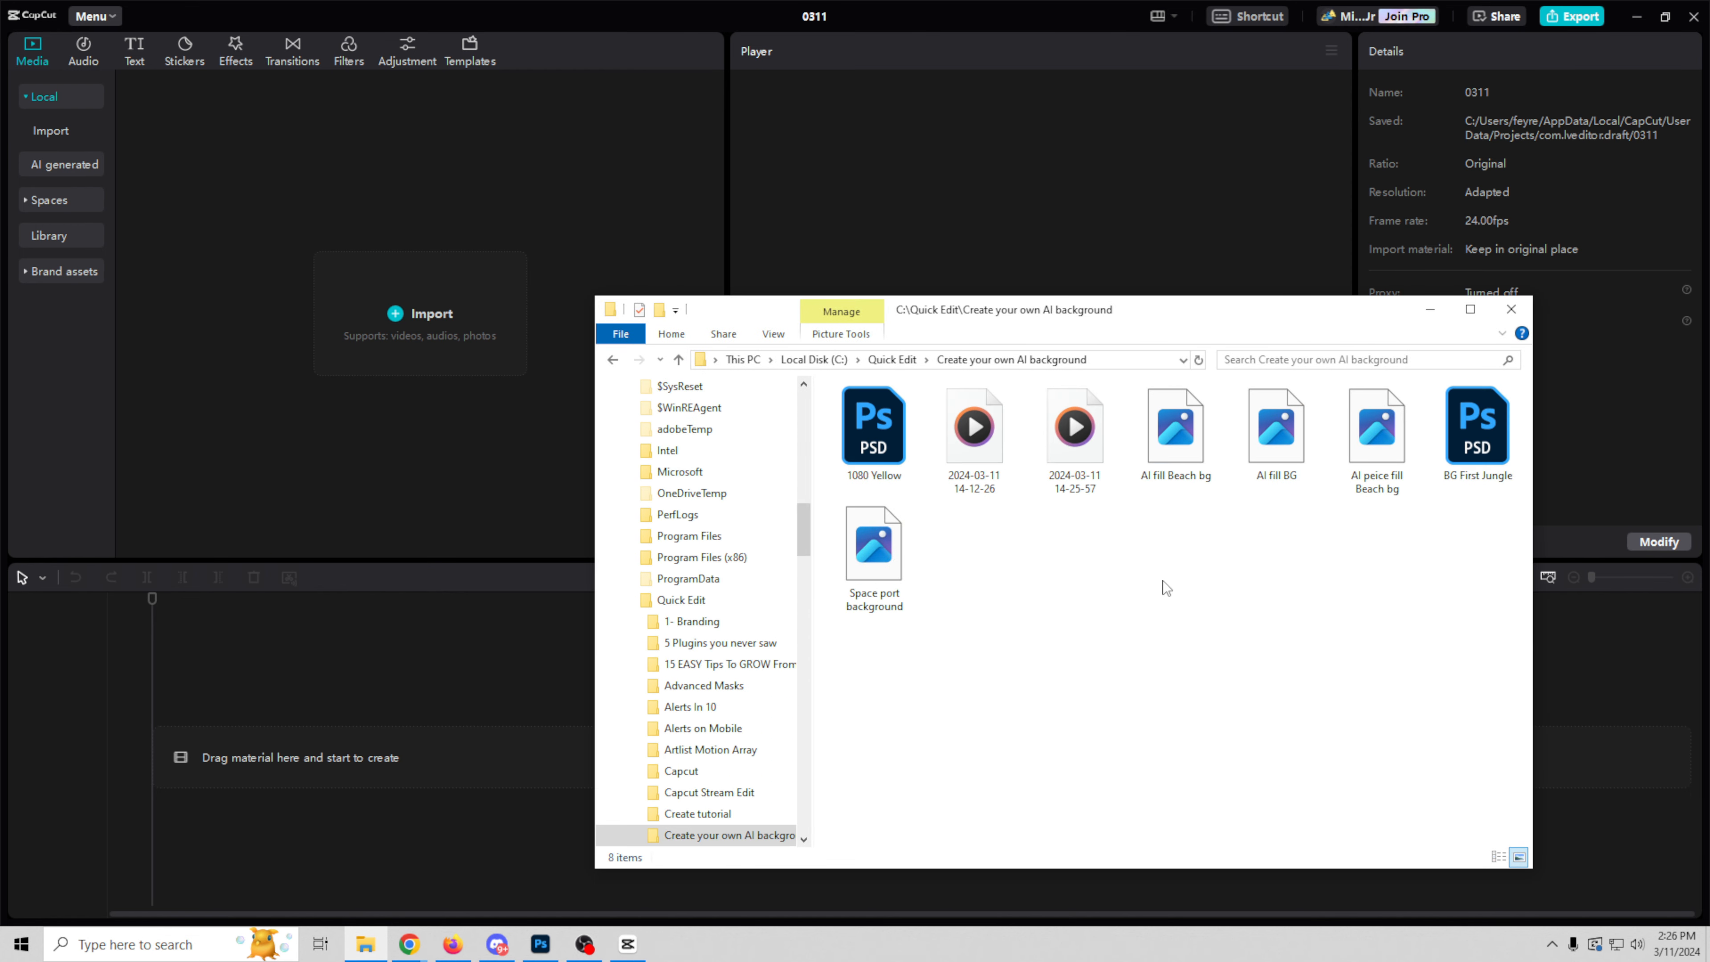
Step: Import the "Space port background" image into the CapCut project and place it at the start of the timeline
click(894, 553)
drag(893, 552, 381, 293)
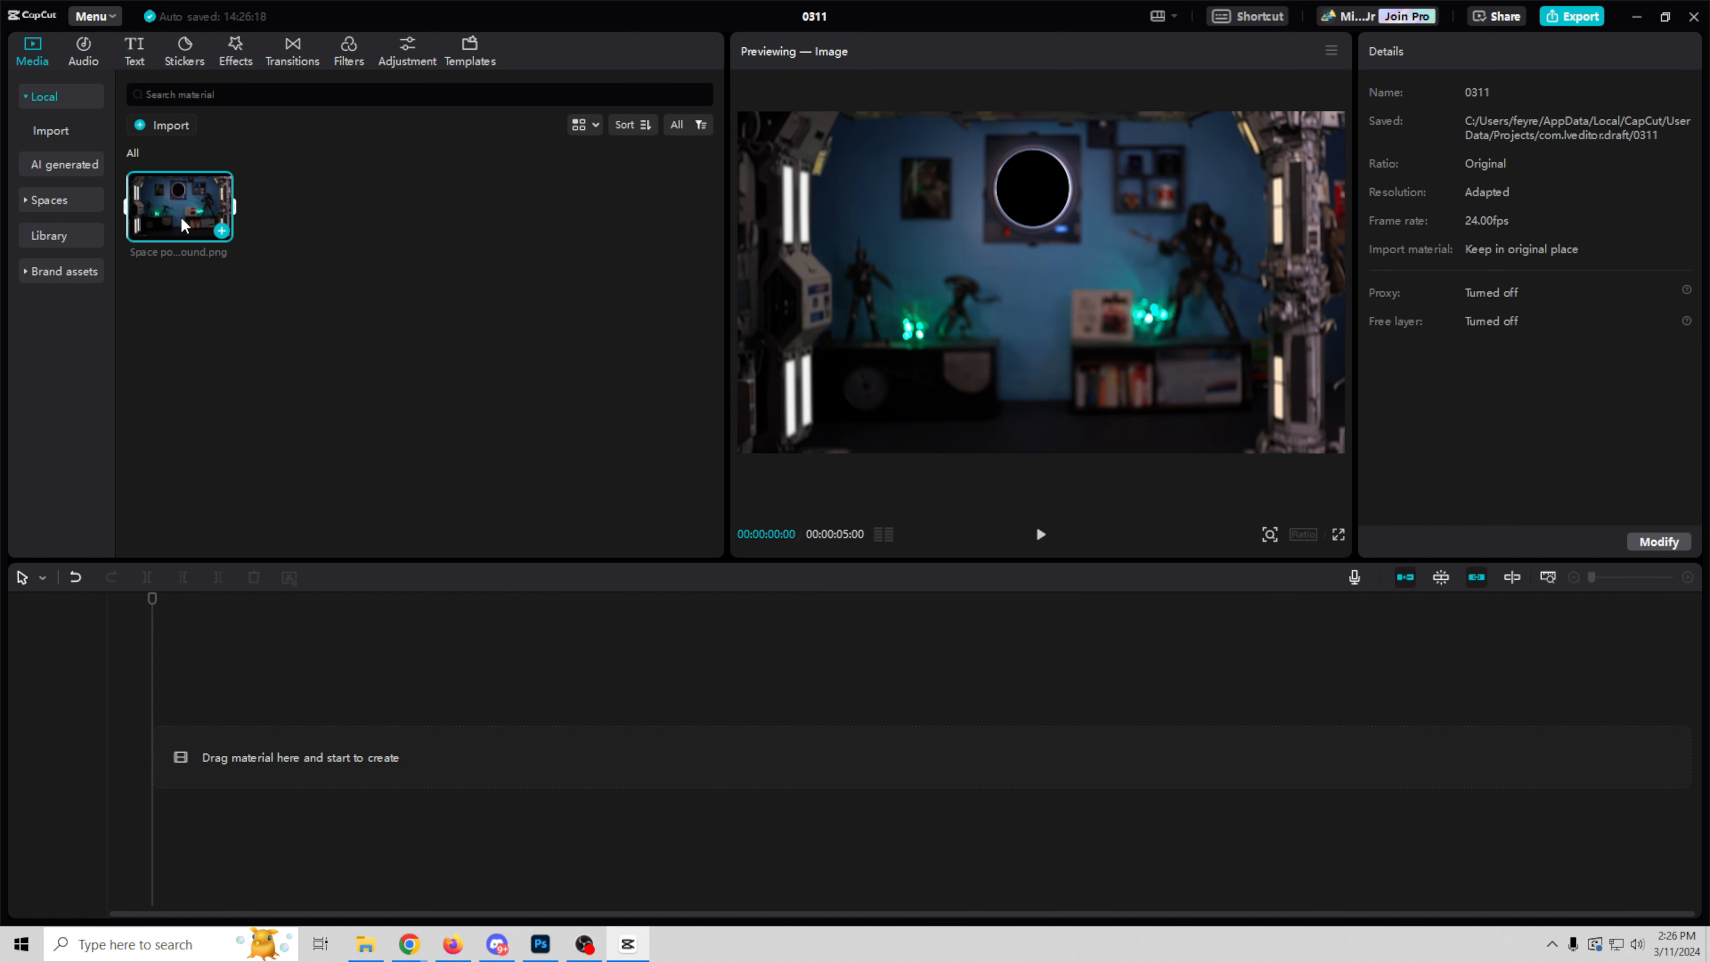
drag(182, 222, 202, 760)
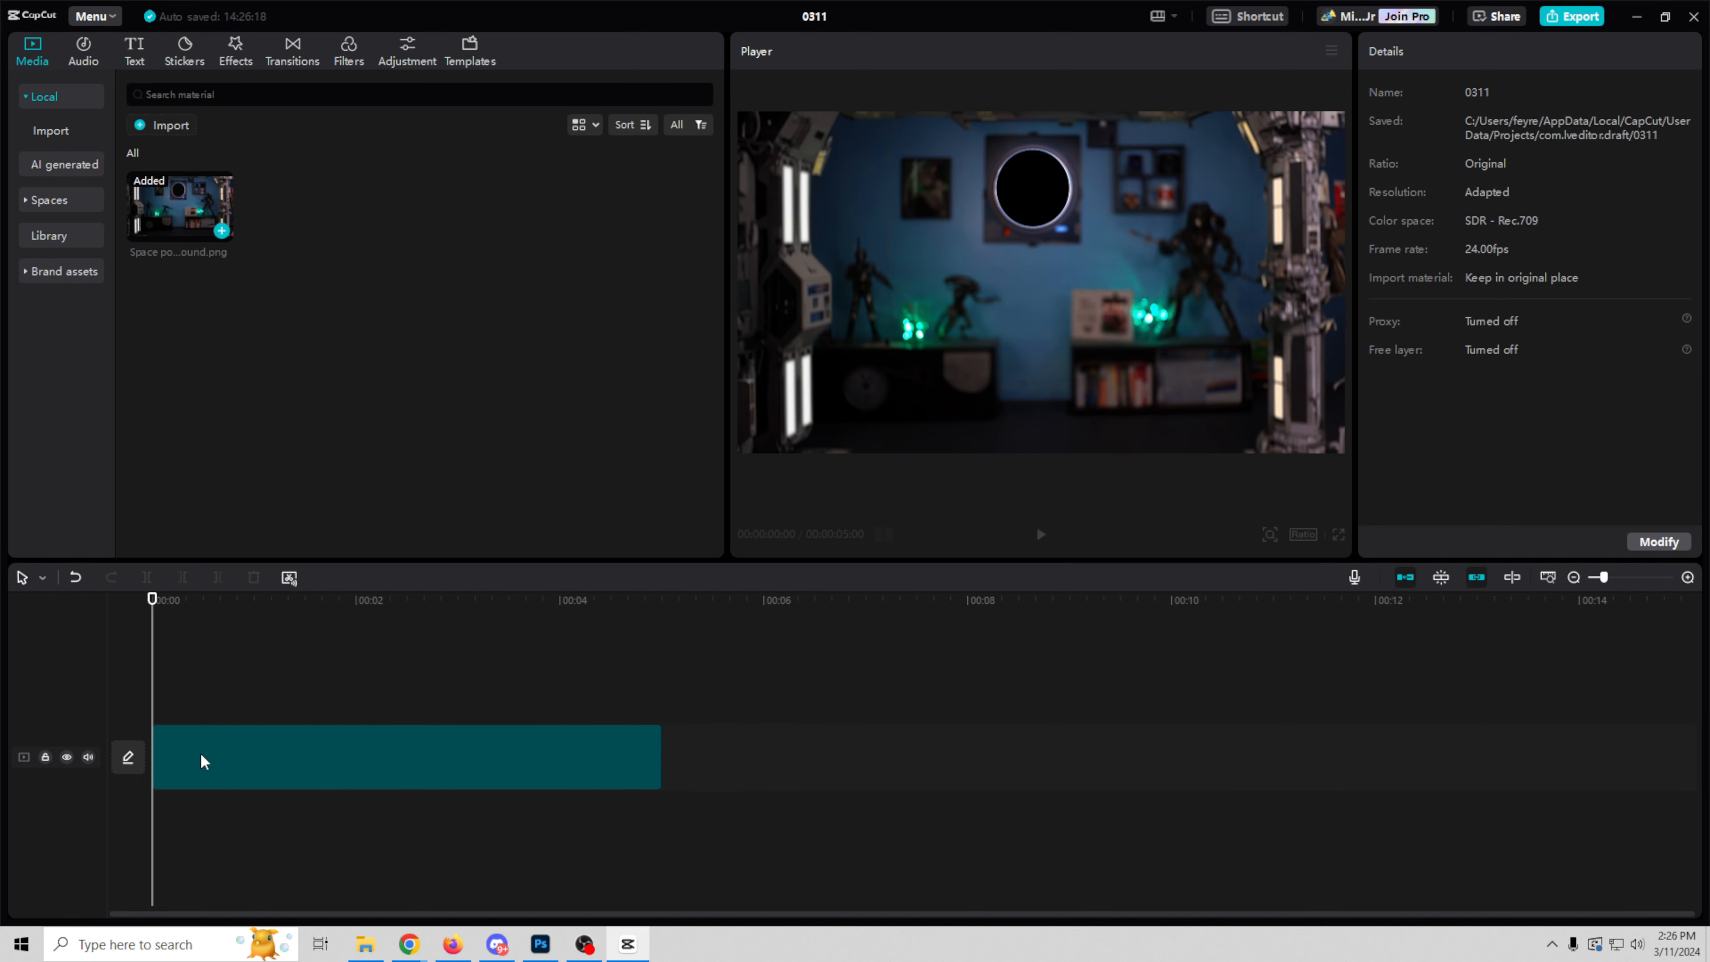
Step: Switch to Chrome and search Google for "space background"
mouse_move(406, 947)
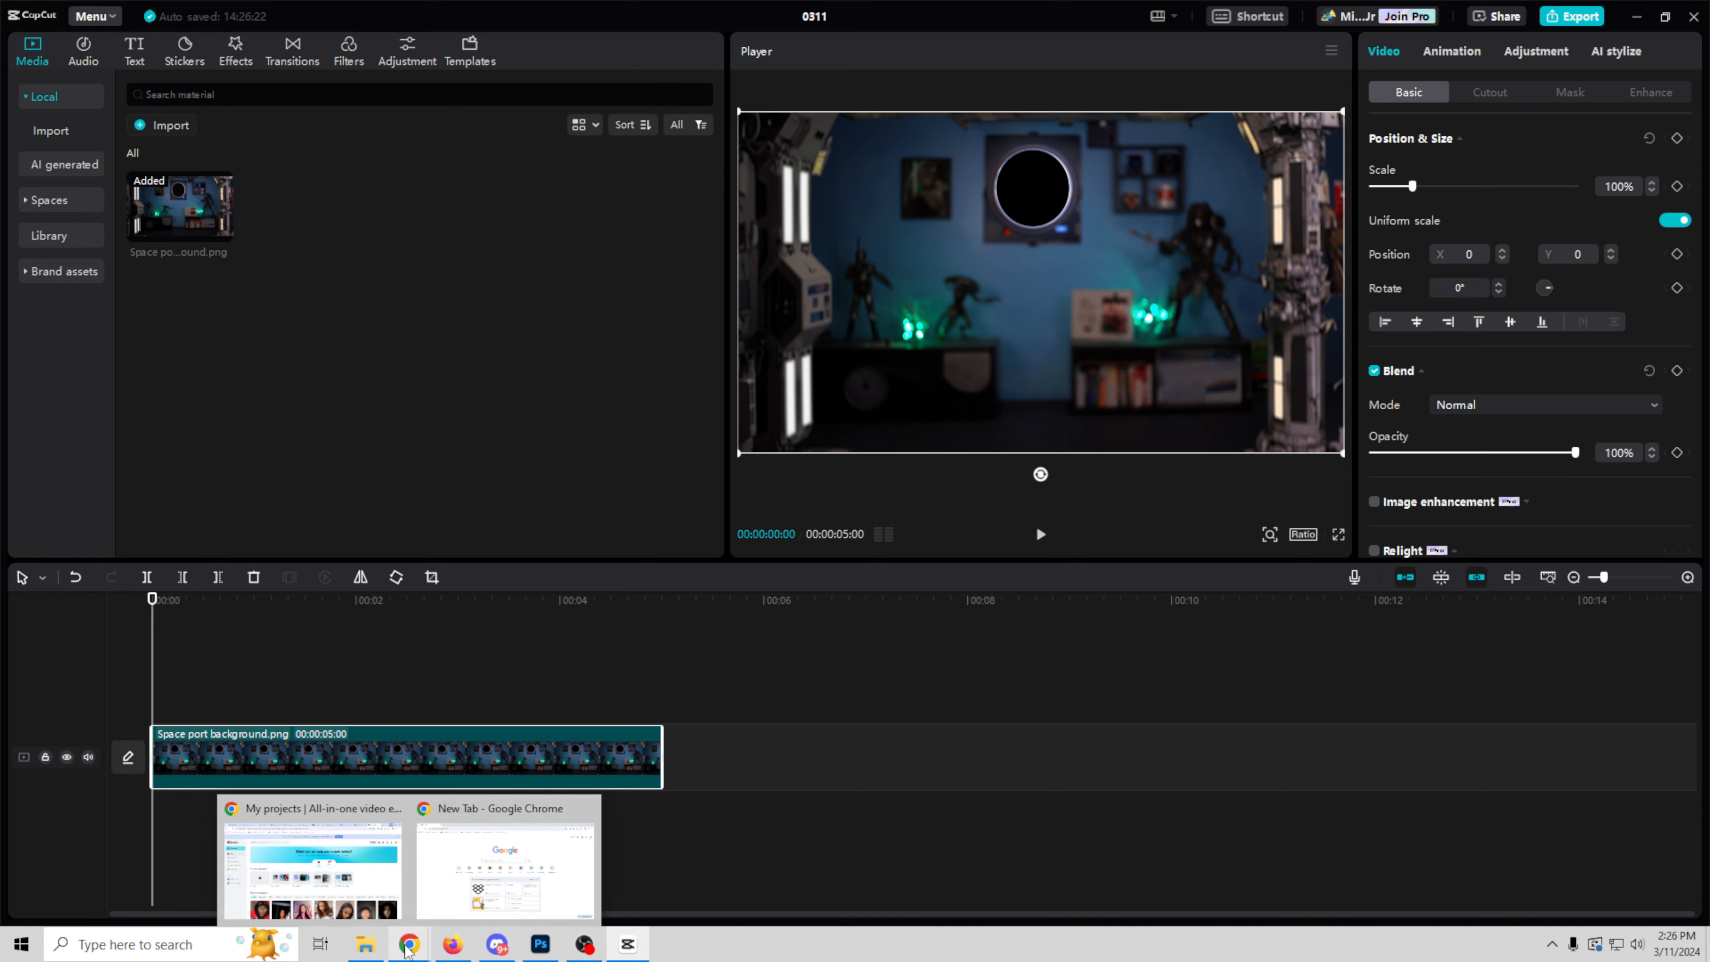
click(475, 862)
click(824, 360)
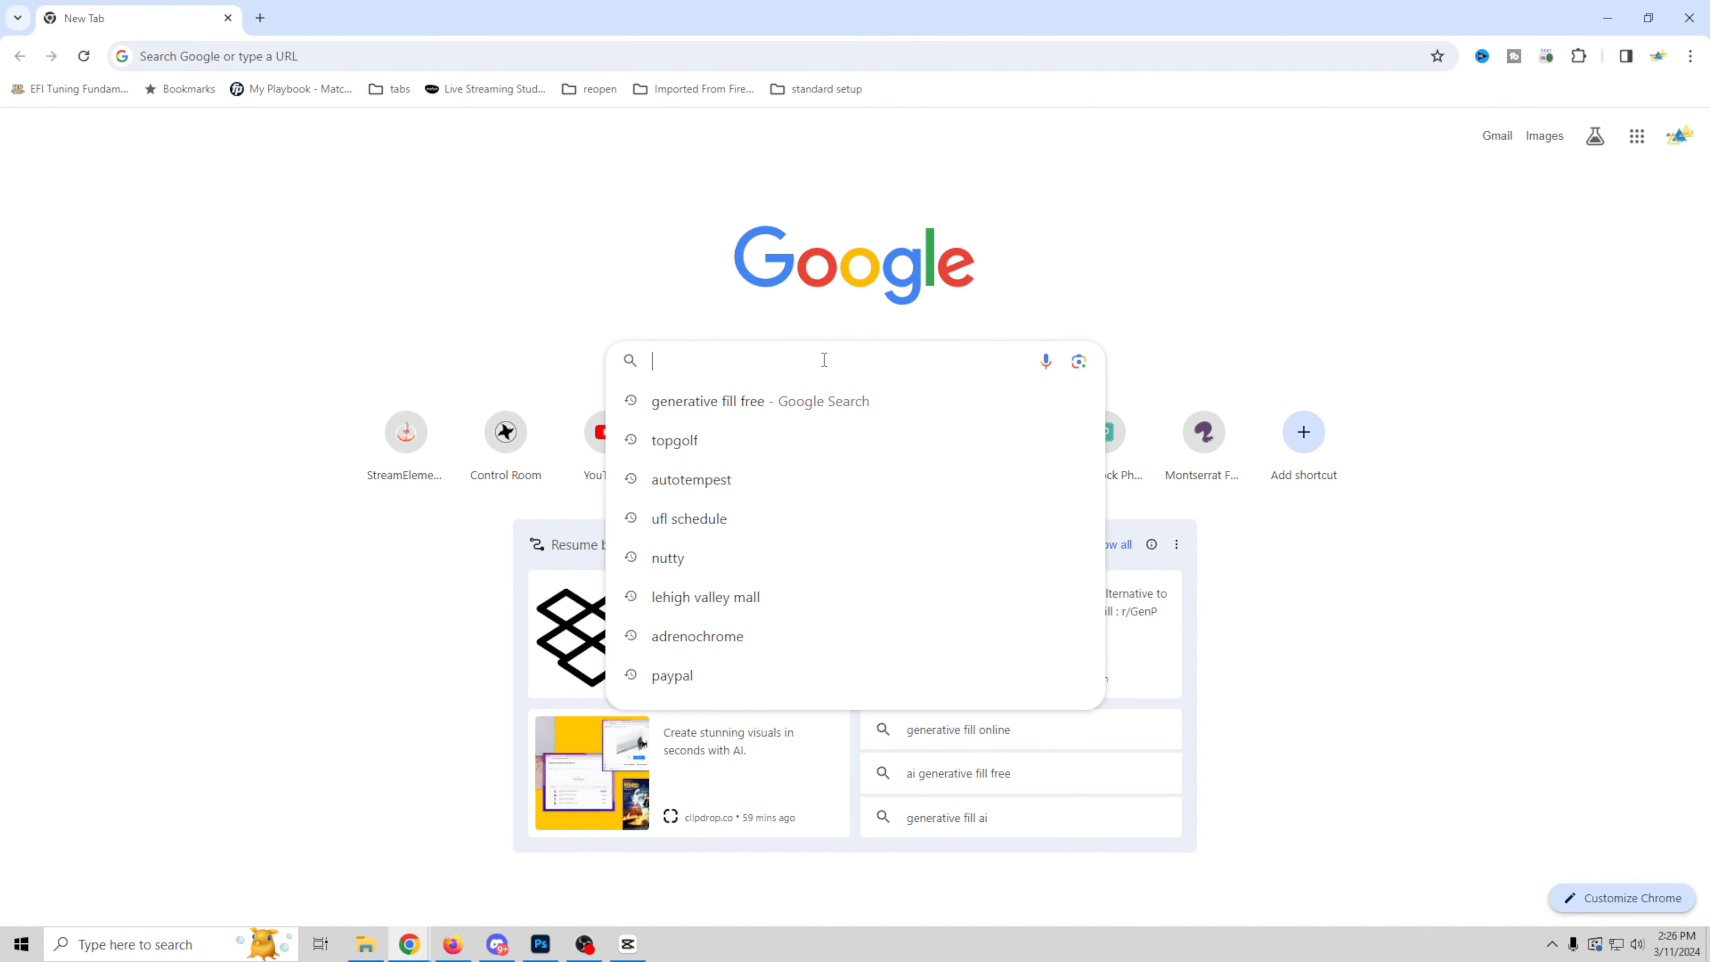
text(s)
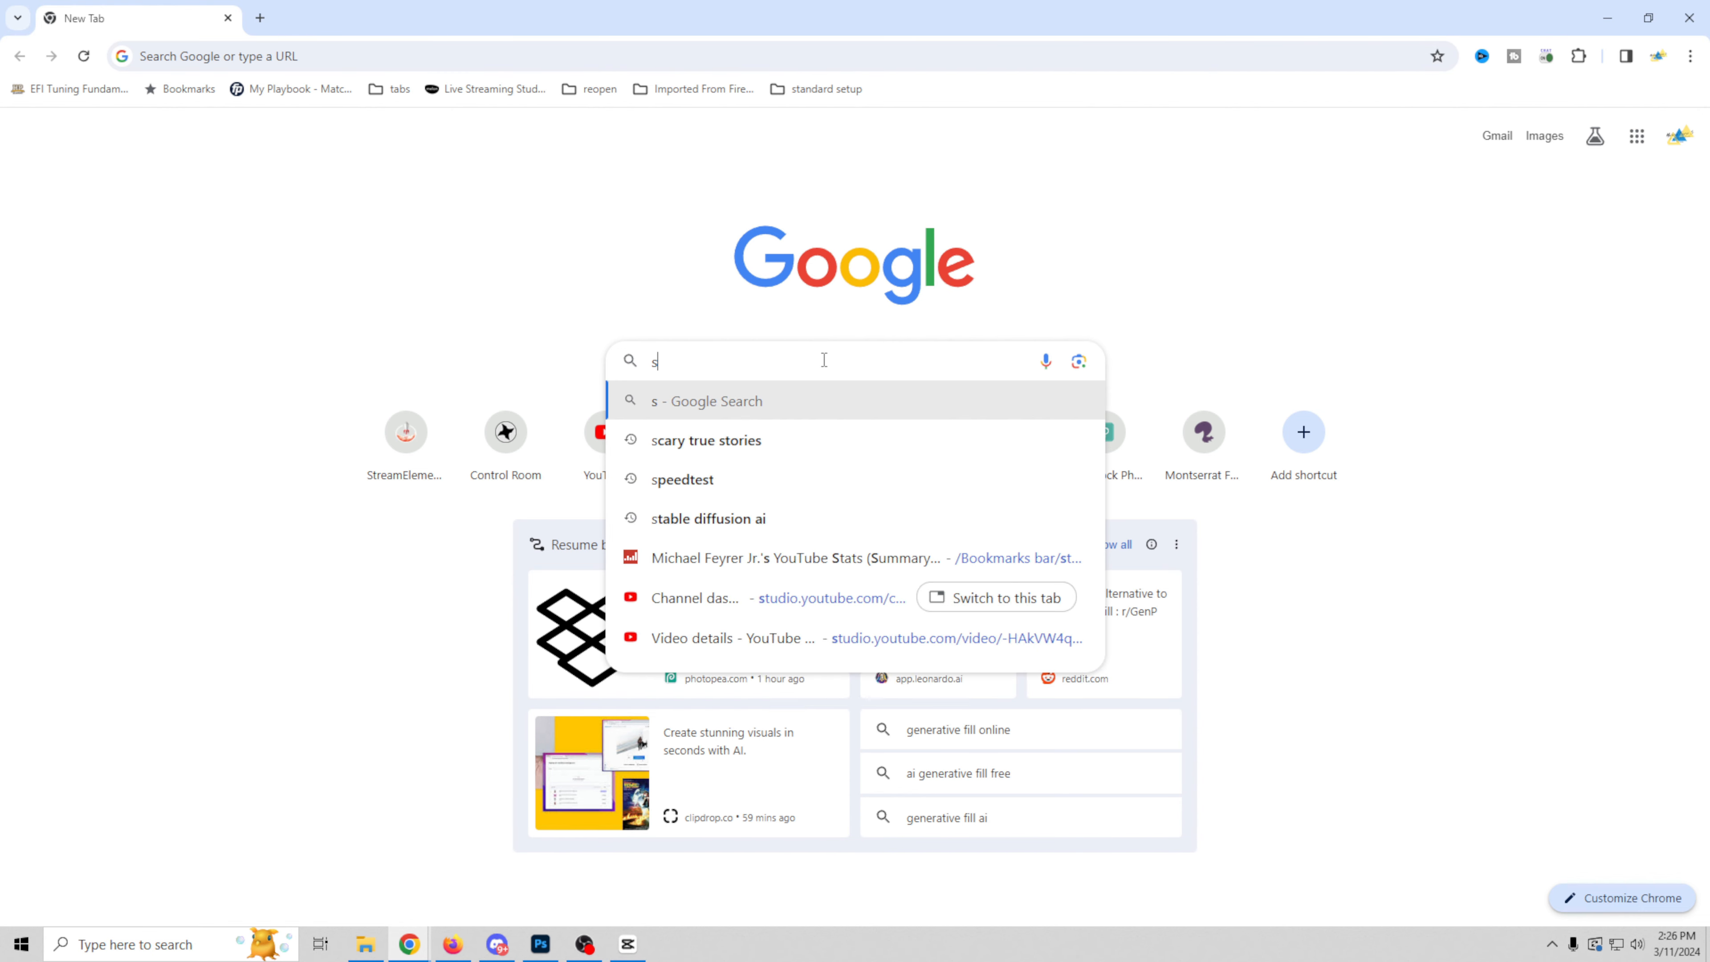
text(ace background)
key(Return)
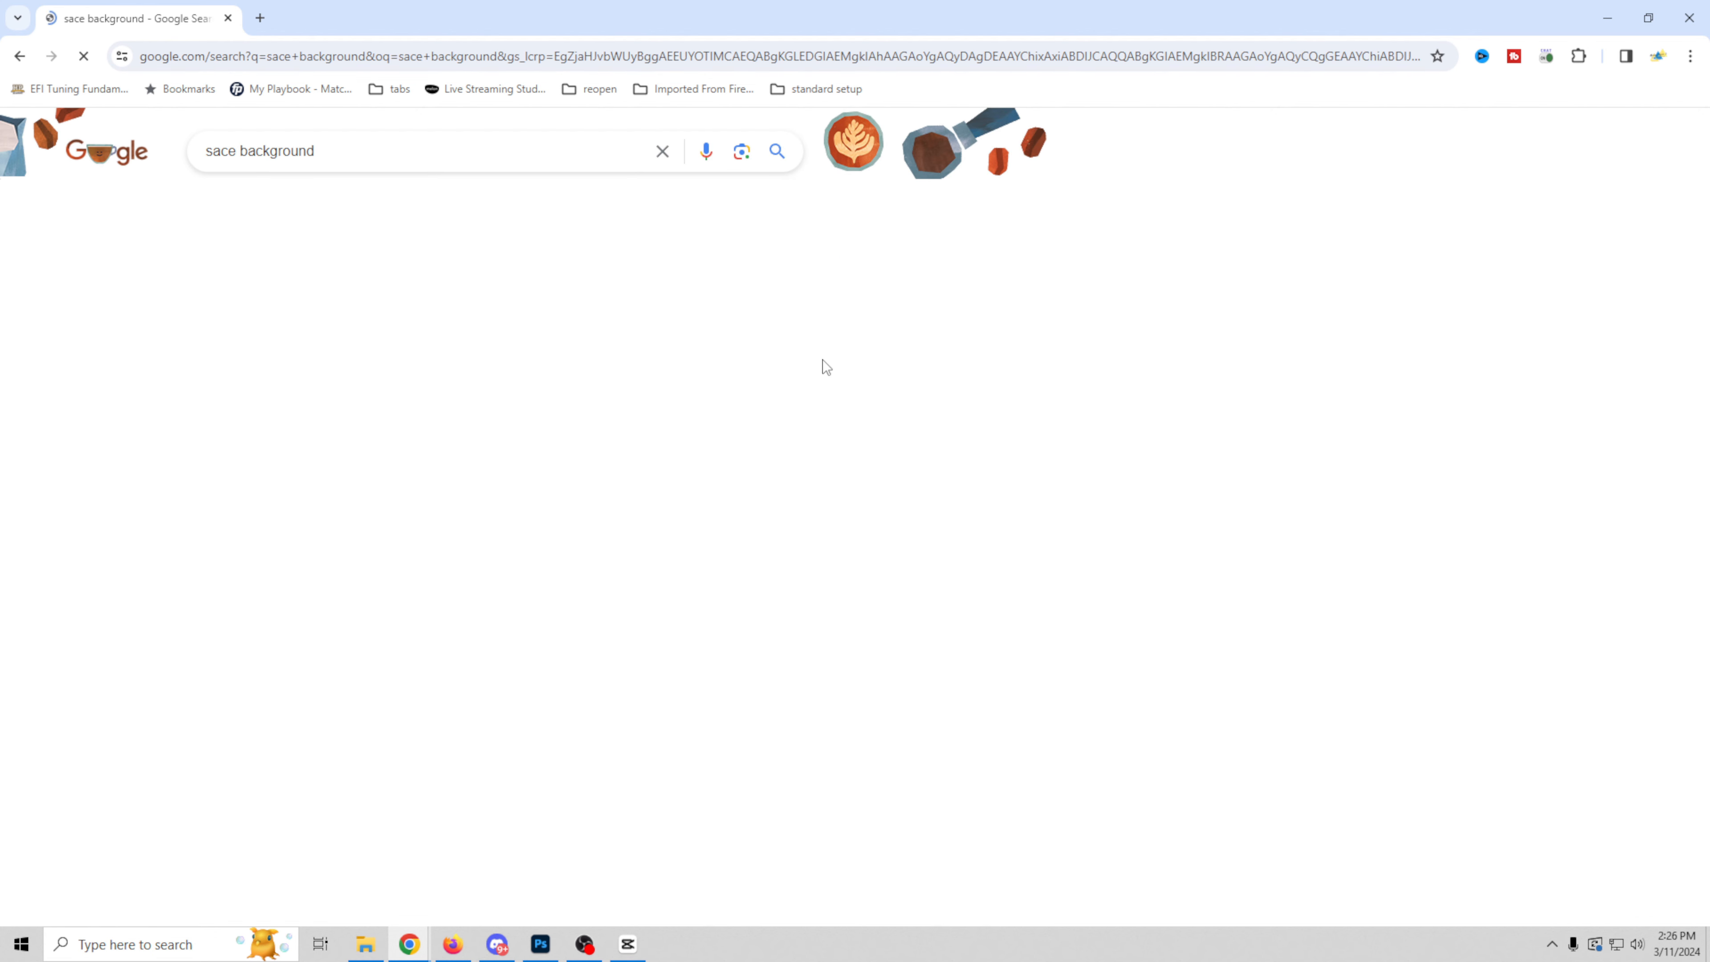
click(211, 151)
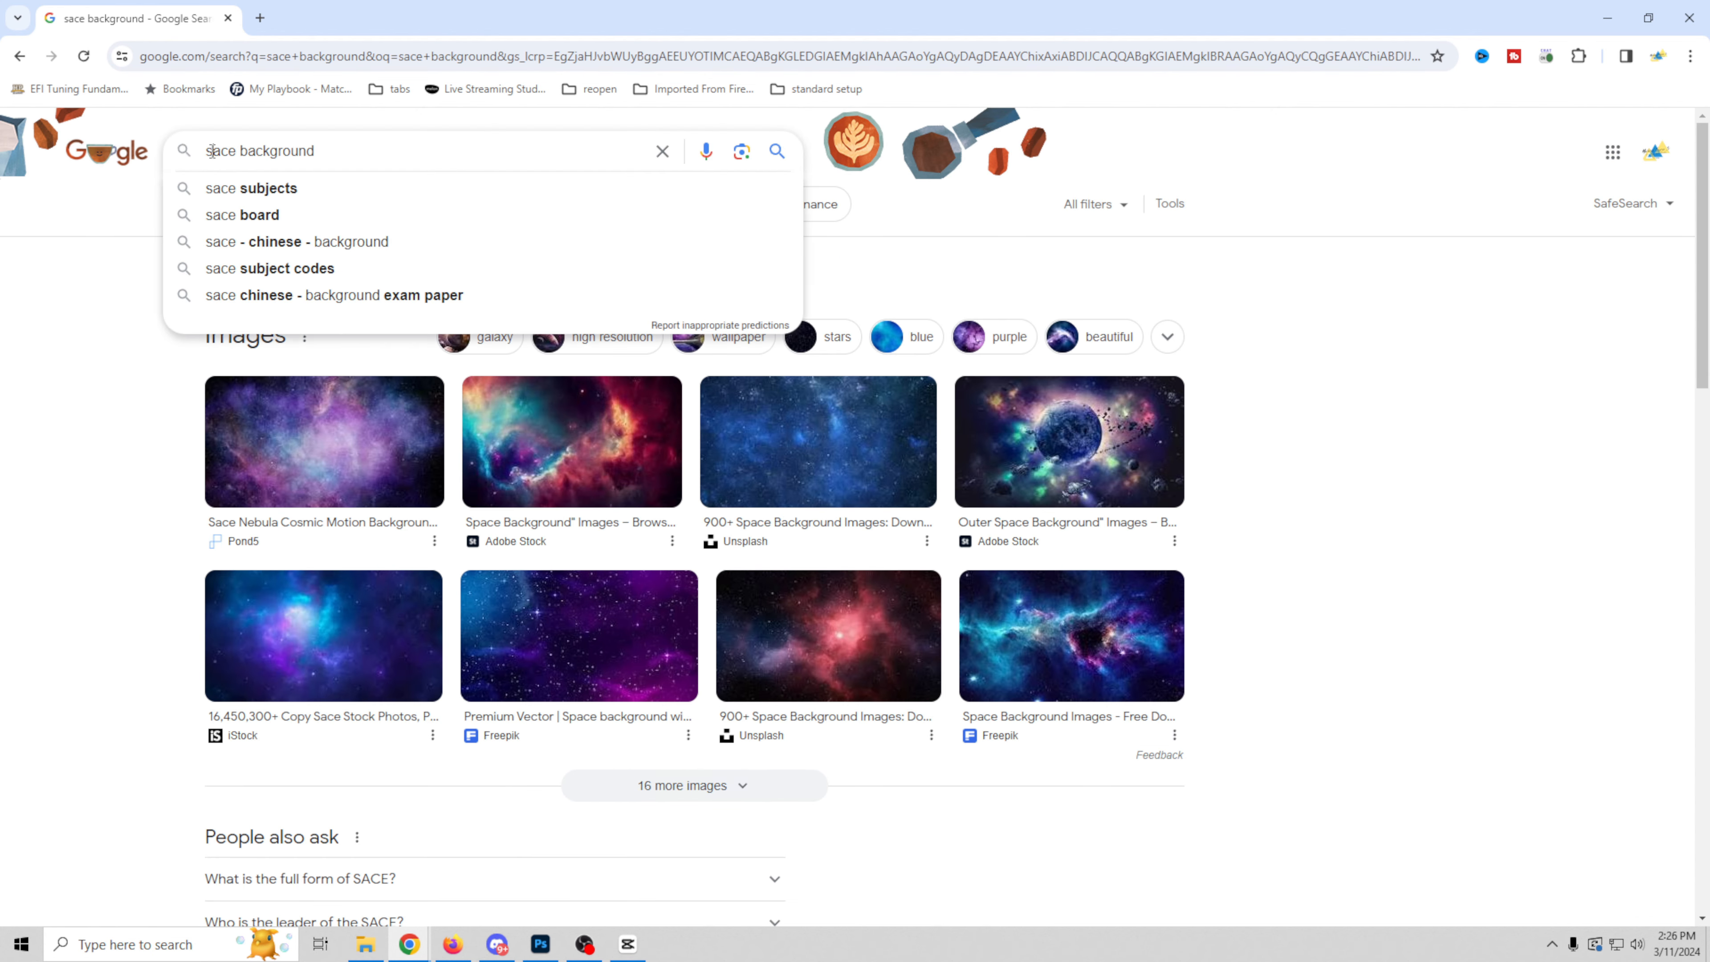
text(p)
key(Return)
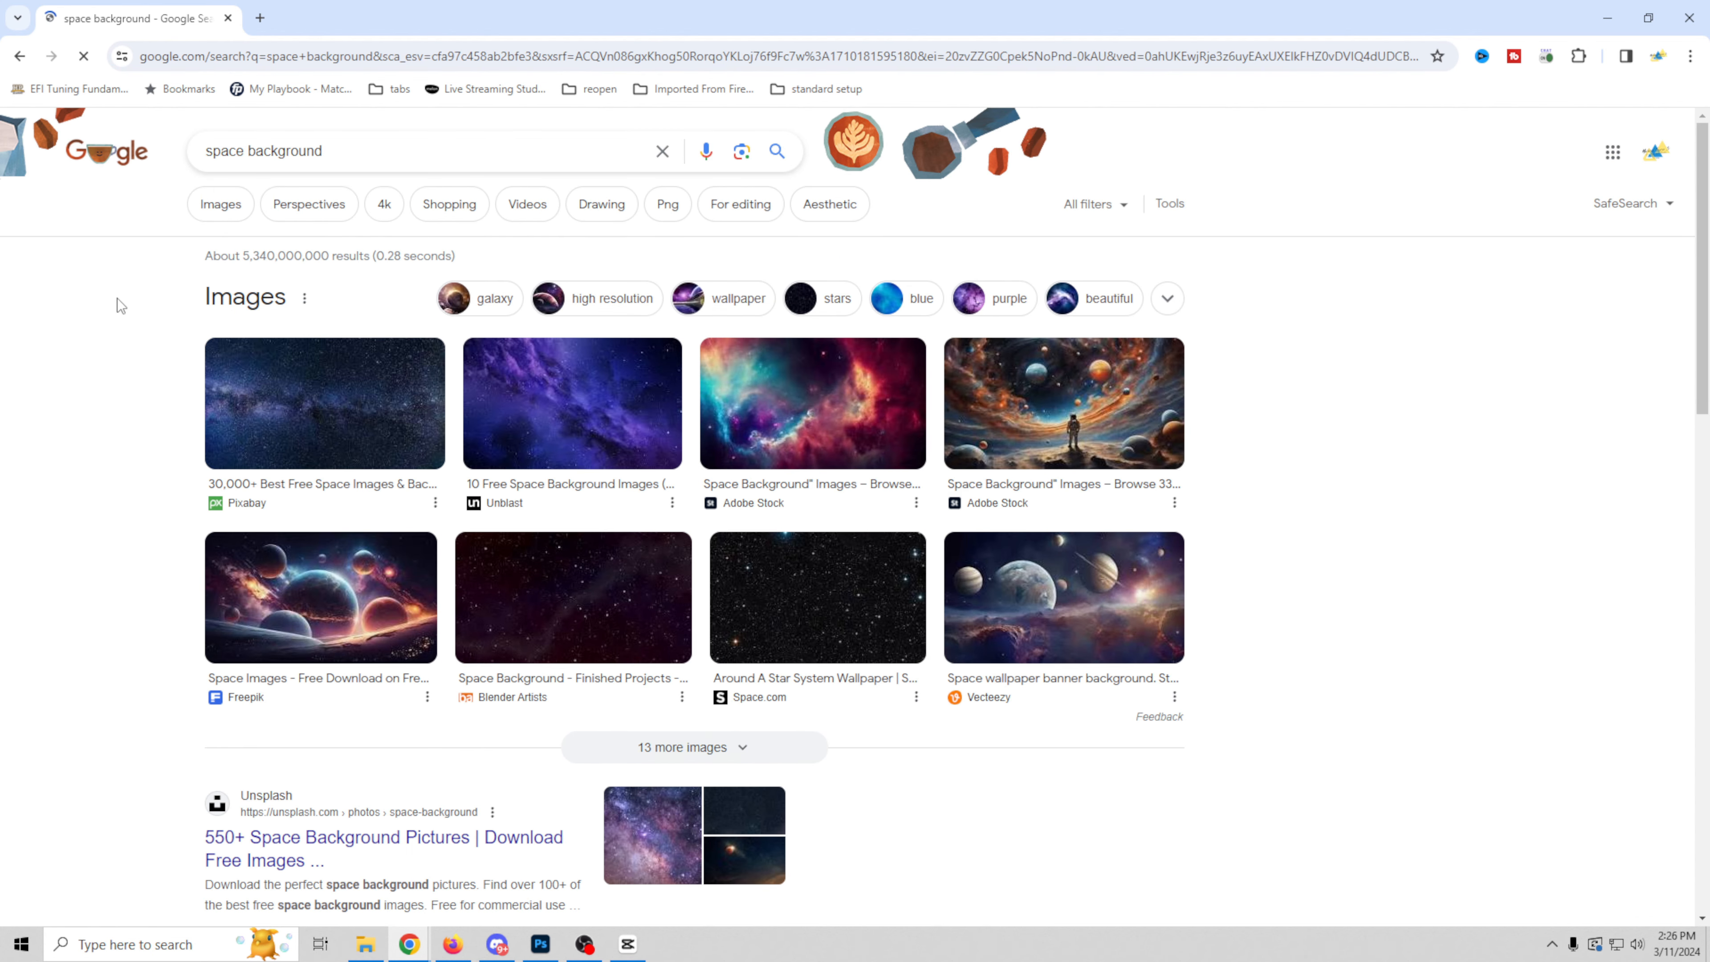
Step: Browse the image results for a suitable space picture
click(219, 207)
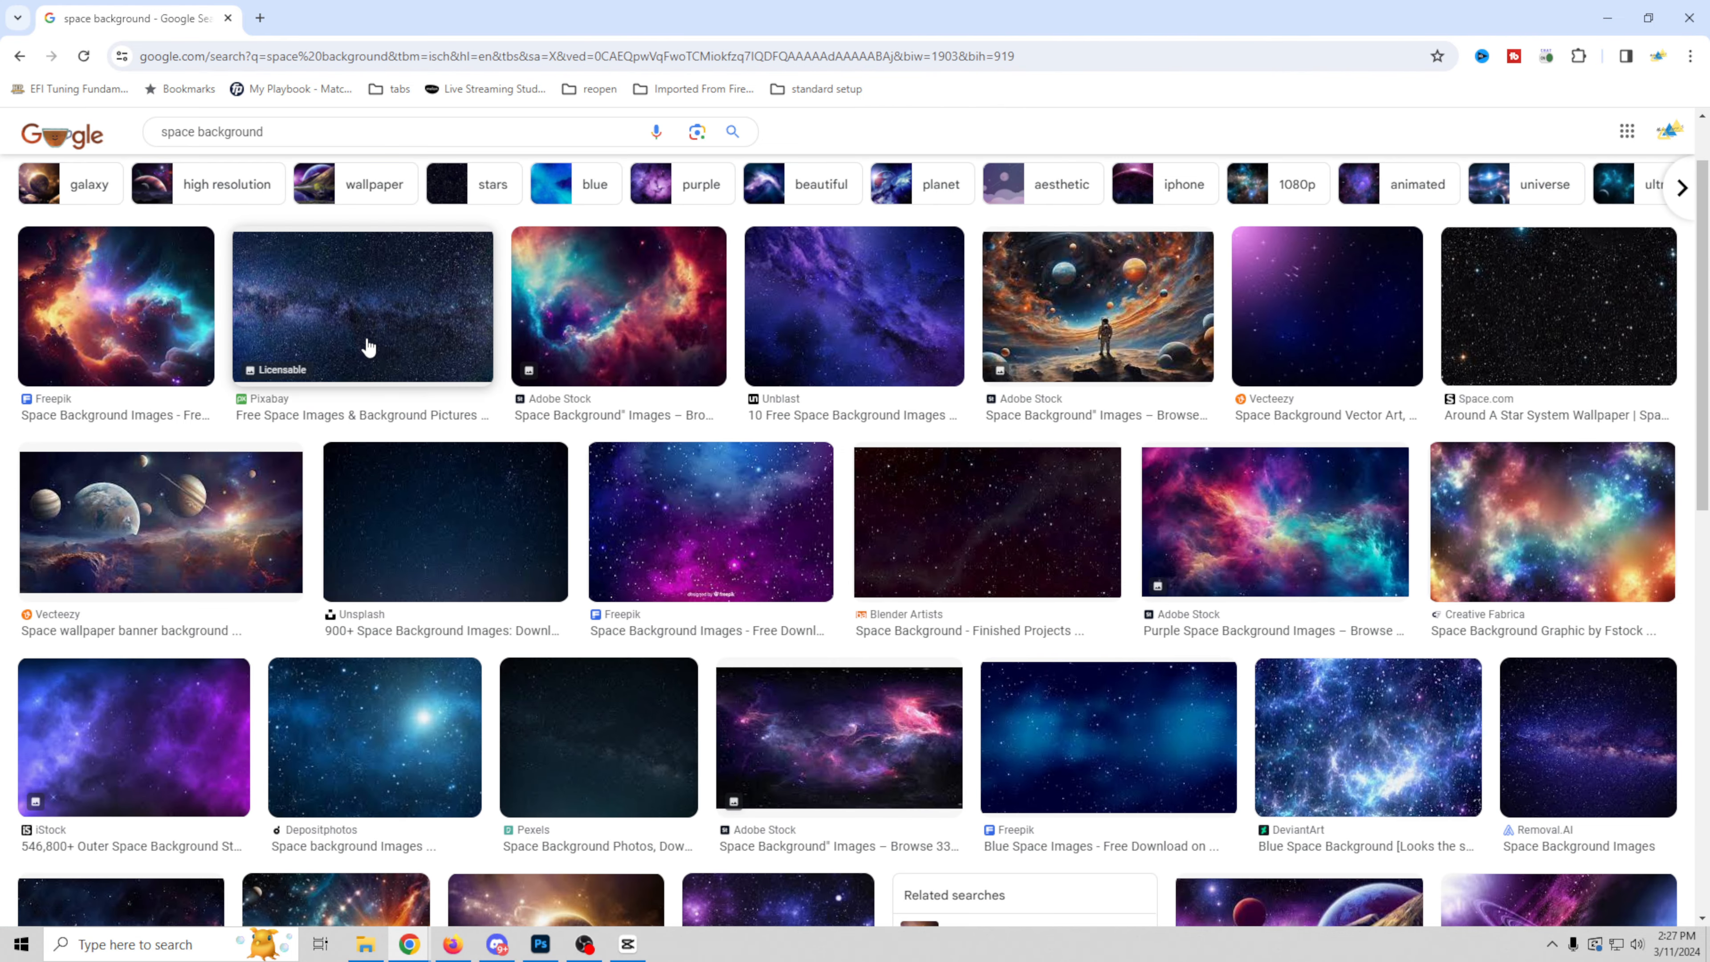
scroll(701, 647, down, 6)
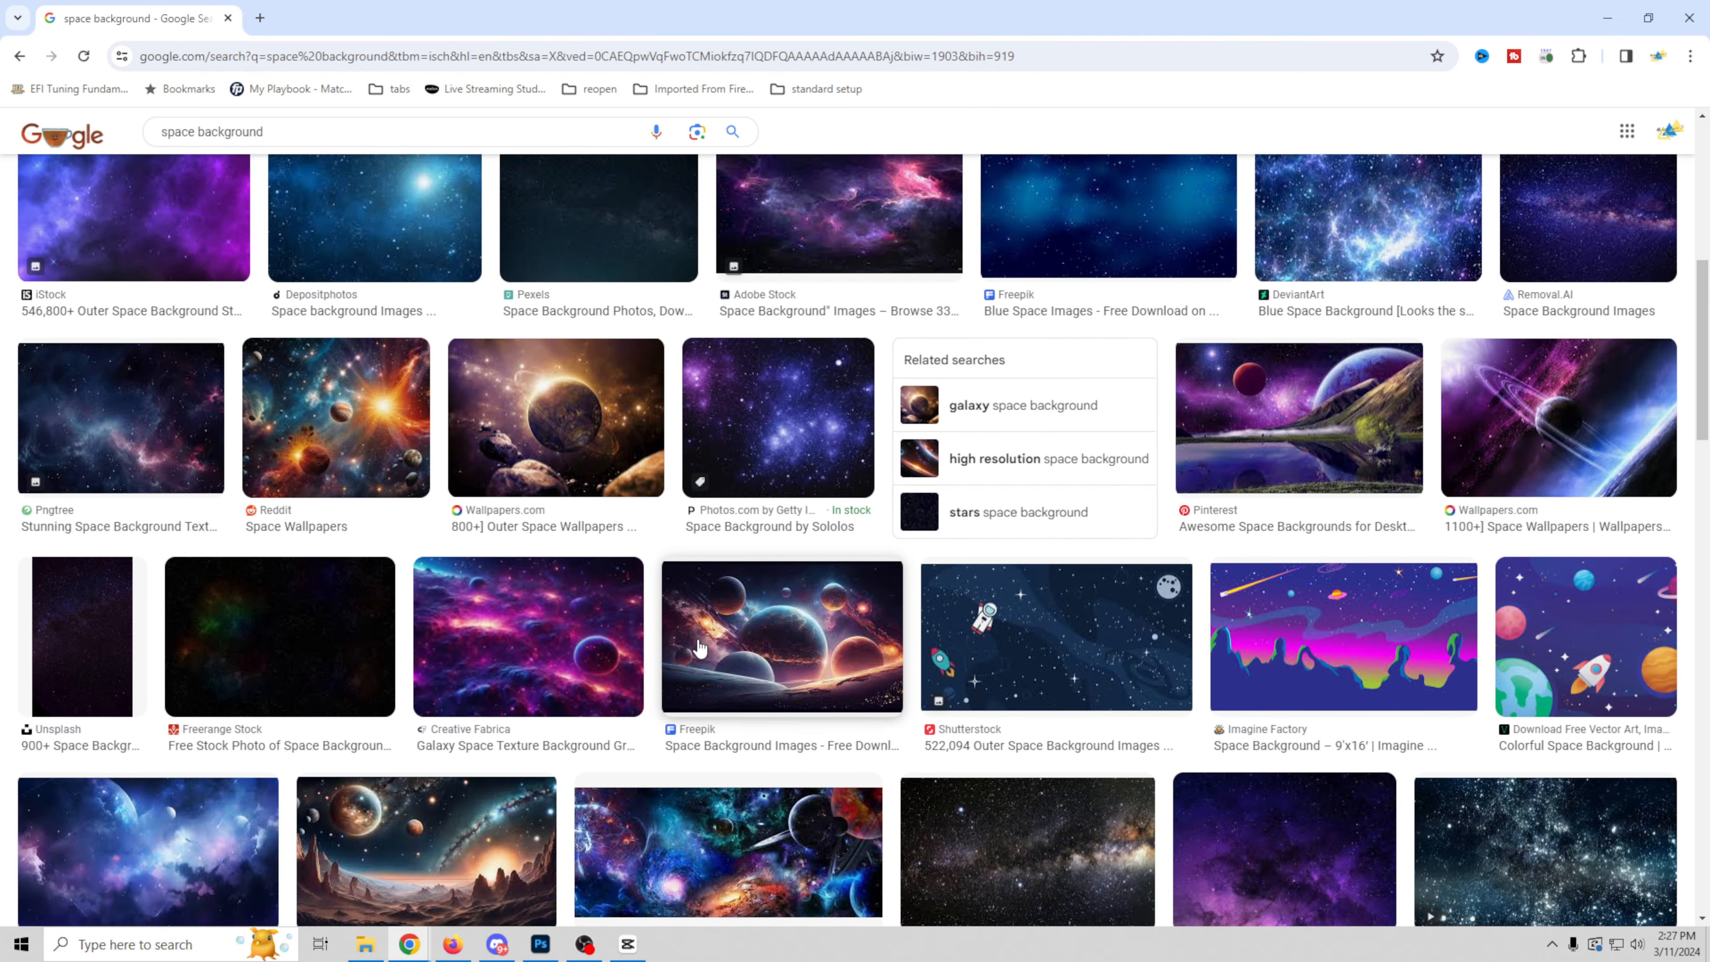
scroll(700, 647, down, 1)
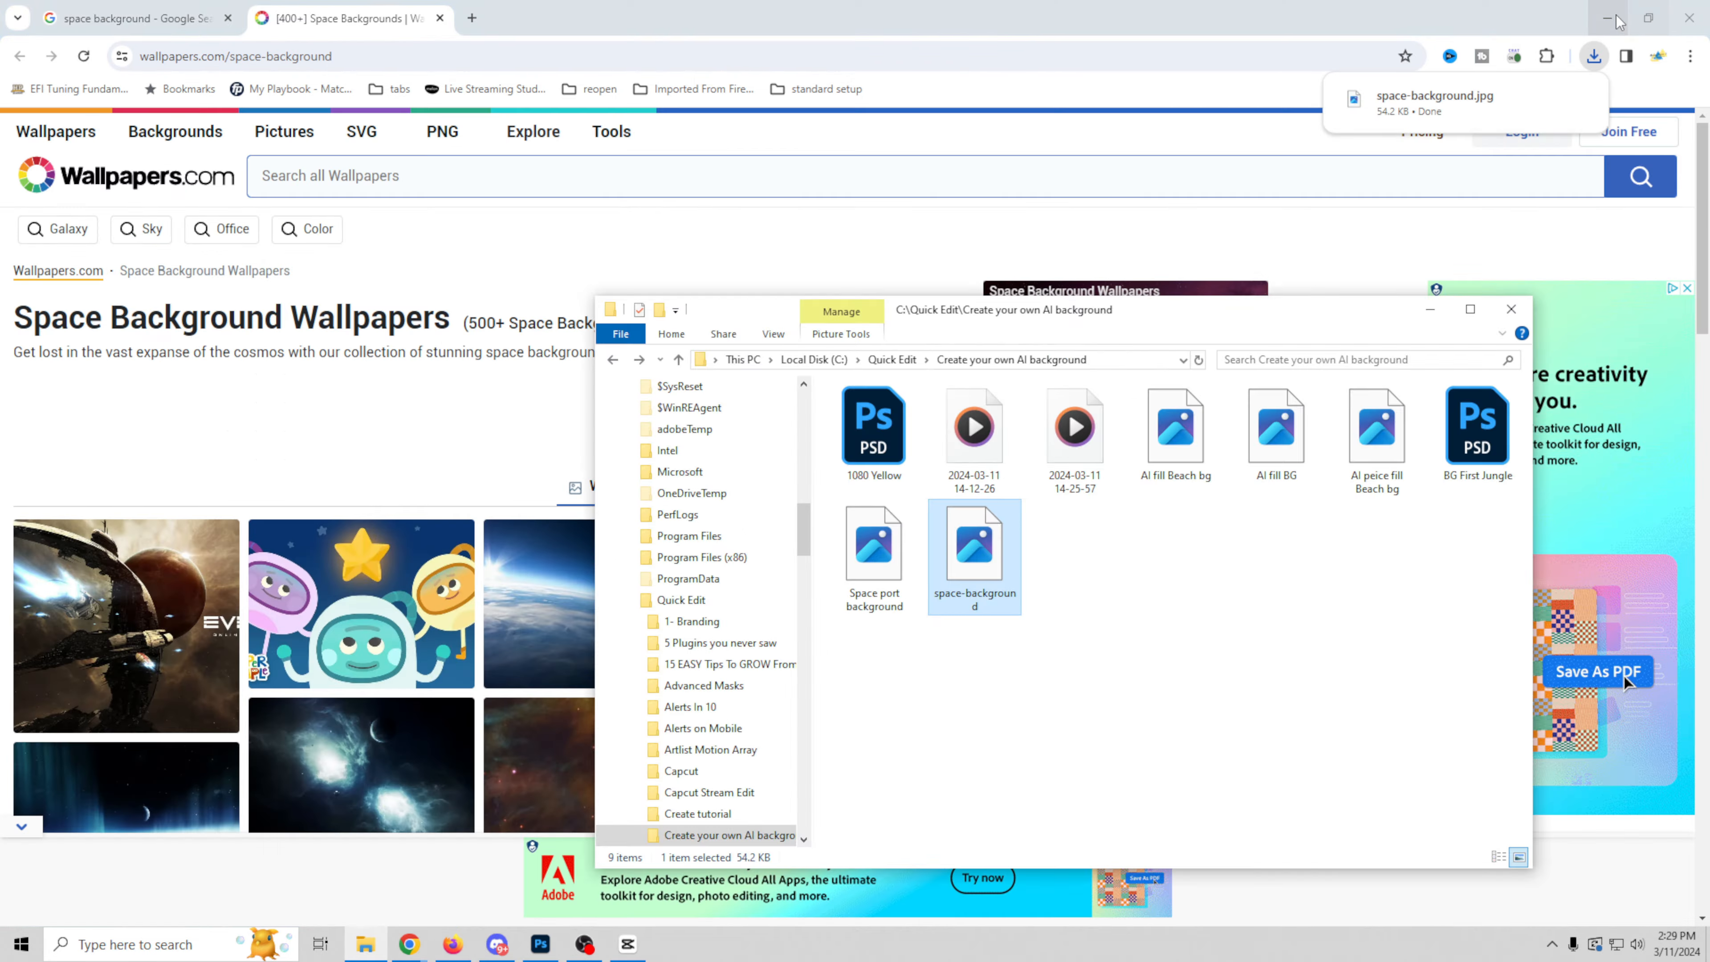
Step: Return to CapCut and import the downloaded space-background.jpg into the project's media
click(1618, 19)
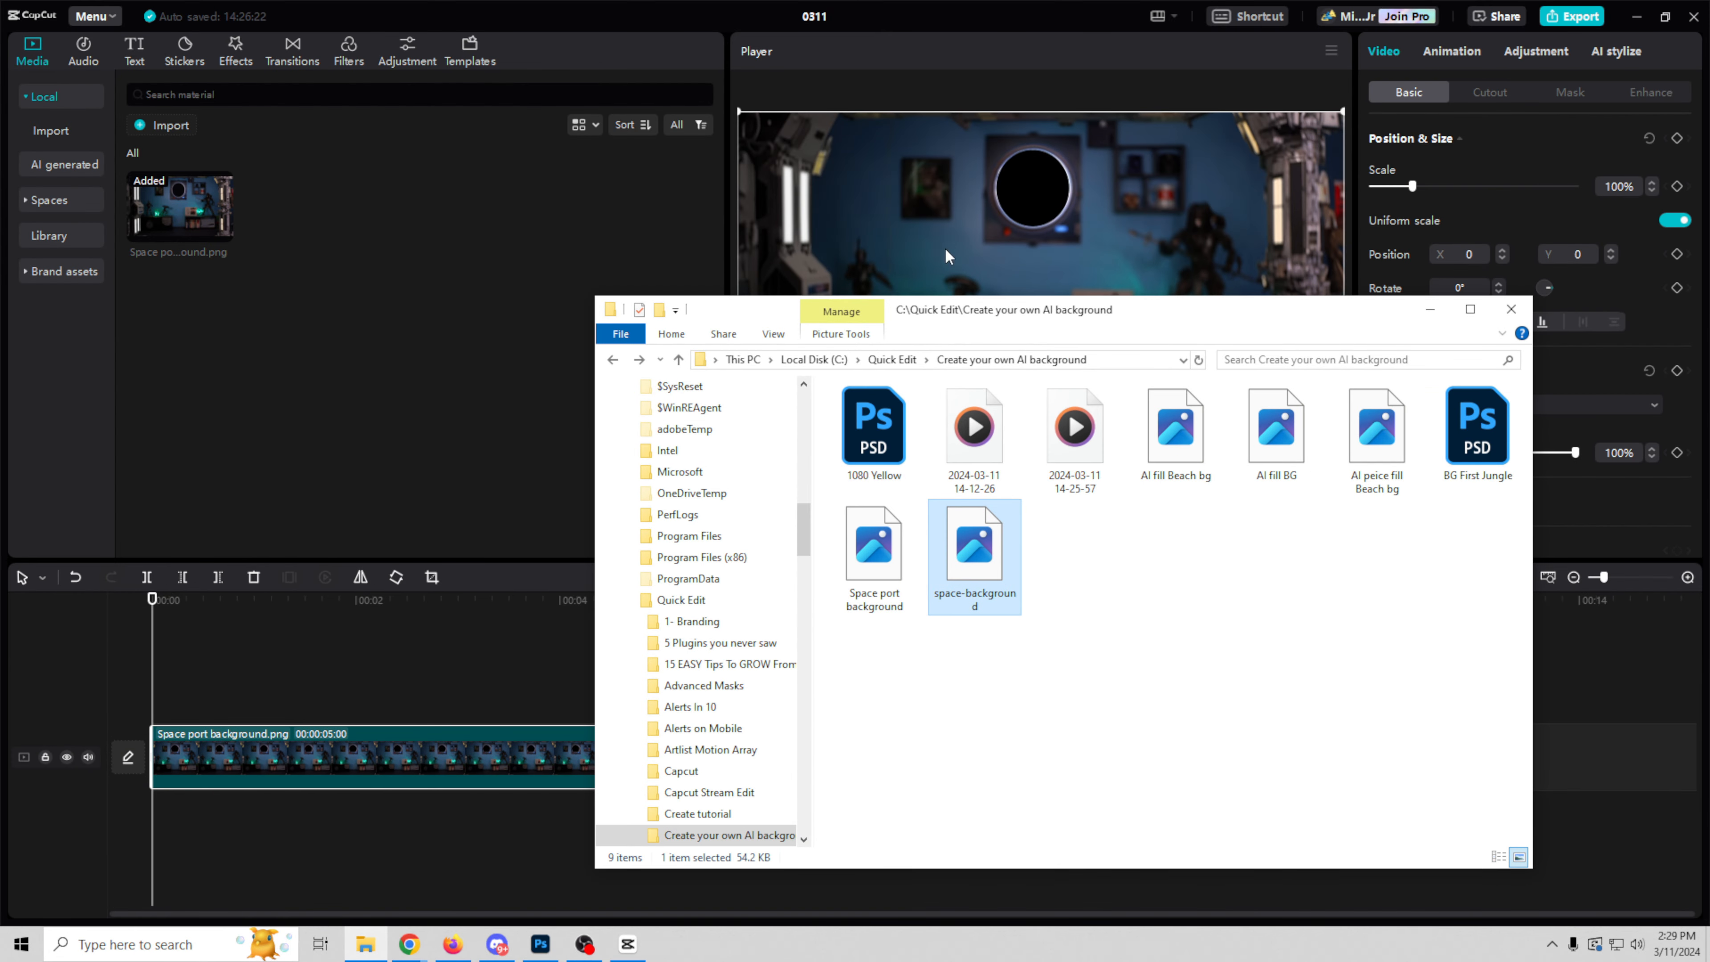
drag(959, 328, 1057, 352)
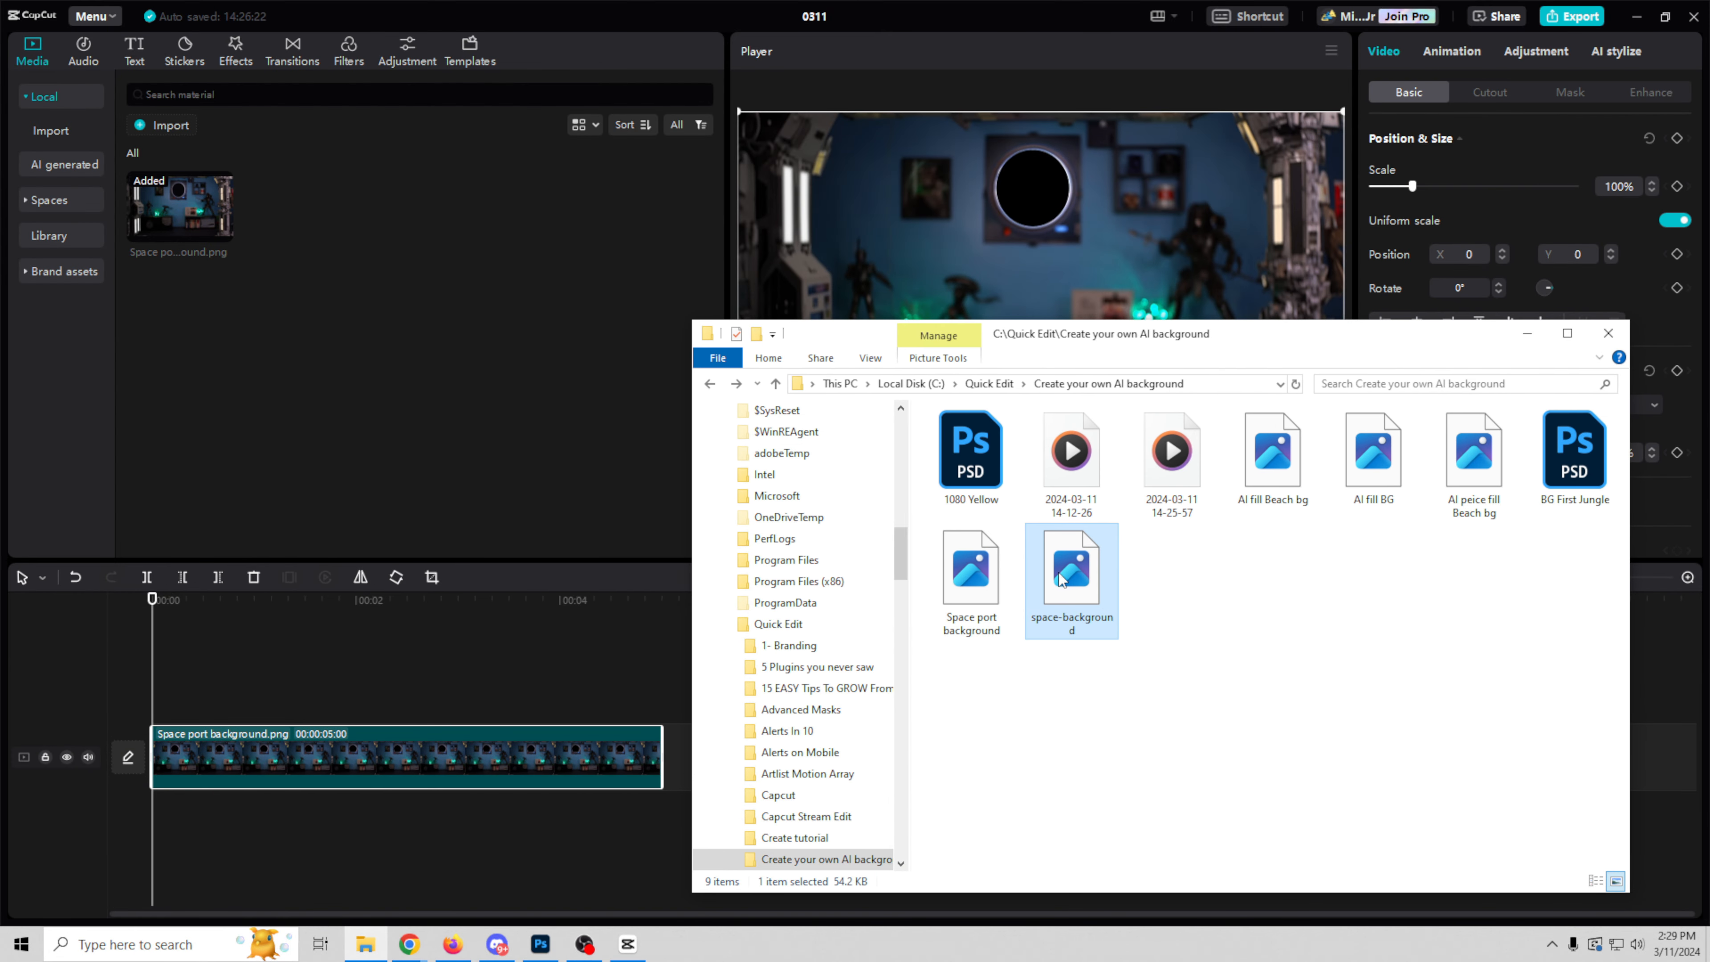
drag(1069, 583, 385, 347)
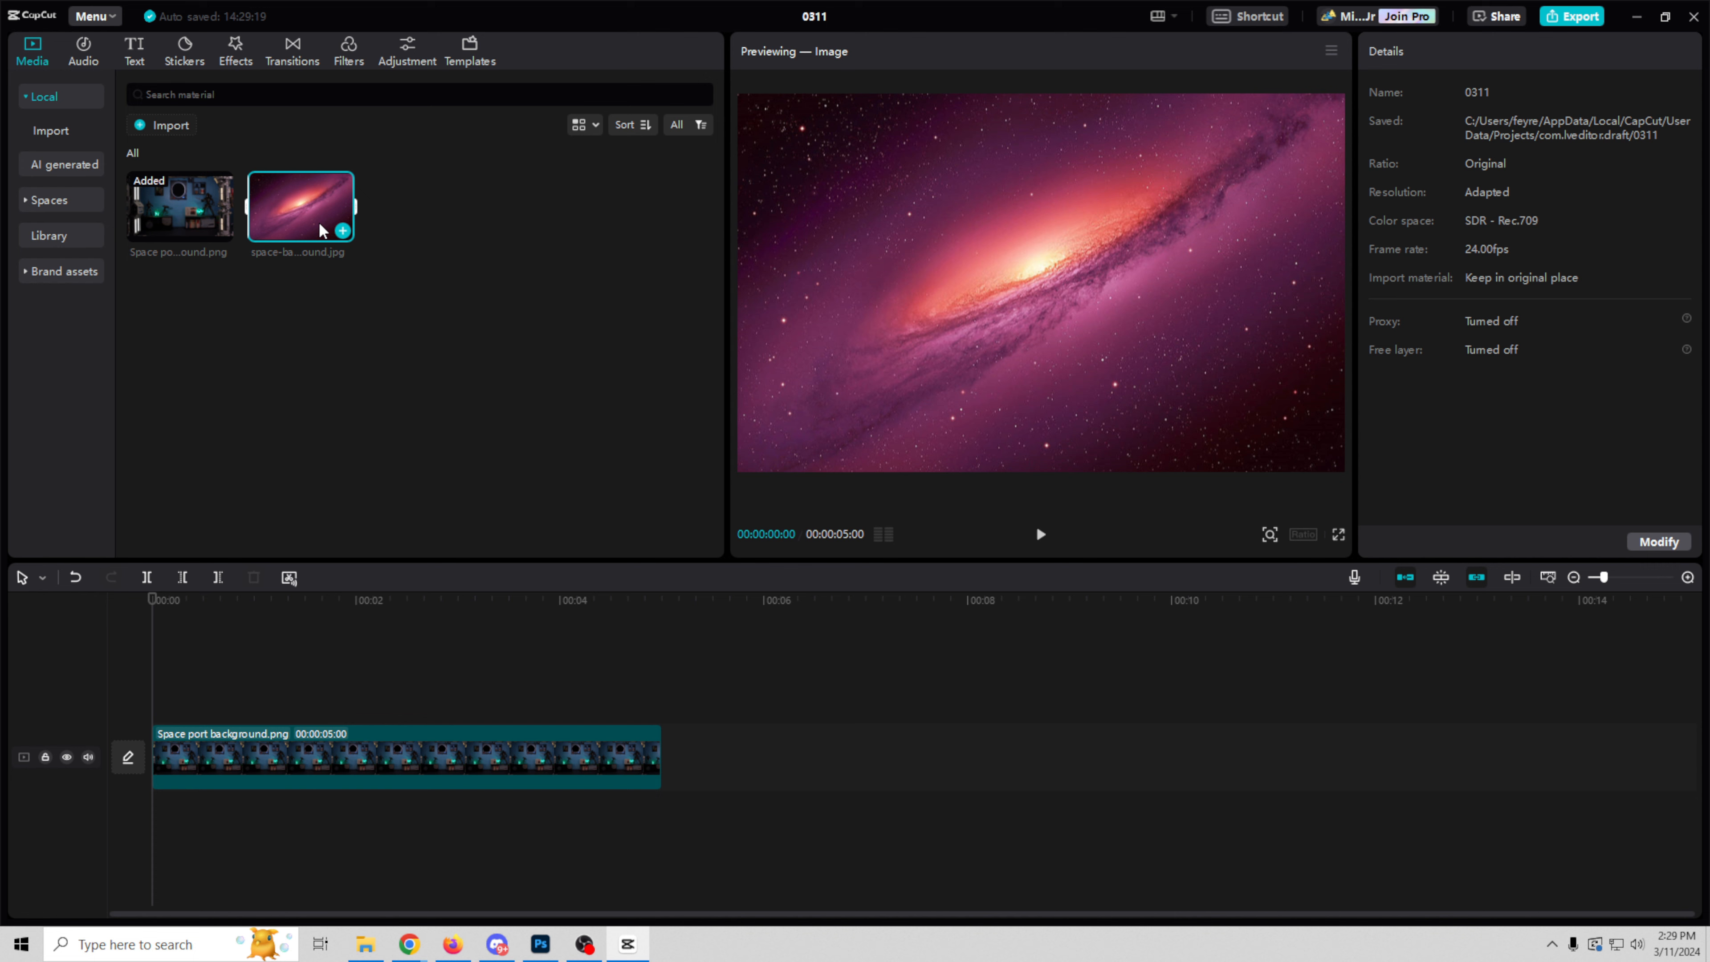
Step: Move the Space port background clip to an upper track and place space-background.jpg beneath it at the timeline's start
drag(322, 217, 261, 794)
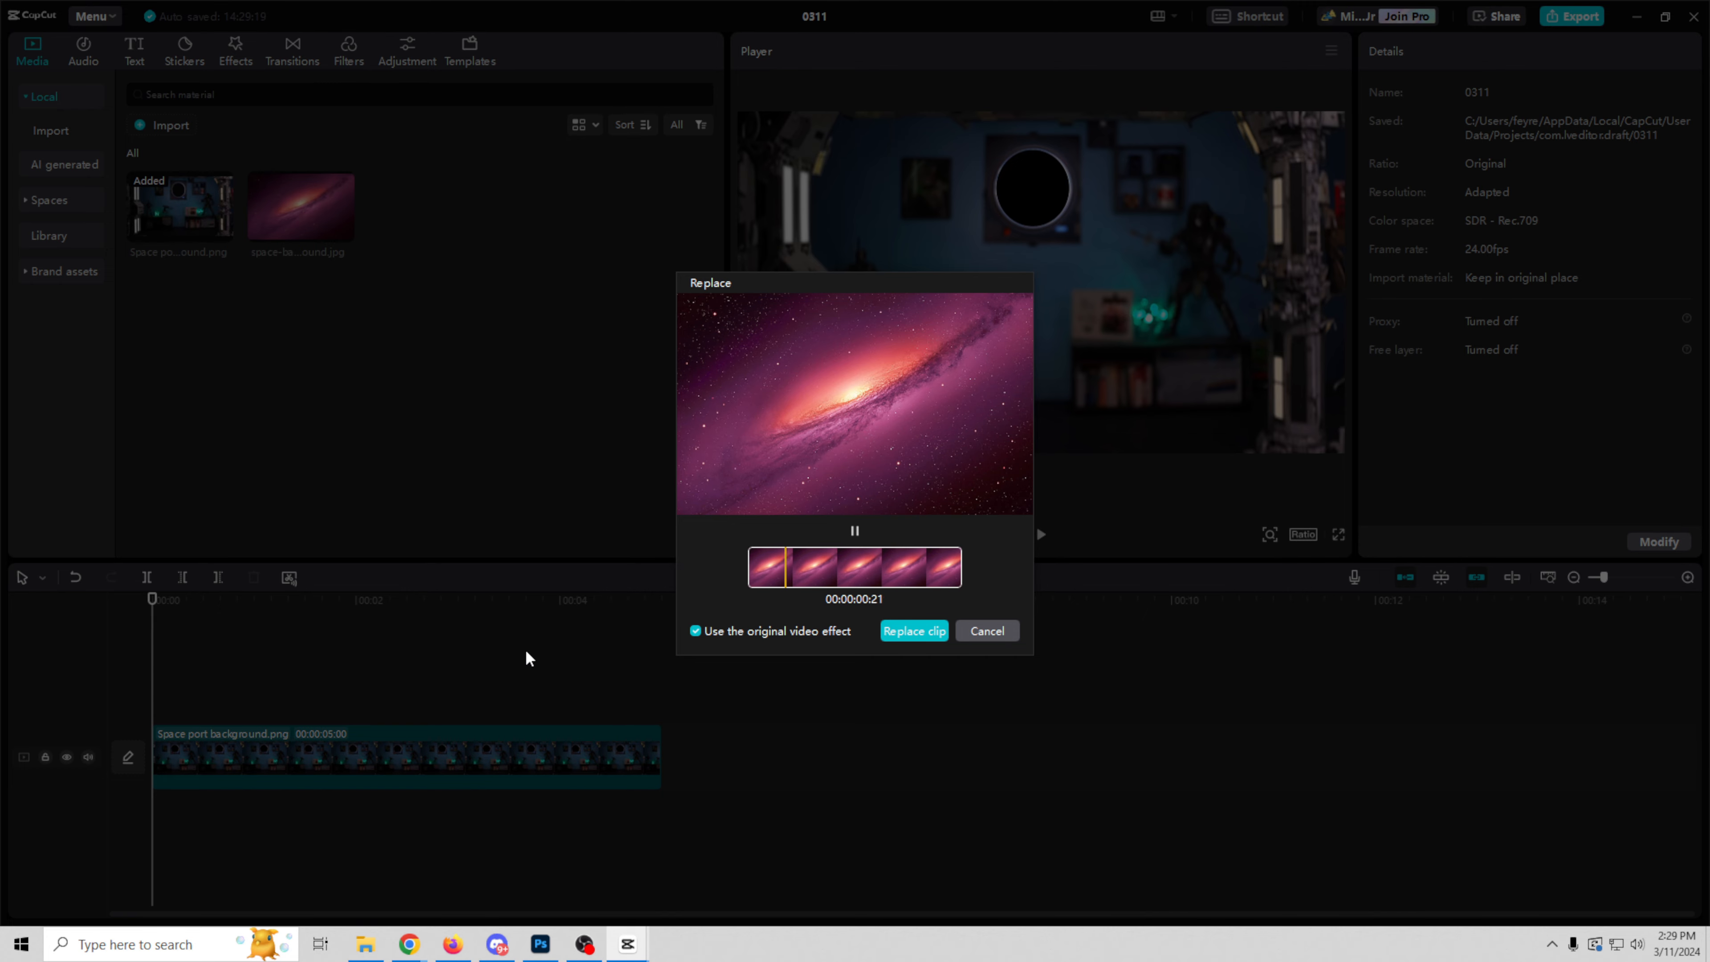
click(986, 632)
drag(483, 757, 479, 694)
click(222, 630)
drag(222, 630, 174, 758)
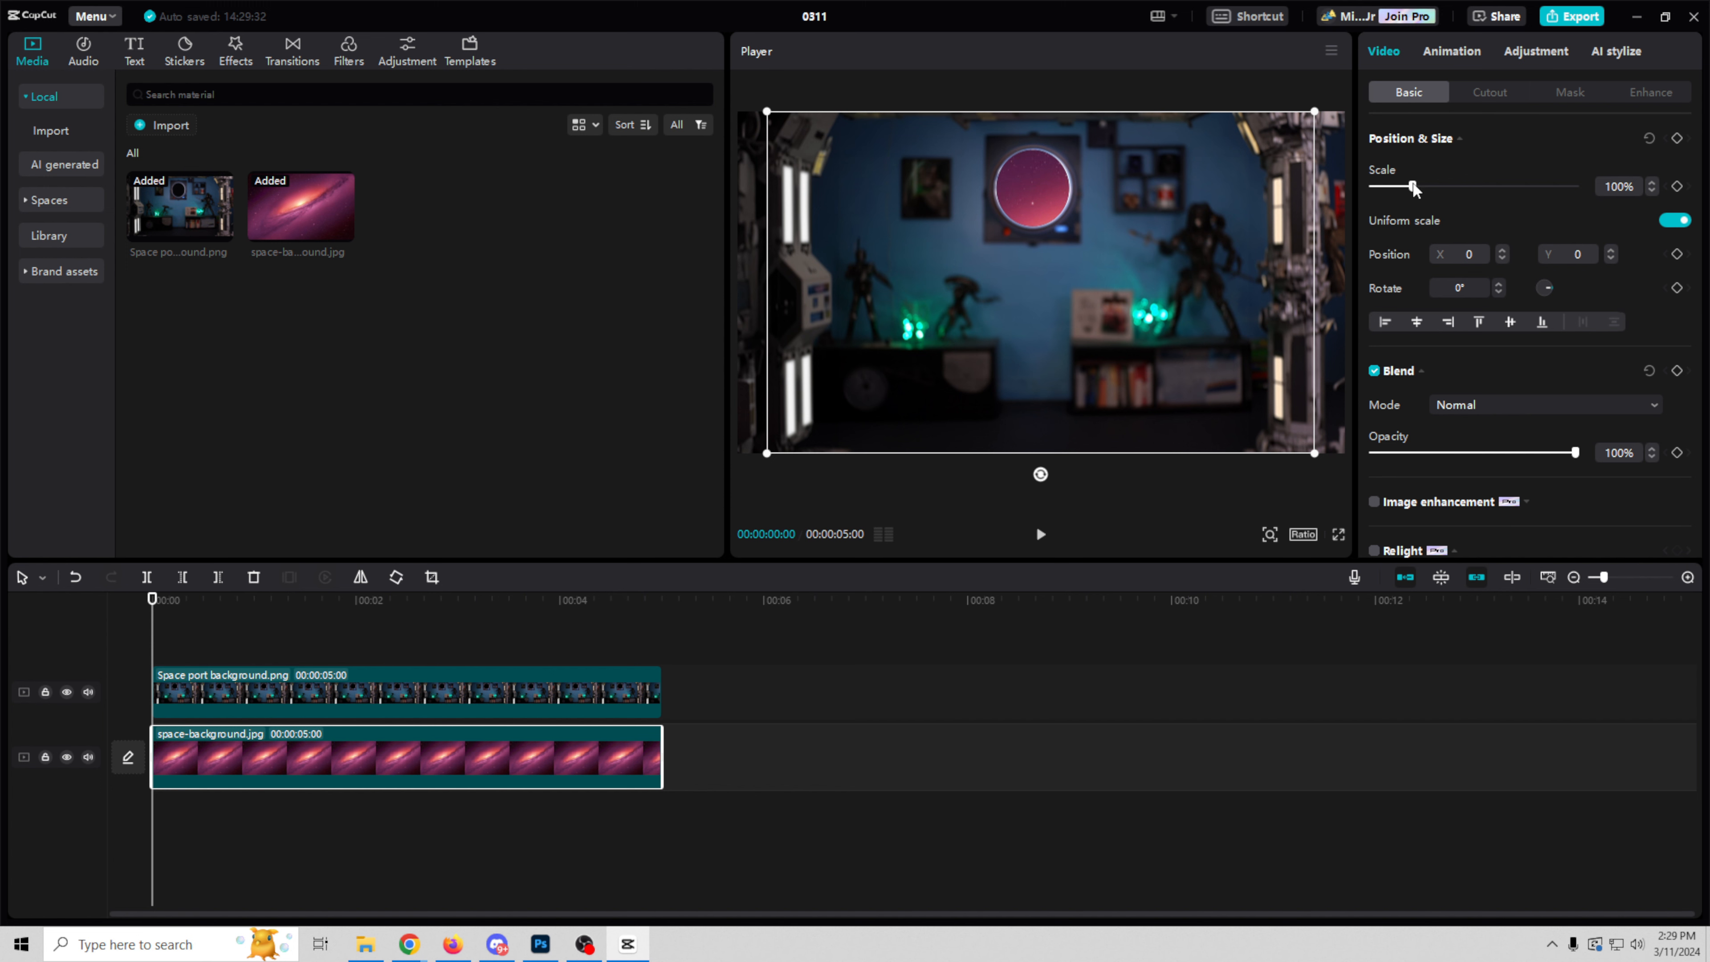
Step: Try enlarging the space image to 111% and nudging its horizontal position to 6
mouse_move(1413, 189)
mouse_down()
mouse_move(1449, 205)
mouse_move(1425, 202)
mouse_up()
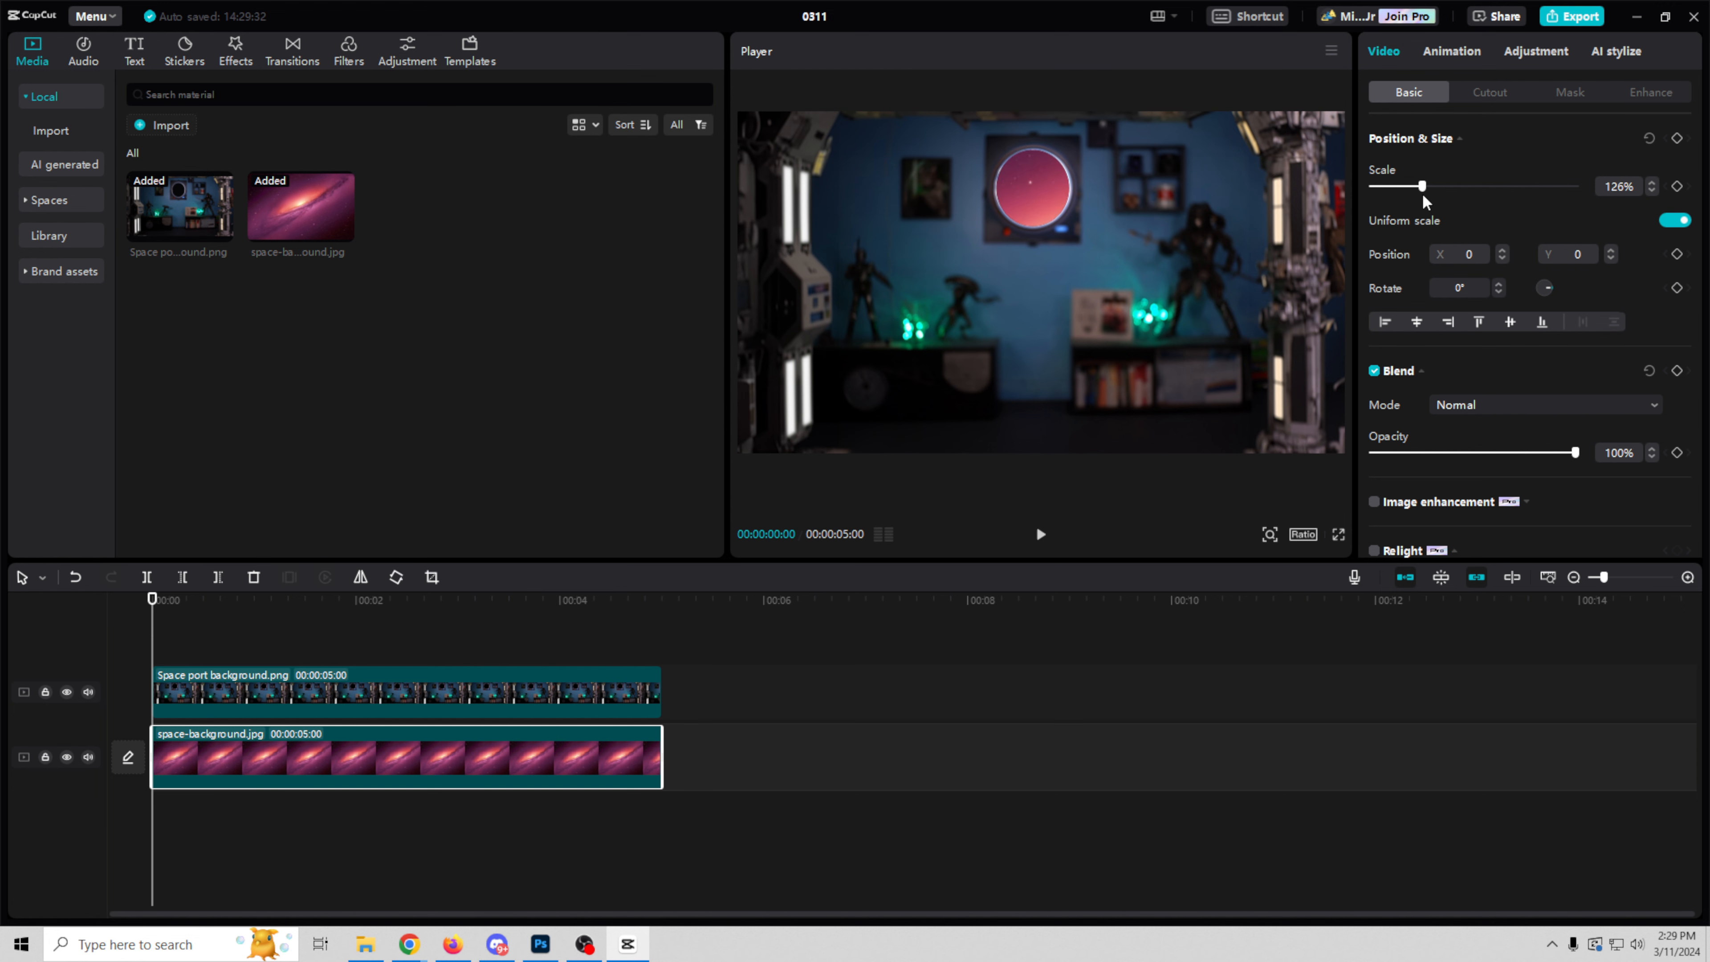
drag(1228, 564, 1231, 565)
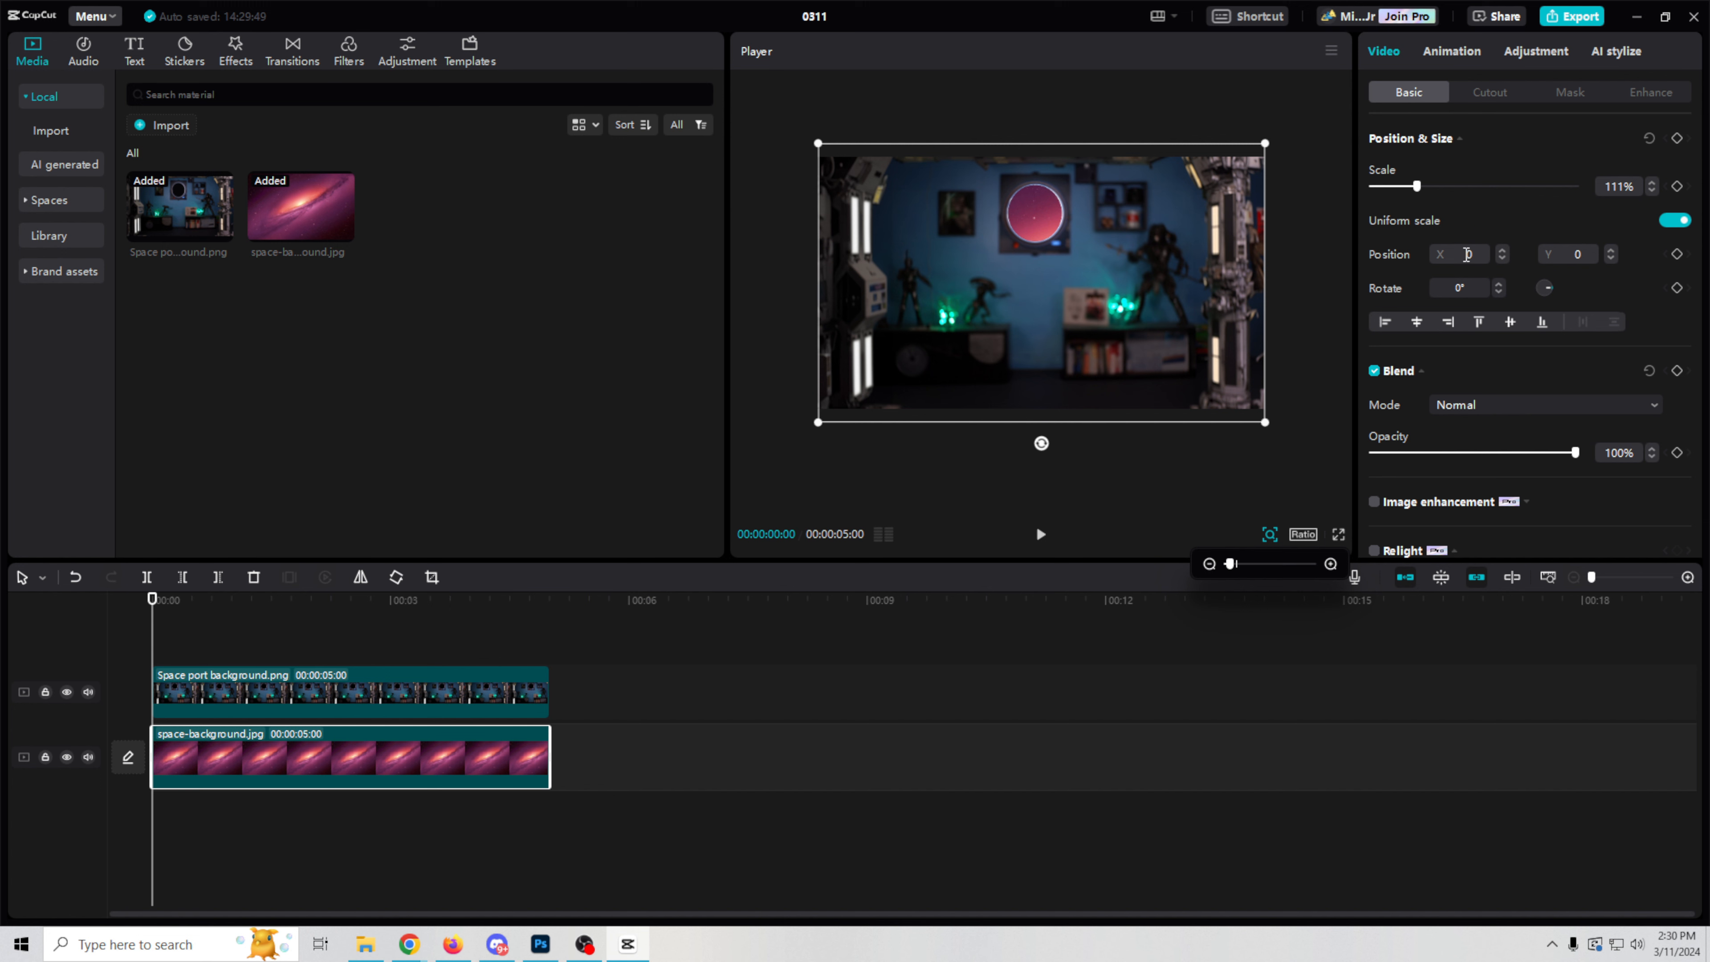
click(1502, 259)
click(1503, 259)
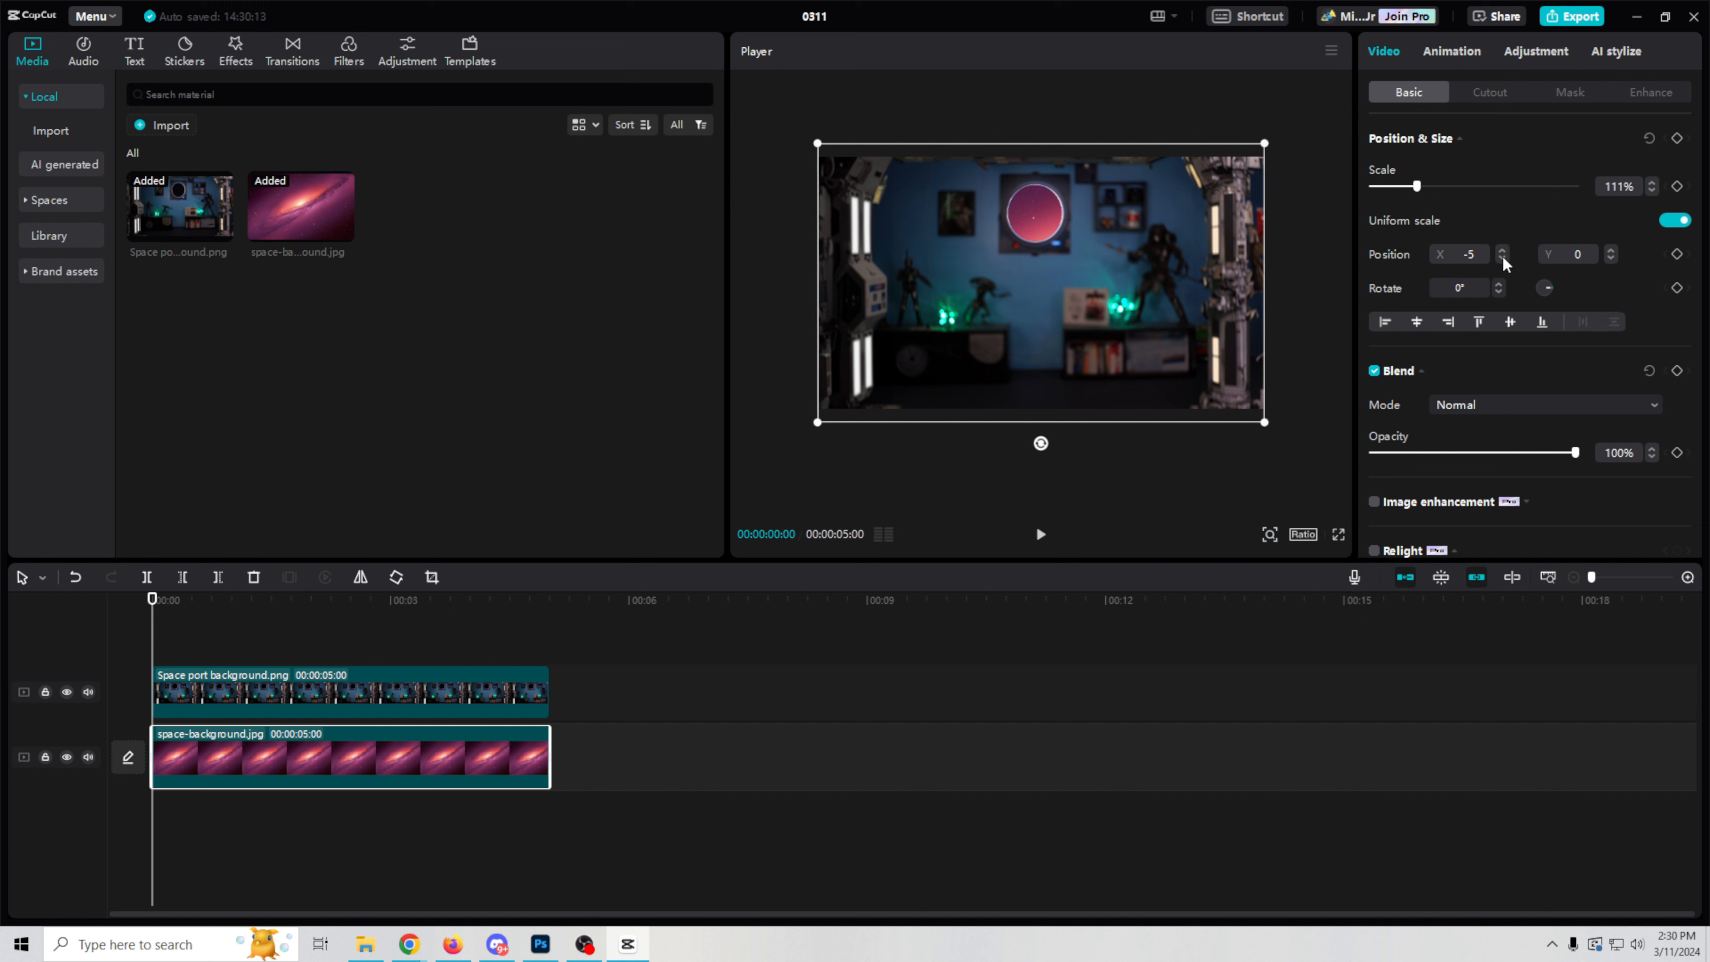
click(1501, 251)
click(1500, 253)
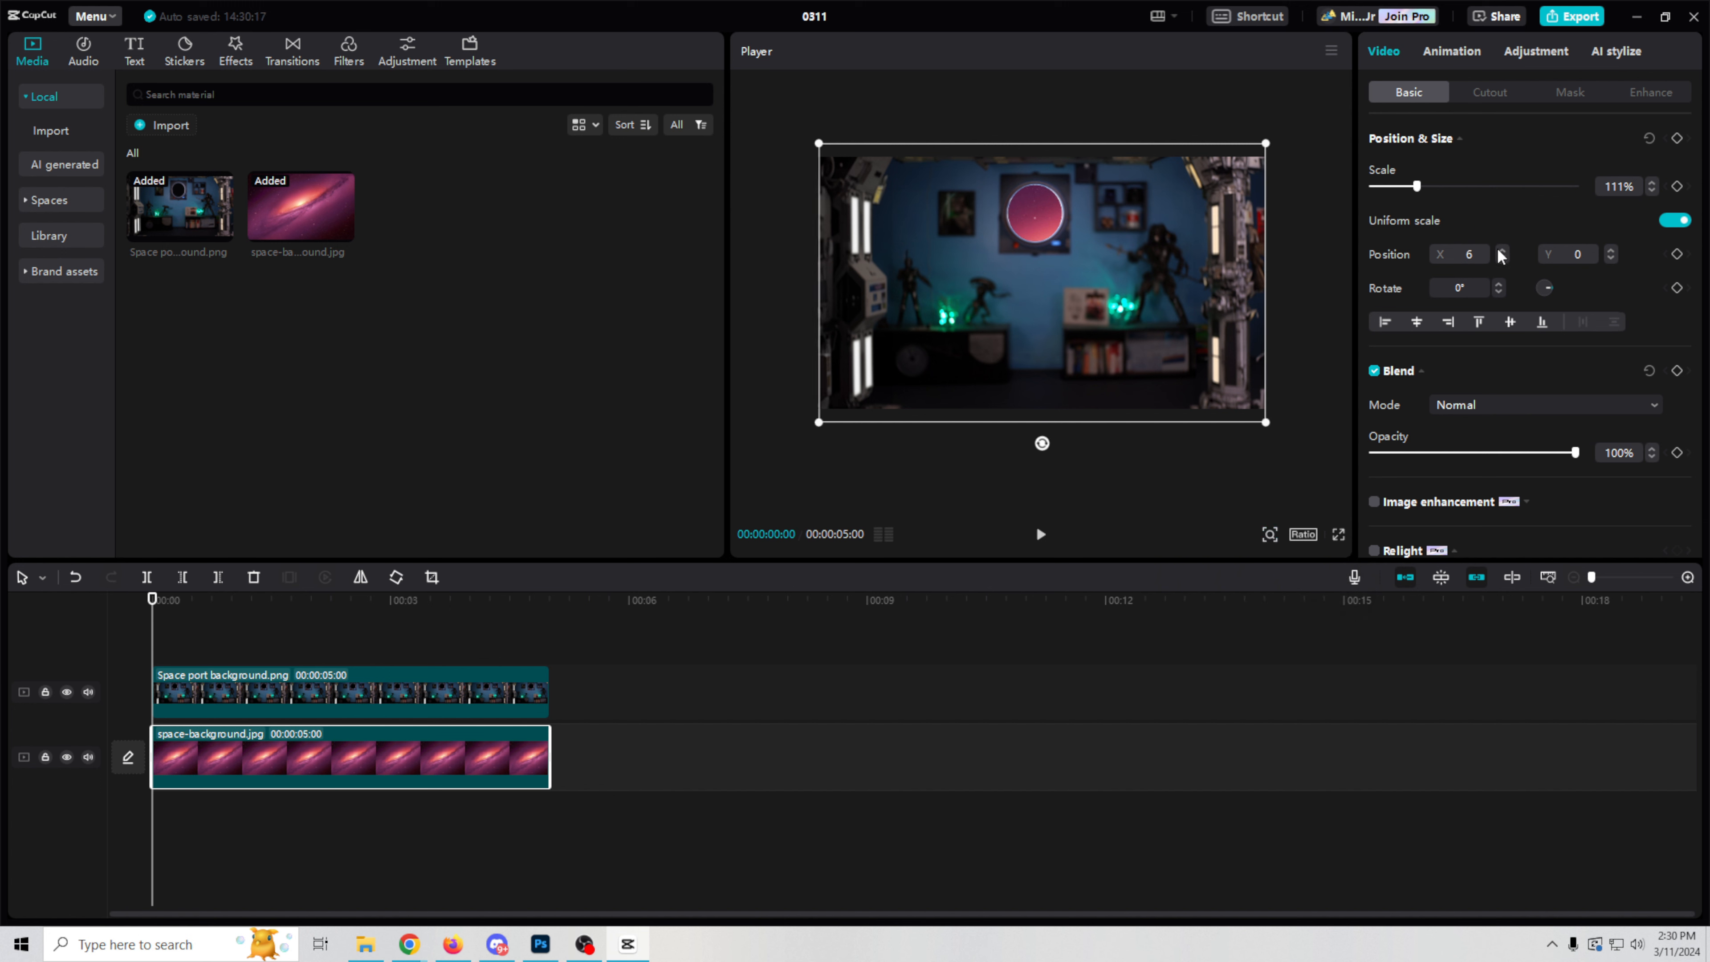
Step: Scale the space image to 47%, position it at X -620, Y 348, and add scale, position and rotation keyframes at the start
drag(1417, 188, 1391, 199)
drag(1074, 296, 1001, 263)
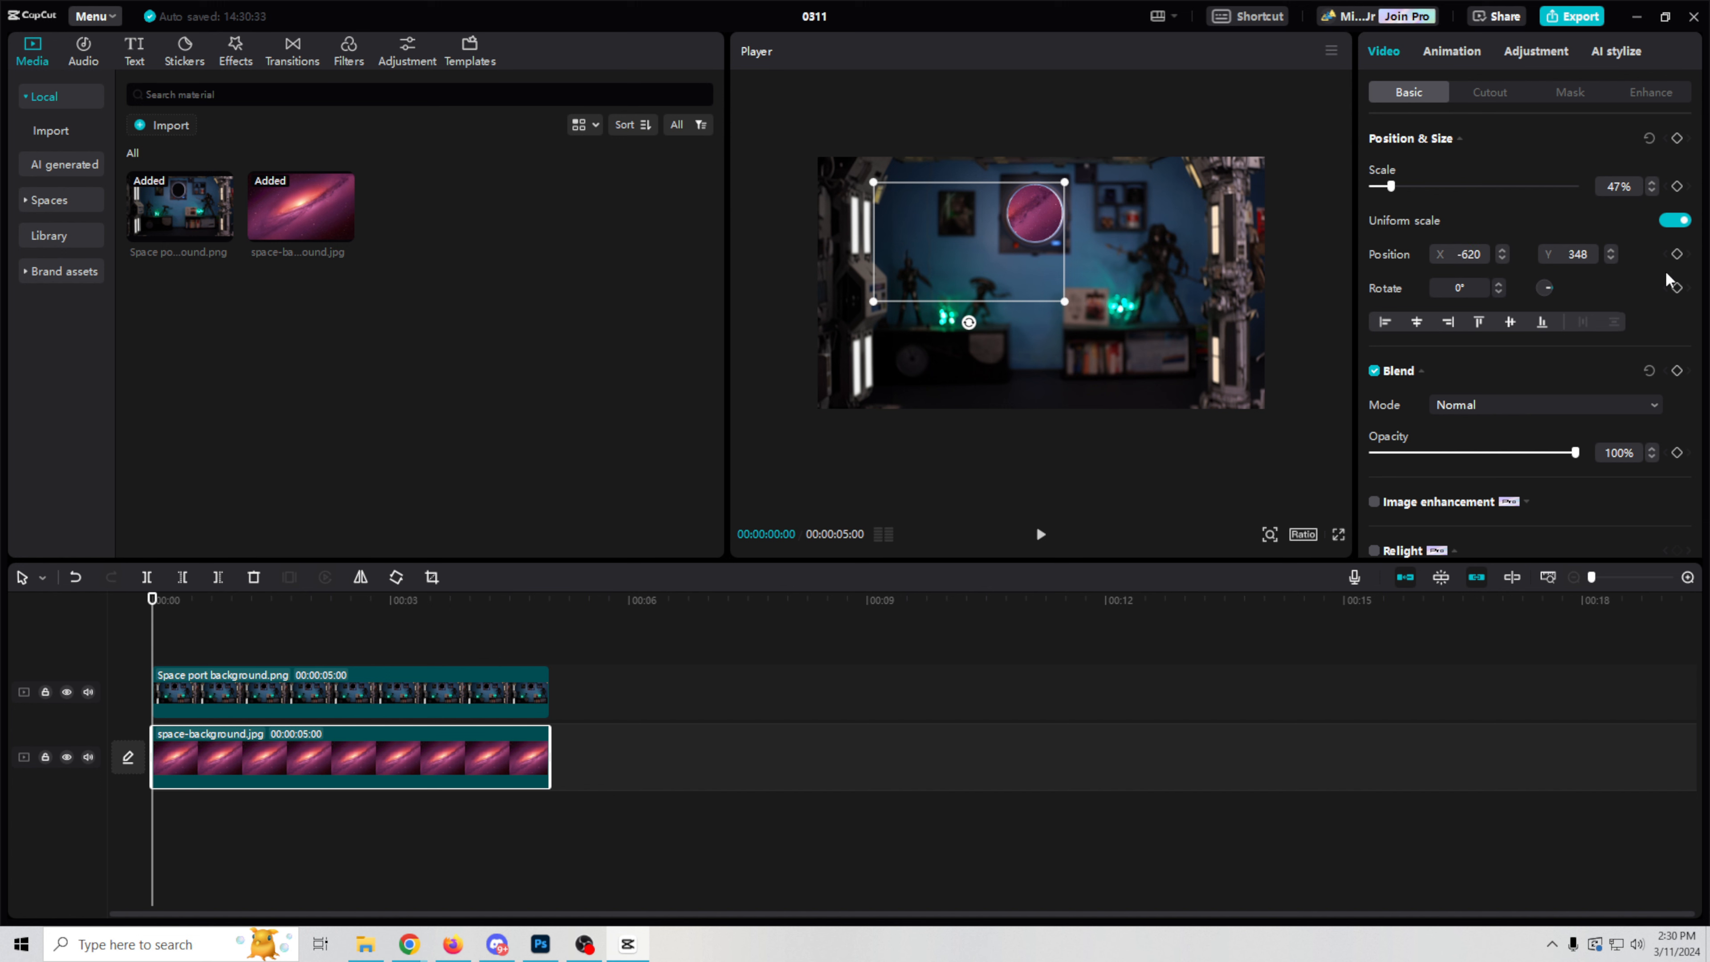
click(1677, 186)
click(1678, 254)
click(1678, 288)
Step: Keyframe the space image at 00:00:05:00 with scale 196%, position X 2874, Y 2248 and rotation -61°, and scrub through the animation
drag(152, 601, 551, 651)
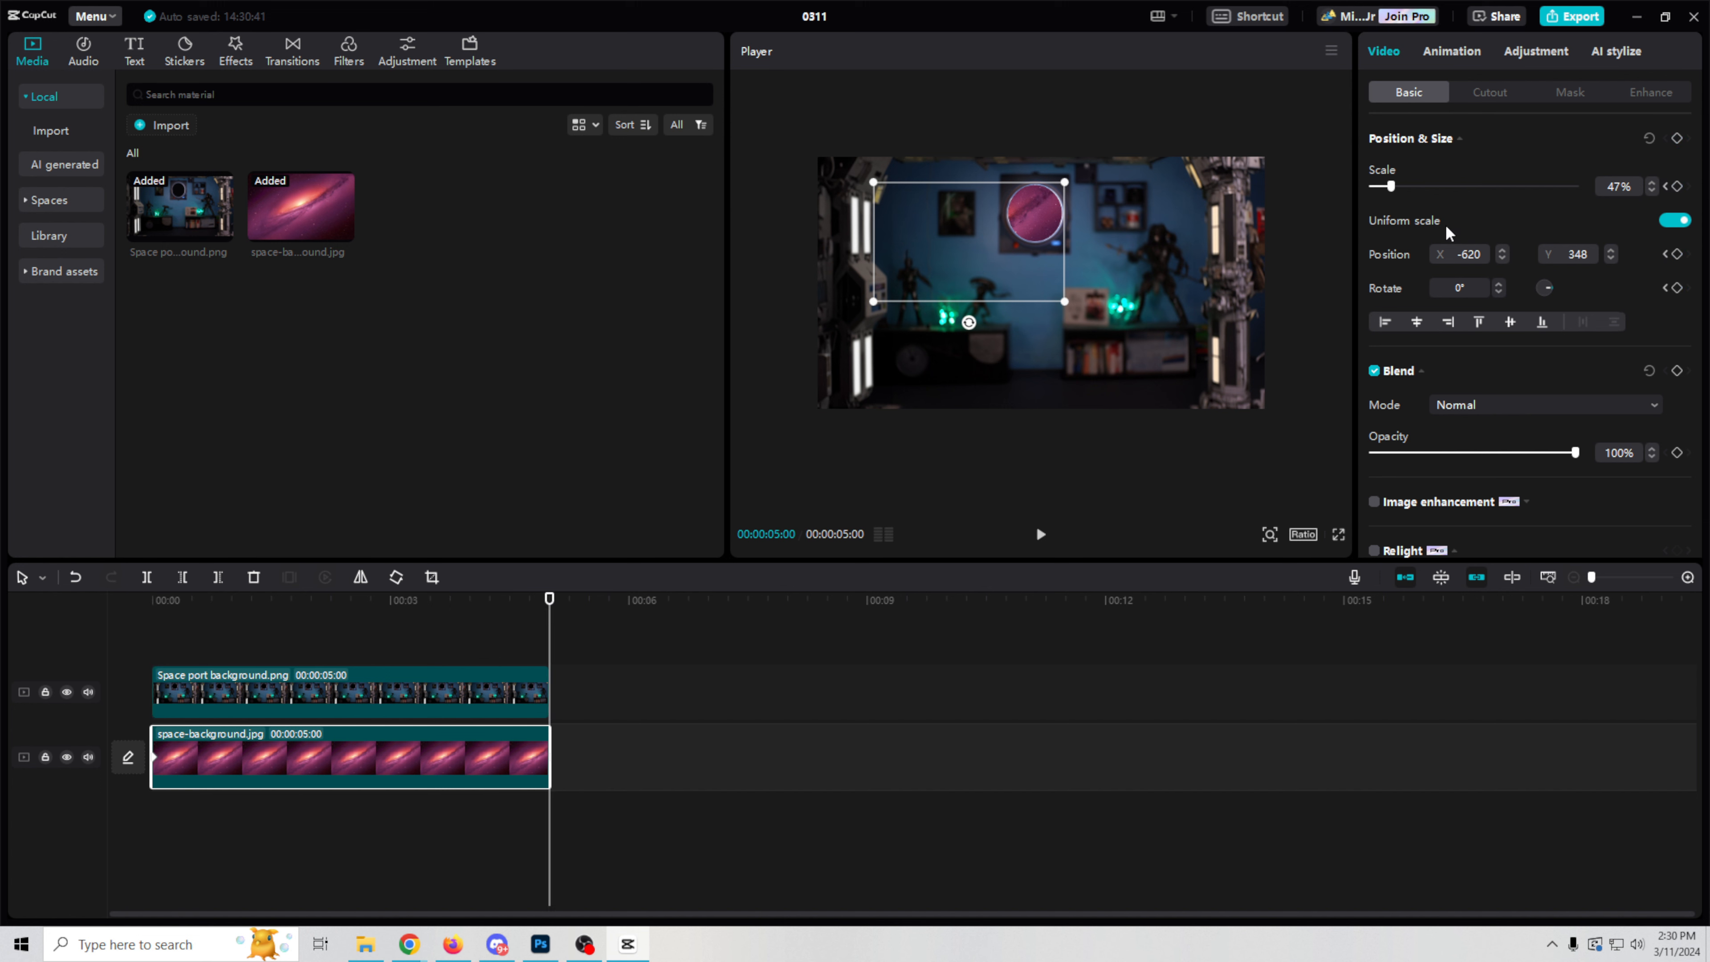
drag(1392, 192, 1455, 204)
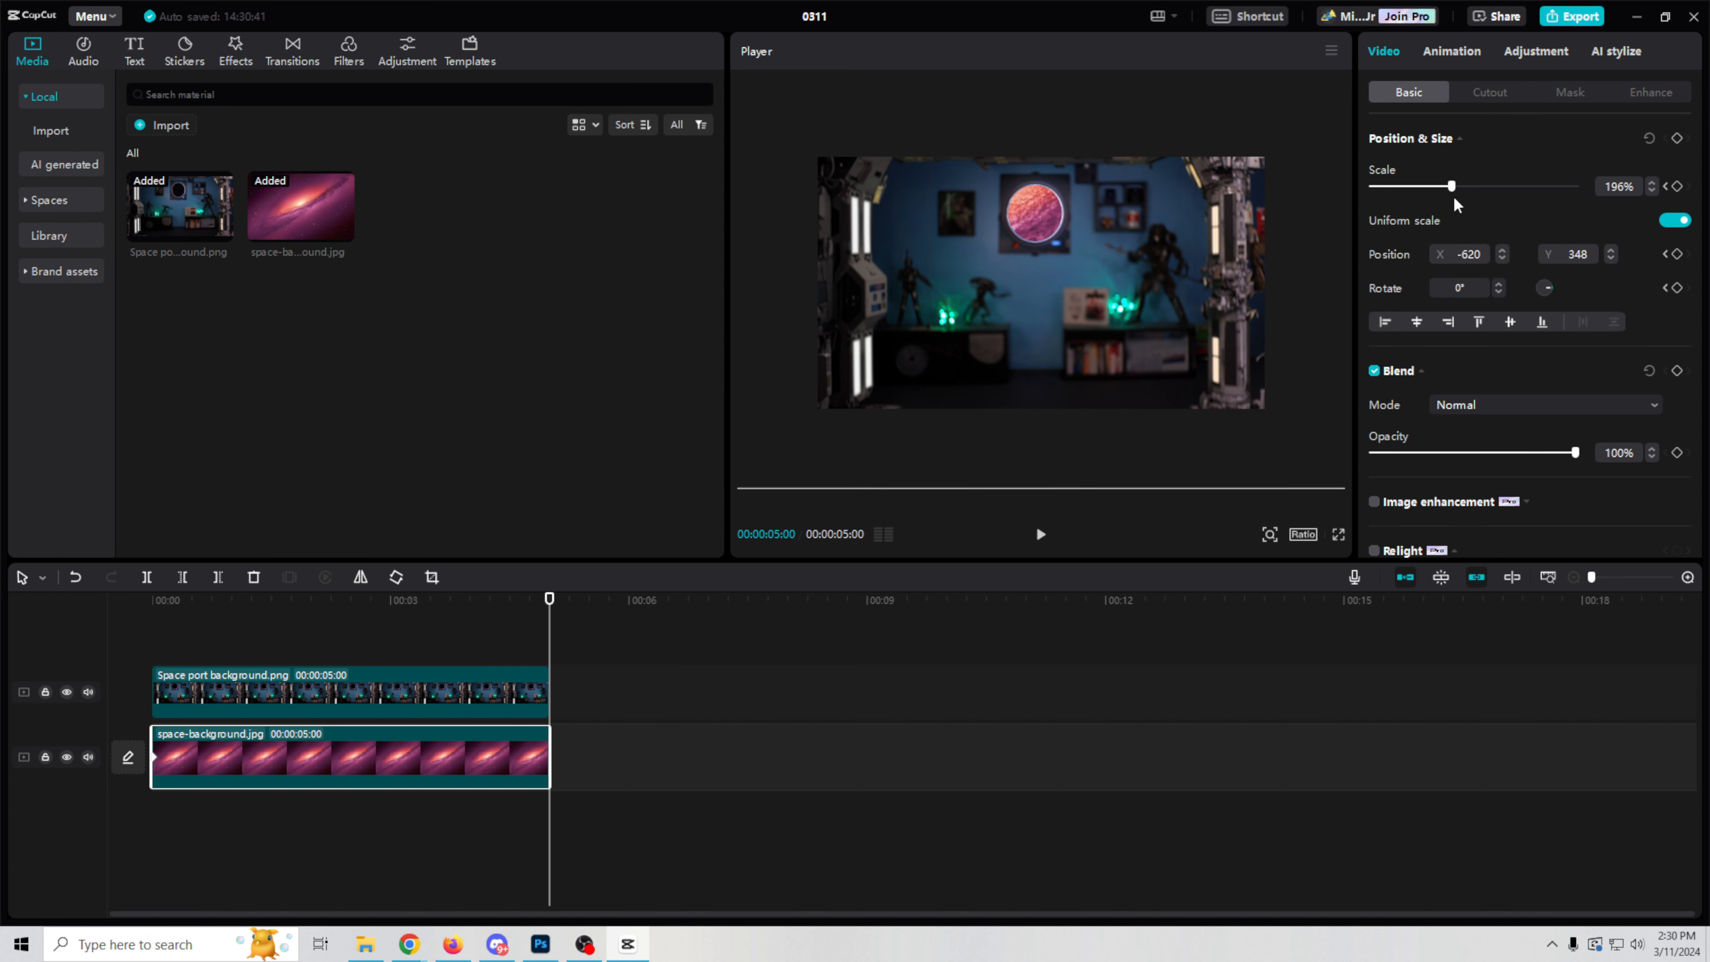
drag(919, 479, 1322, 258)
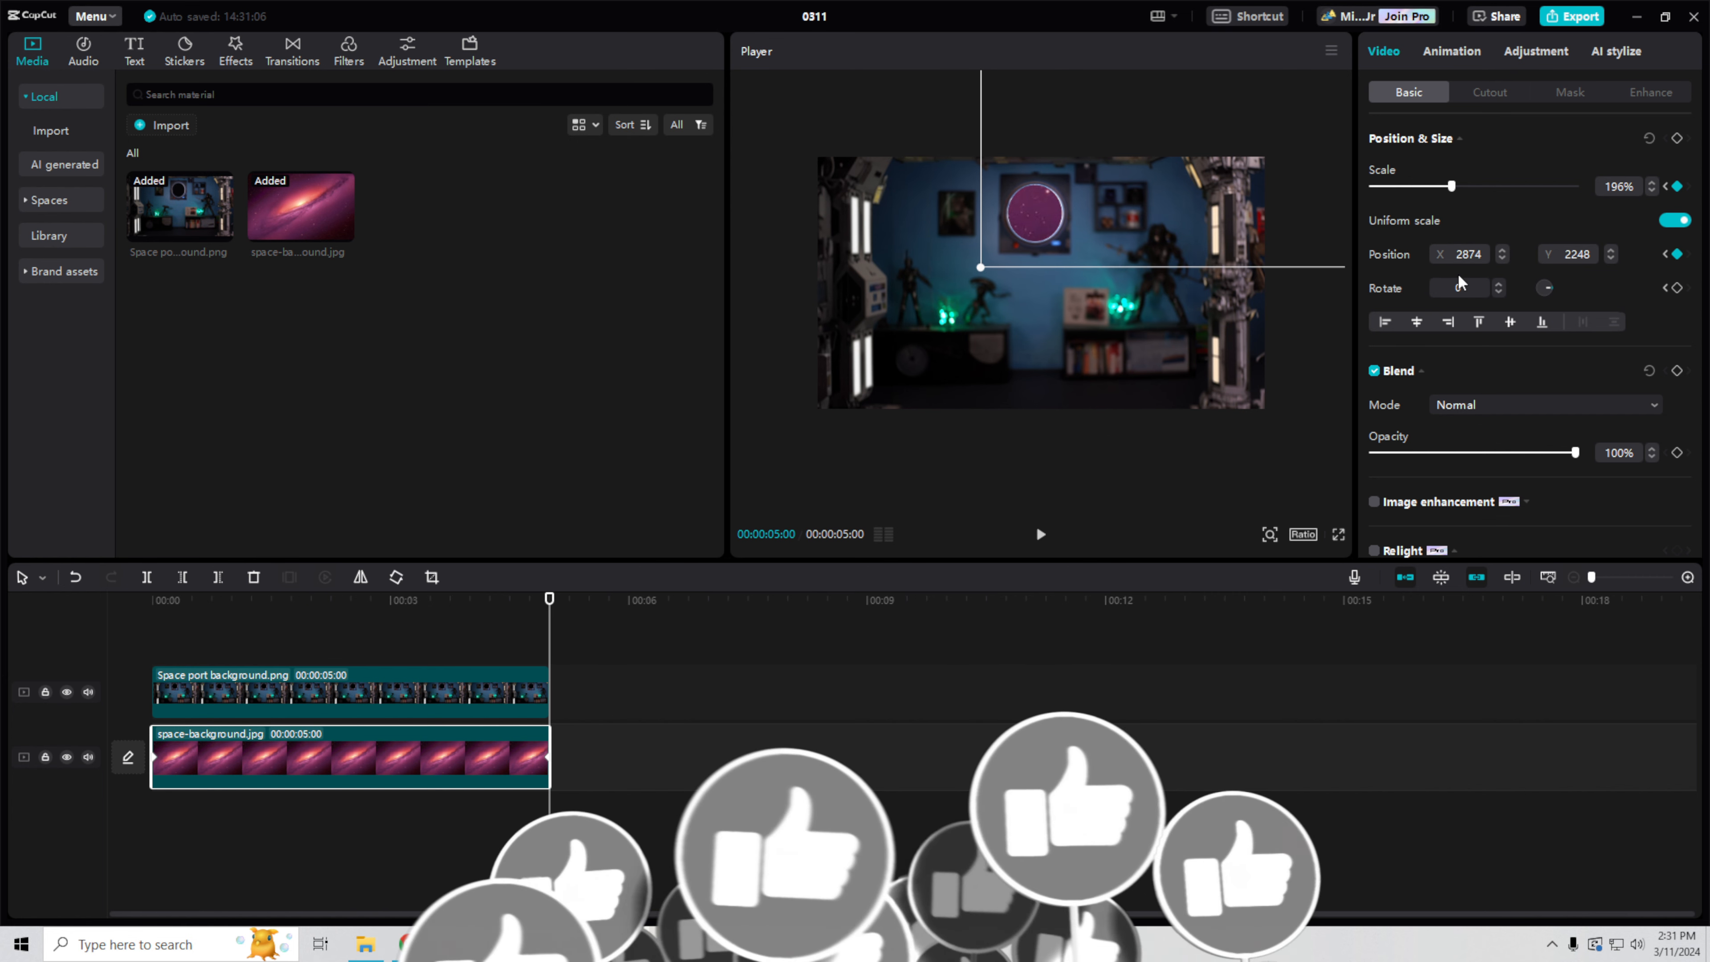
drag(1557, 291, 1551, 289)
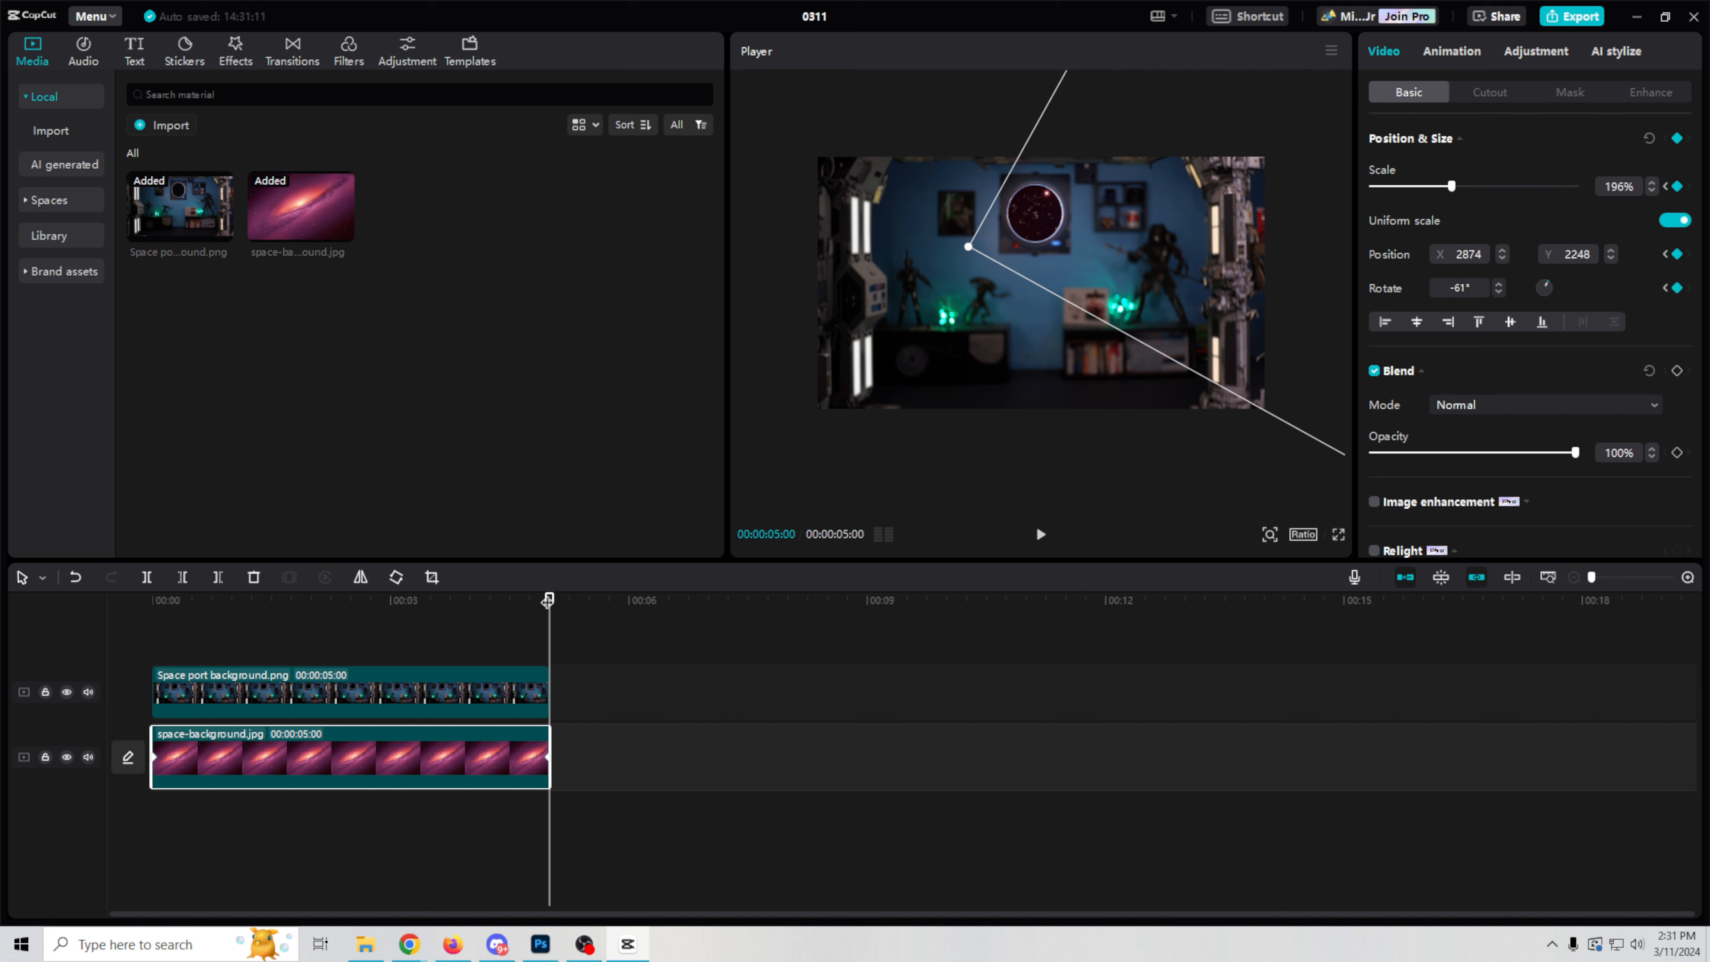
drag(547, 599, 225, 599)
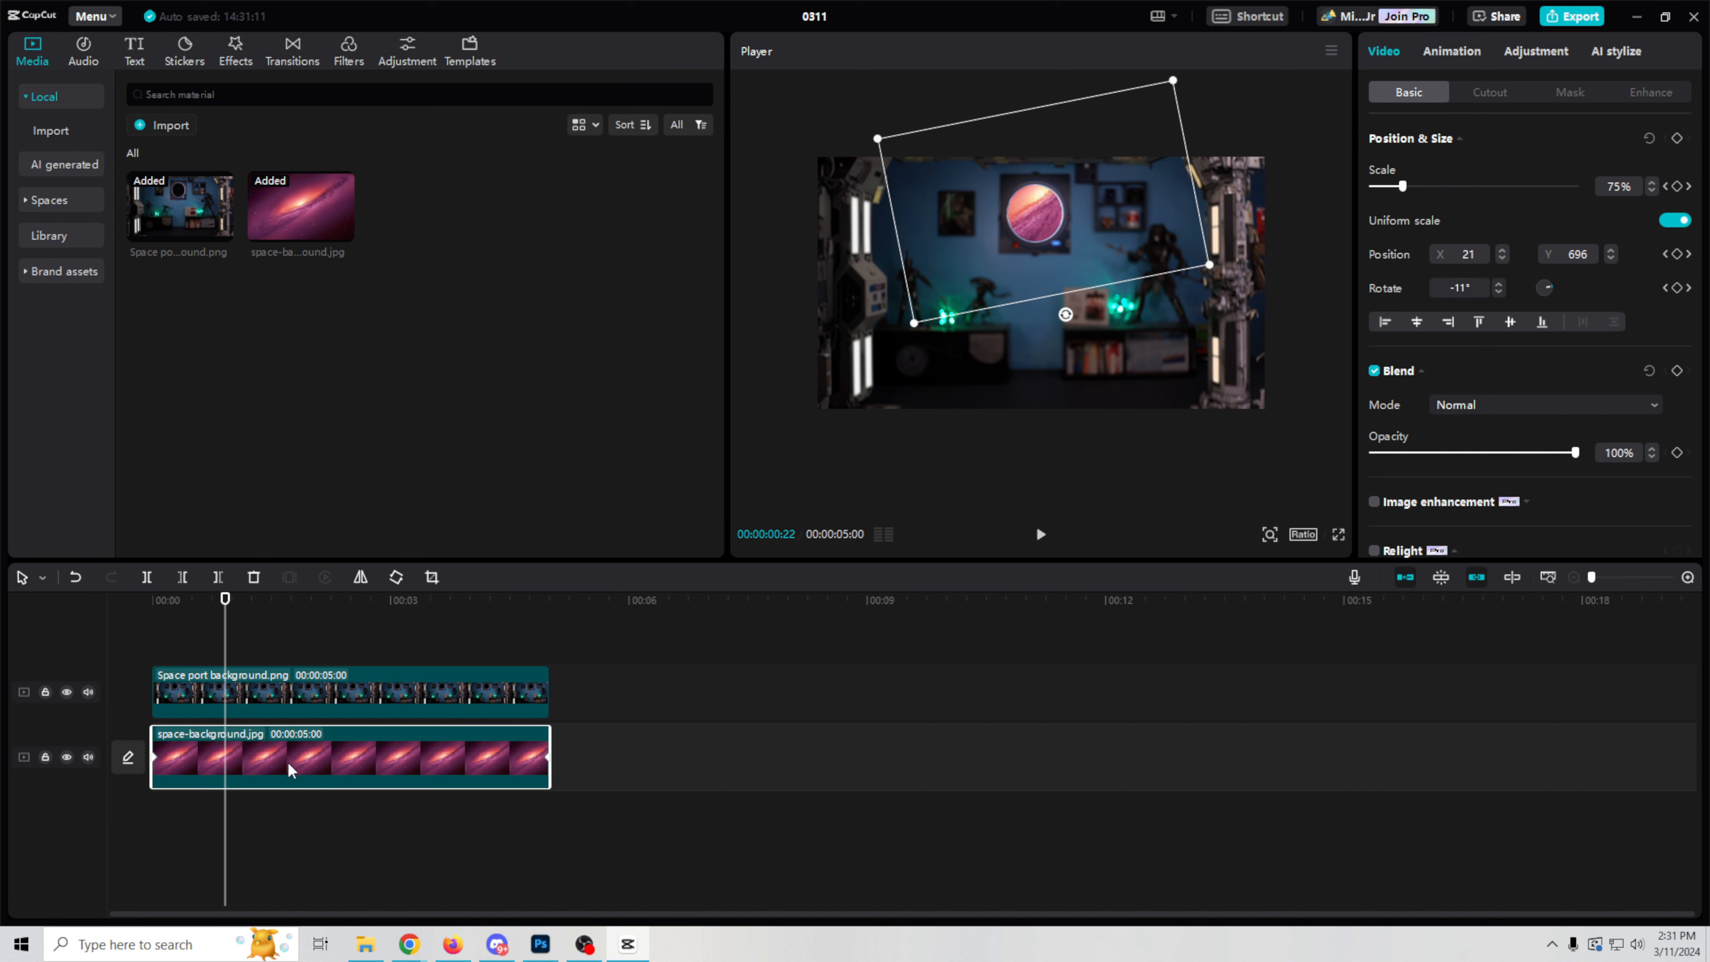
Step: Duplicate both the space-background and Space port background clips directly after the originals on their tracks
alt+drag(288, 763, 766, 763)
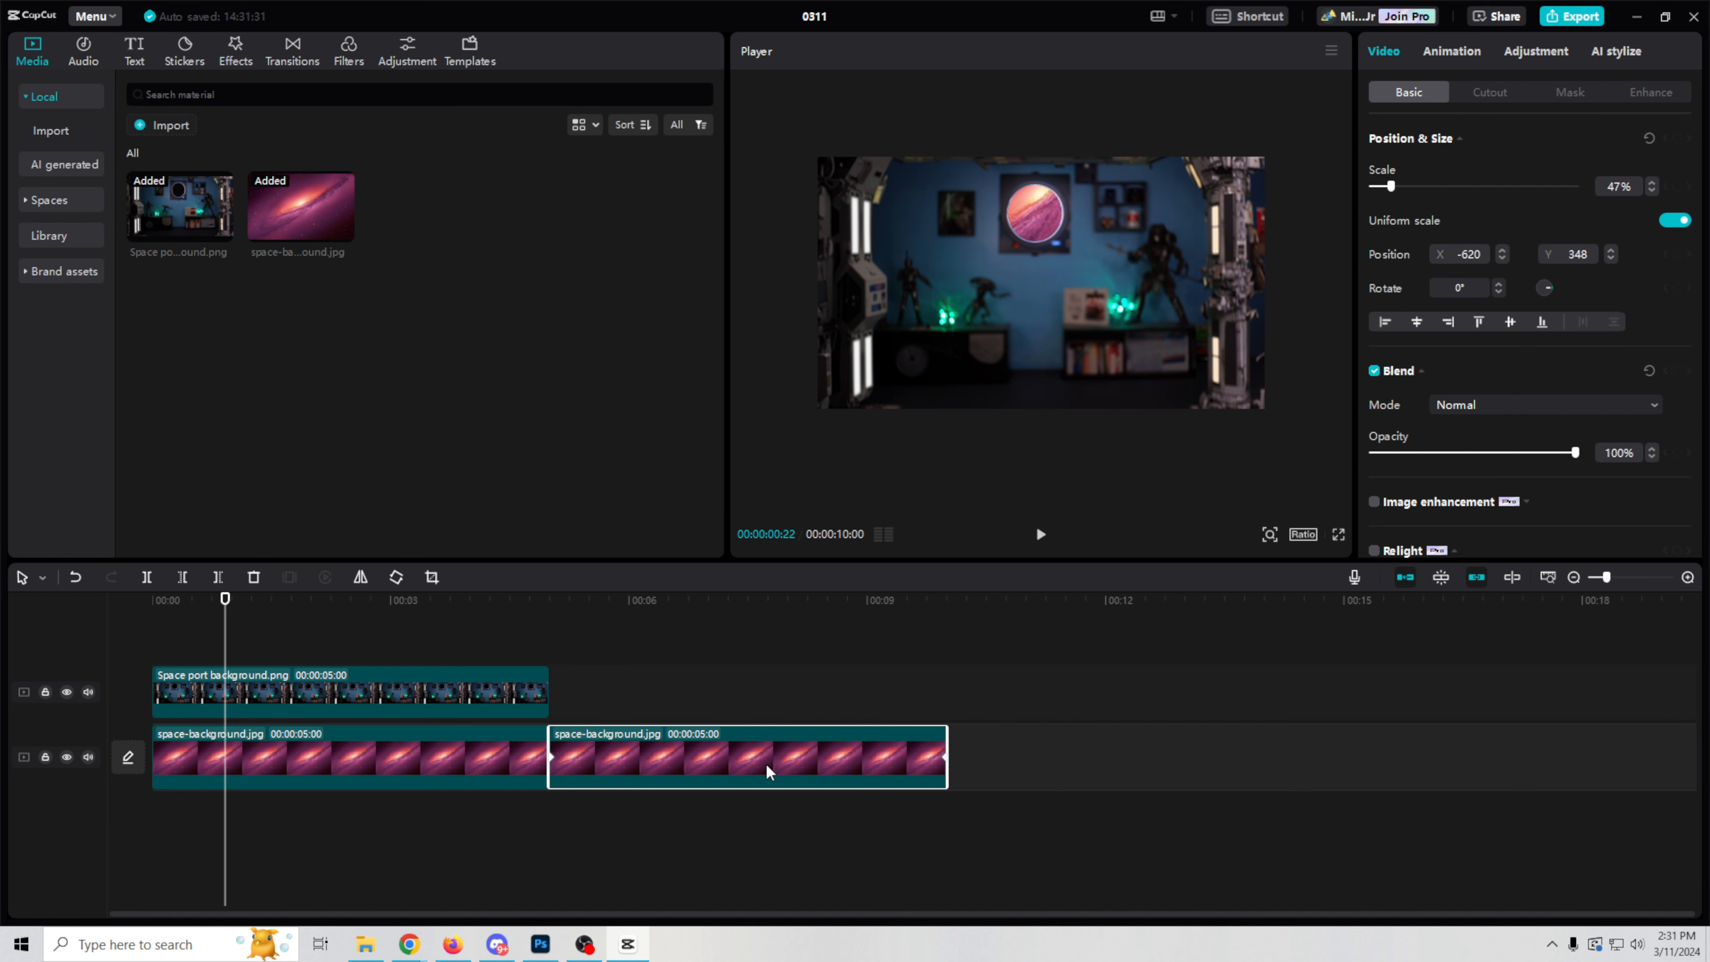
click(455, 694)
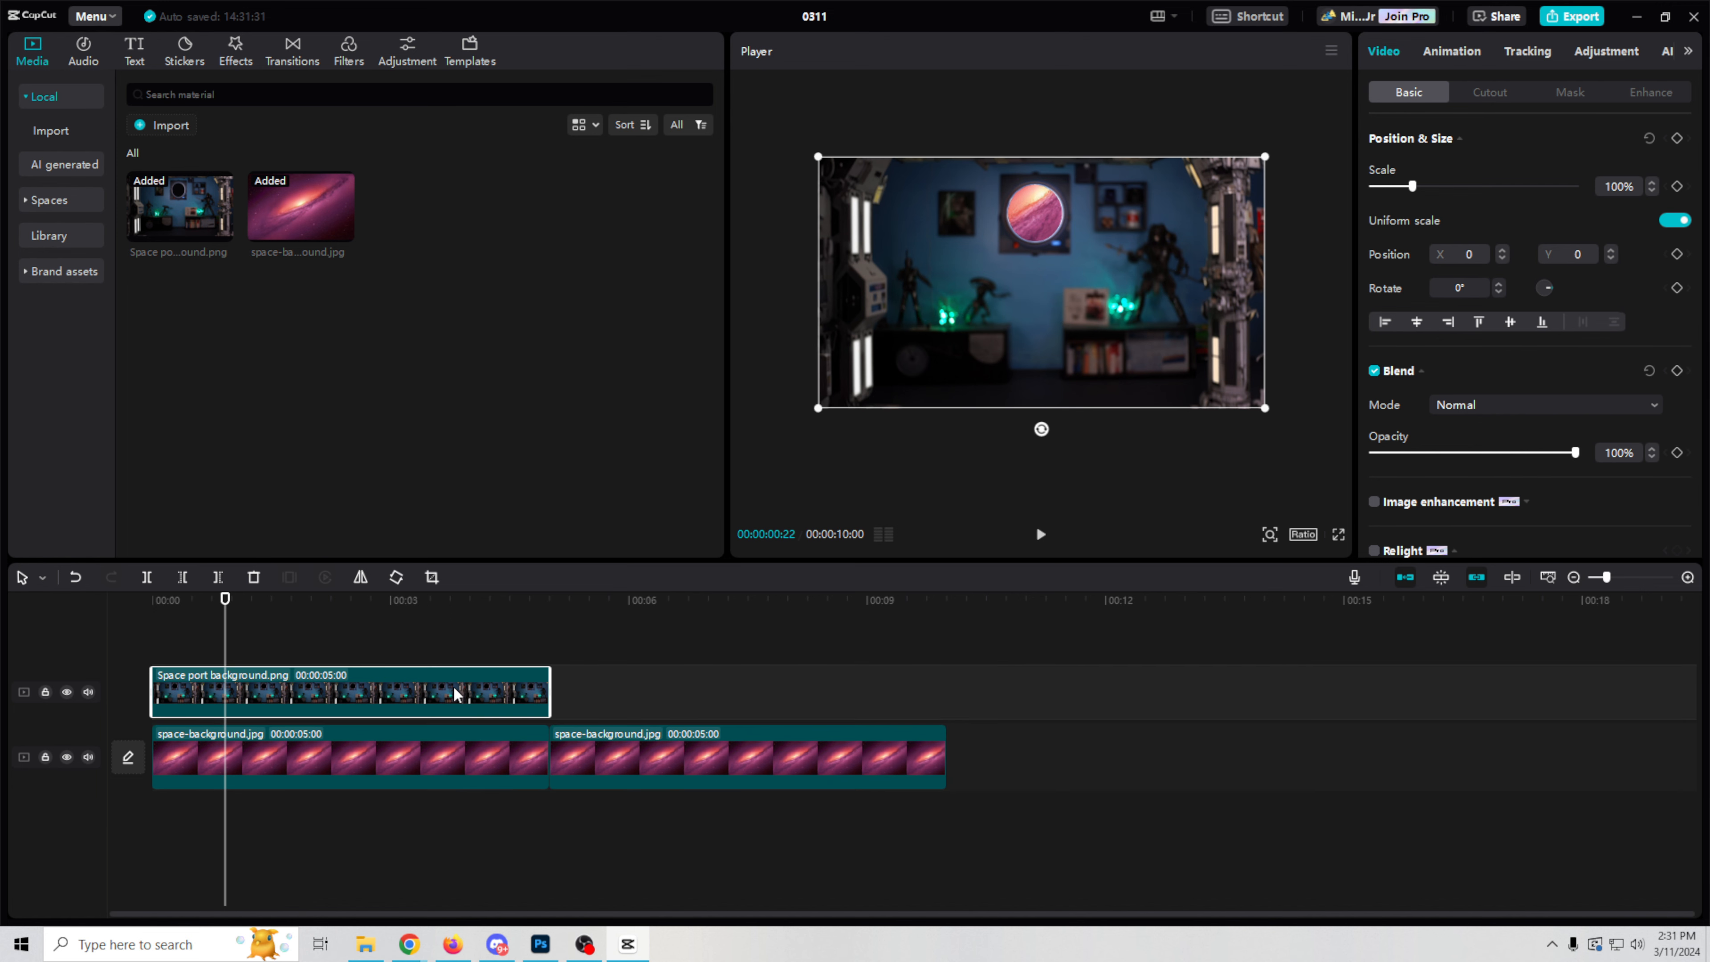
alt+drag(452, 694, 851, 694)
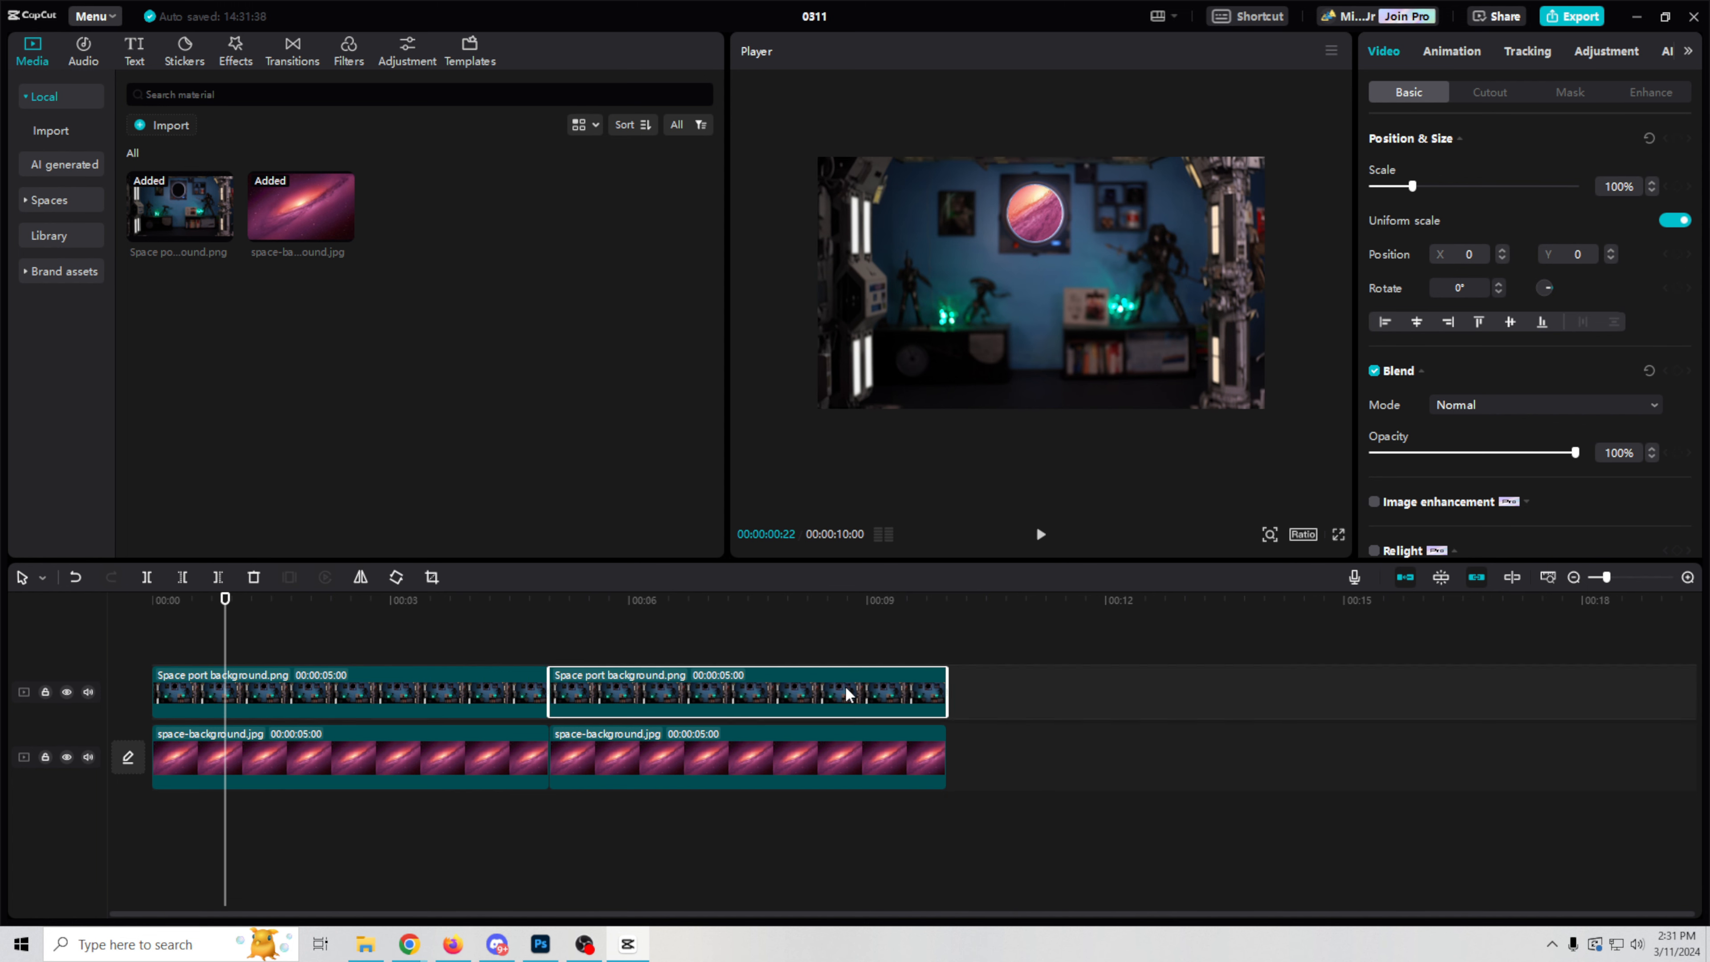
Step: Examine the keyframes at the start and end of the second space-background clip
click(753, 760)
click(551, 758)
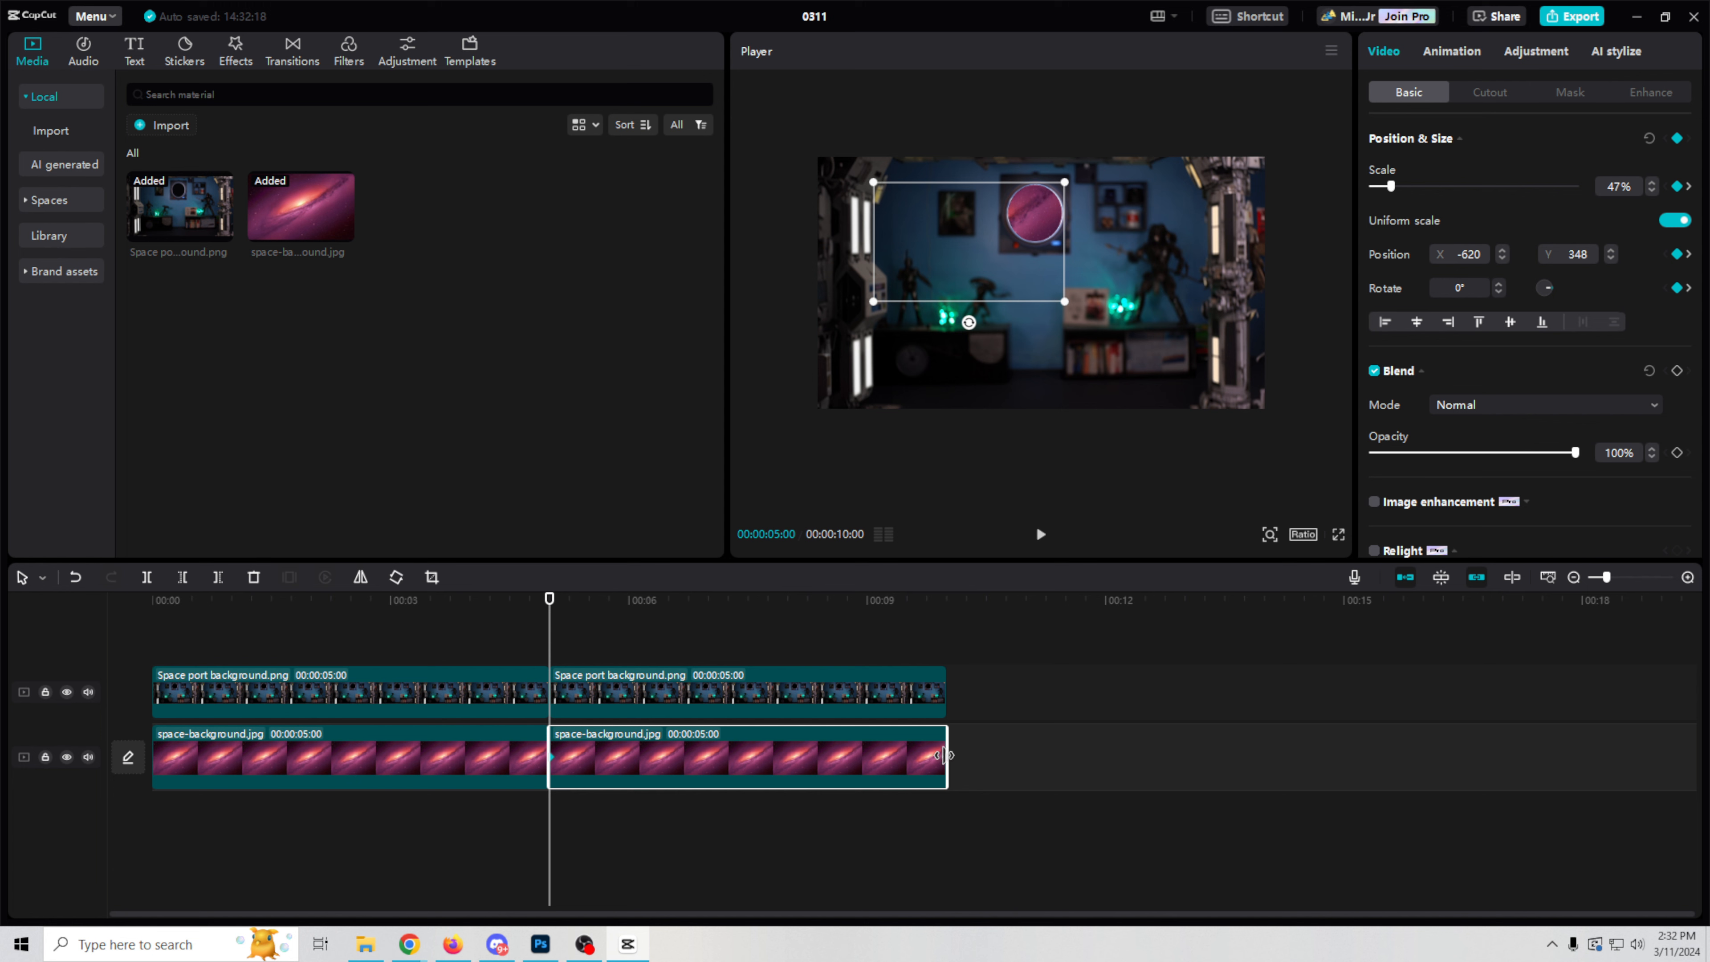
click(944, 757)
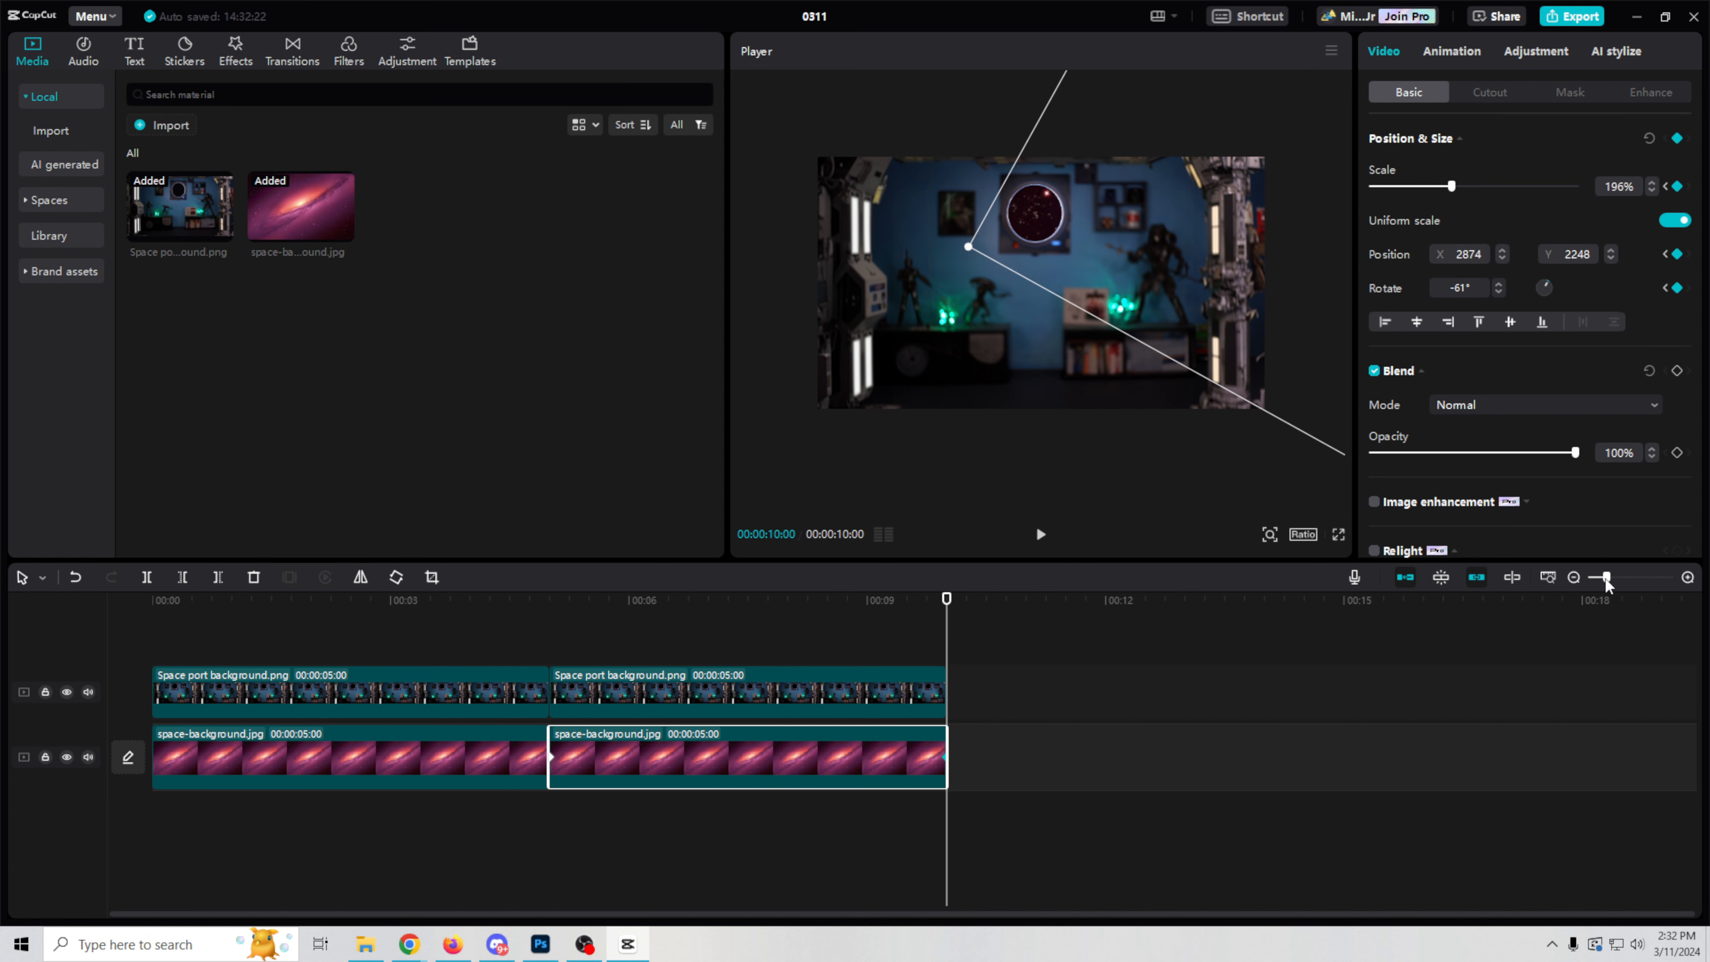
drag(1608, 579, 1622, 580)
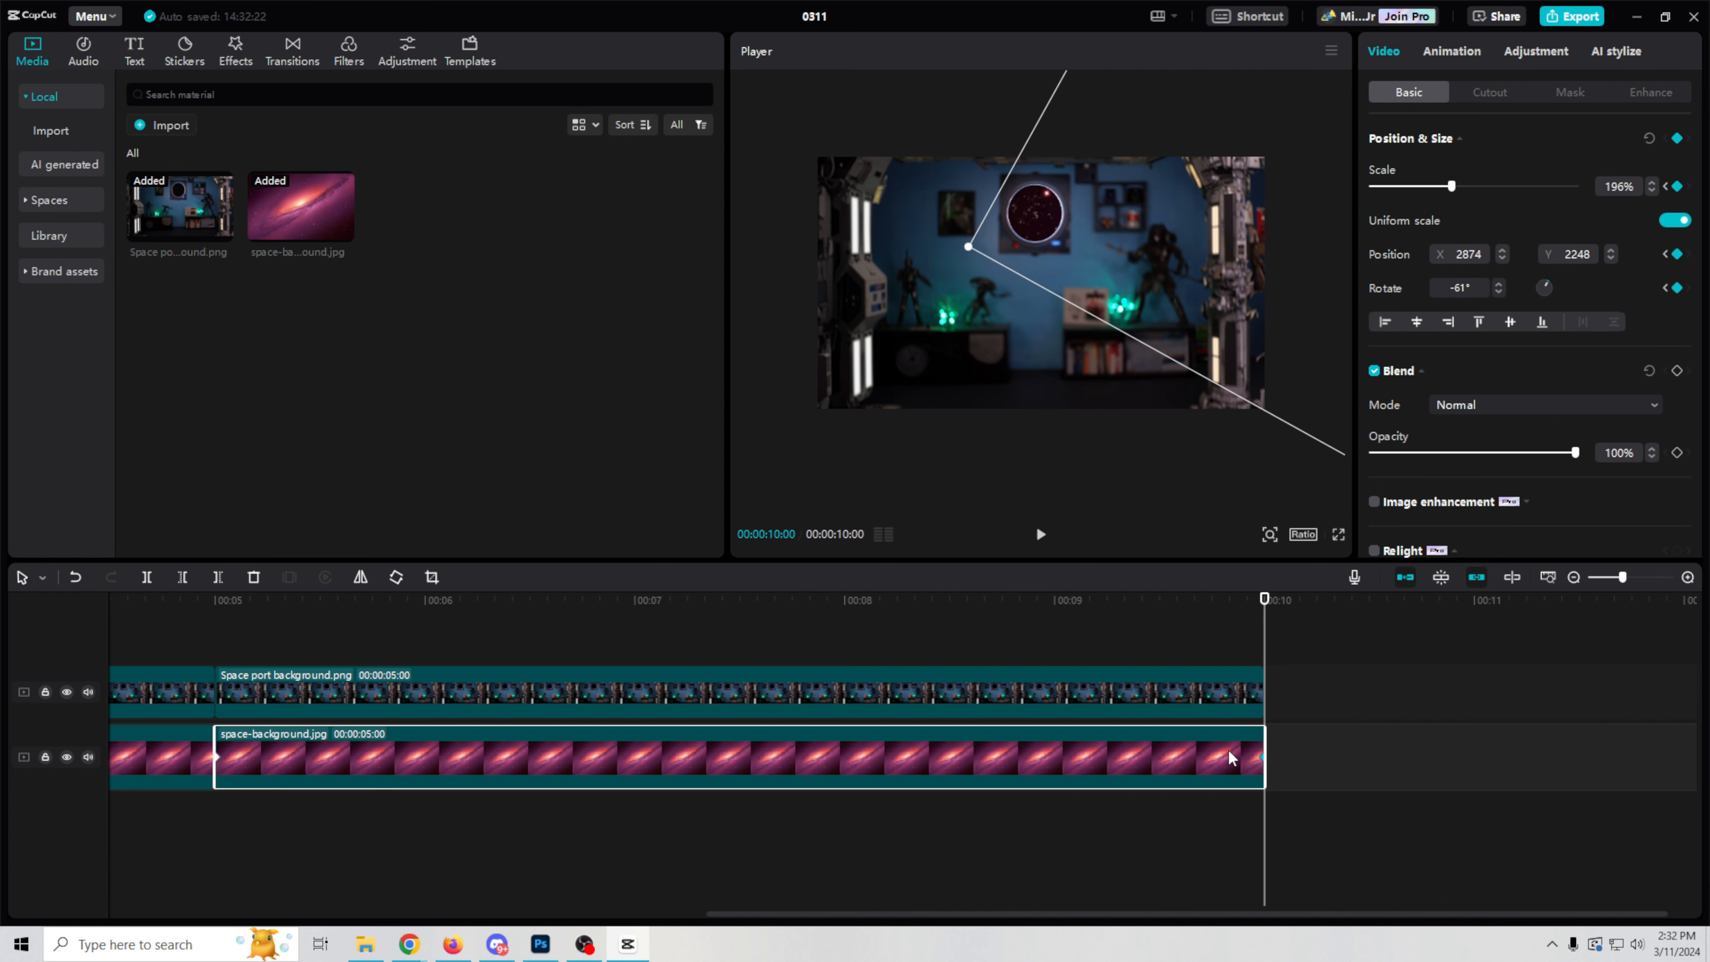
mouse_move(1262, 759)
mouse_down()
mouse_move(1195, 760)
mouse_move(1263, 761)
mouse_up()
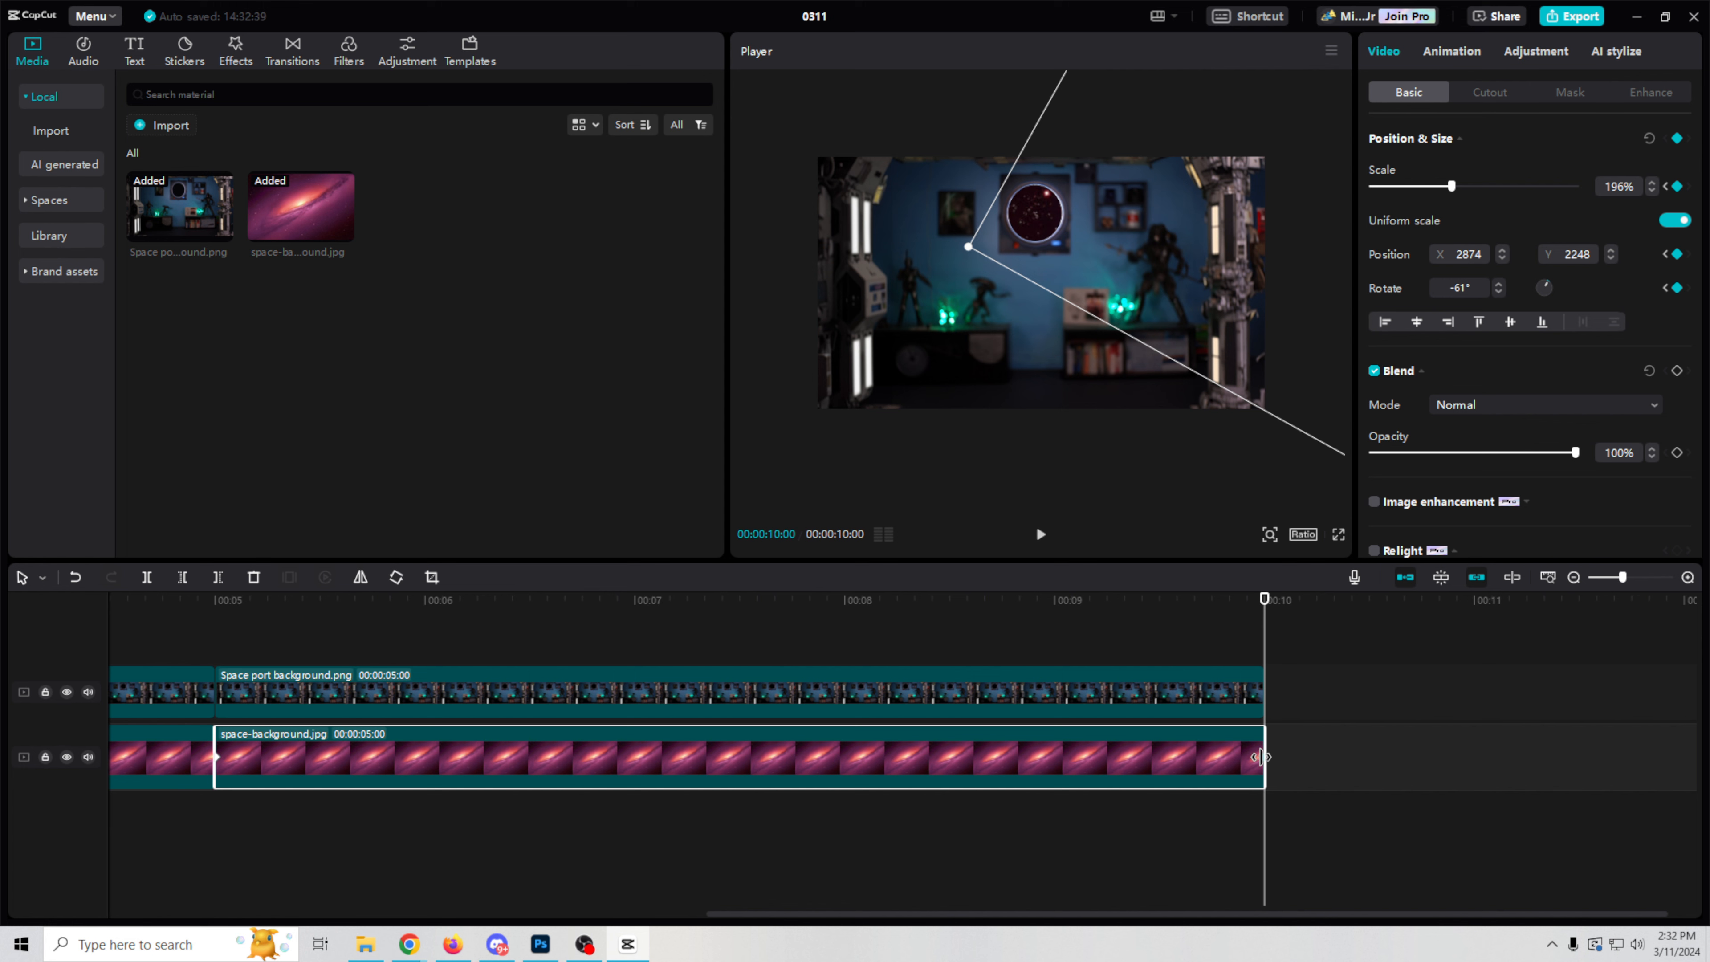
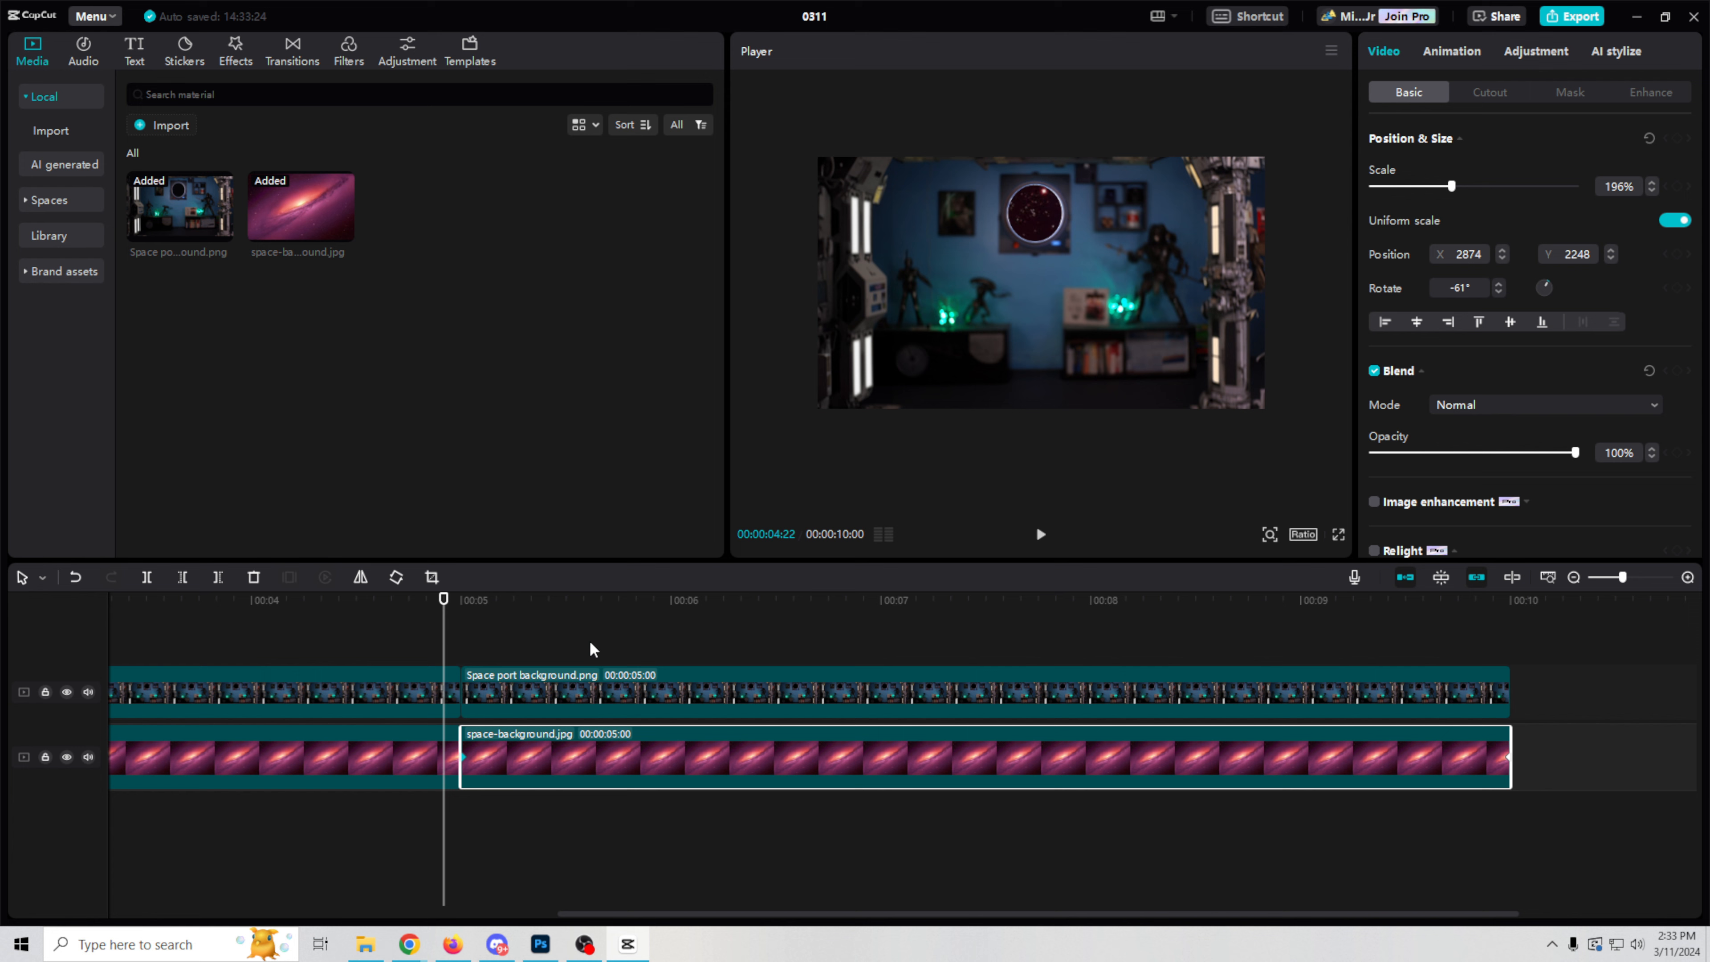
Step: Open the export settings for the project and set the resolution to 1080P and the frame rate to 30fps
drag(1265, 914, 1232, 915)
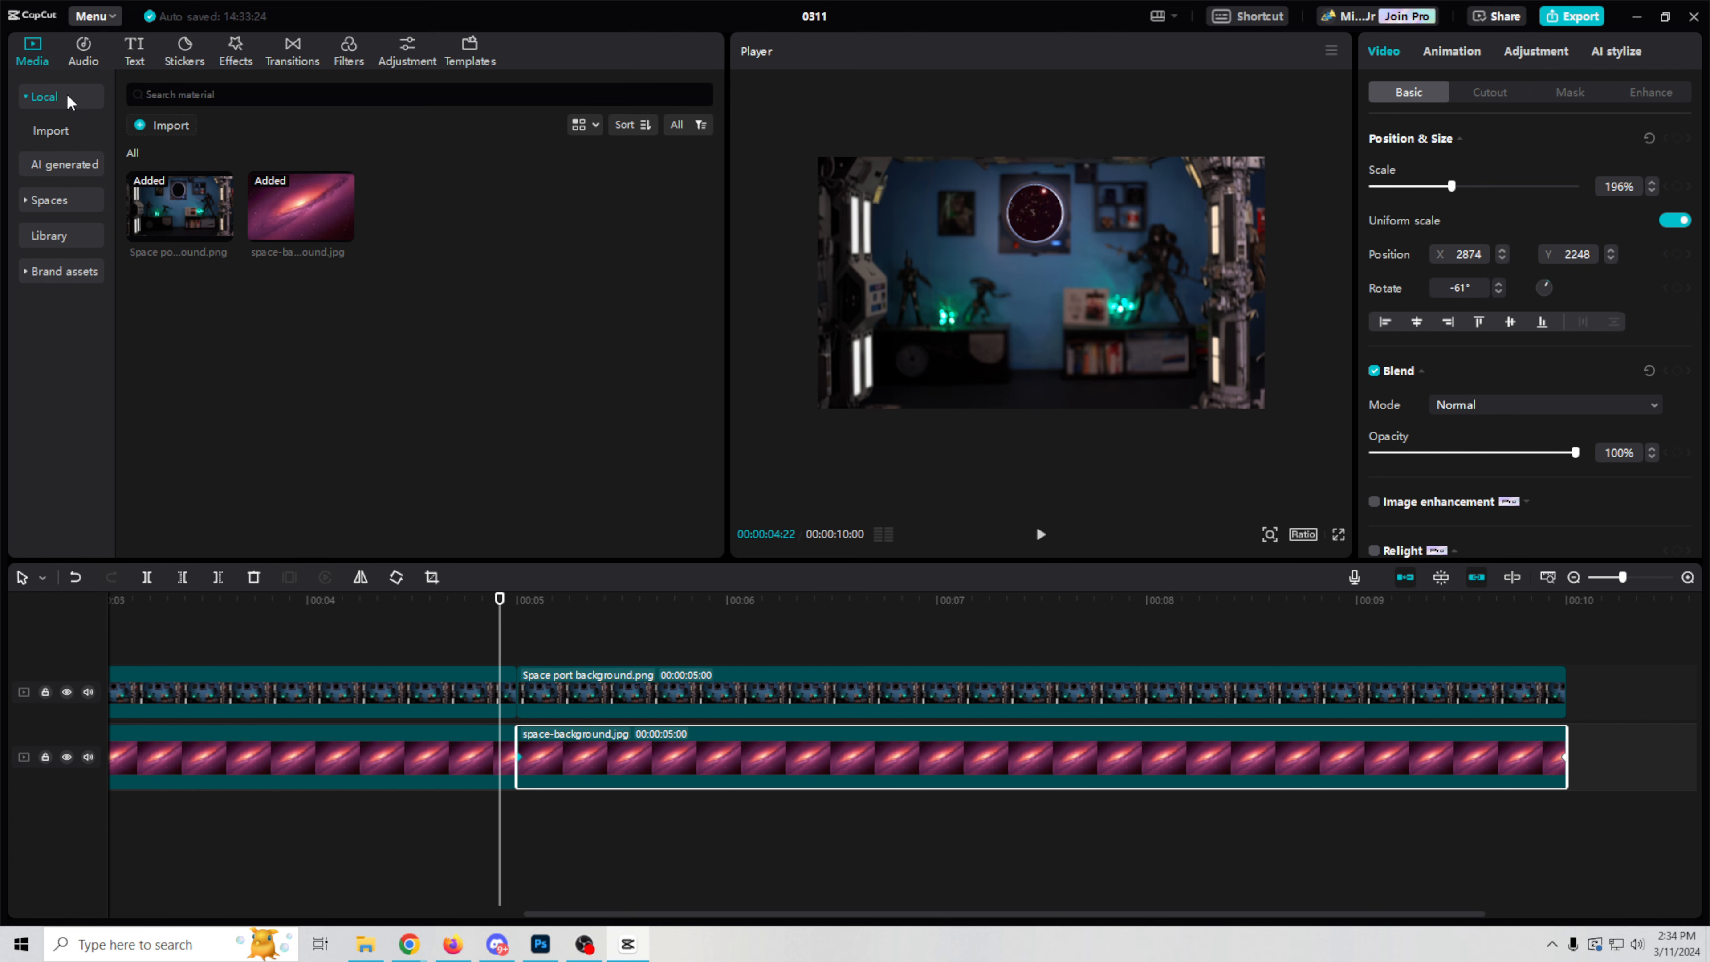
click(1569, 16)
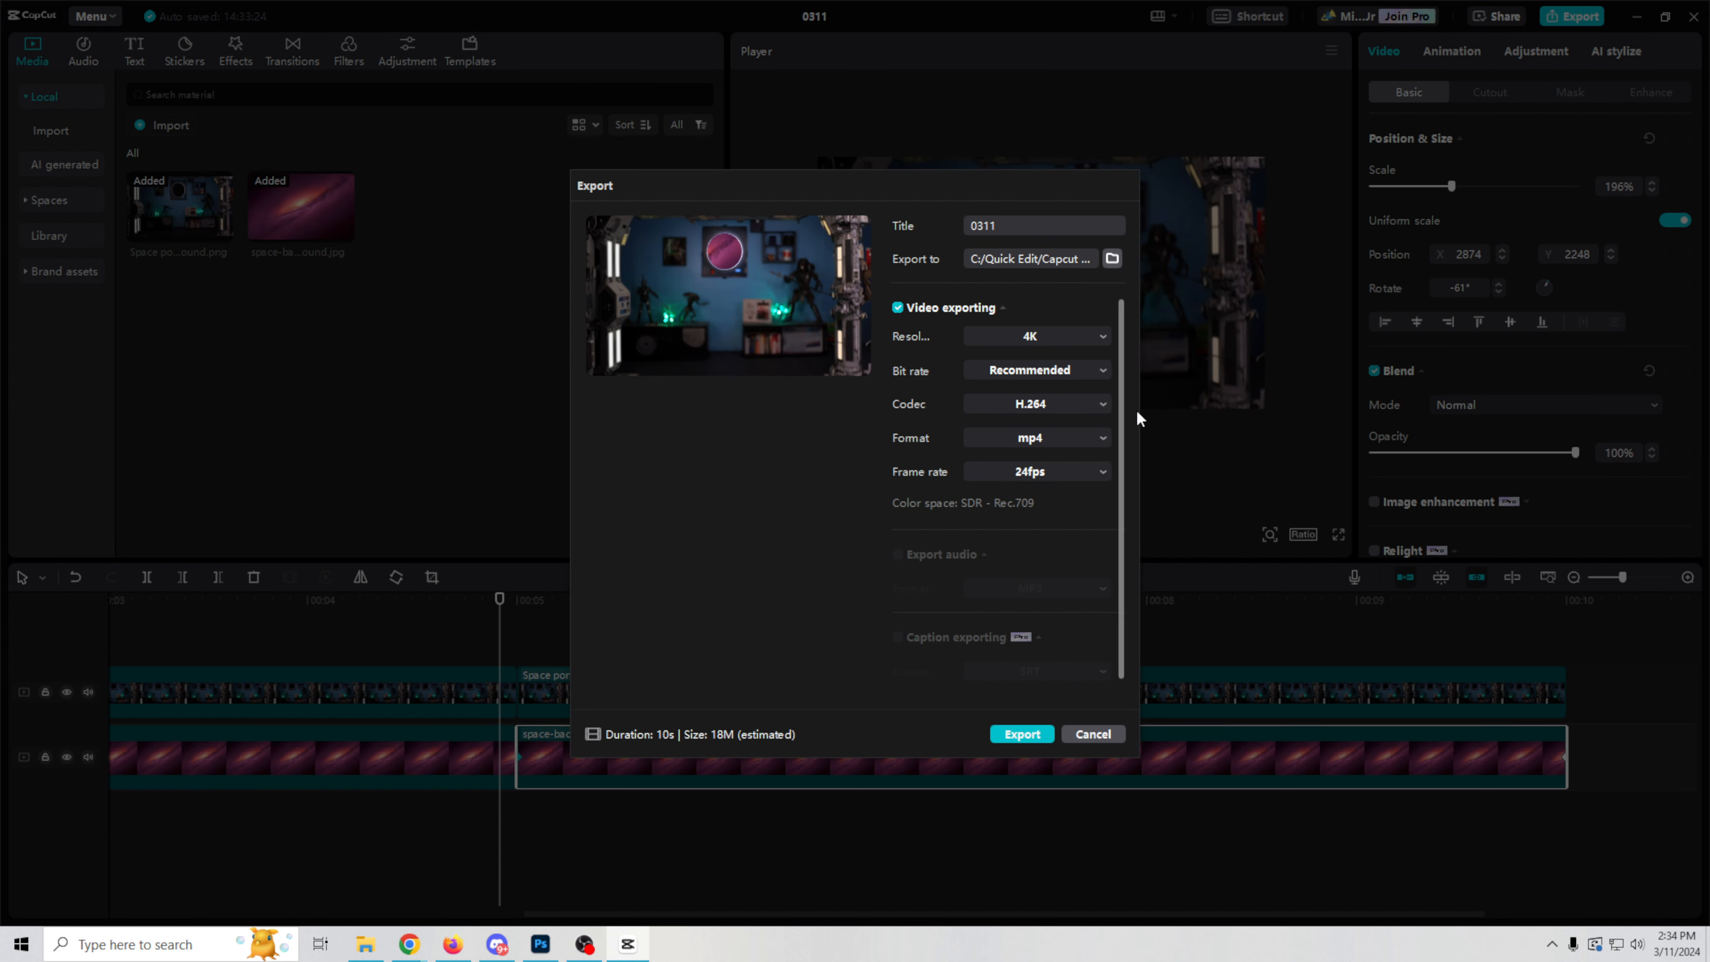
click(1095, 344)
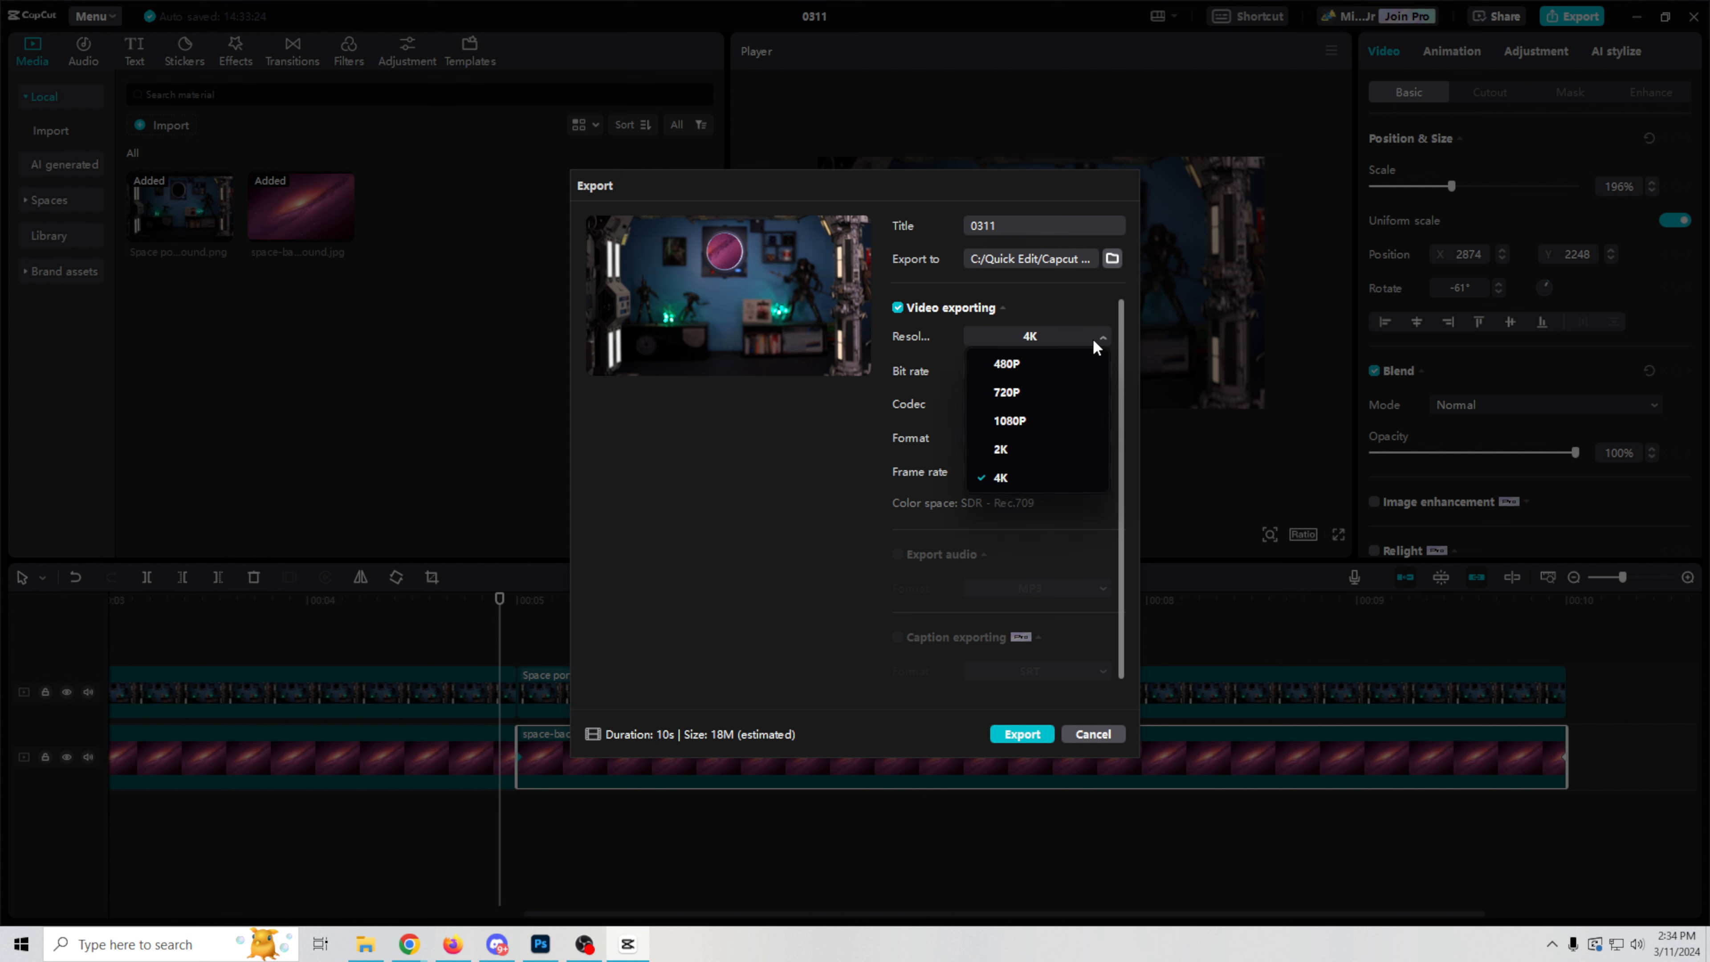
click(1038, 420)
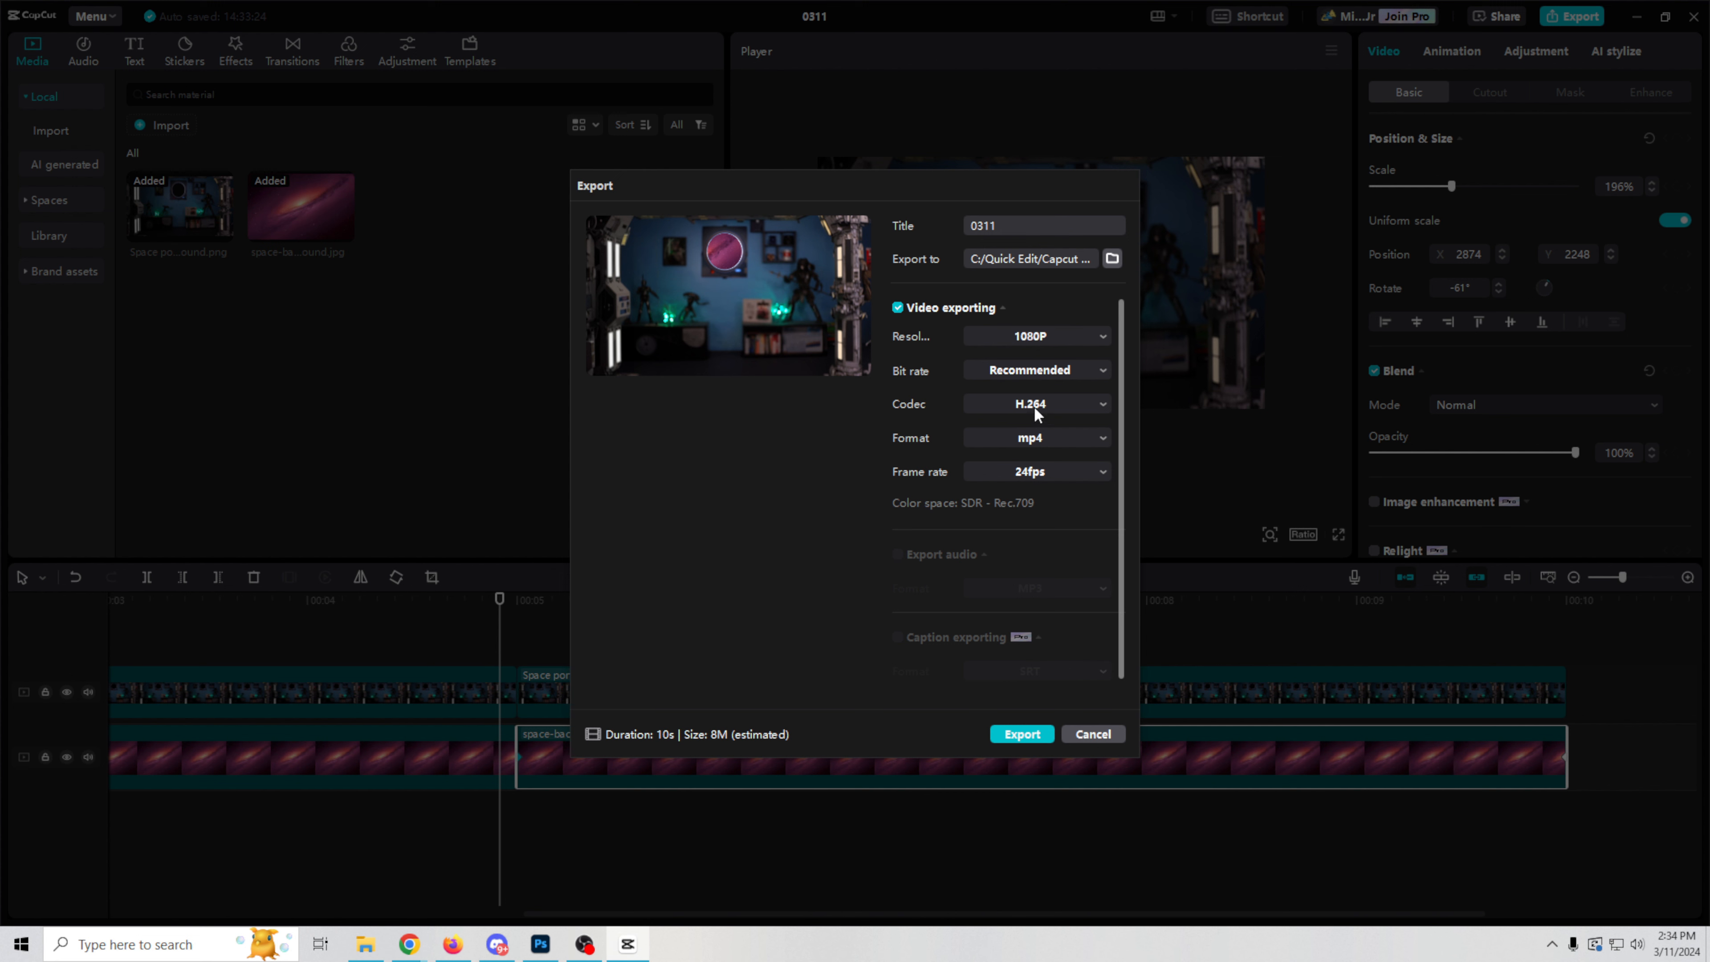
click(1102, 473)
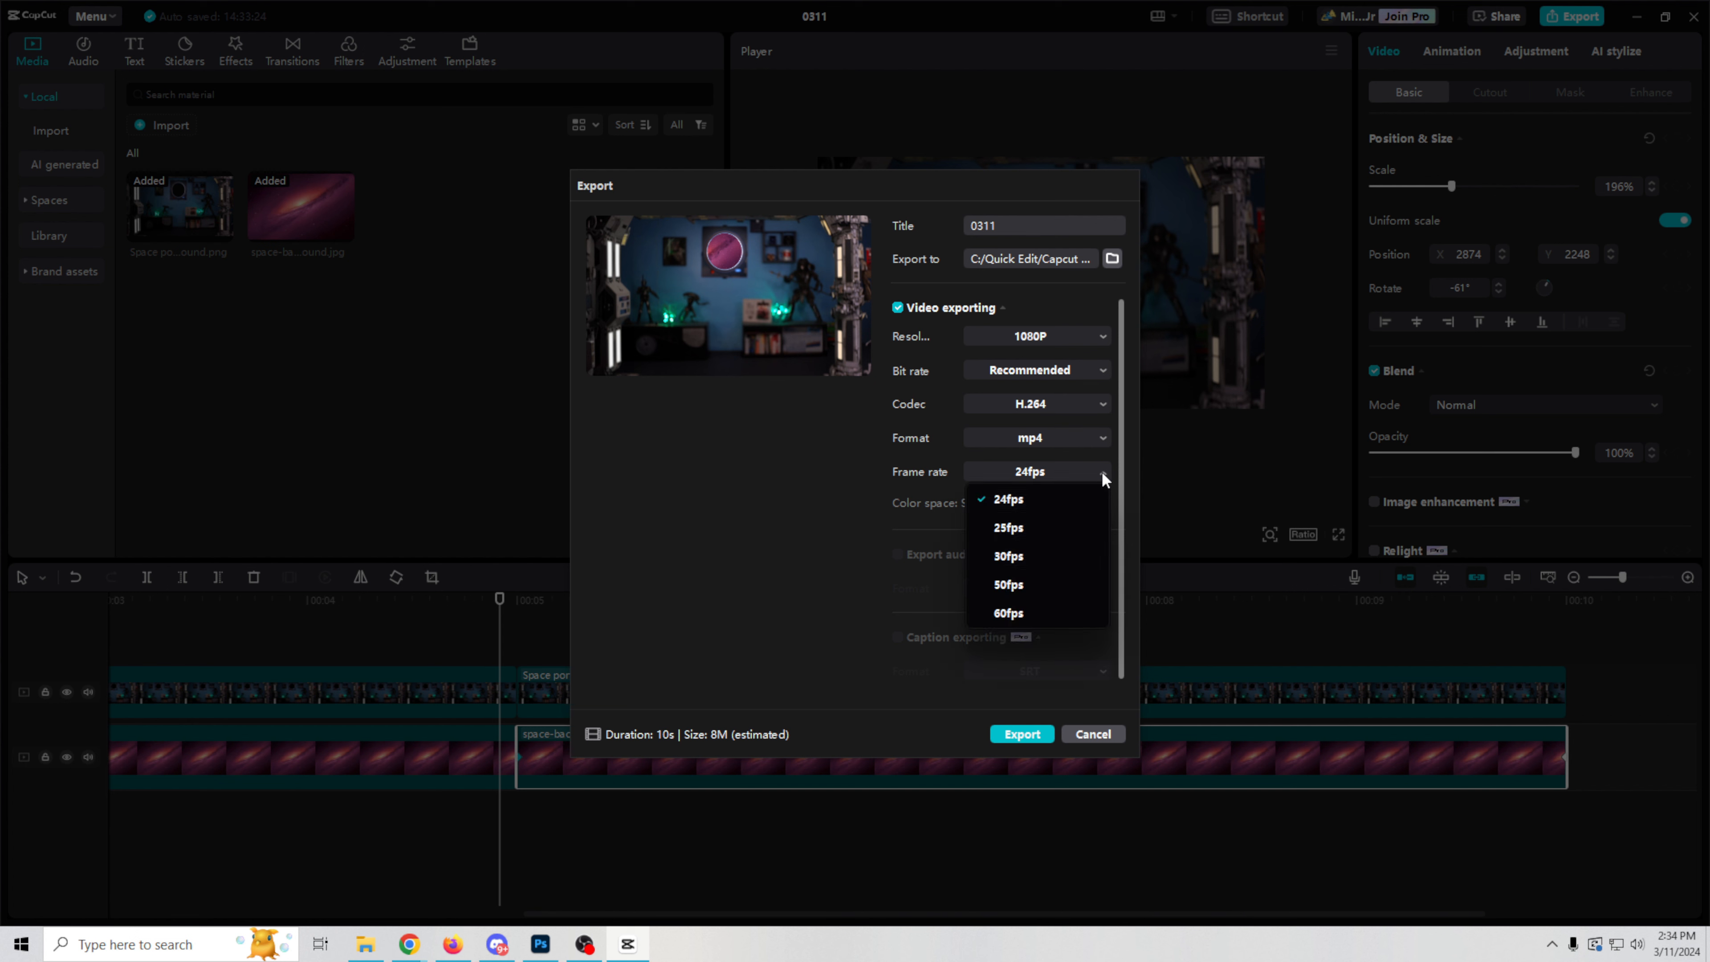
click(1024, 558)
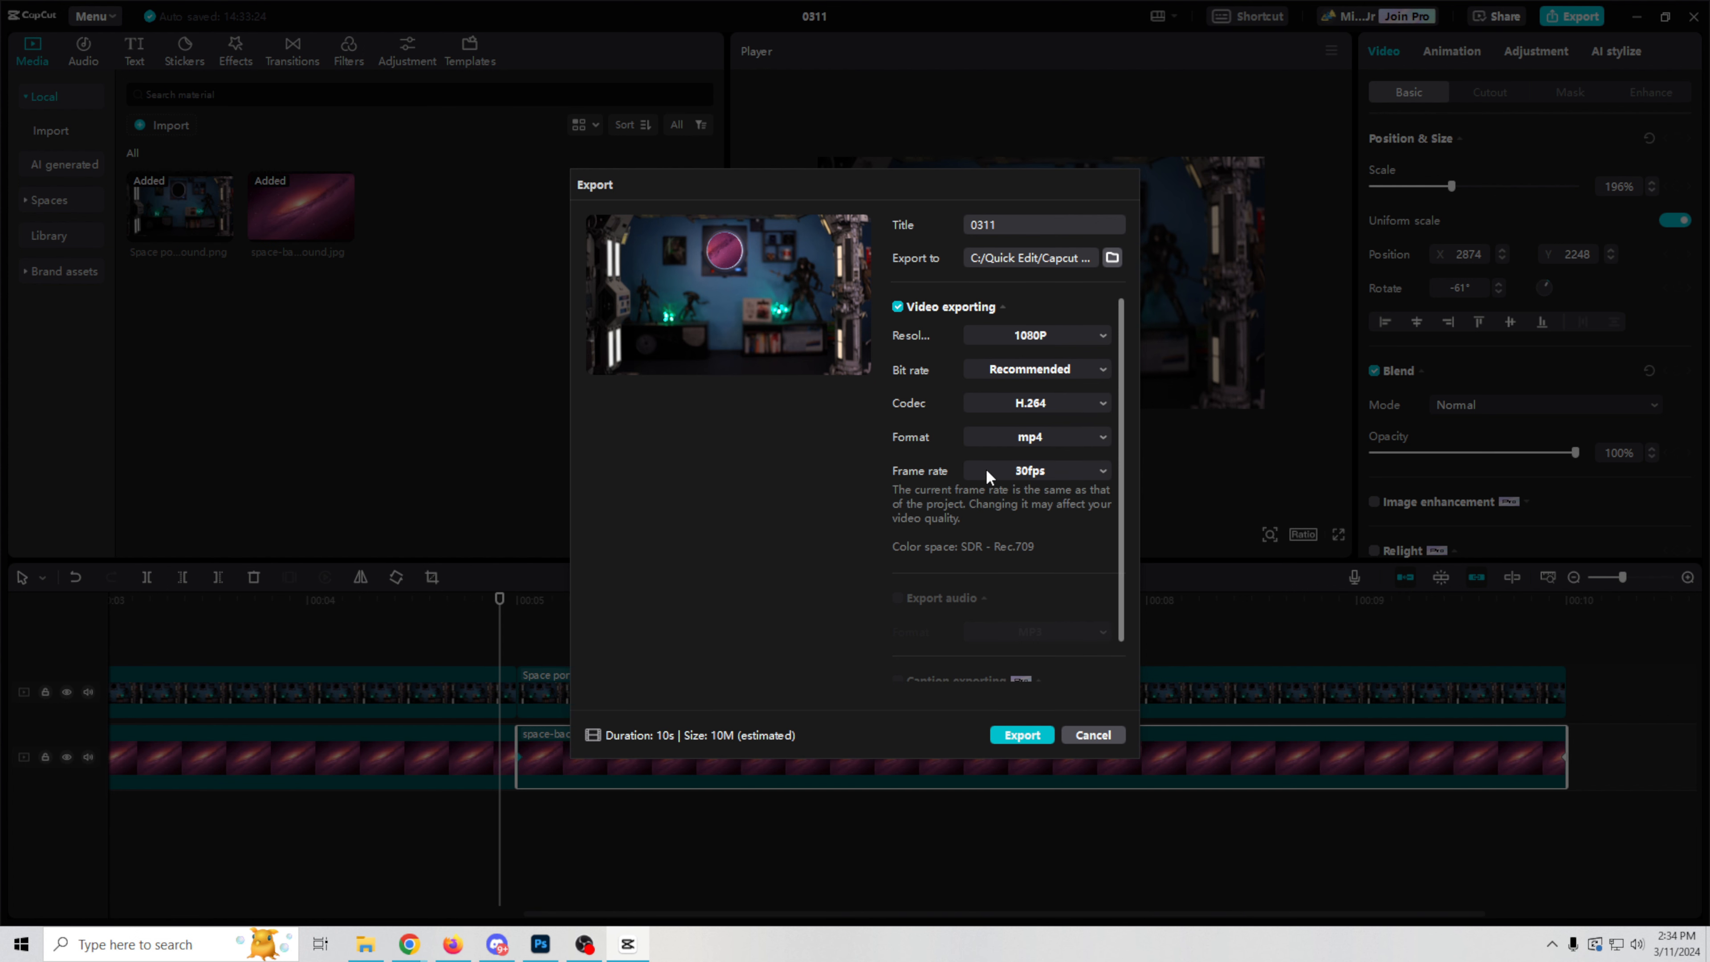
Step: Title the export "Animated space background", save it to the "Create your own AI background" folder in Quick Edit, and export the video
drag(999, 229, 949, 227)
text(Animated space background)
click(1112, 258)
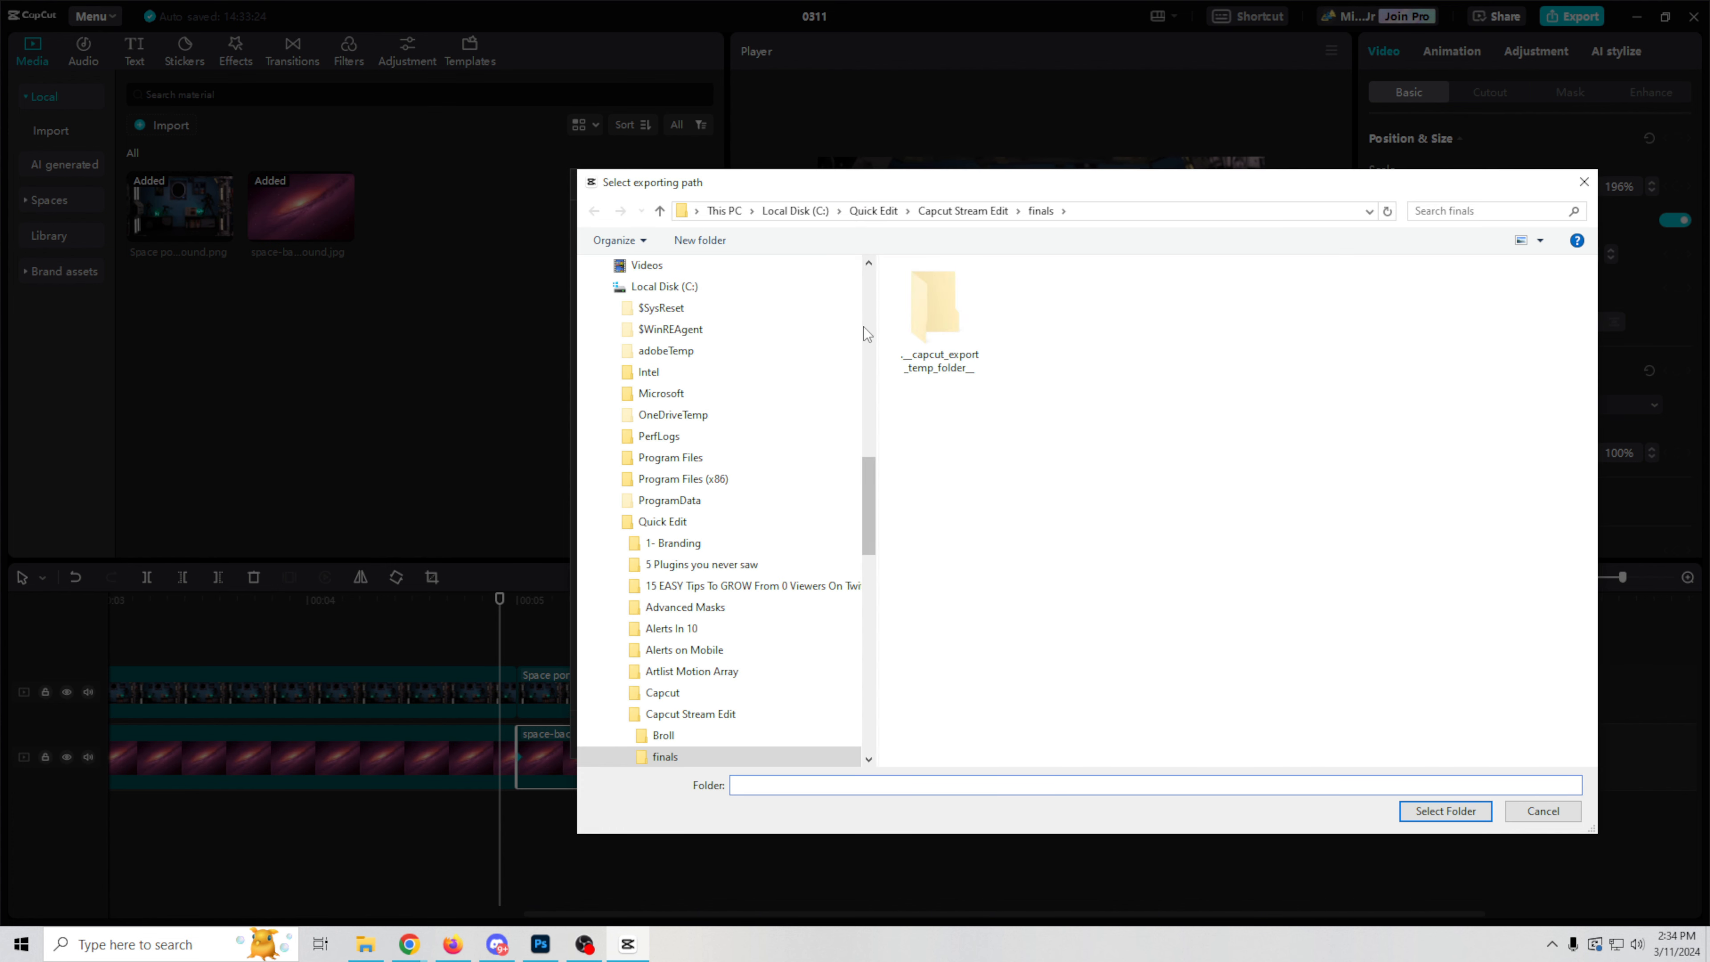
click(875, 211)
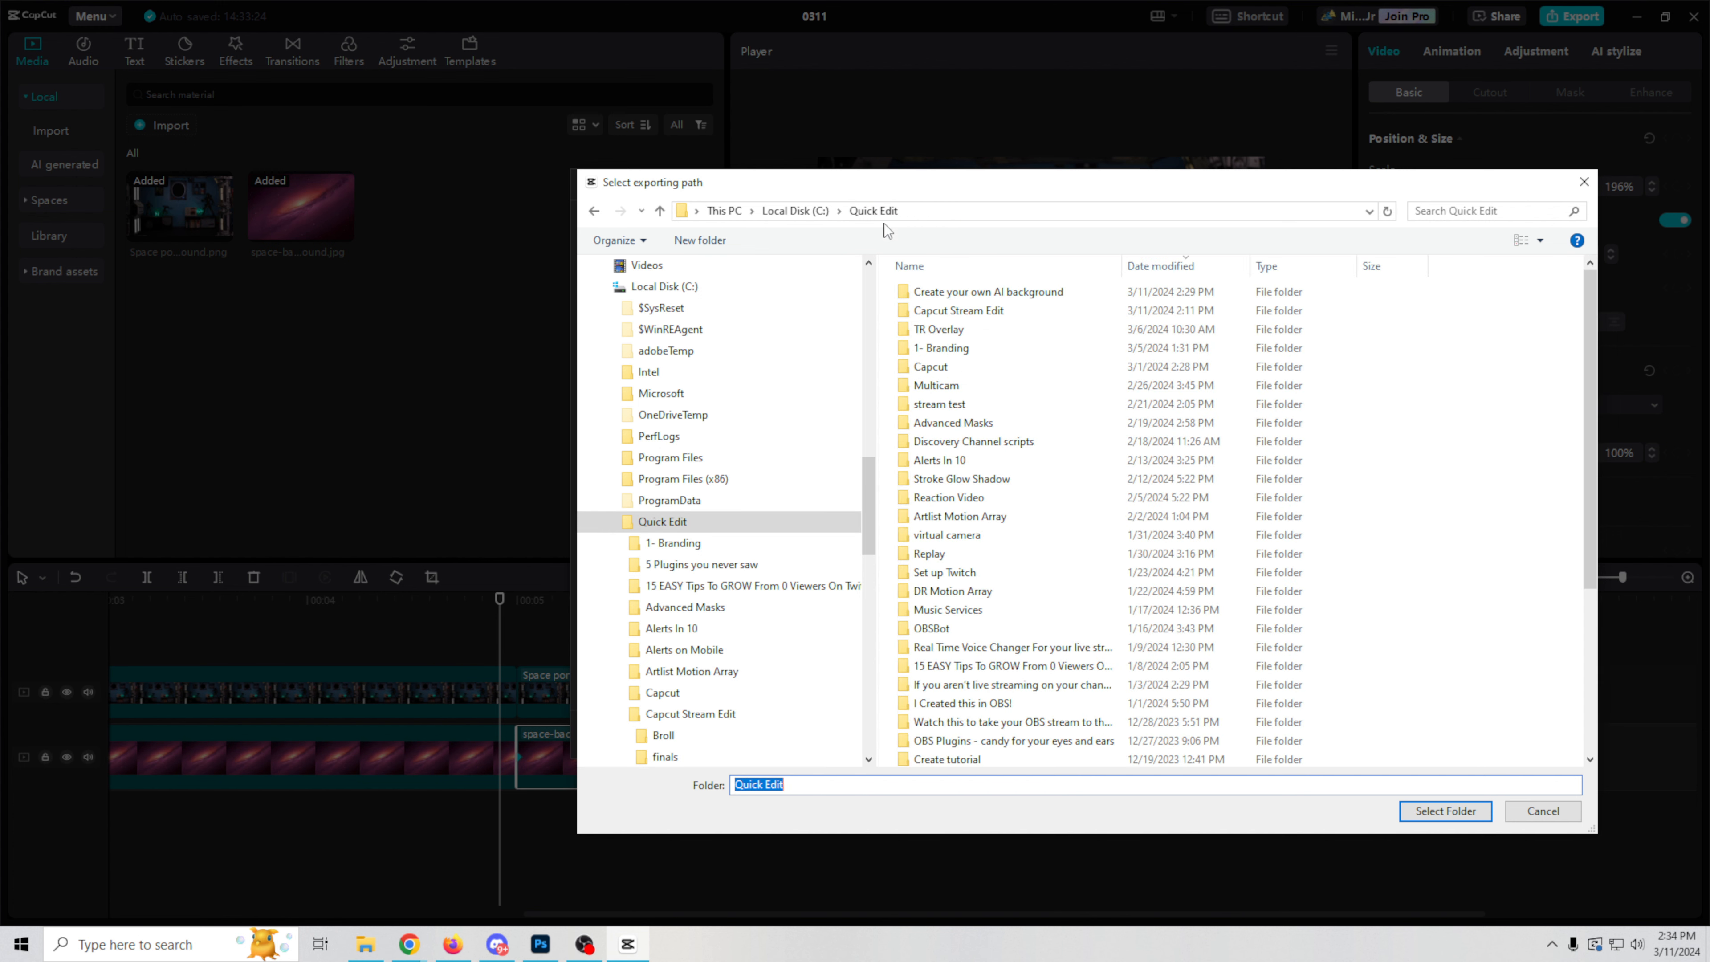
double_click(950, 297)
click(1446, 811)
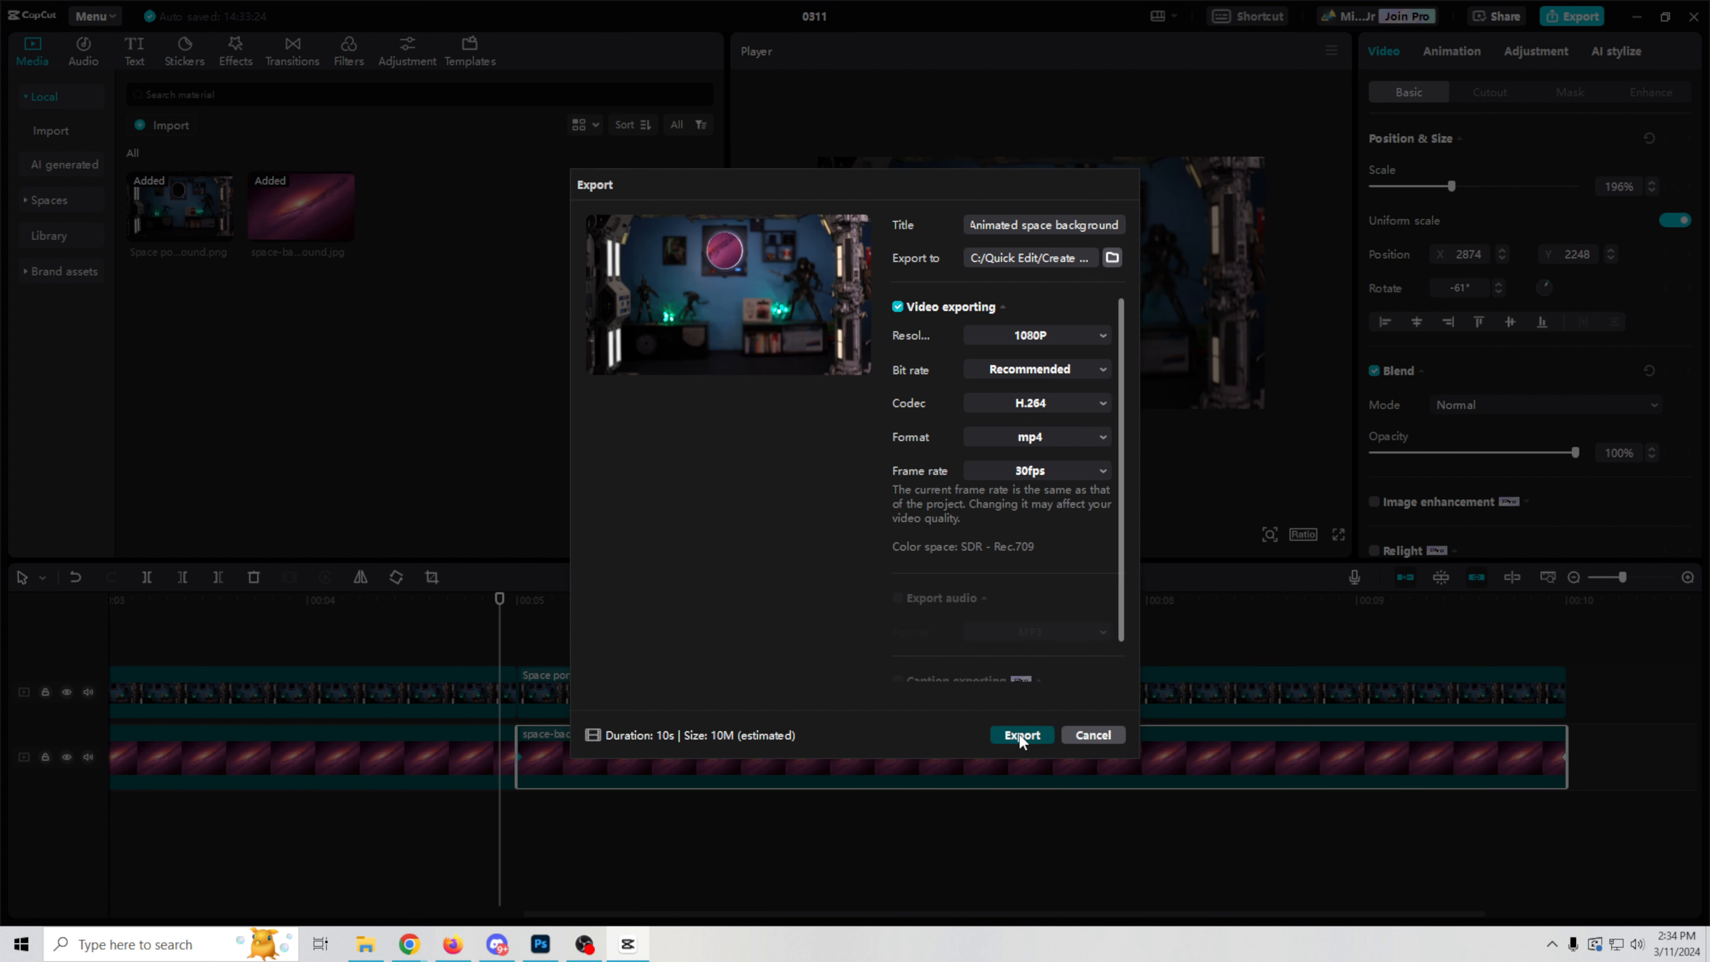
click(1017, 732)
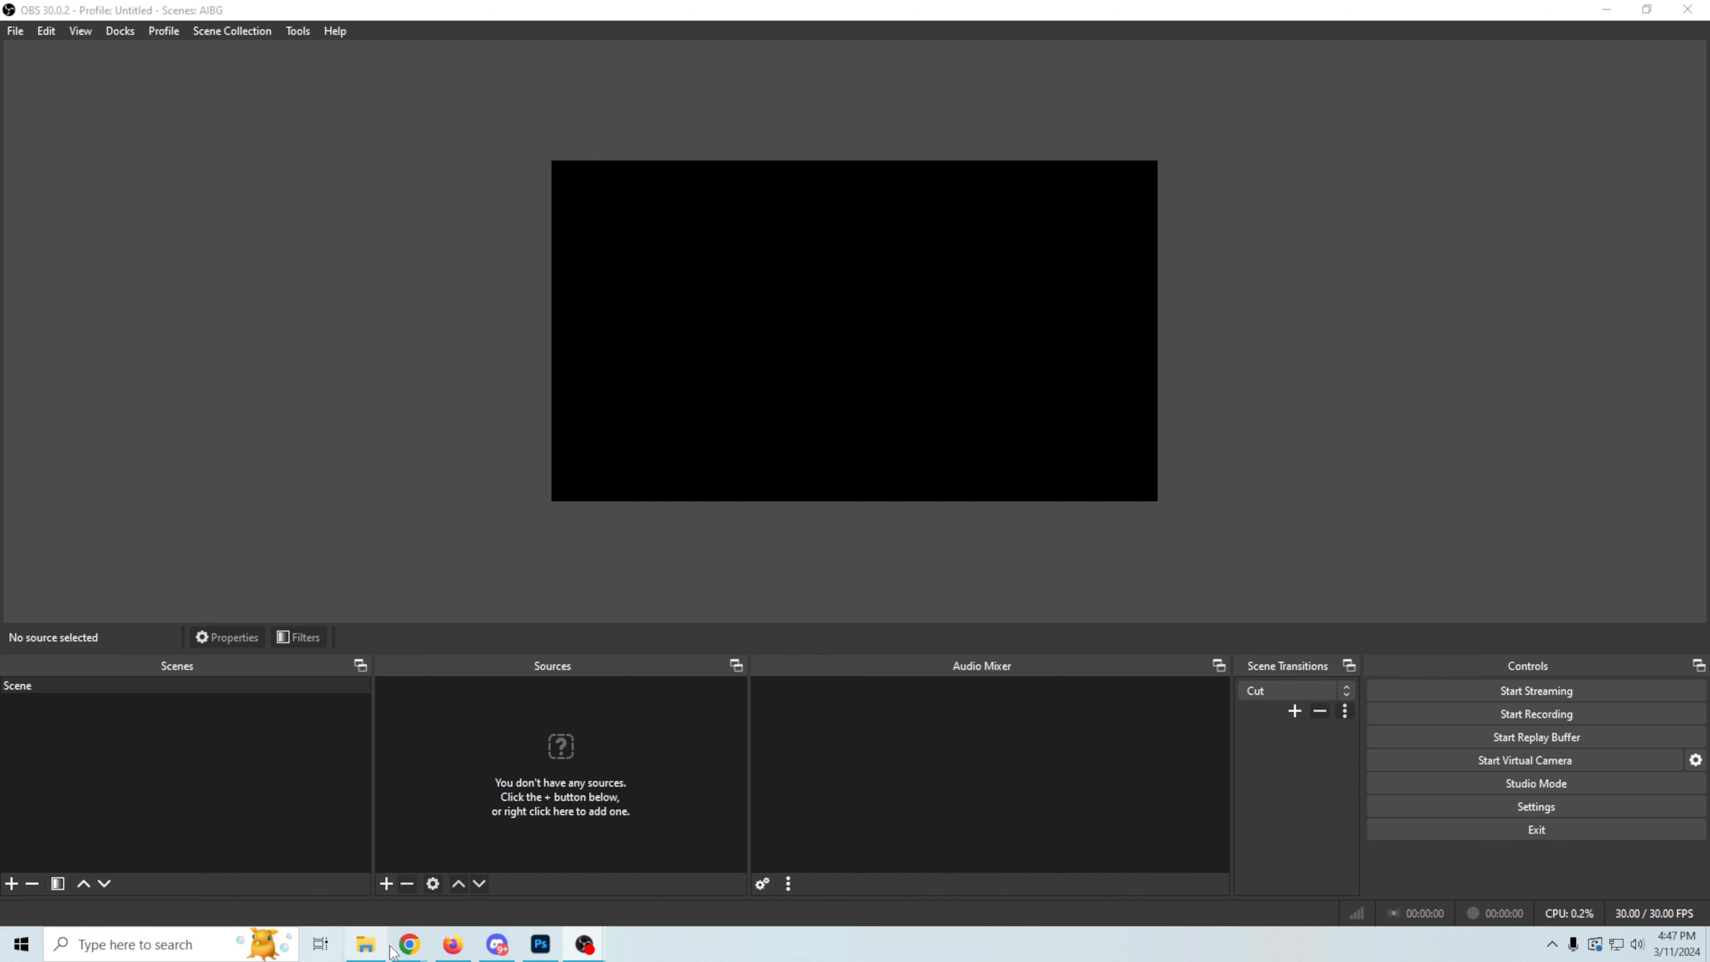
Step: Switch to OBS and add a new Video Capture Device source to the empty scene
click(386, 884)
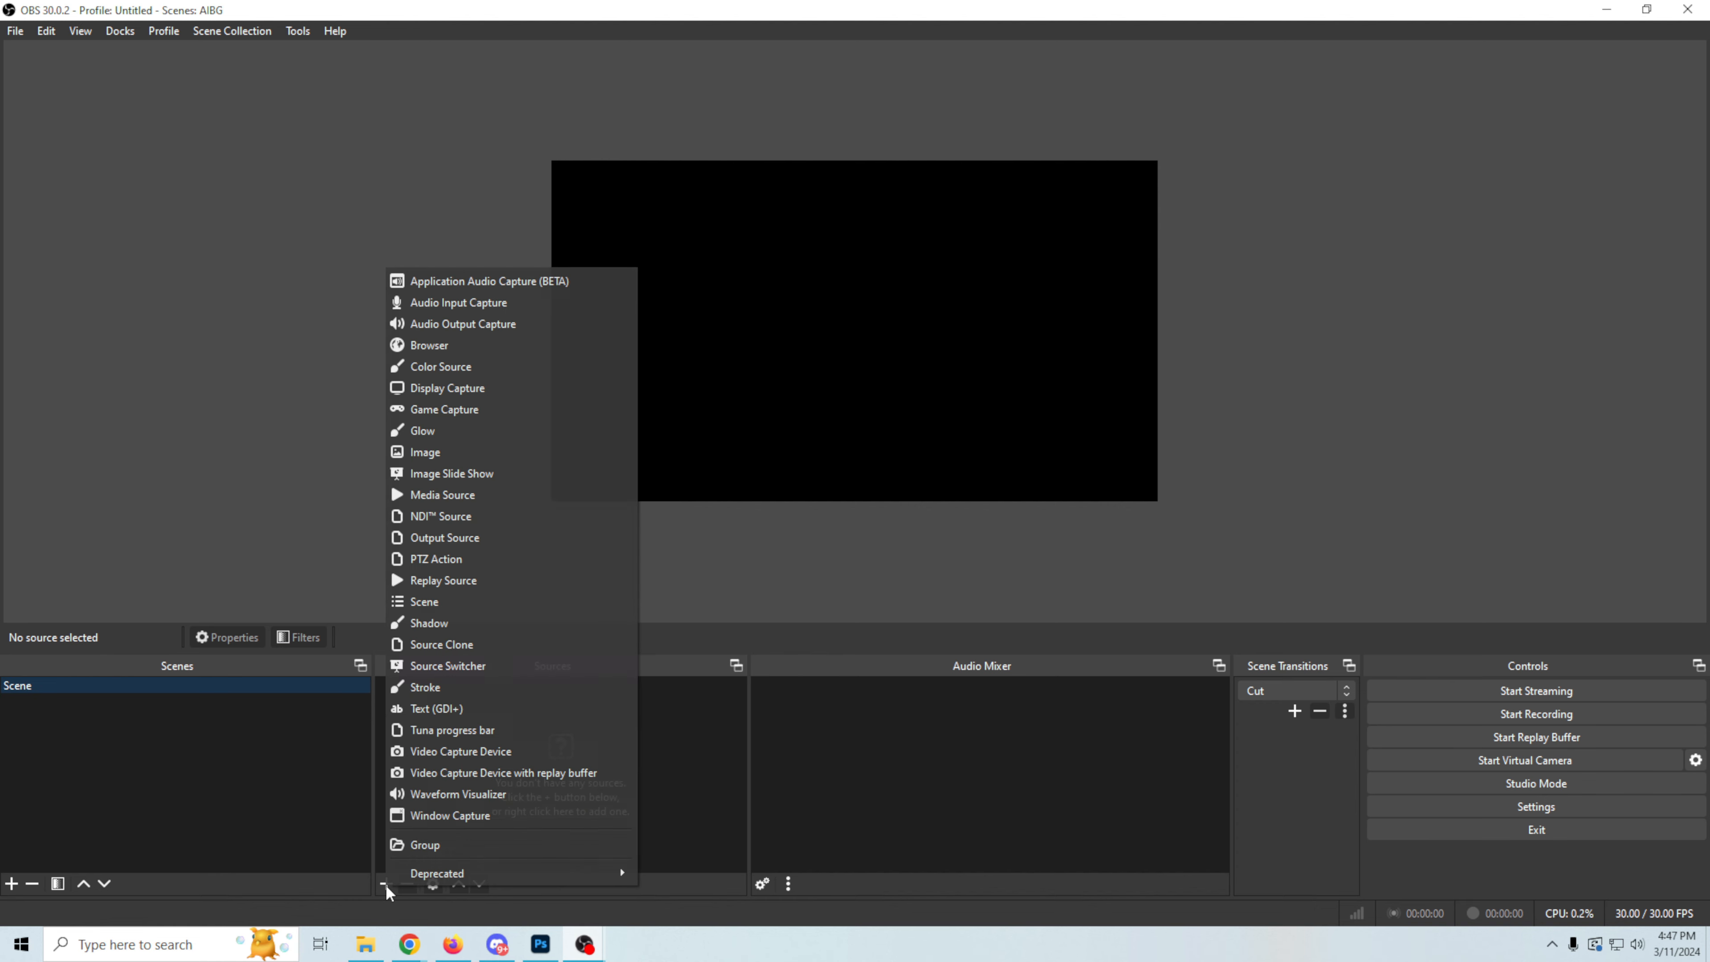
click(477, 752)
click(897, 581)
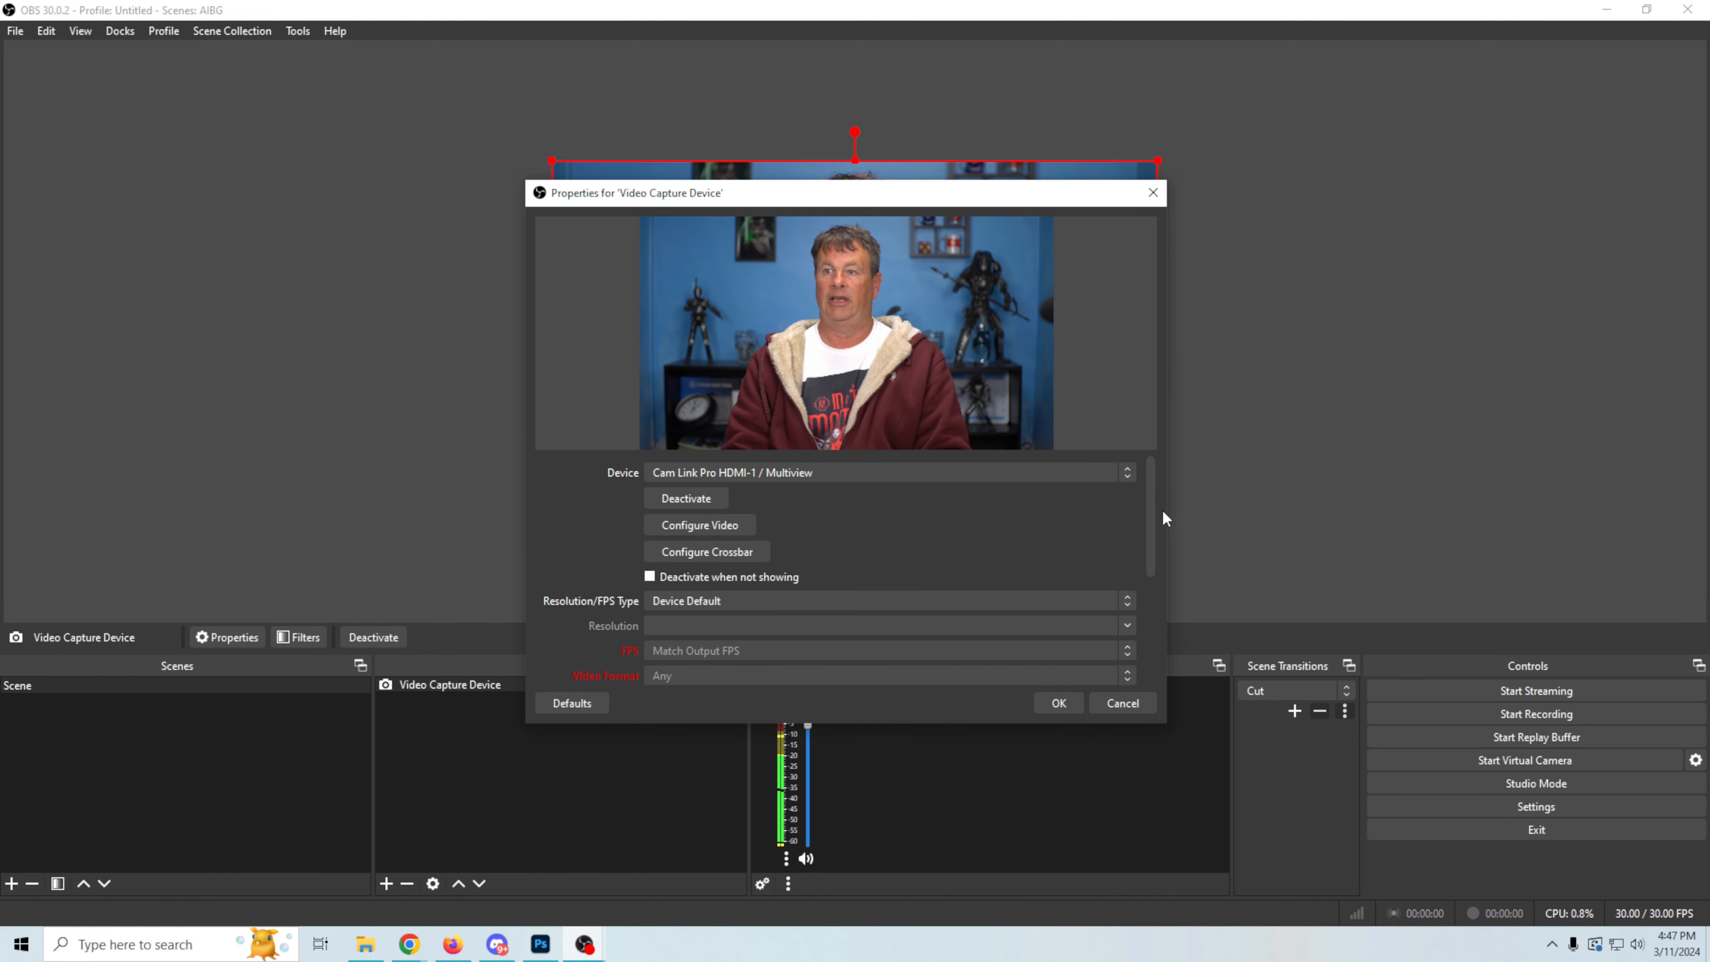
Step: Enable a custom audio device for the camera source and choose PRISM Lens audio 1
drag(1151, 517, 1168, 657)
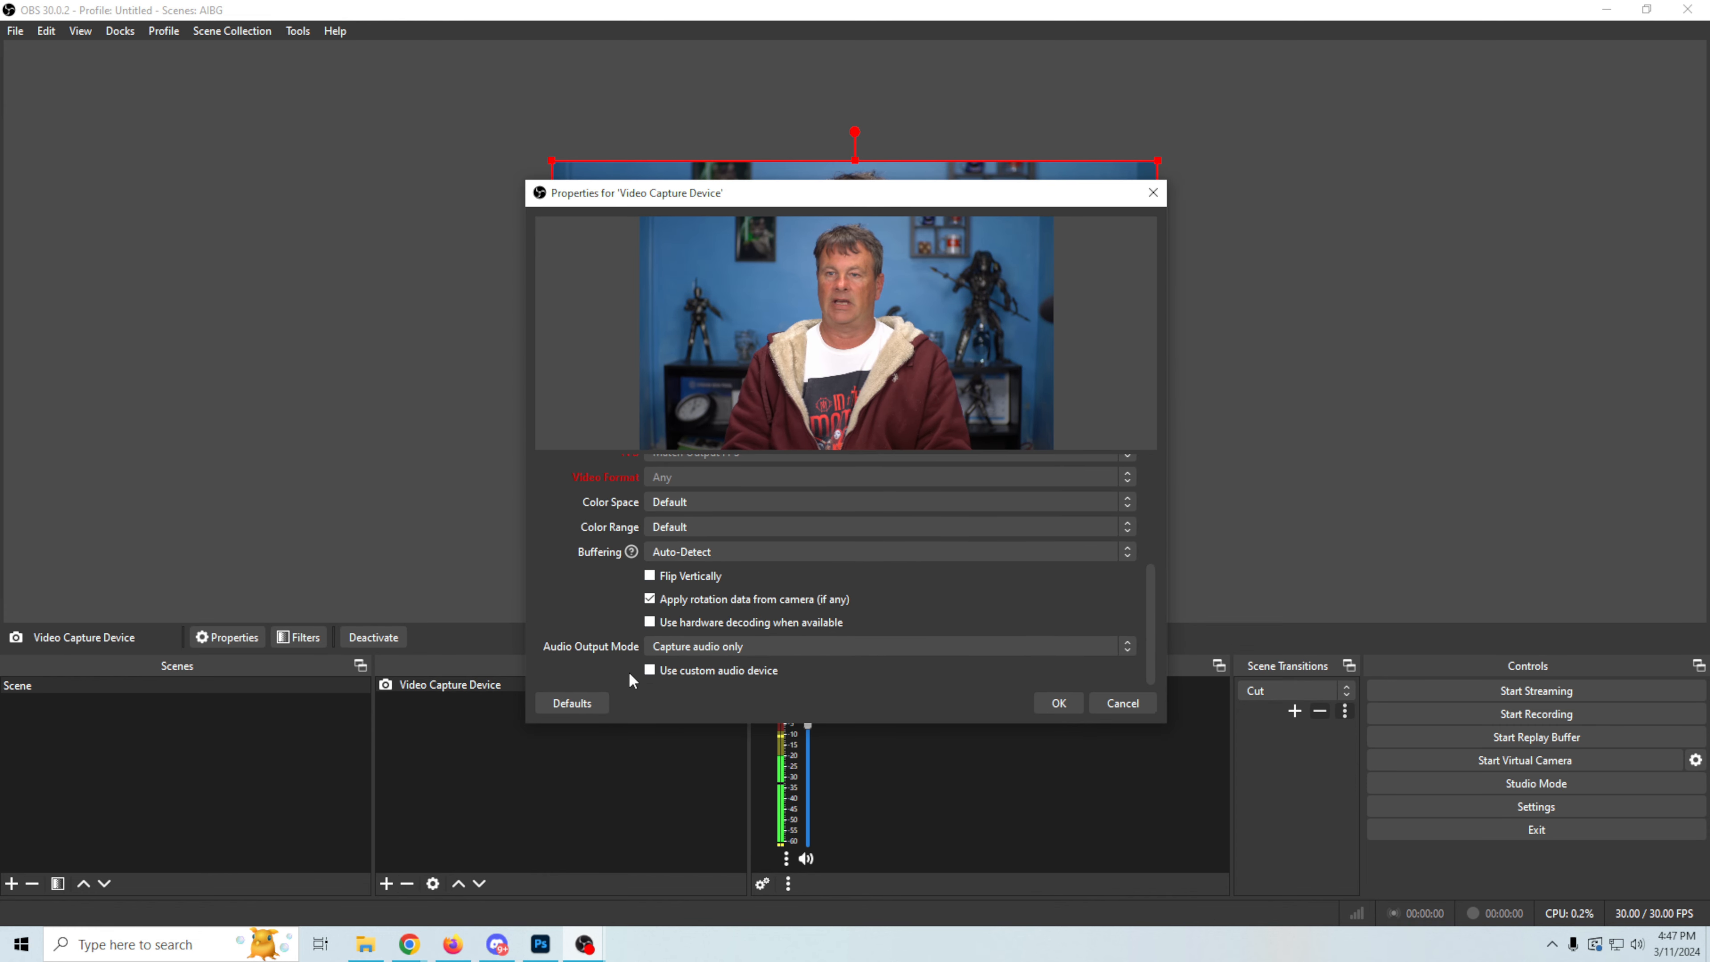
scroll(646, 669, up, 2)
scroll(611, 644, down, 3)
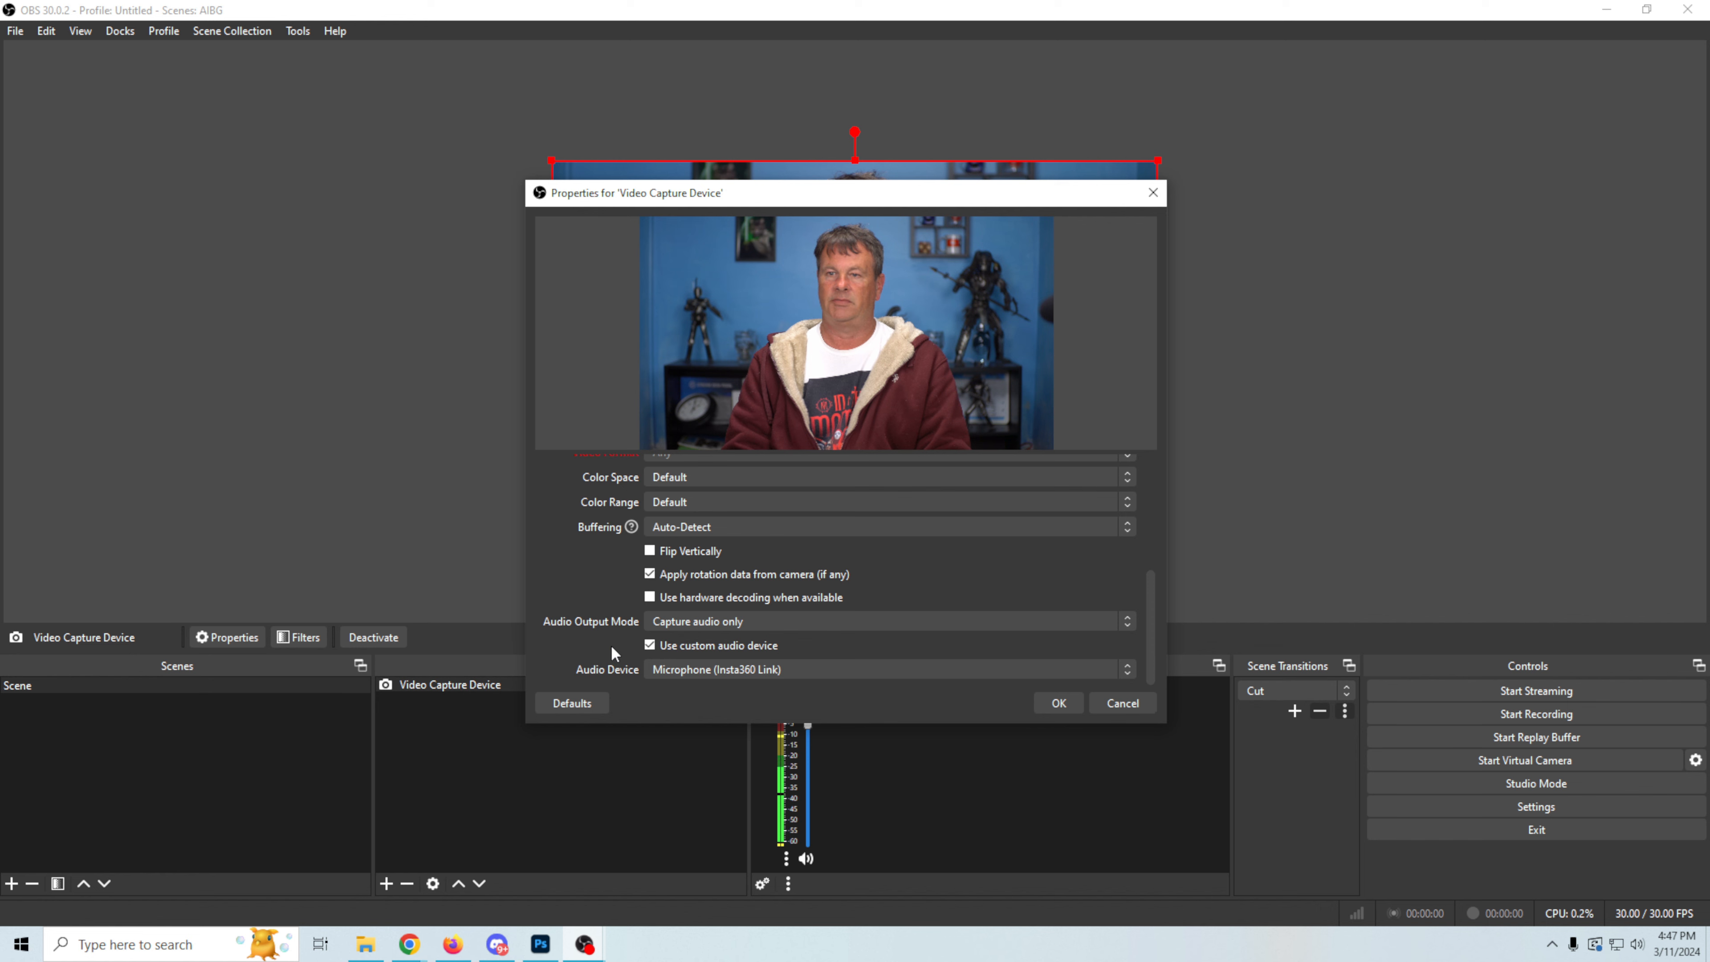
click(712, 671)
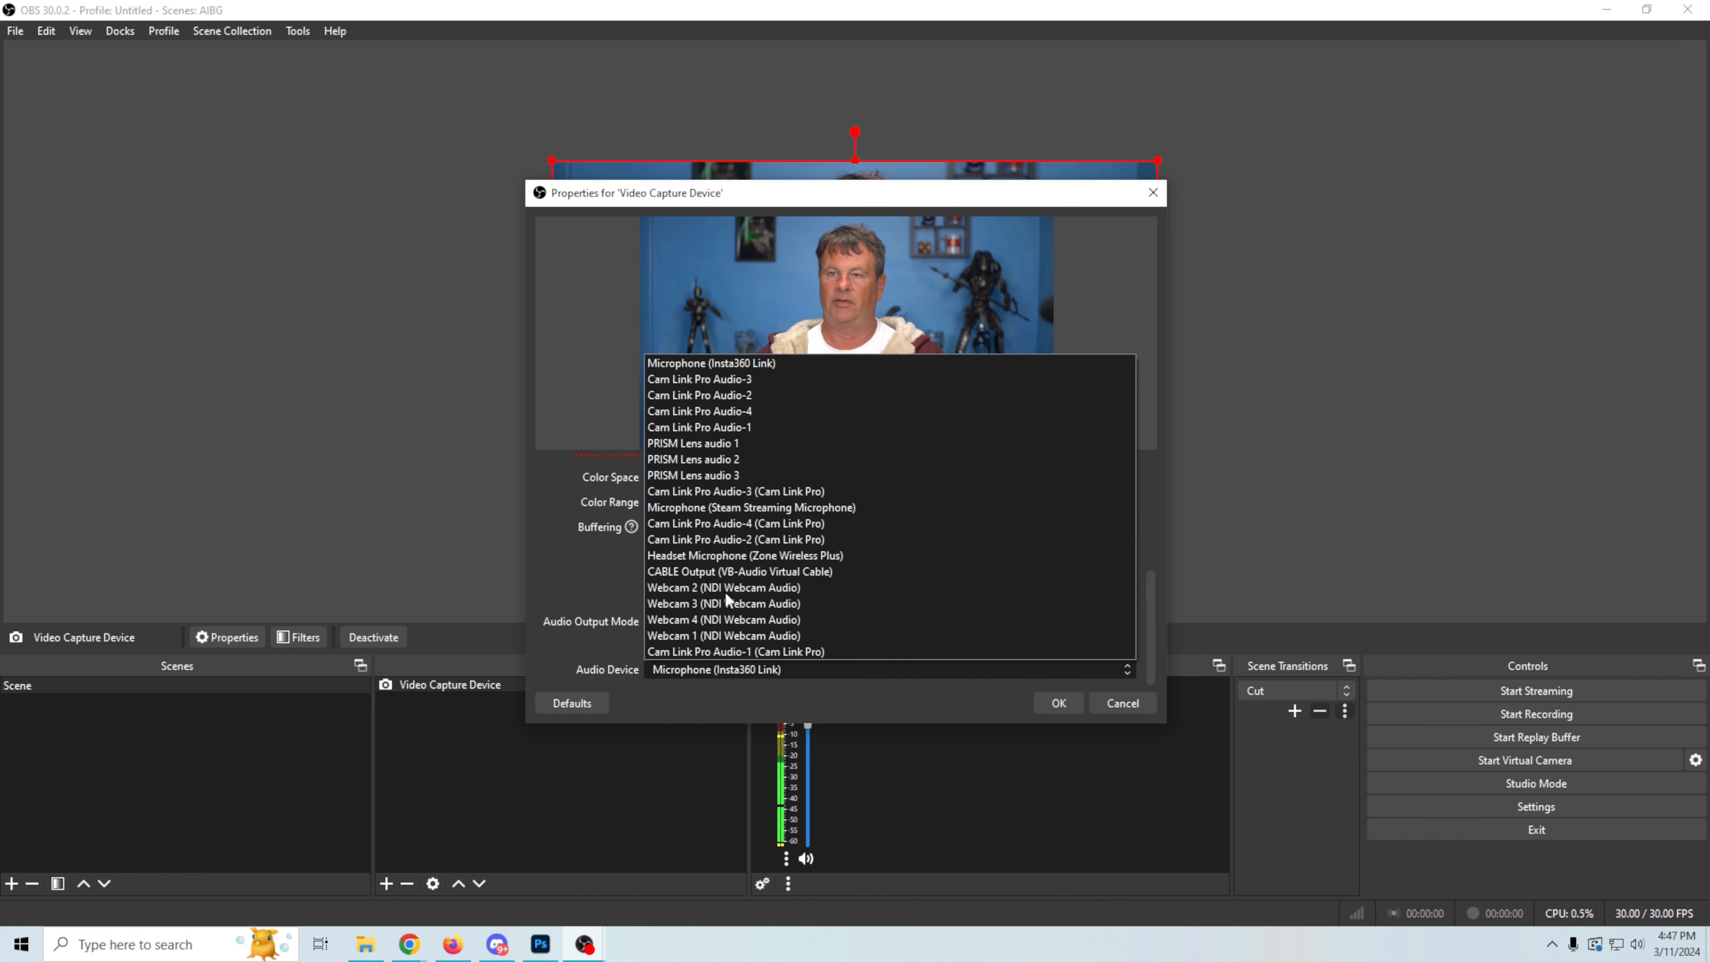
click(729, 443)
click(1056, 702)
Step: Add an NVIDIA Background Removal effect filter to the Video Capture Device source
right_click(524, 686)
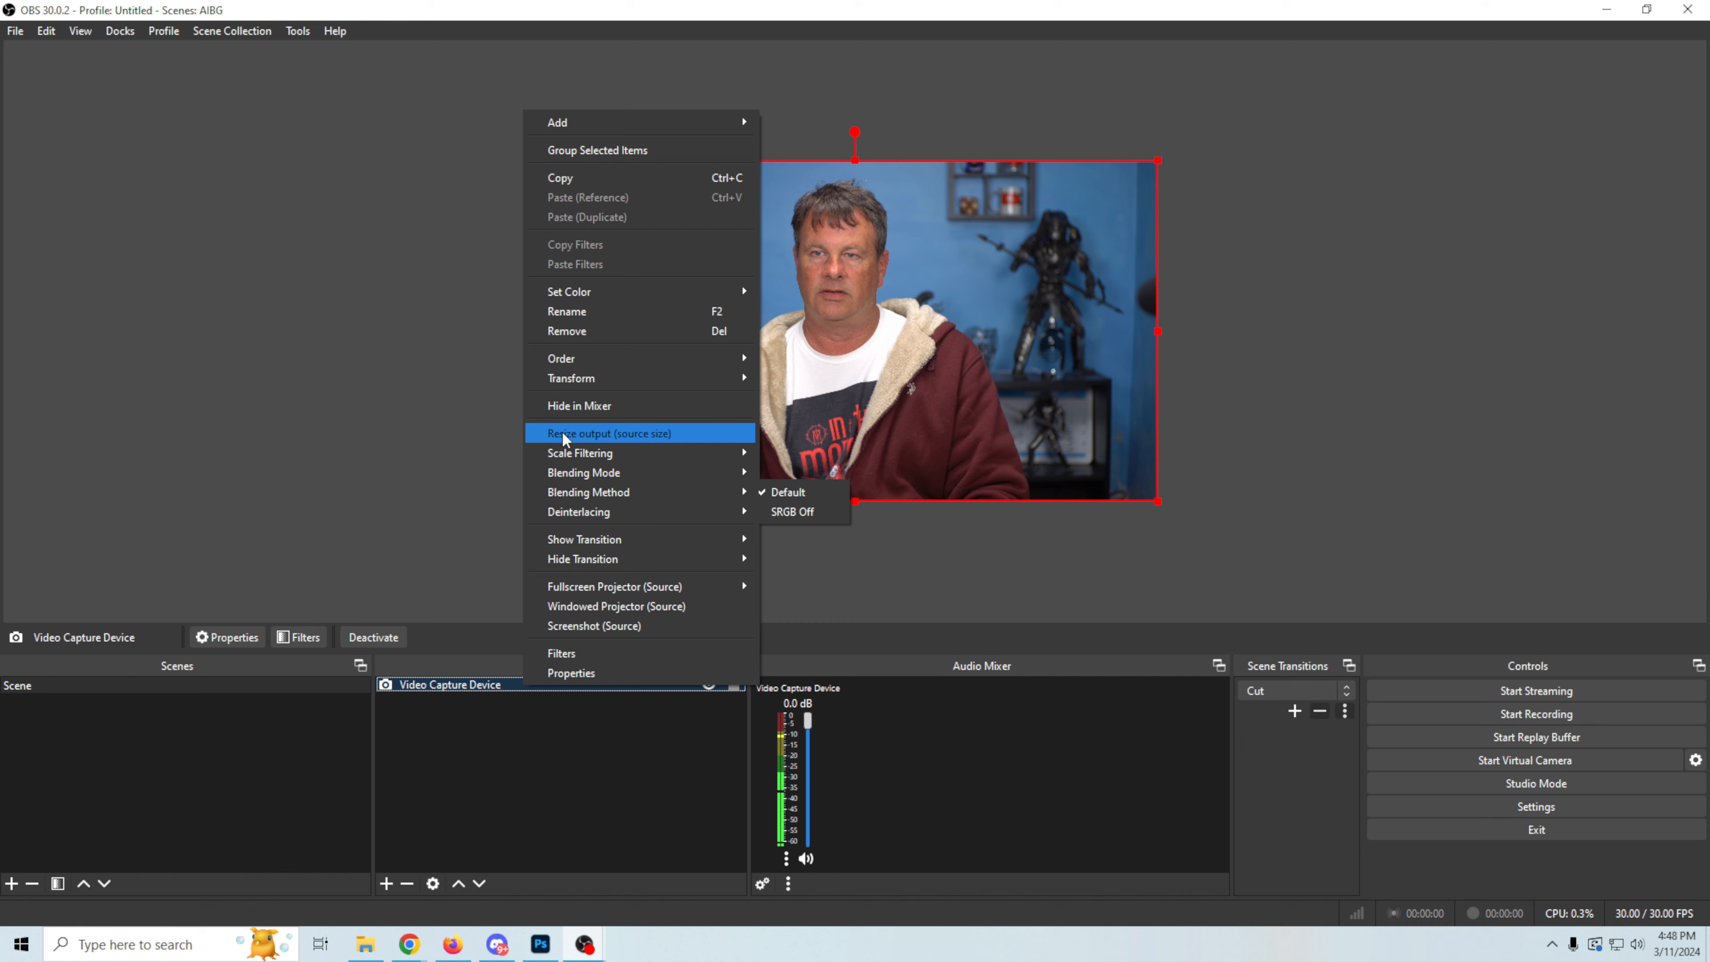
click(583, 650)
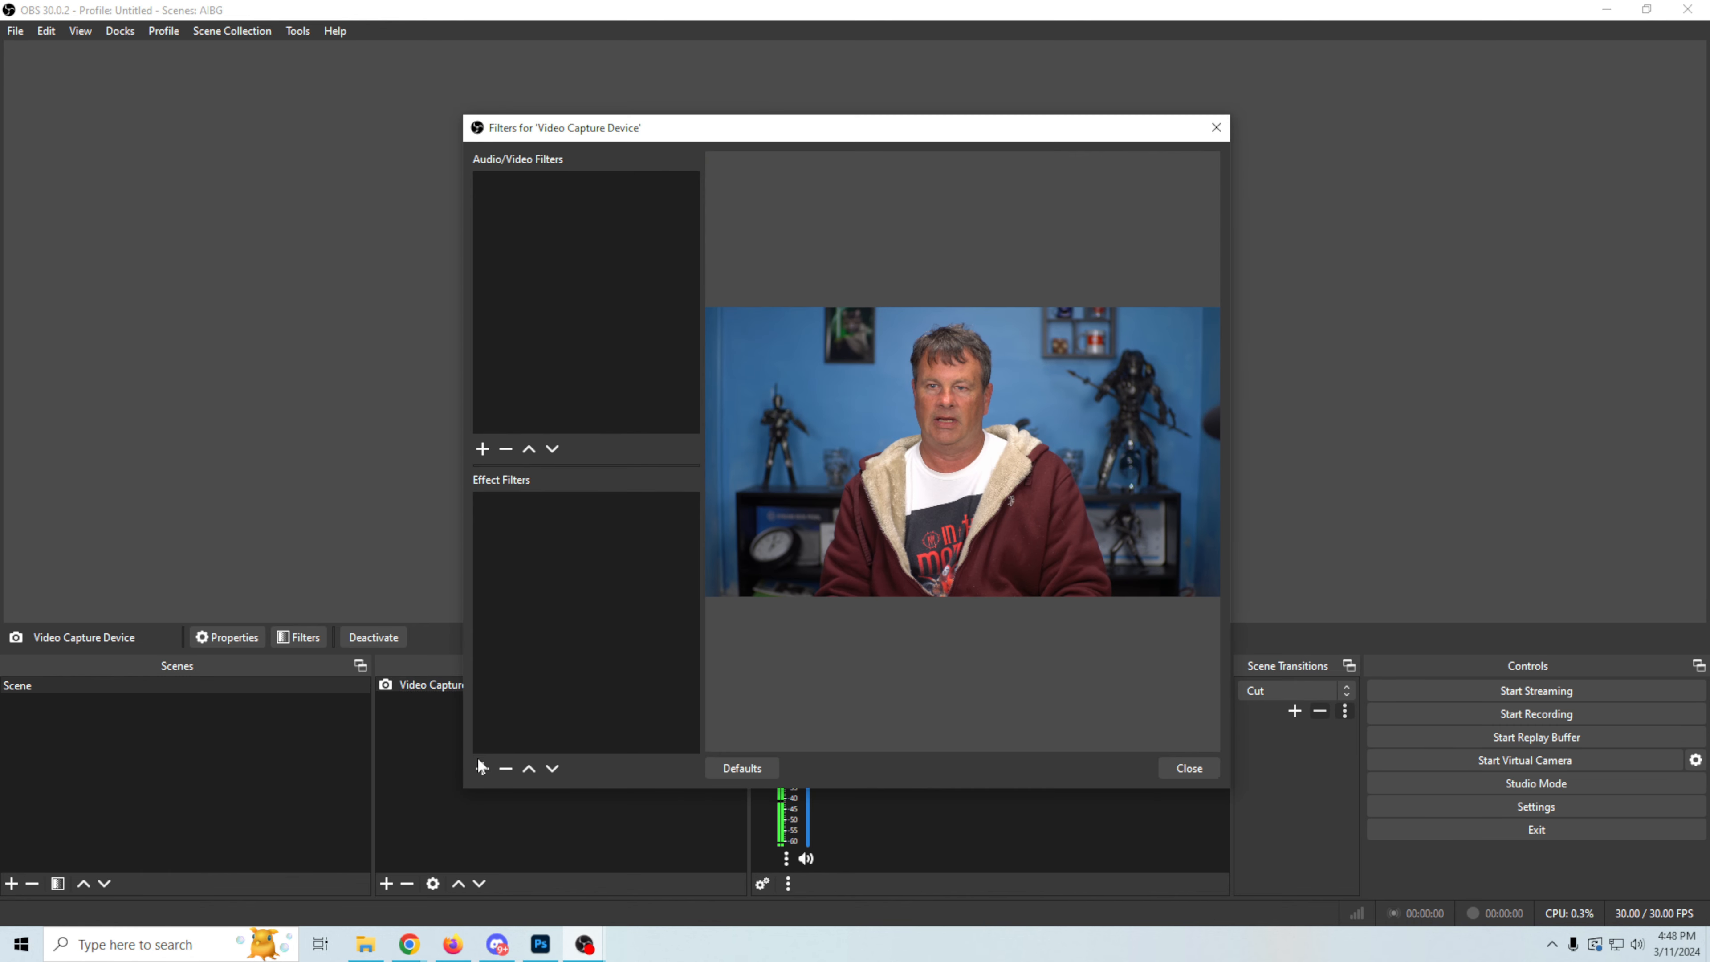
click(482, 768)
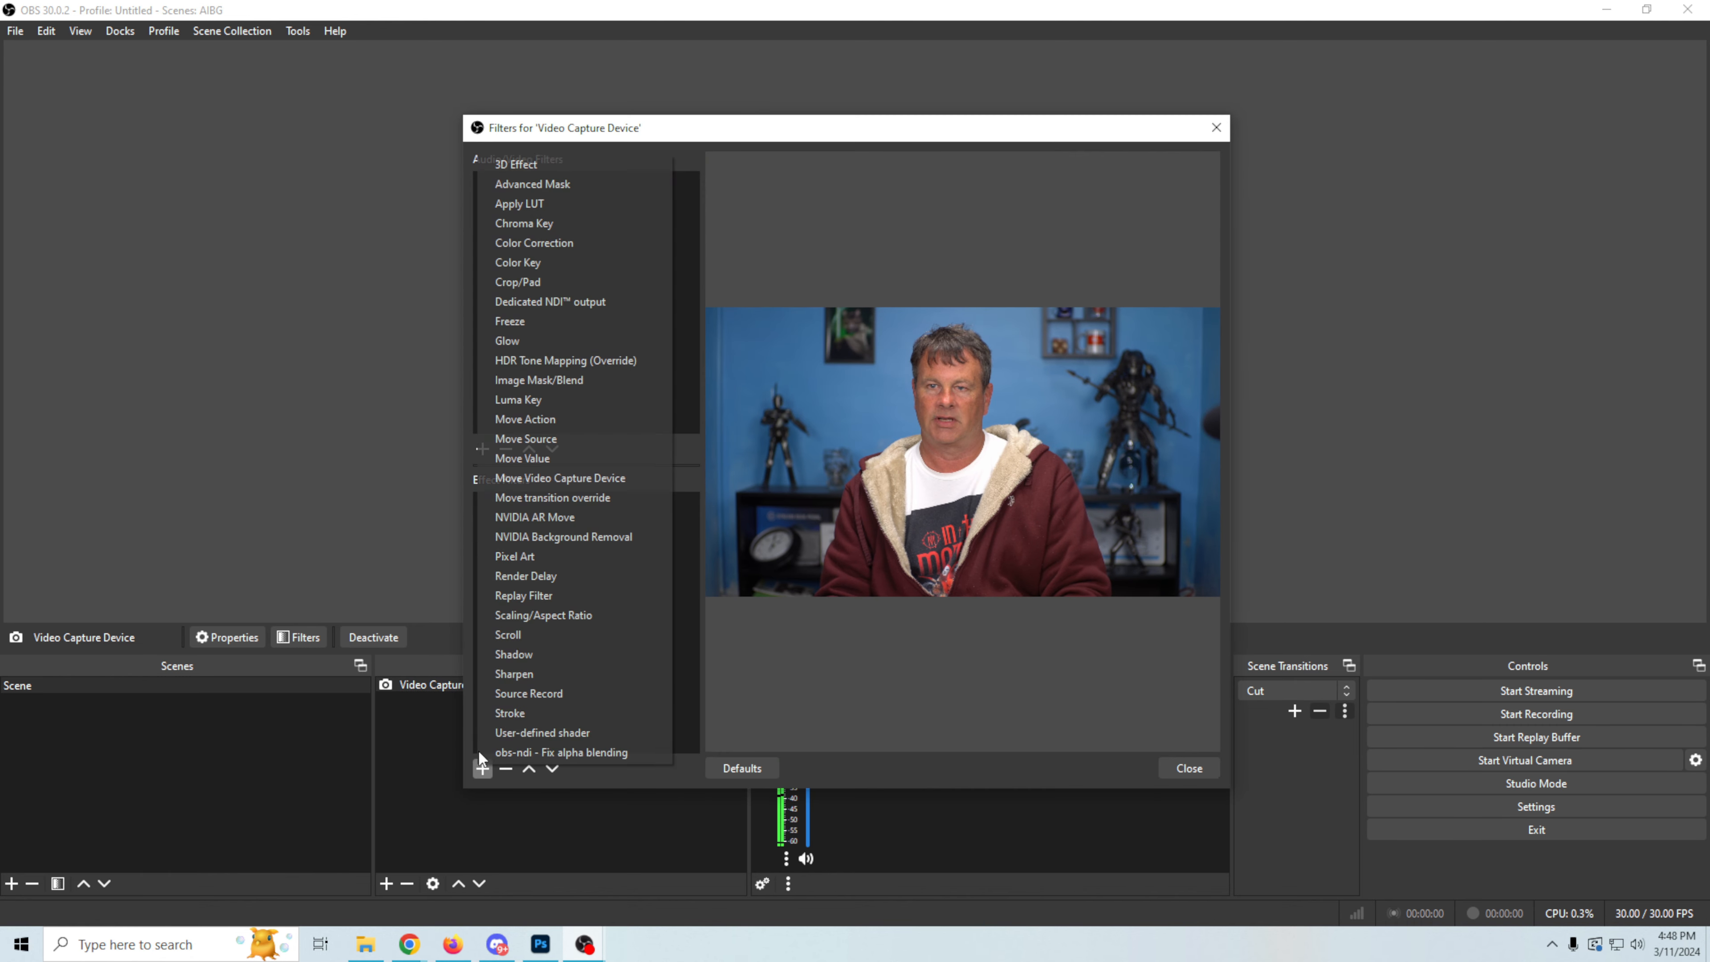
click(567, 542)
click(800, 481)
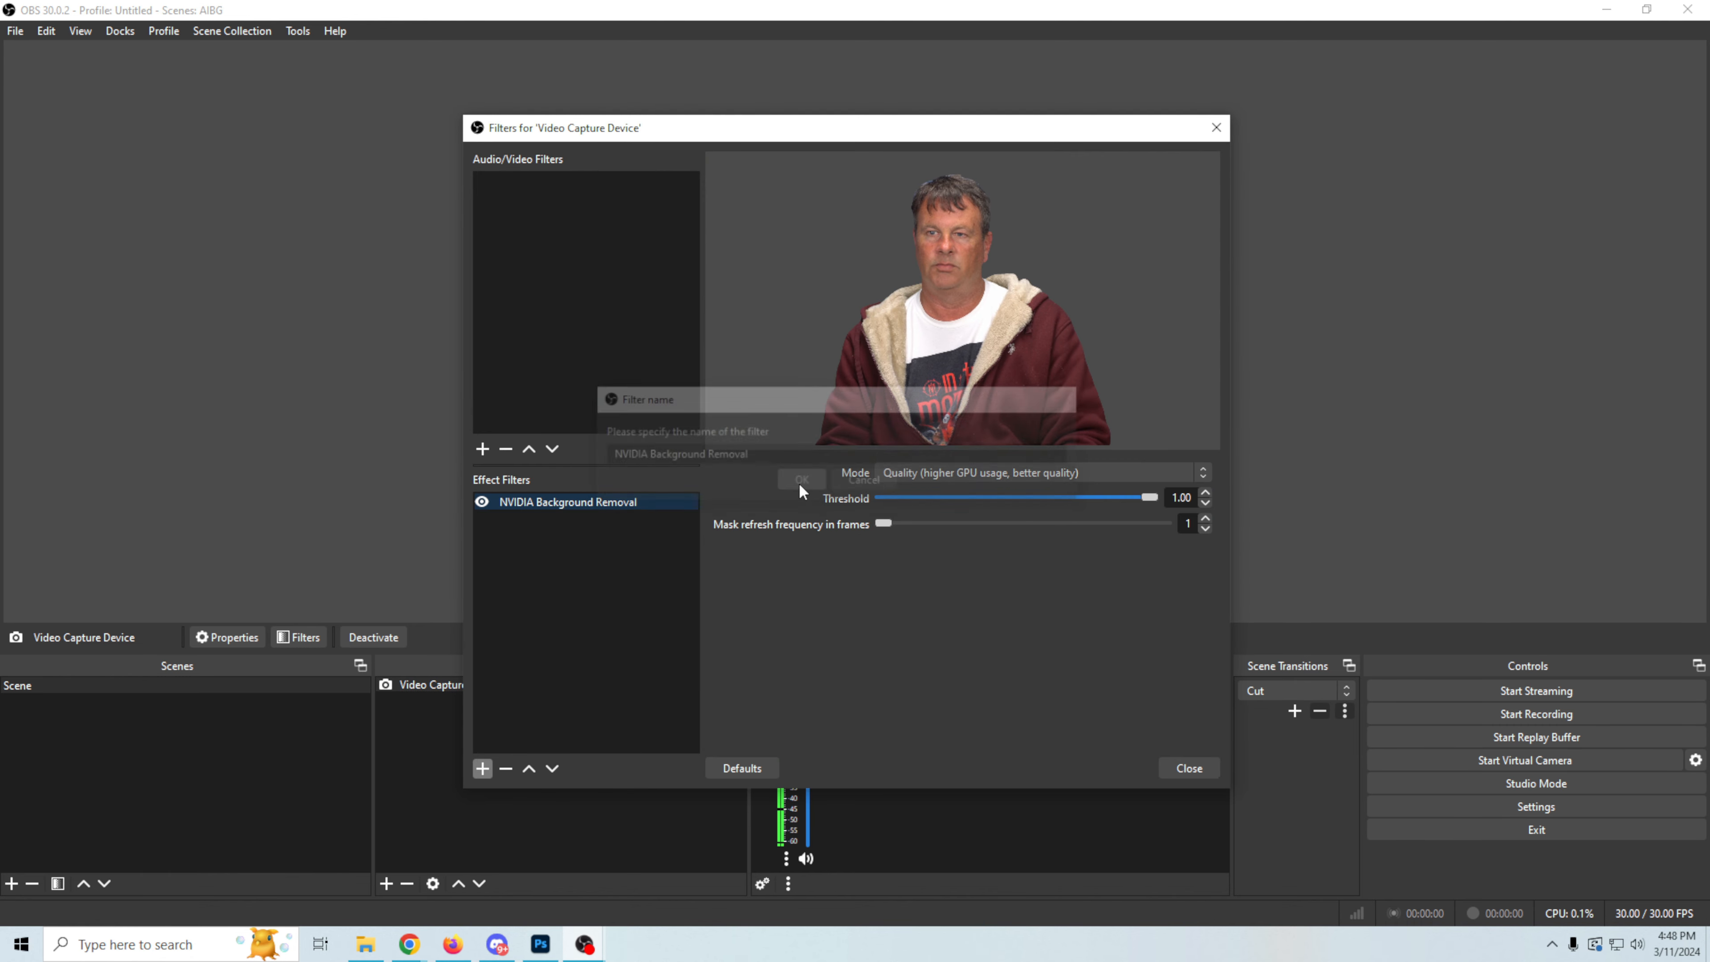
click(1208, 773)
Step: Add a looping Media Source using the Animated space background video from the "Create your own AI background" folder
click(385, 884)
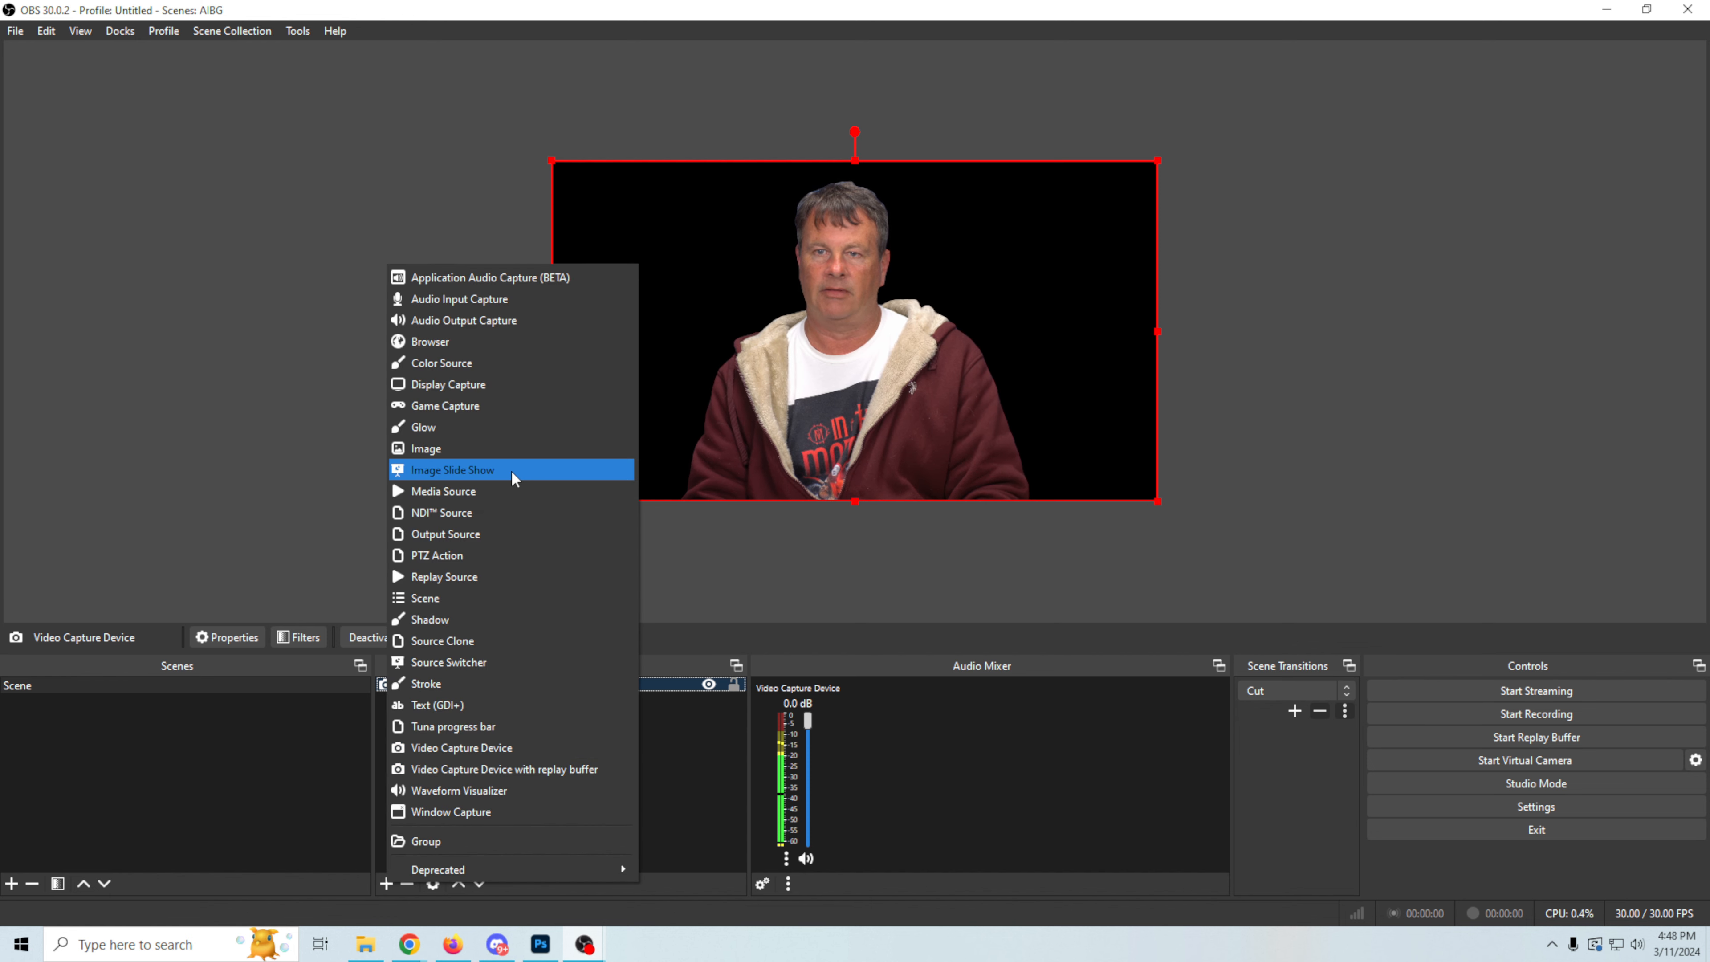
click(479, 491)
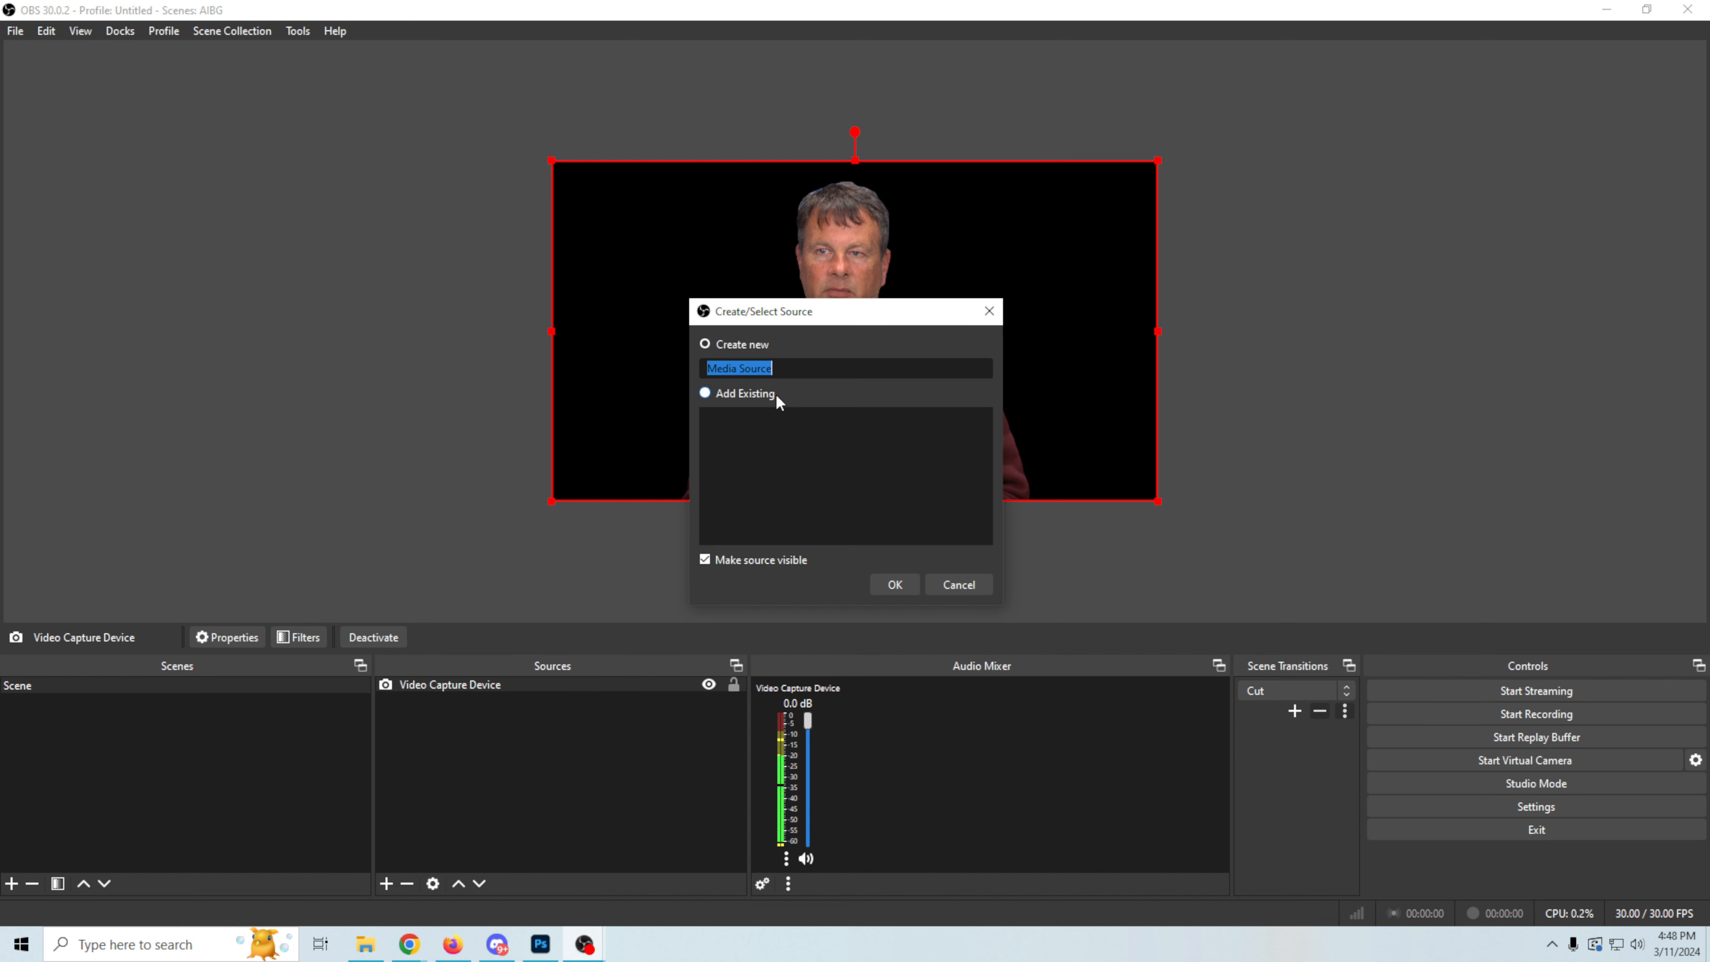
click(877, 588)
click(1101, 497)
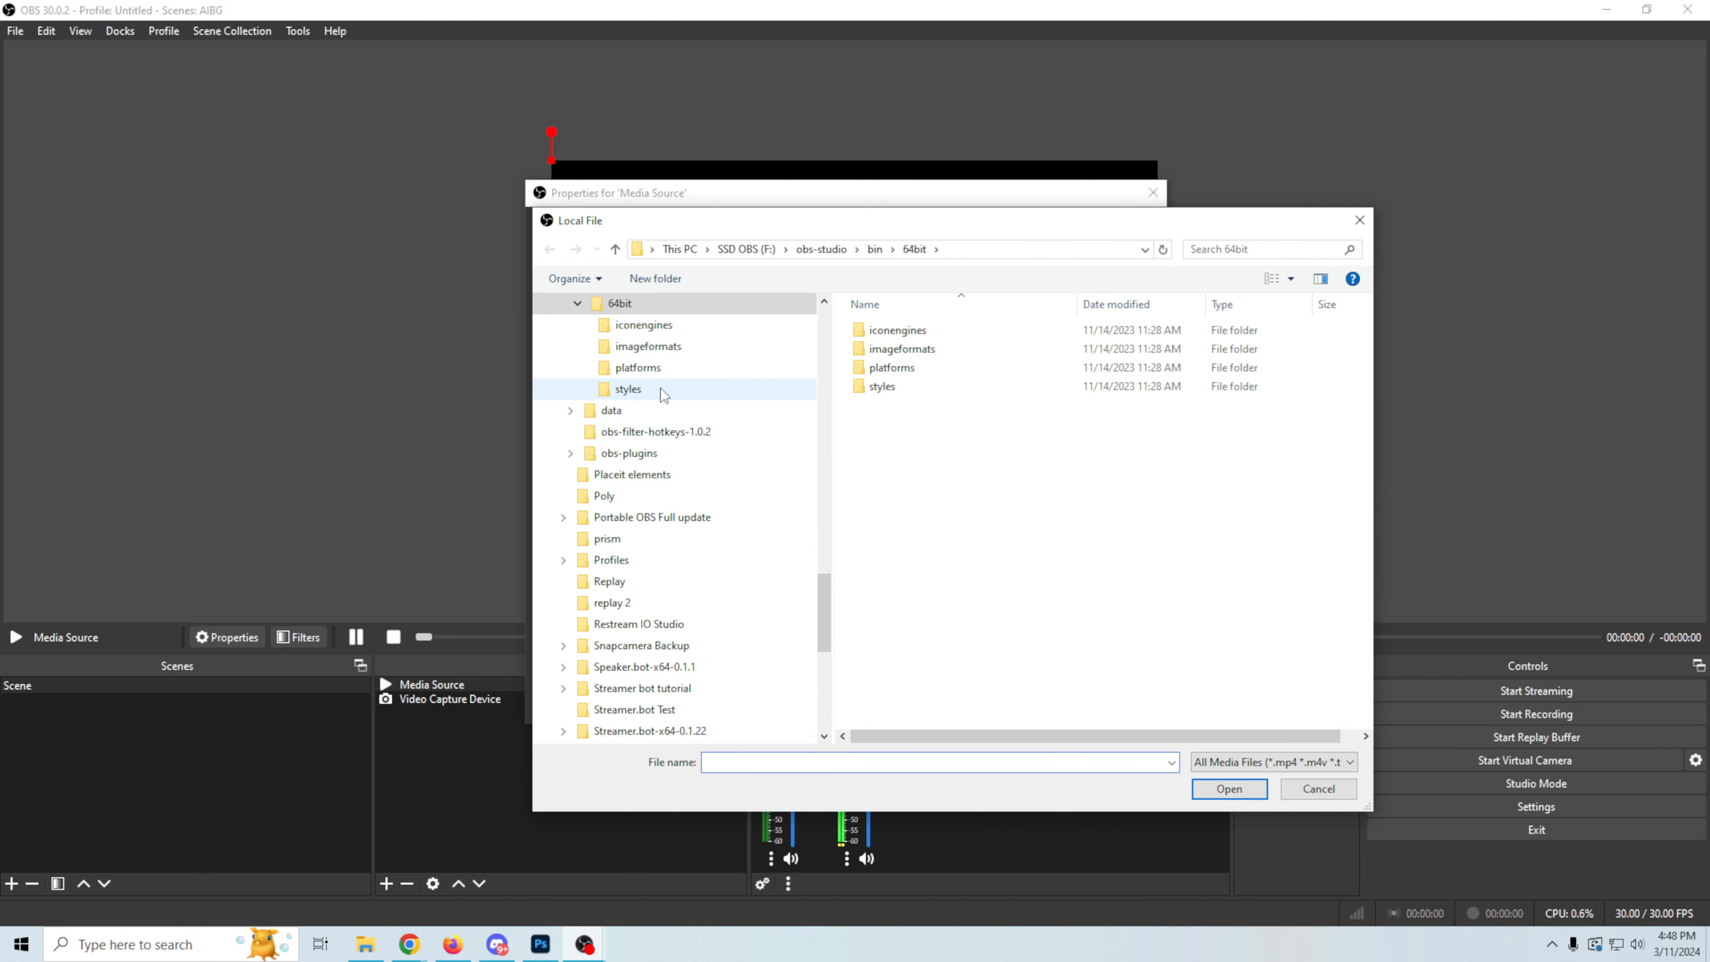
scroll(698, 513, up, 3)
scroll(714, 514, up, 7)
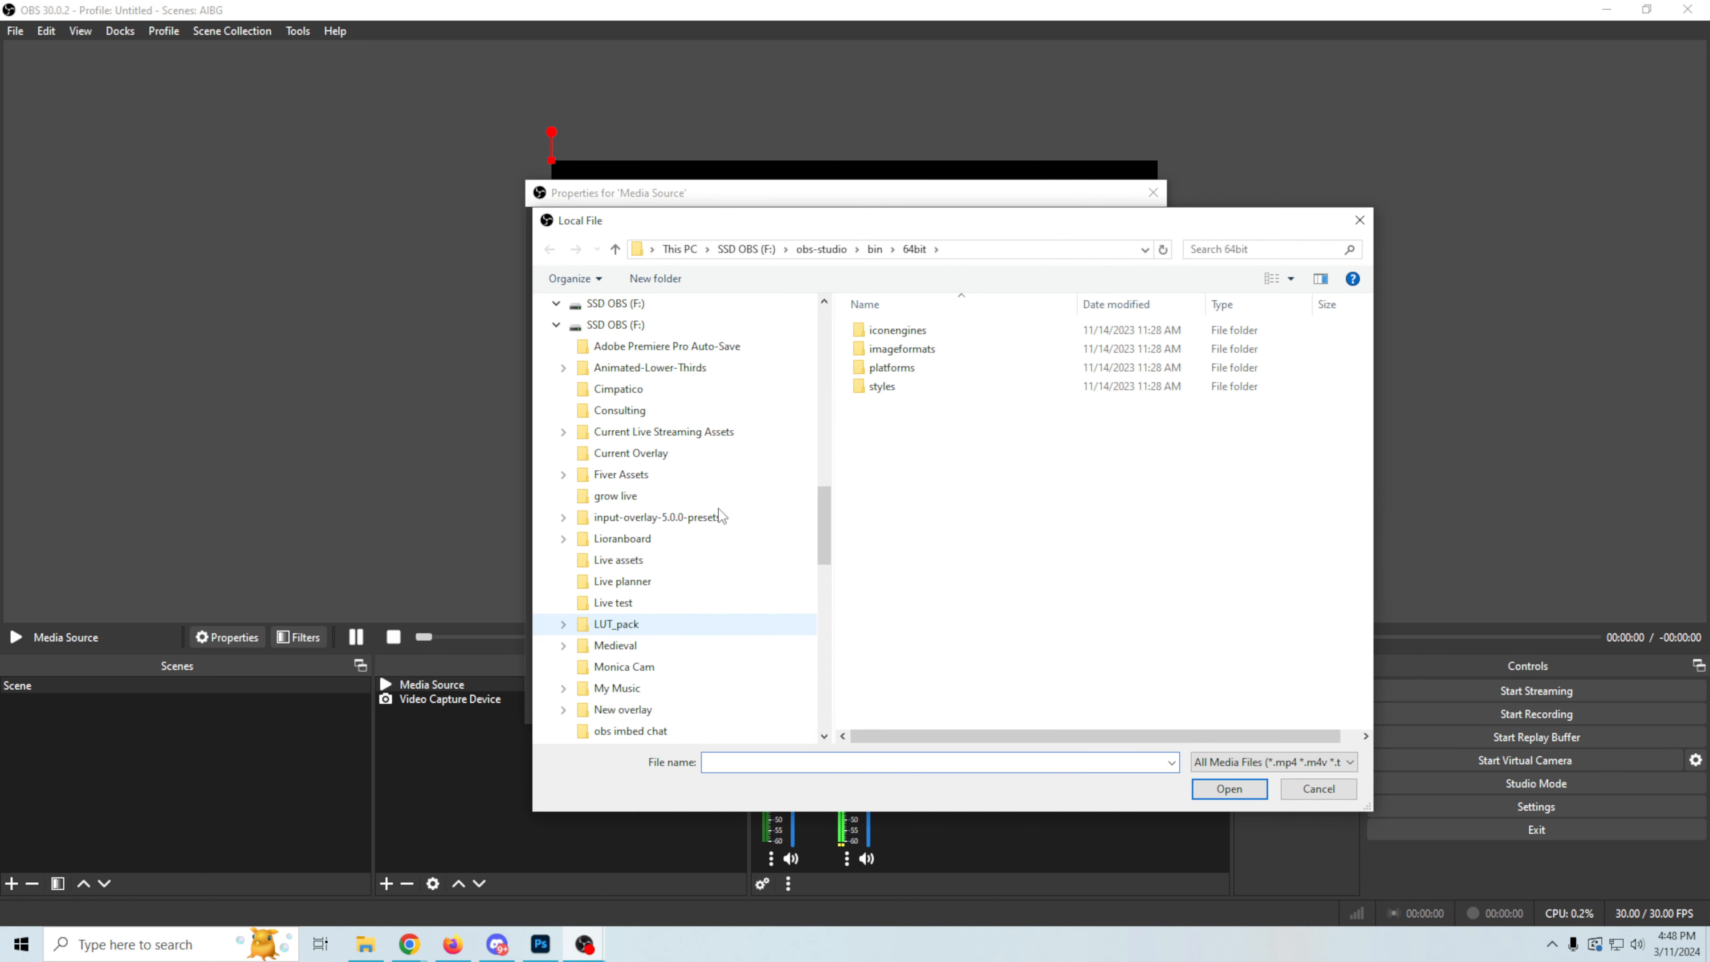
click(675, 731)
click(995, 364)
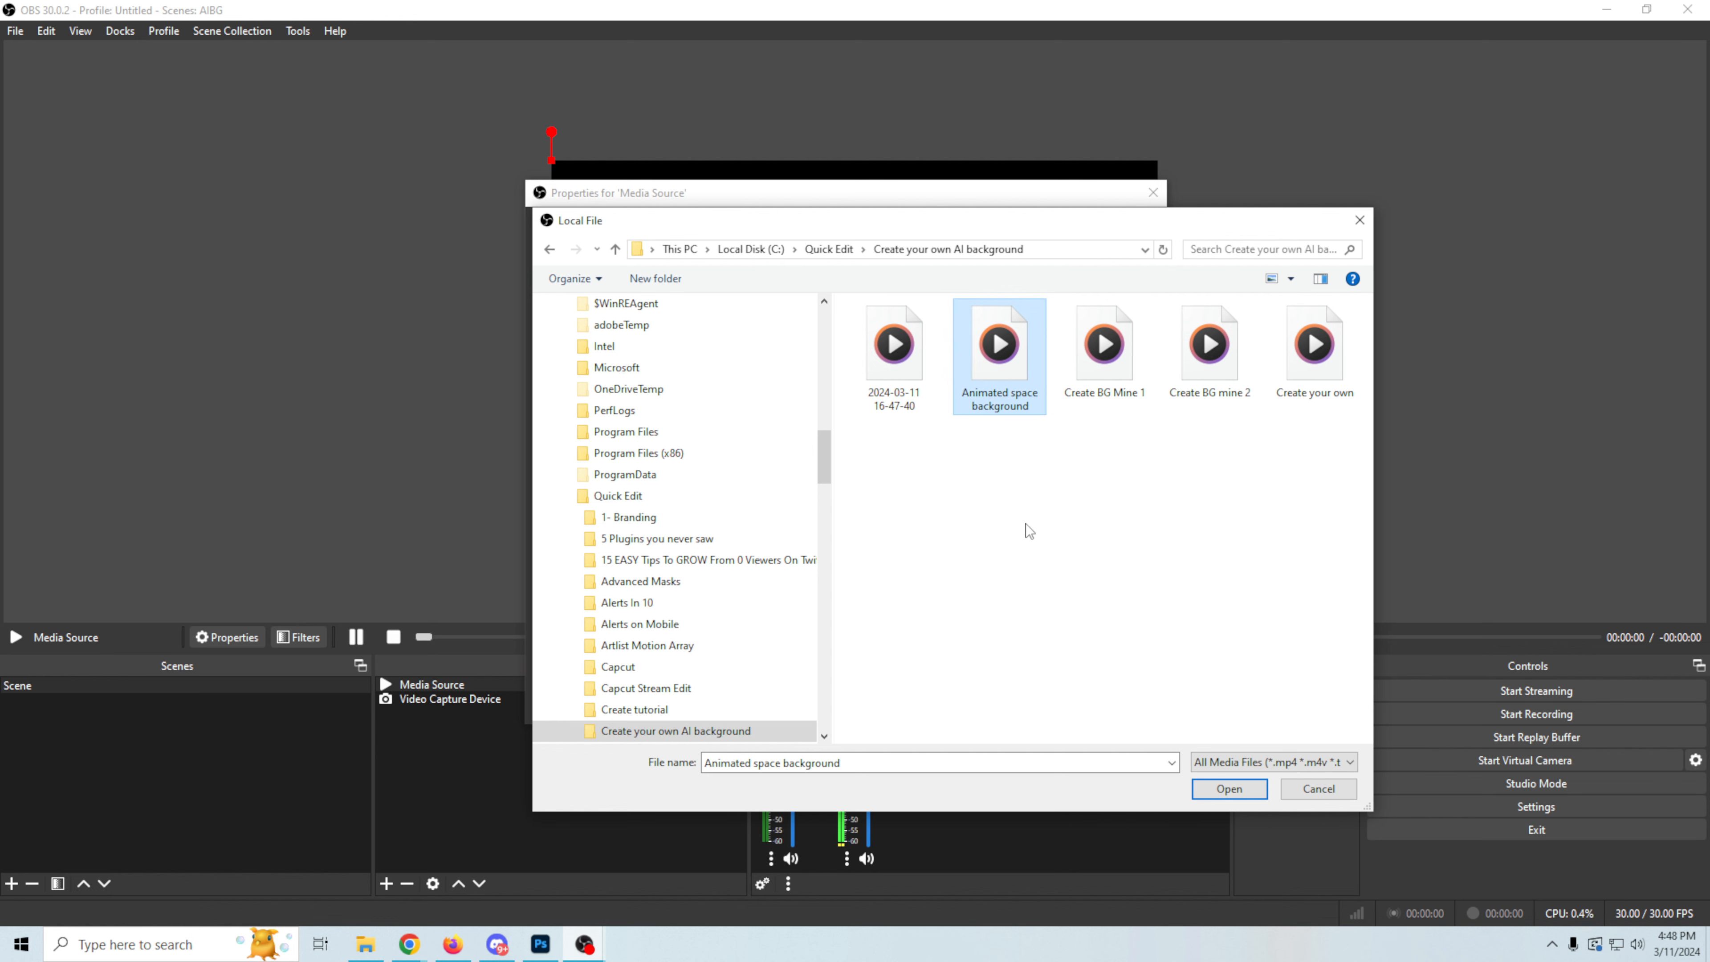
click(1230, 787)
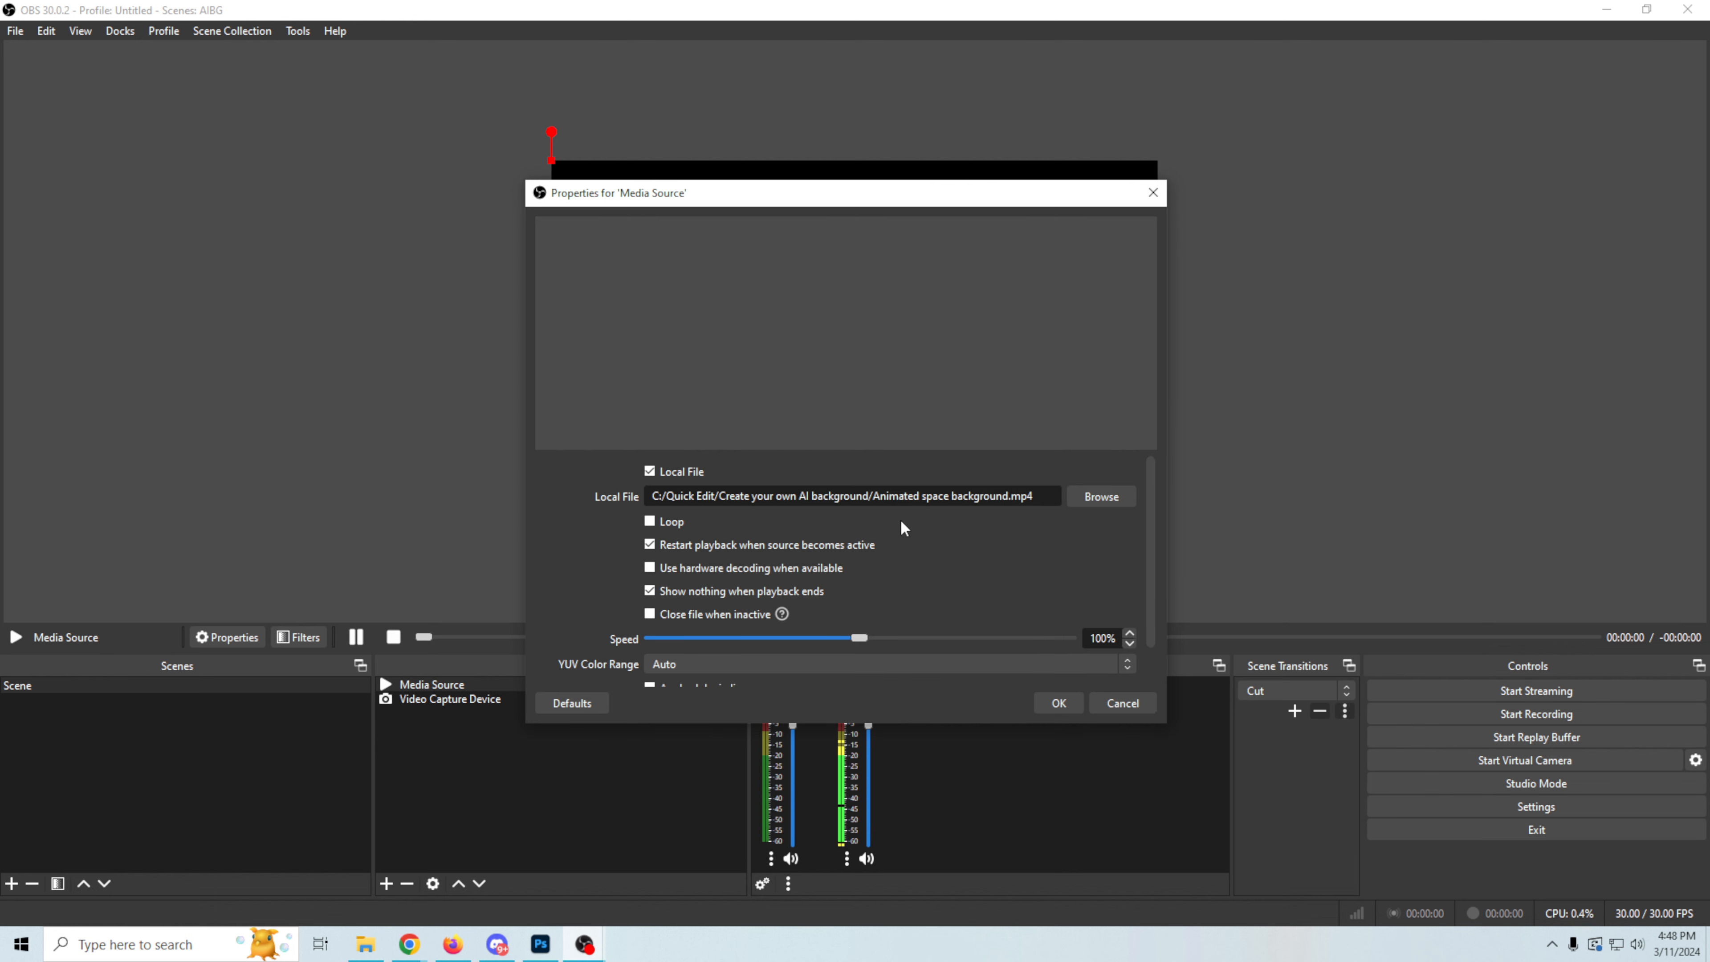
click(1059, 703)
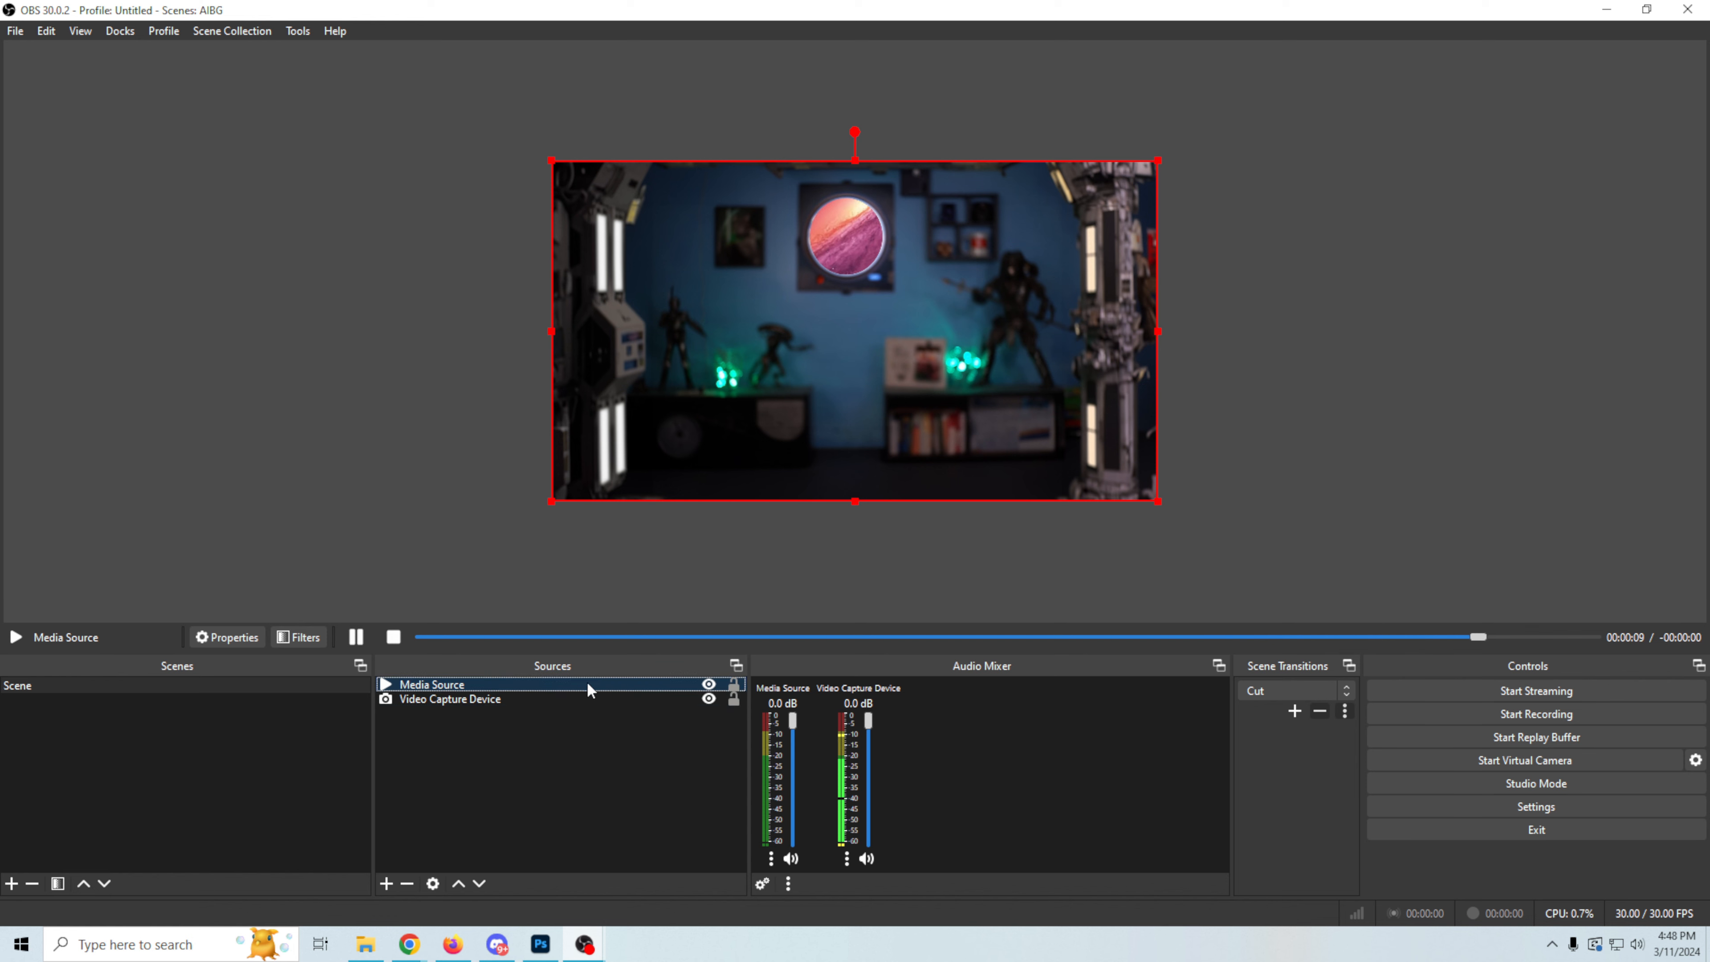
Step: Move the Media Source below the Video Capture Device in the source order
drag(587, 682, 592, 736)
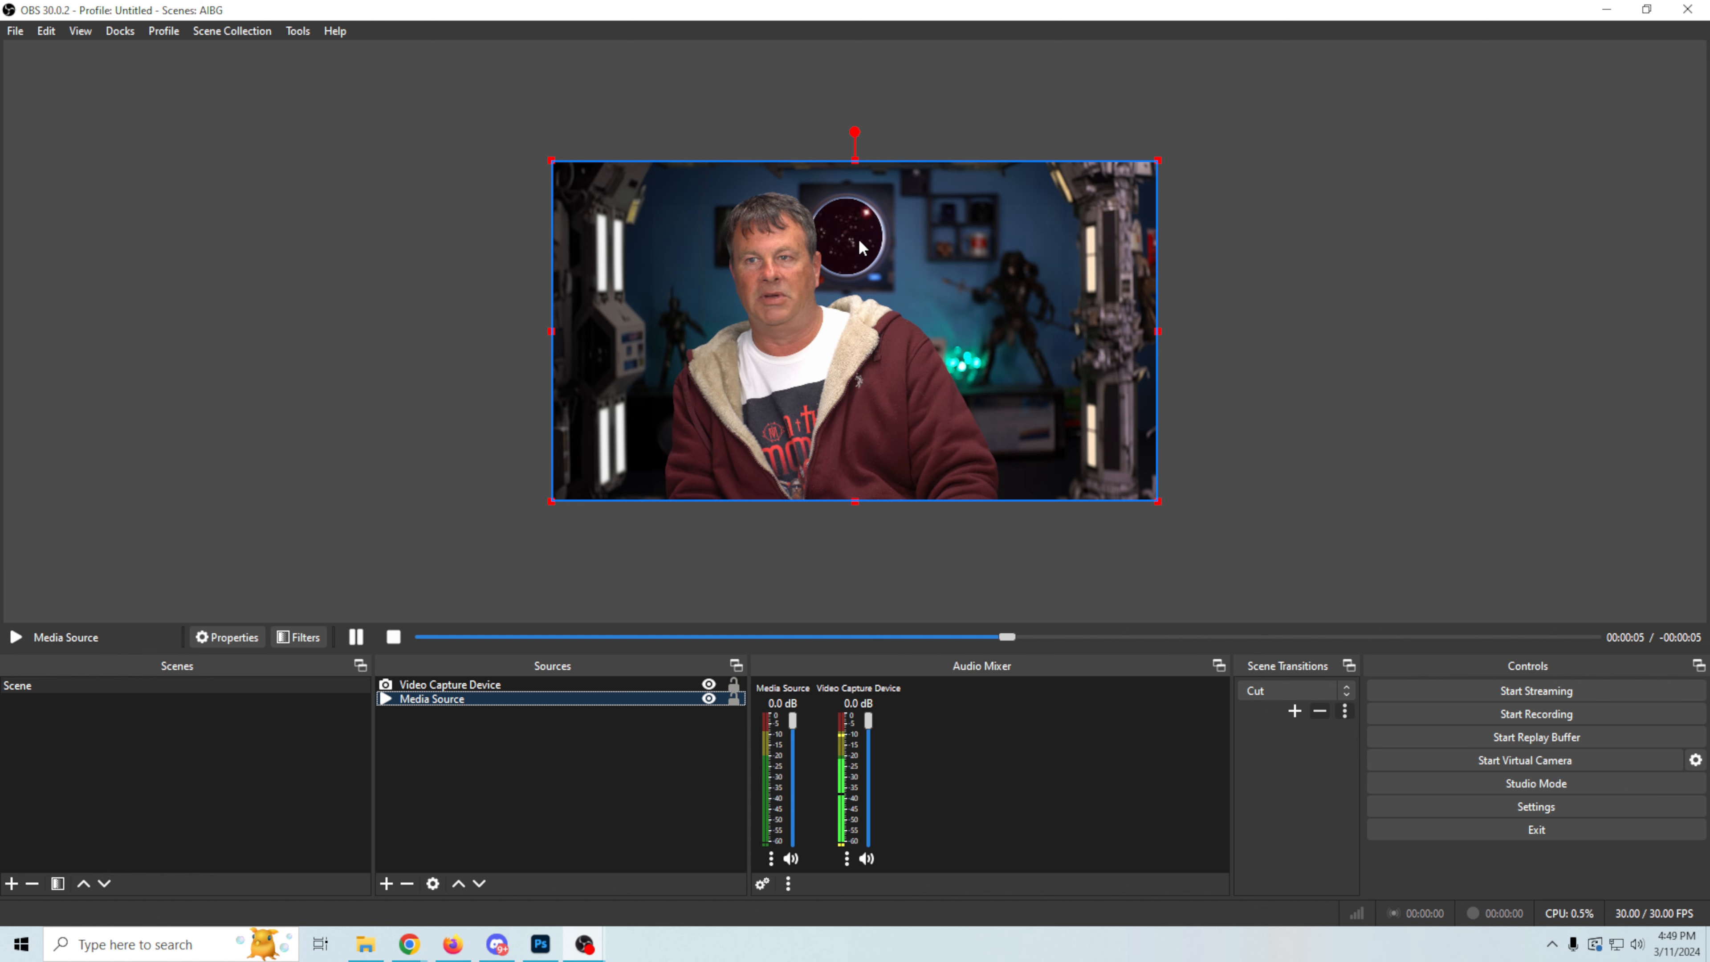
right_click(547, 684)
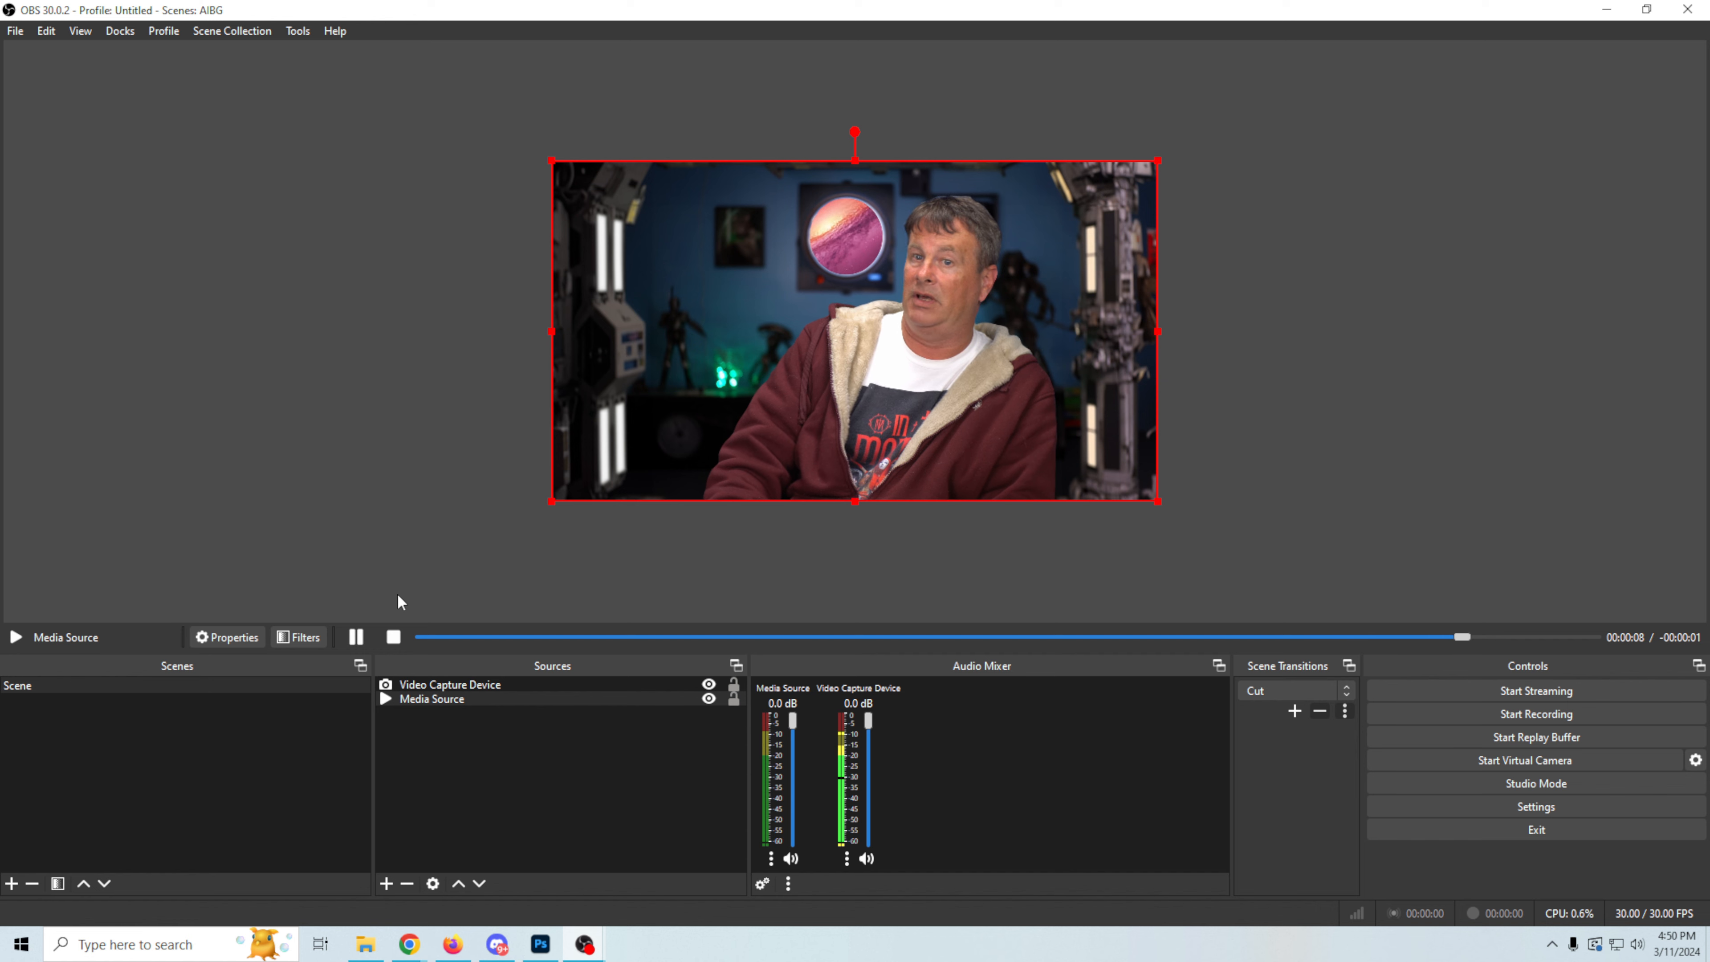
Step: Reduce the Media Source's playback speed to 46% in its properties
click(414, 699)
right_click(414, 700)
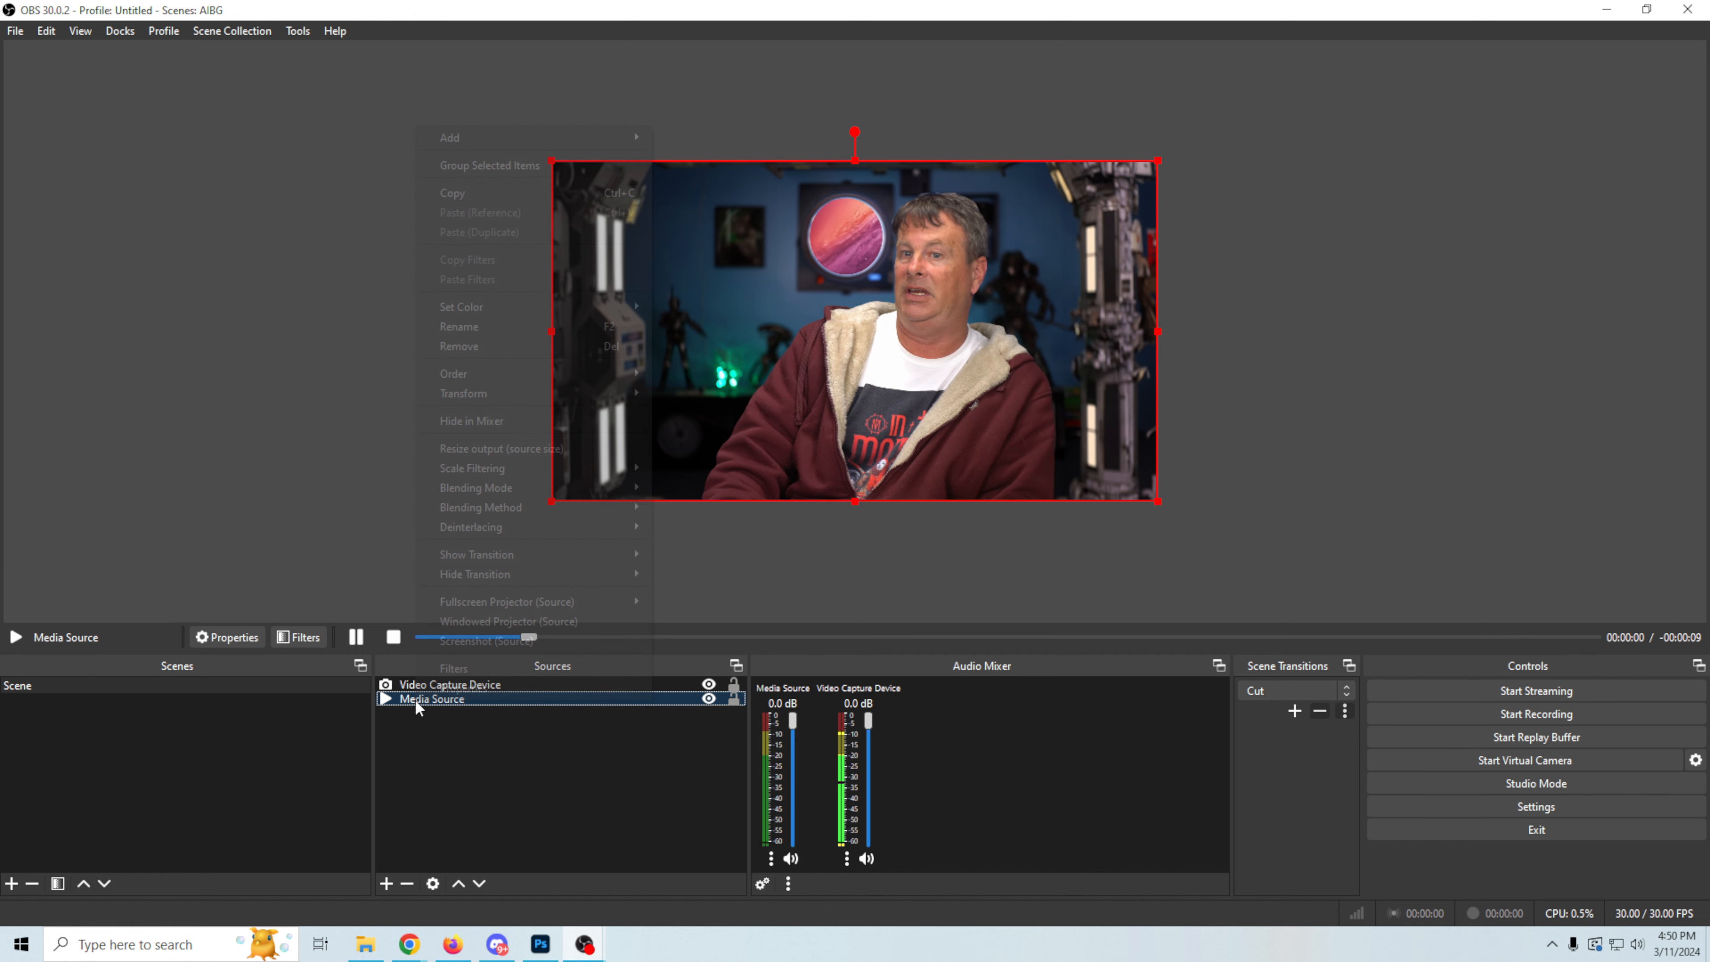
click(435, 693)
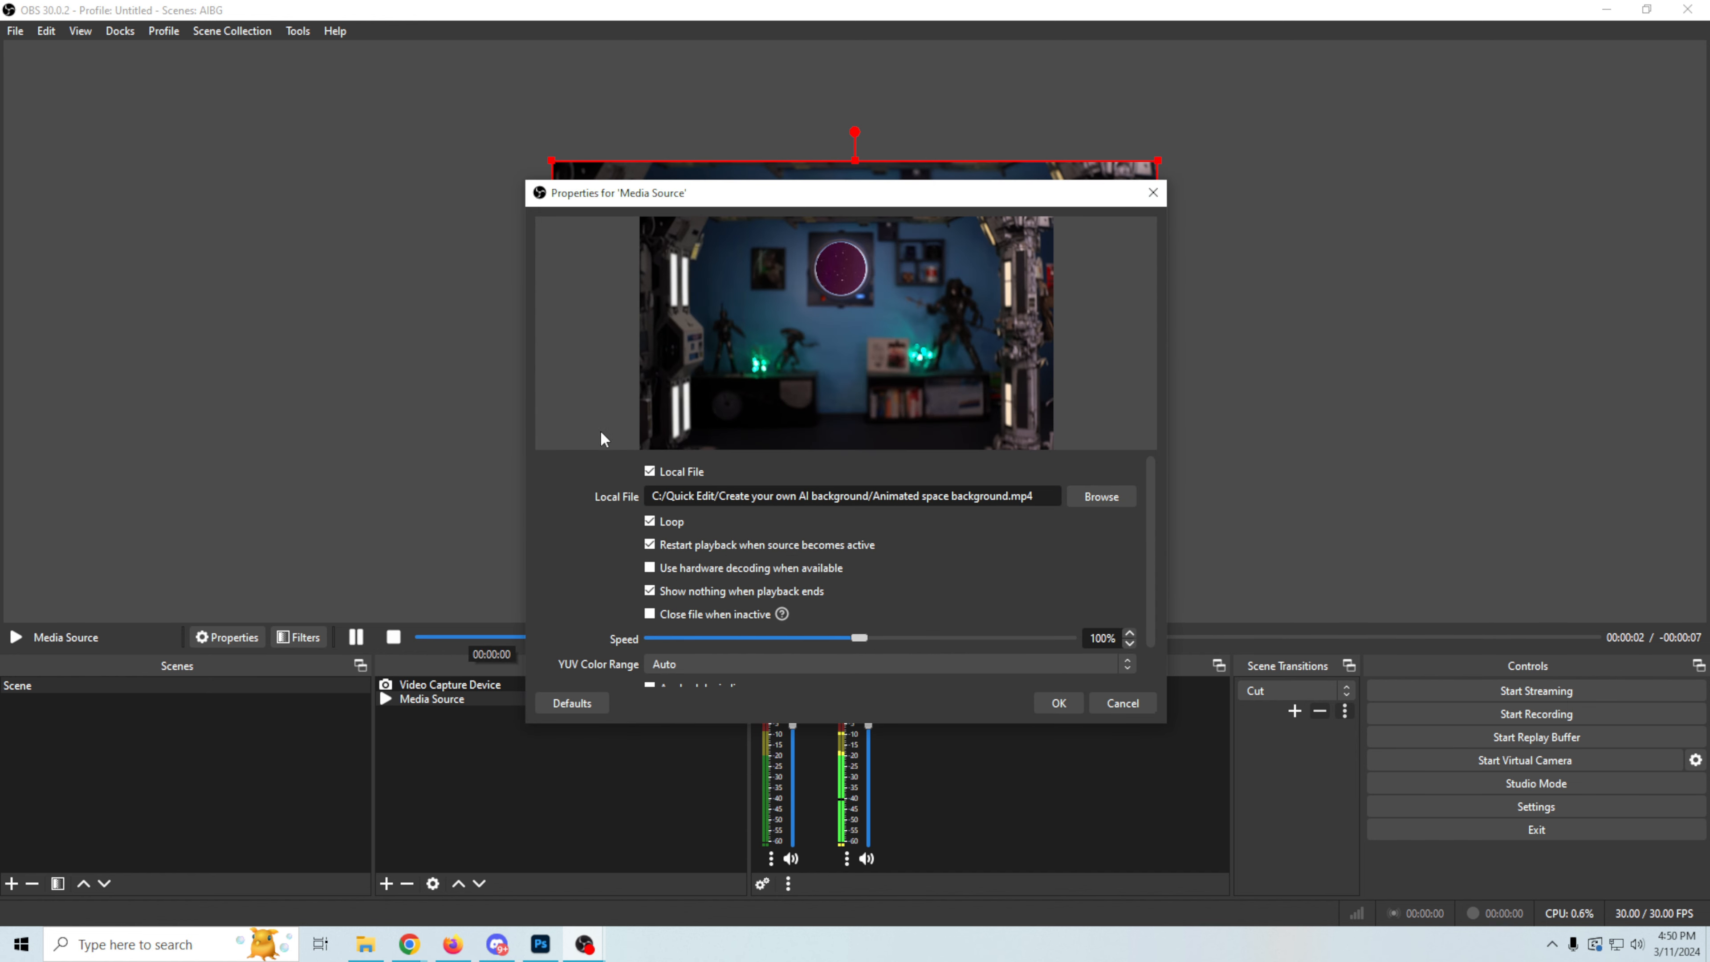
drag(778, 202, 1330, 158)
drag(1405, 591, 1294, 602)
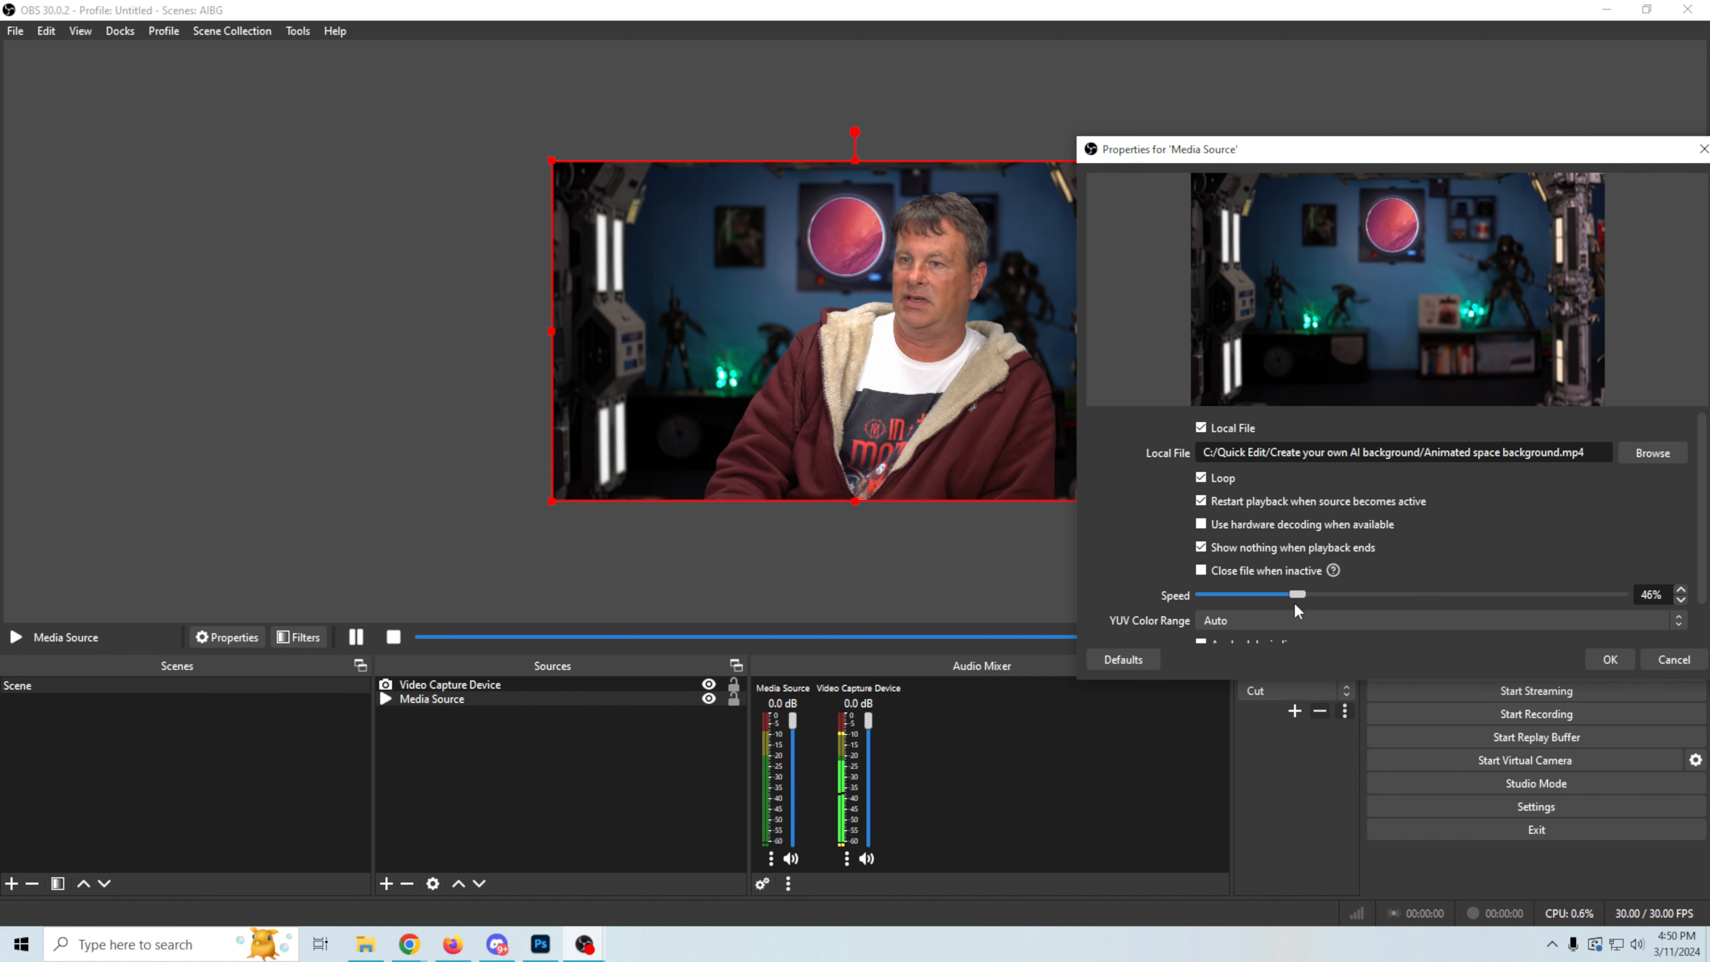
click(1616, 662)
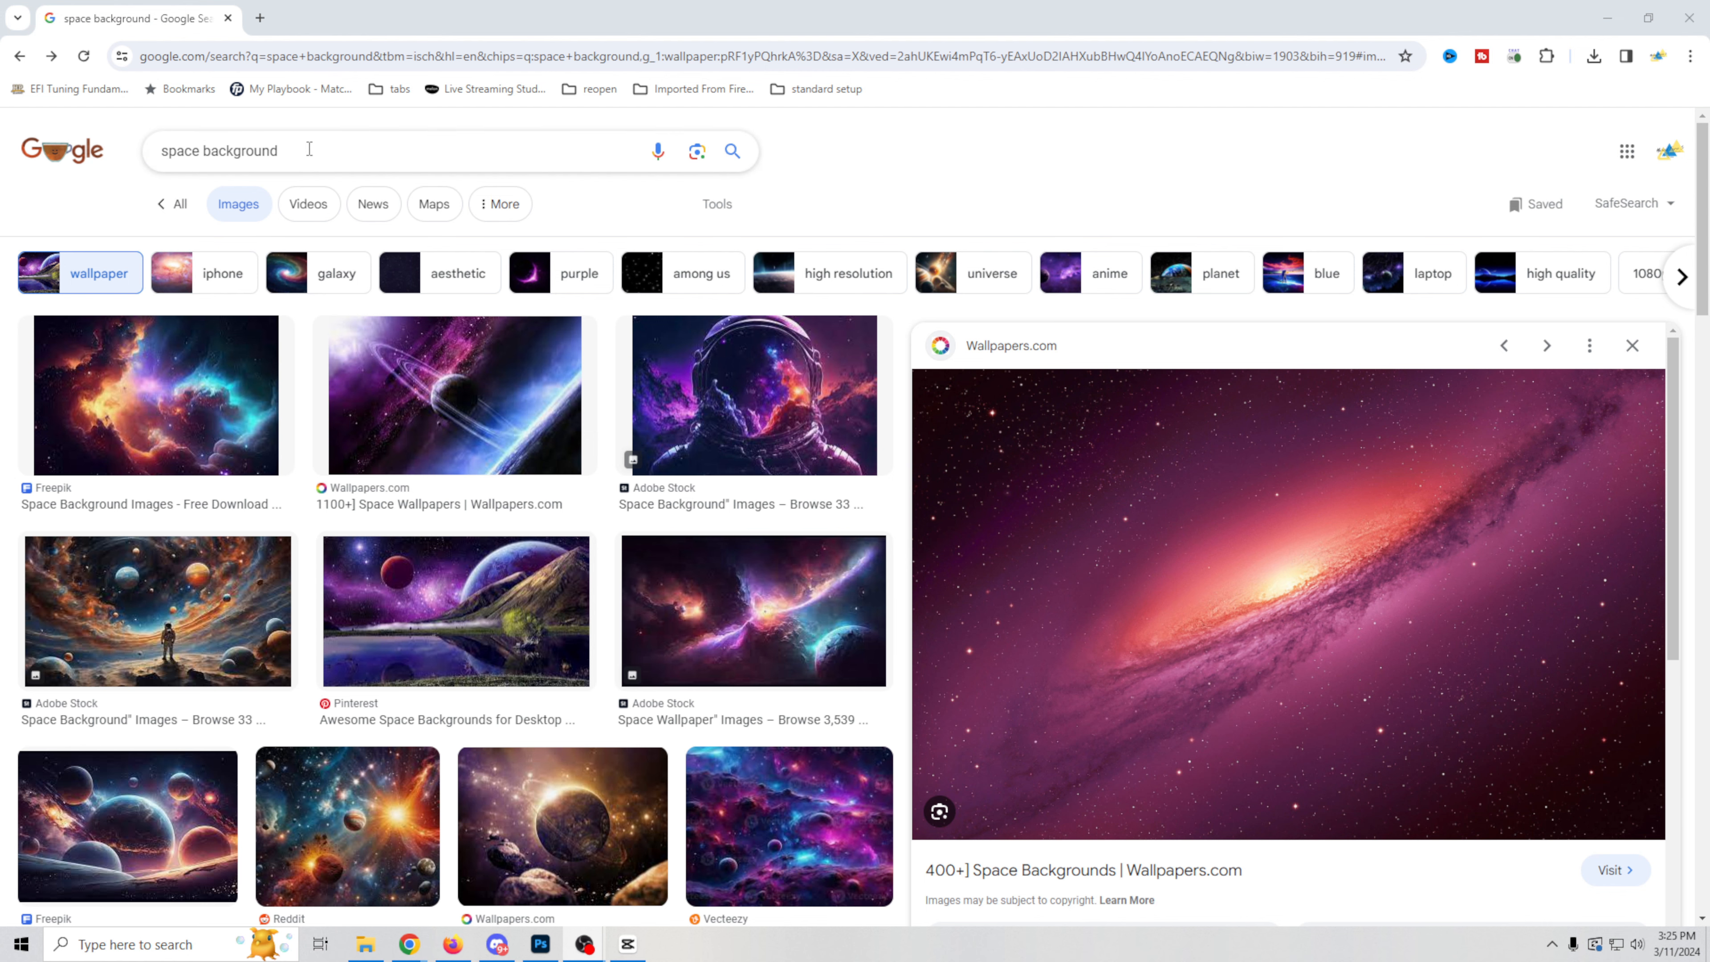
Step: Switch to Chrome, search Google Images for "Film studio" and browse the results
drag(312, 149, 93, 147)
text(Film )
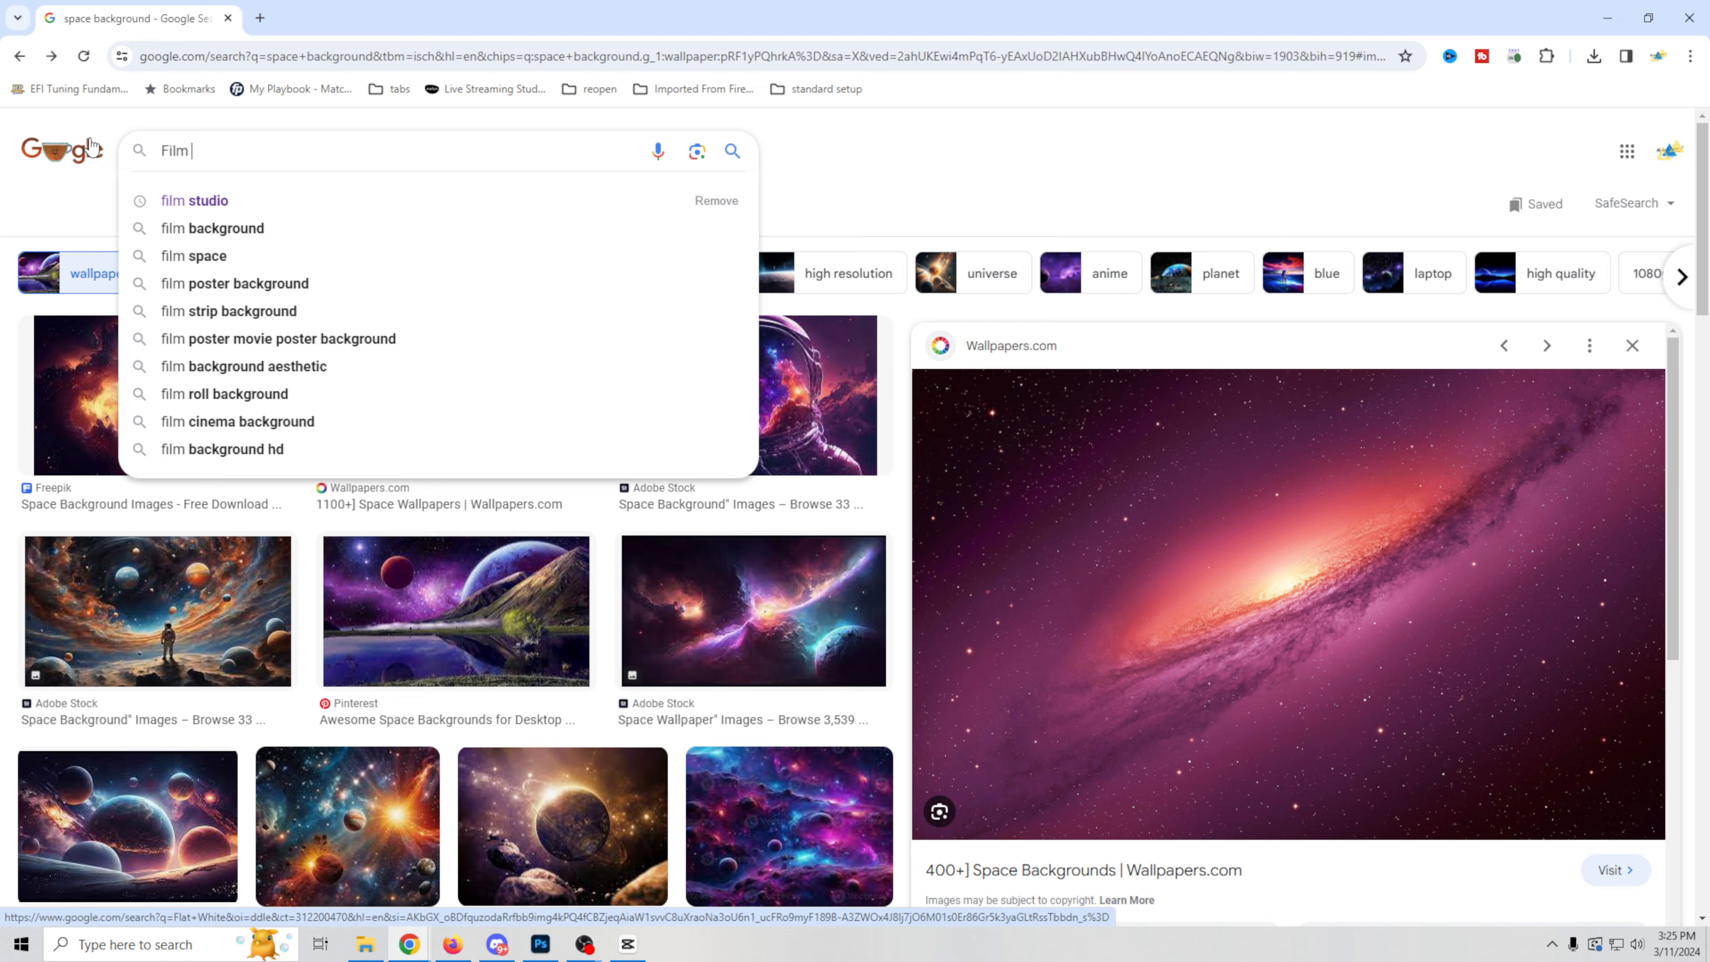
text(studio)
key(Return)
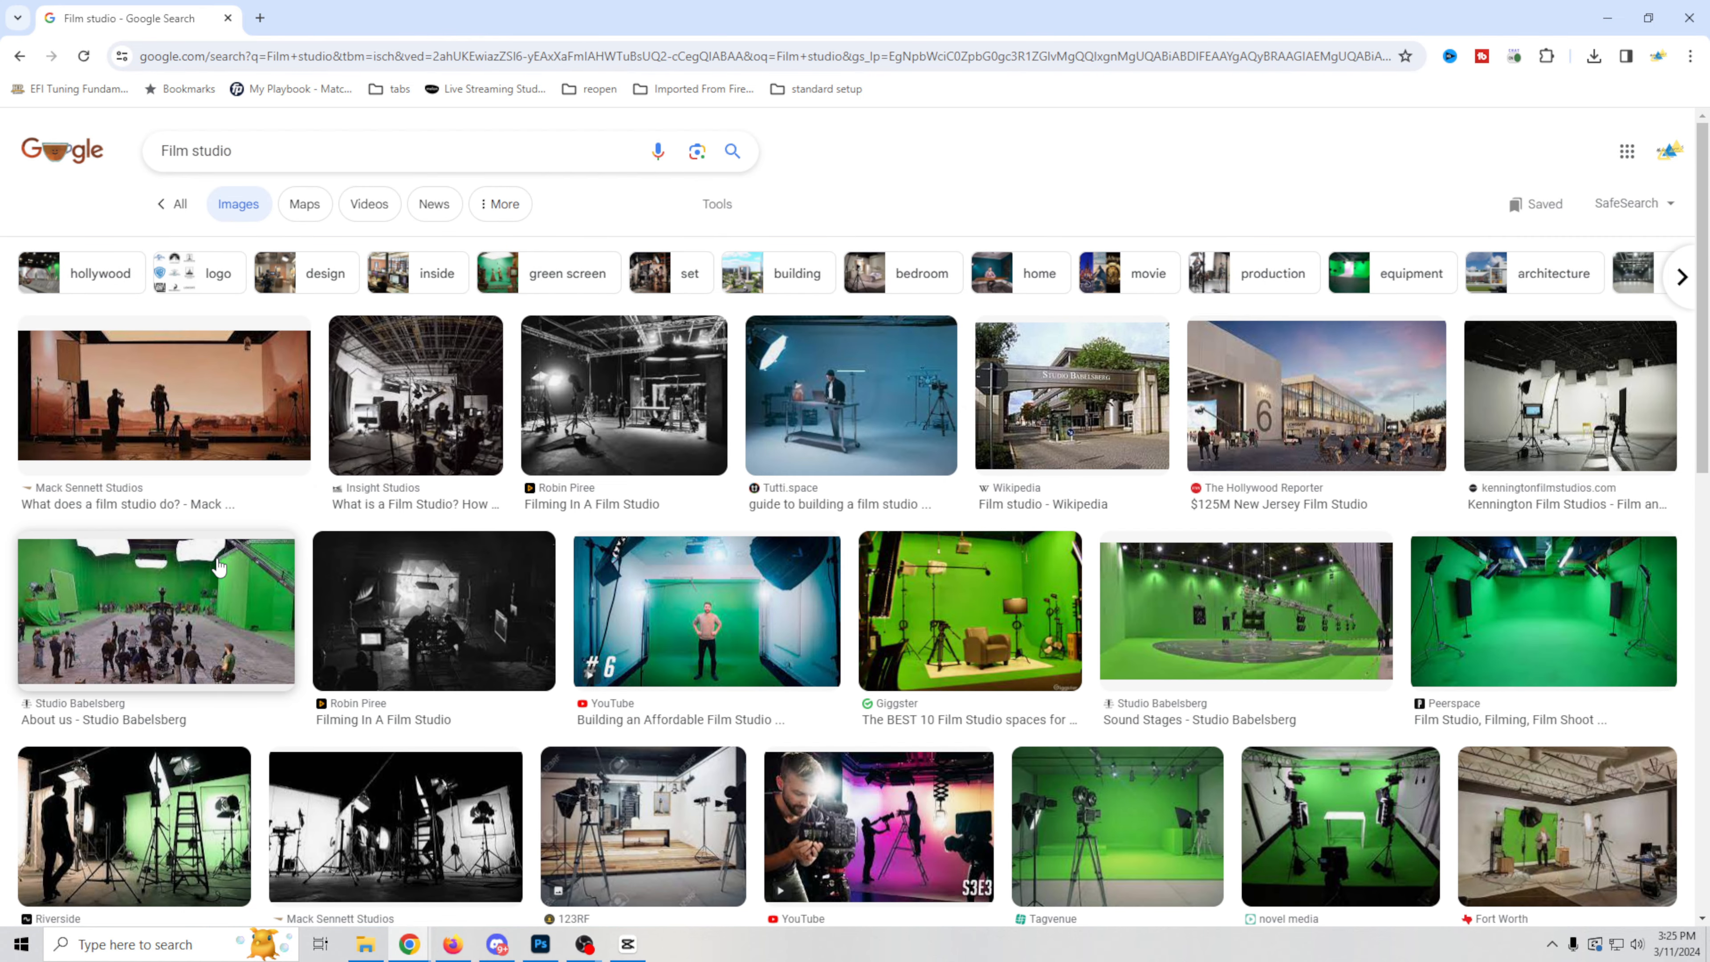
scroll(218, 568, down, 2)
scroll(218, 568, down, 2)
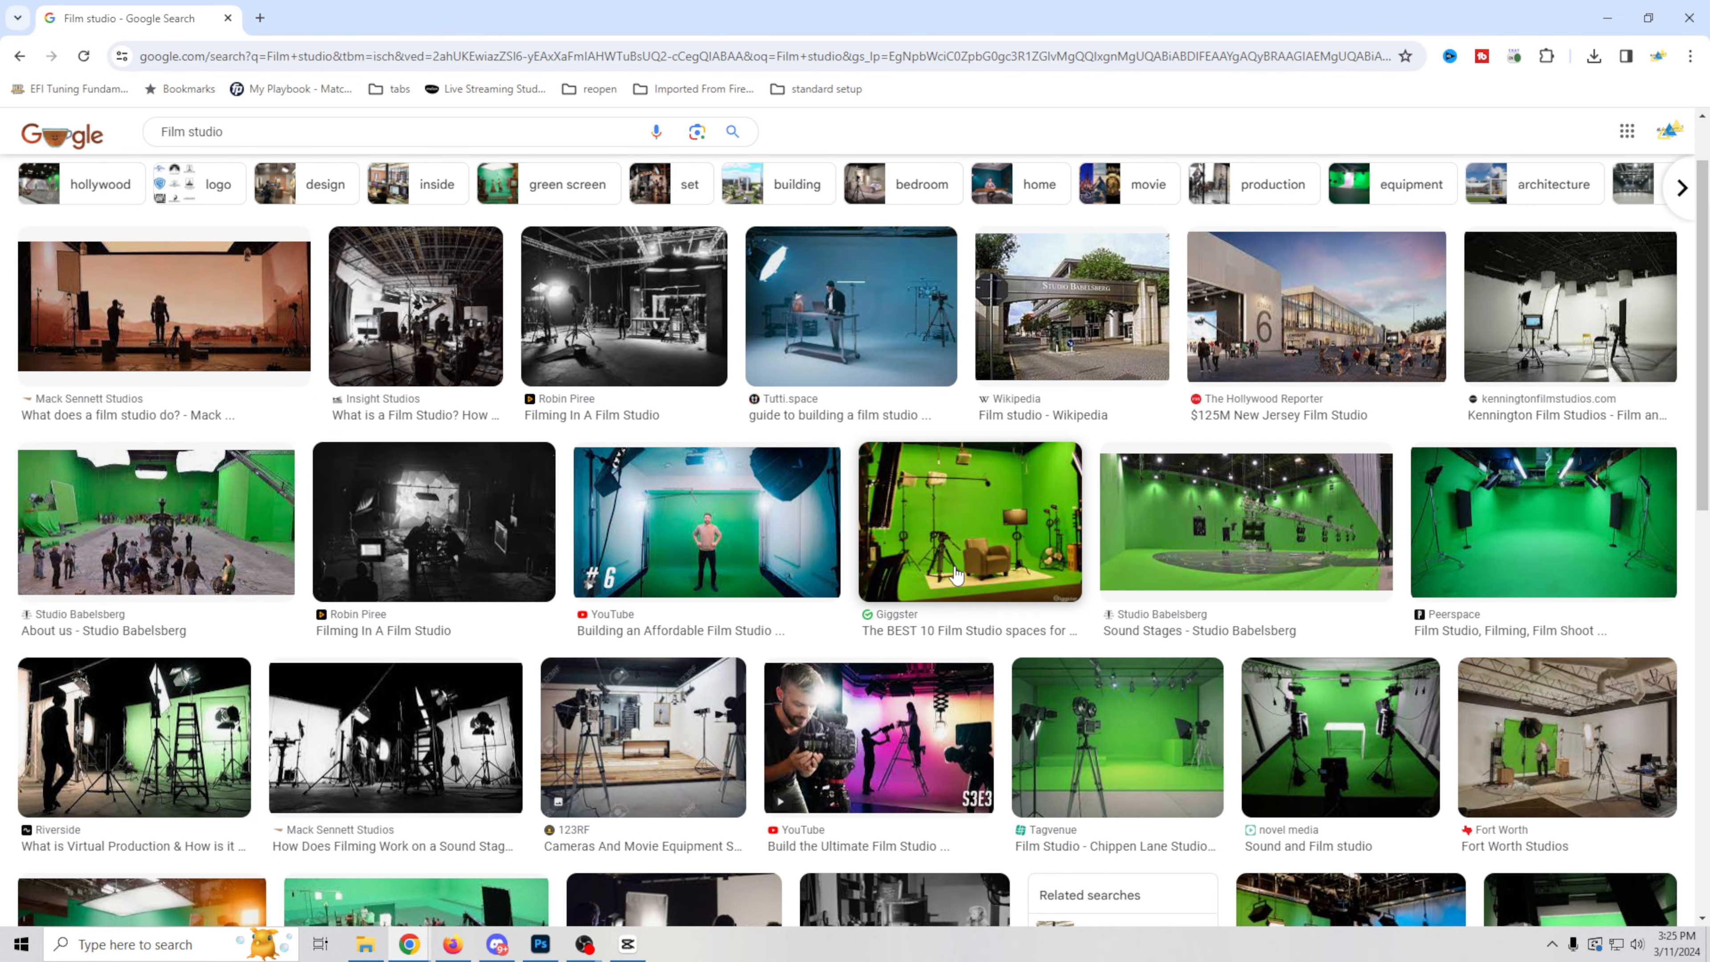
Step: Browse further film studio image results and preview several, including the Oslo storage facility, the before-and-after YouTube studio and Zlin Film Studio
click(515, 620)
scroll(515, 621, down, 5)
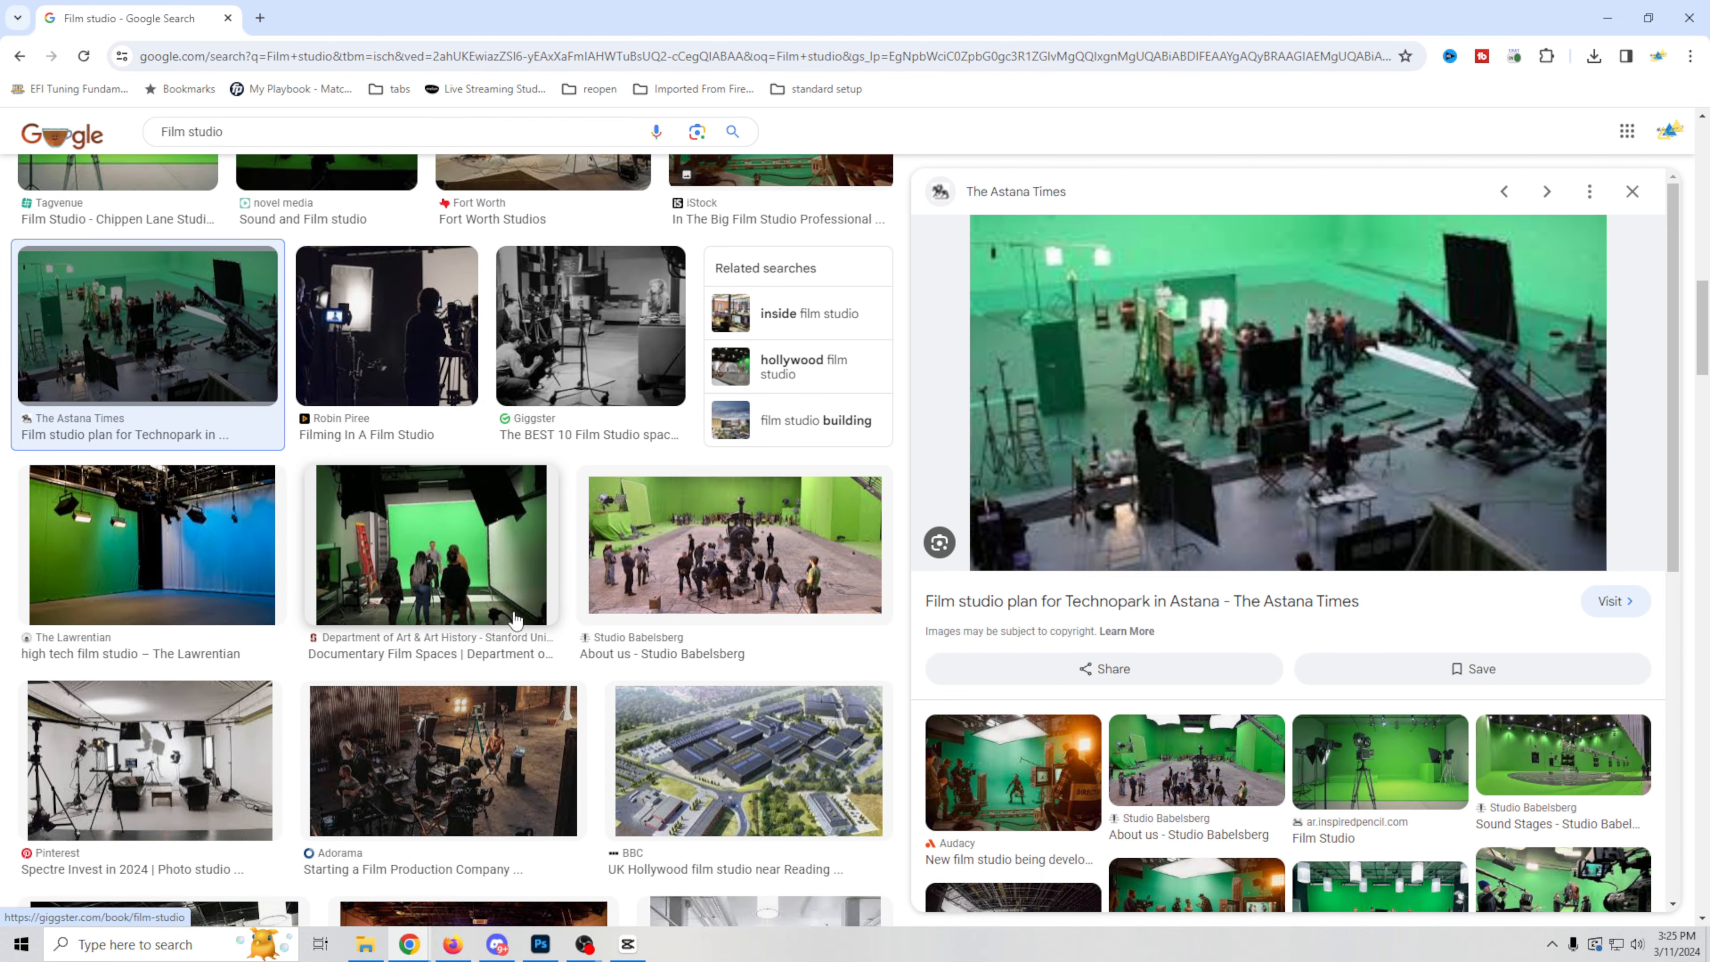
scroll(515, 620, down, 8)
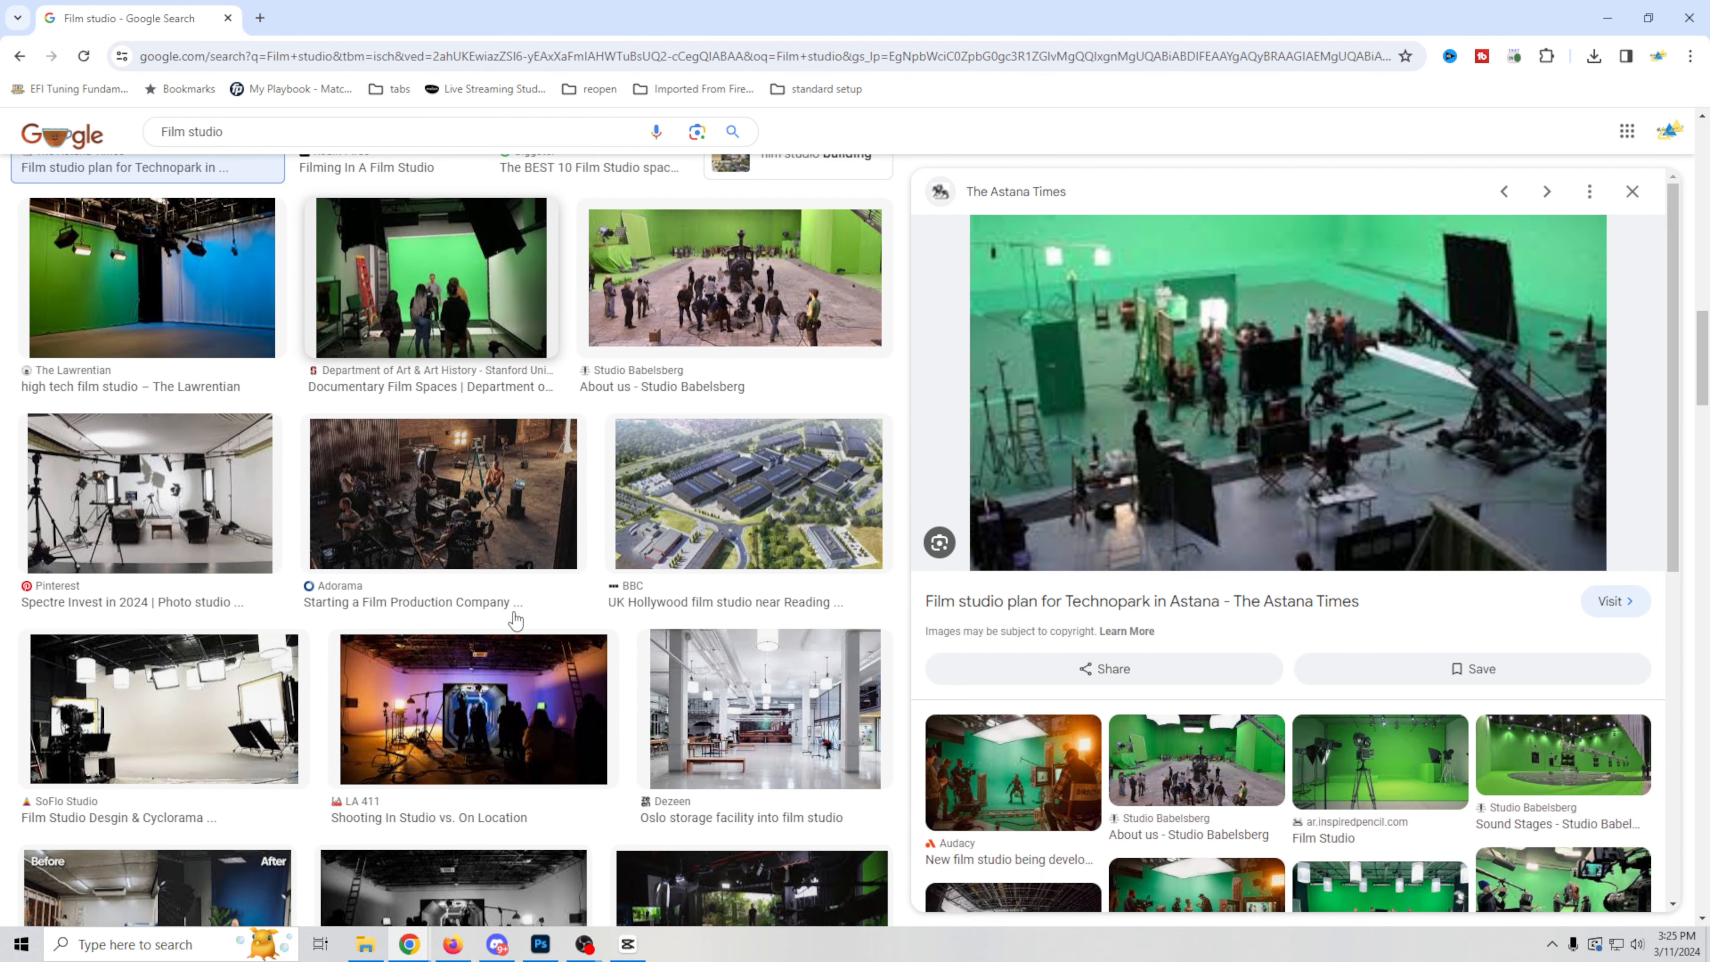
click(774, 469)
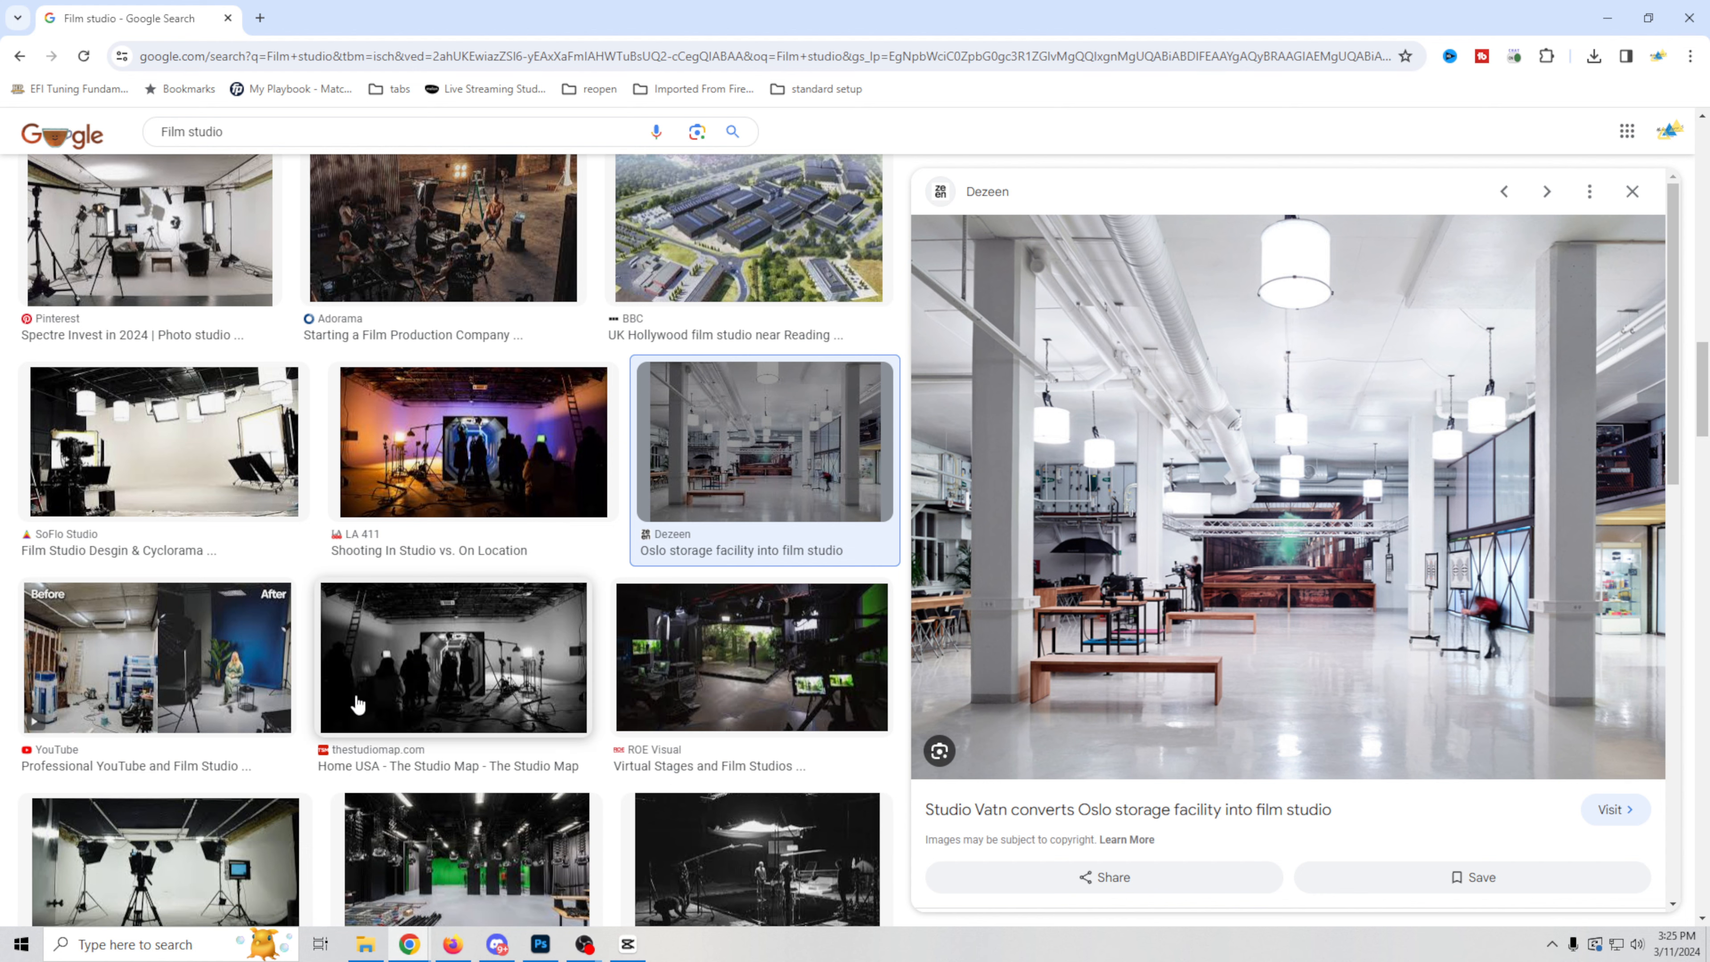
click(202, 687)
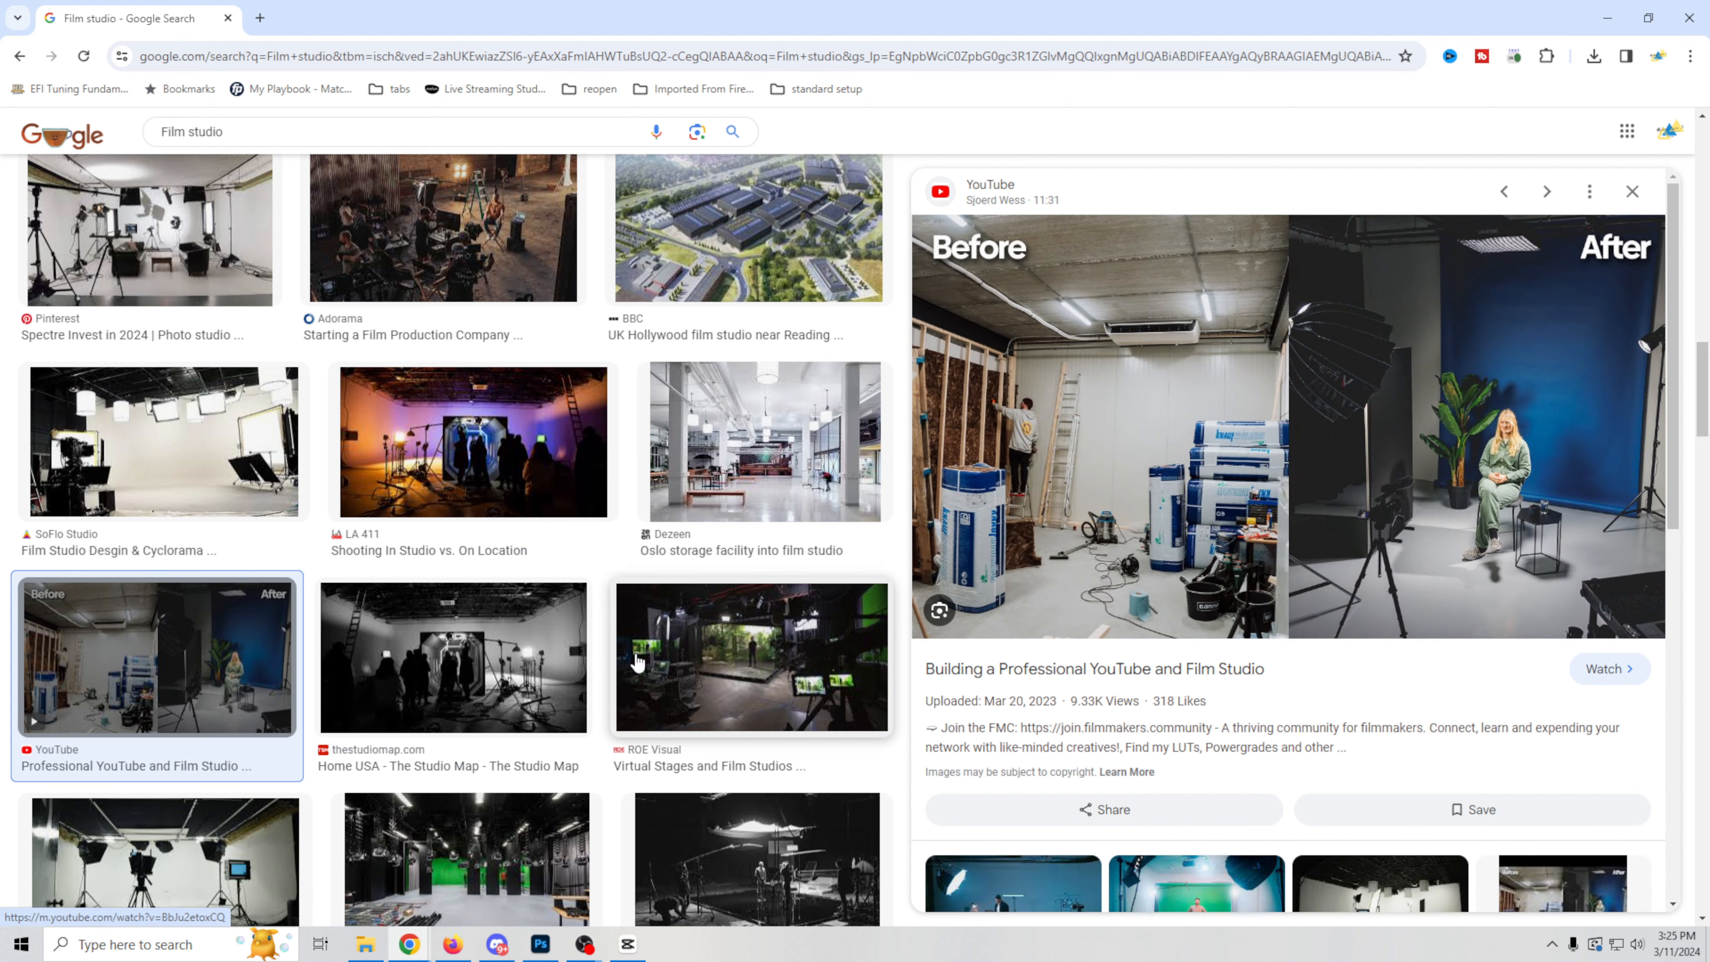
click(451, 835)
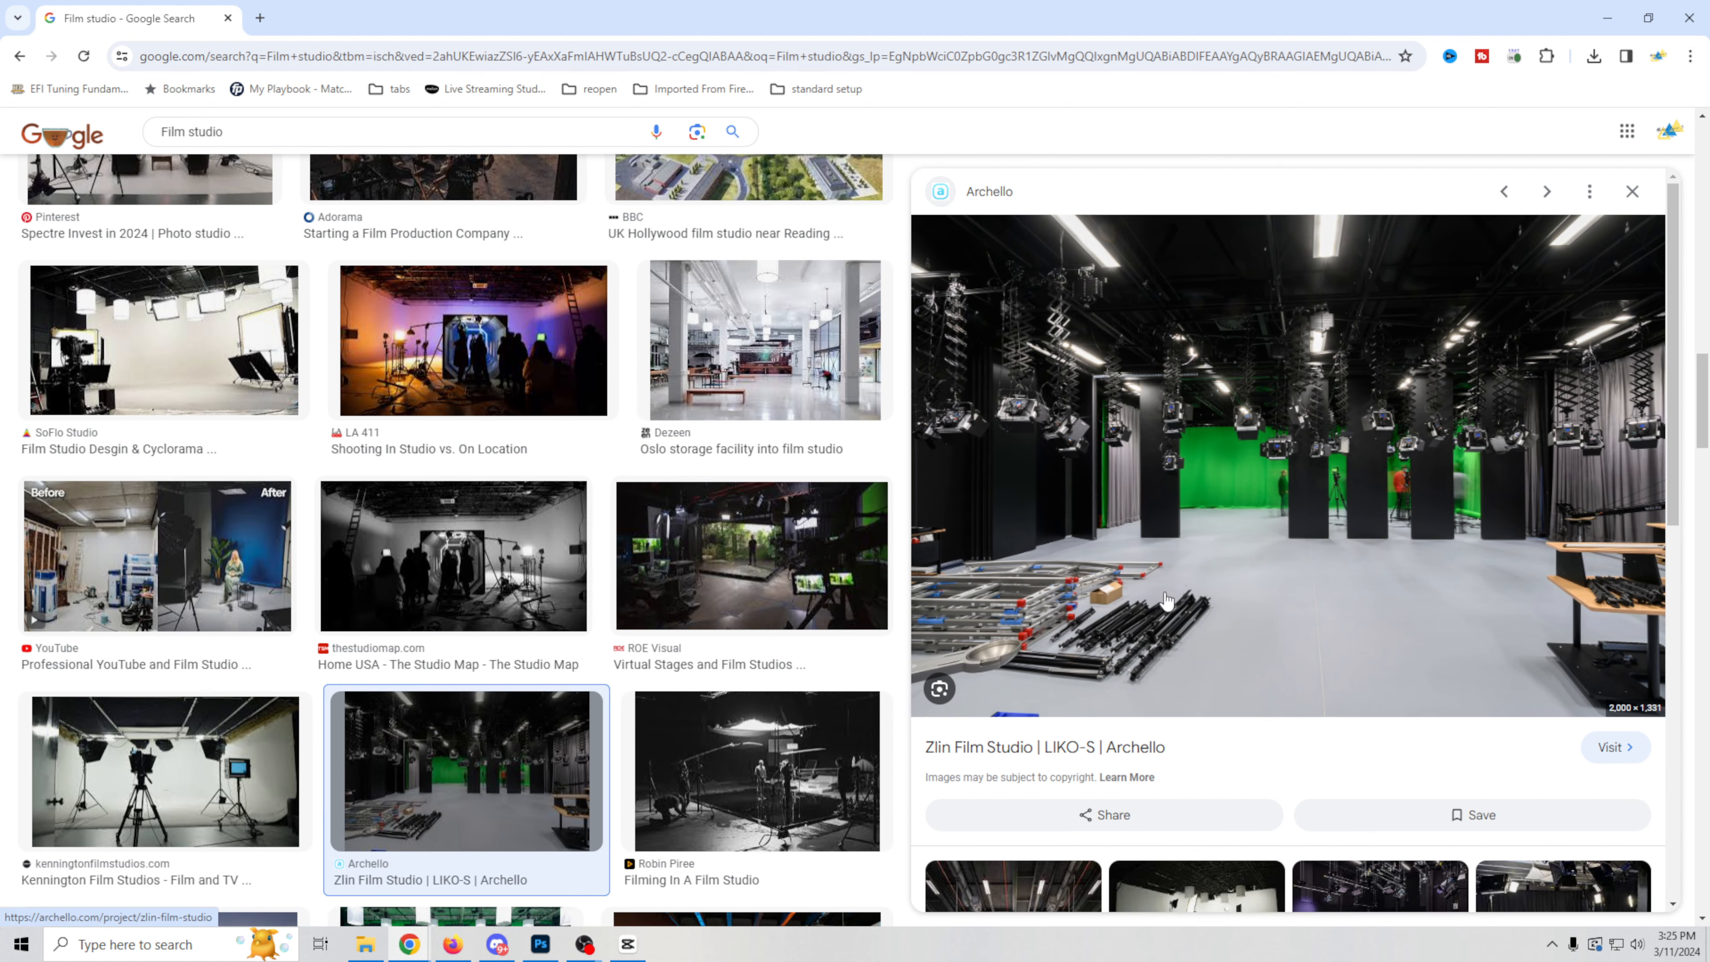
Step: Switch to Photoshop and create a 1920 x 1080 px document at 300 ppi with transparent background contents
click(1608, 18)
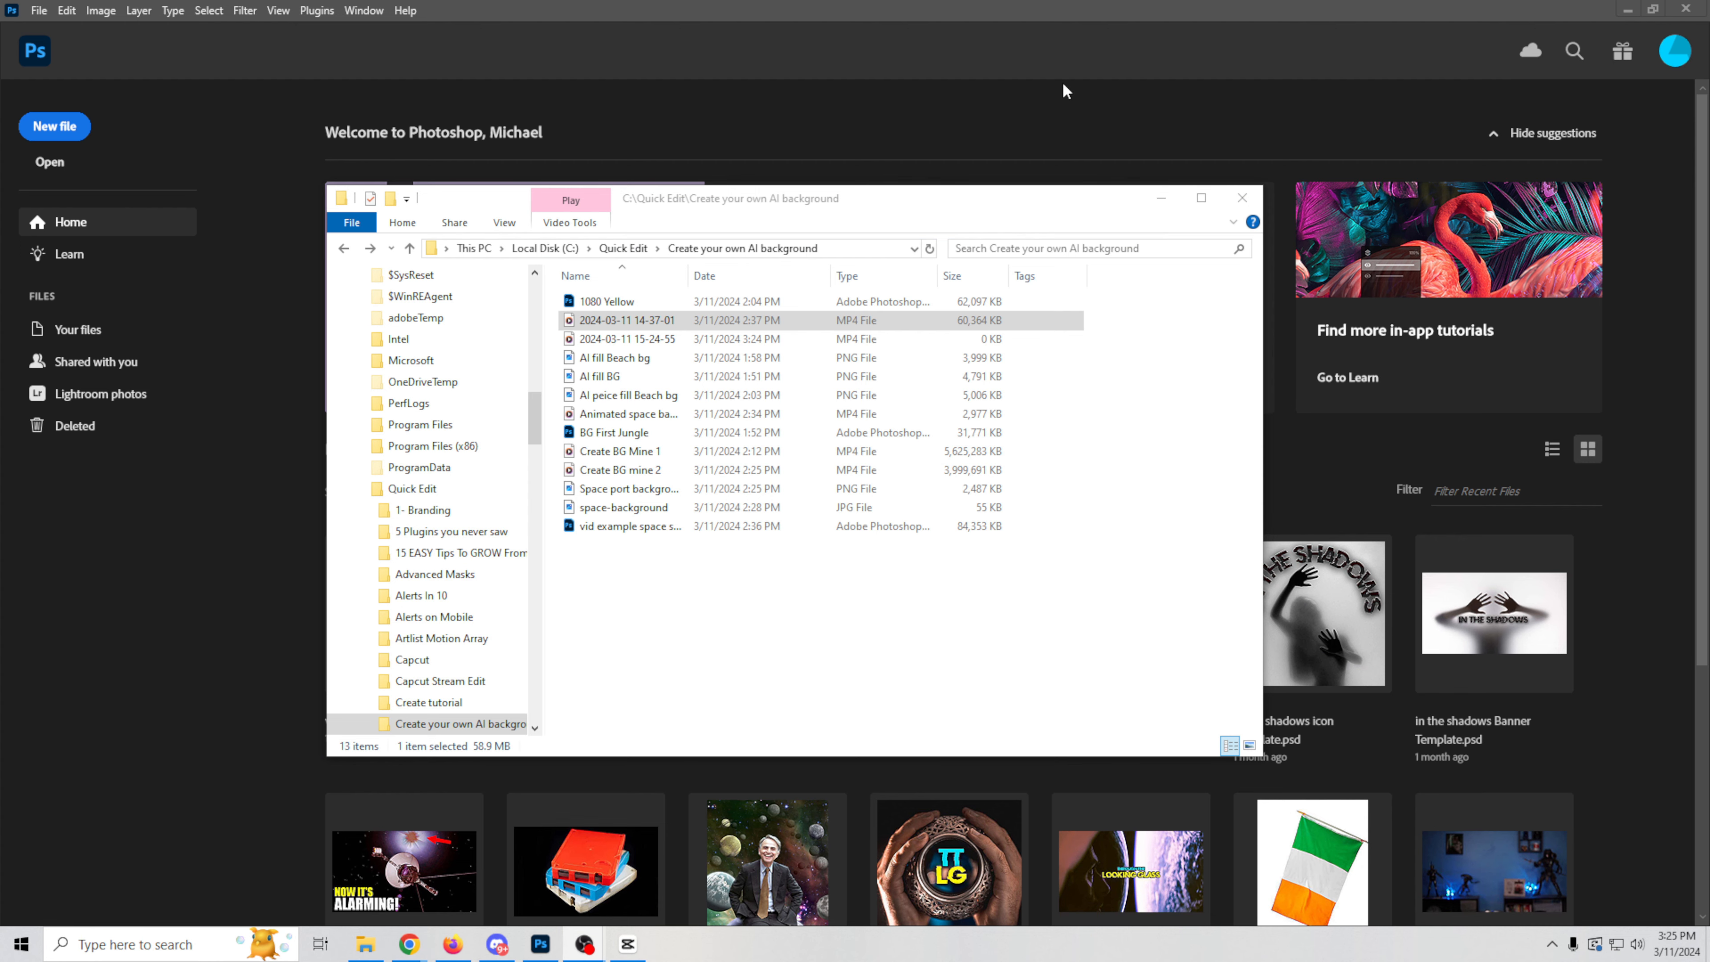
click(1069, 41)
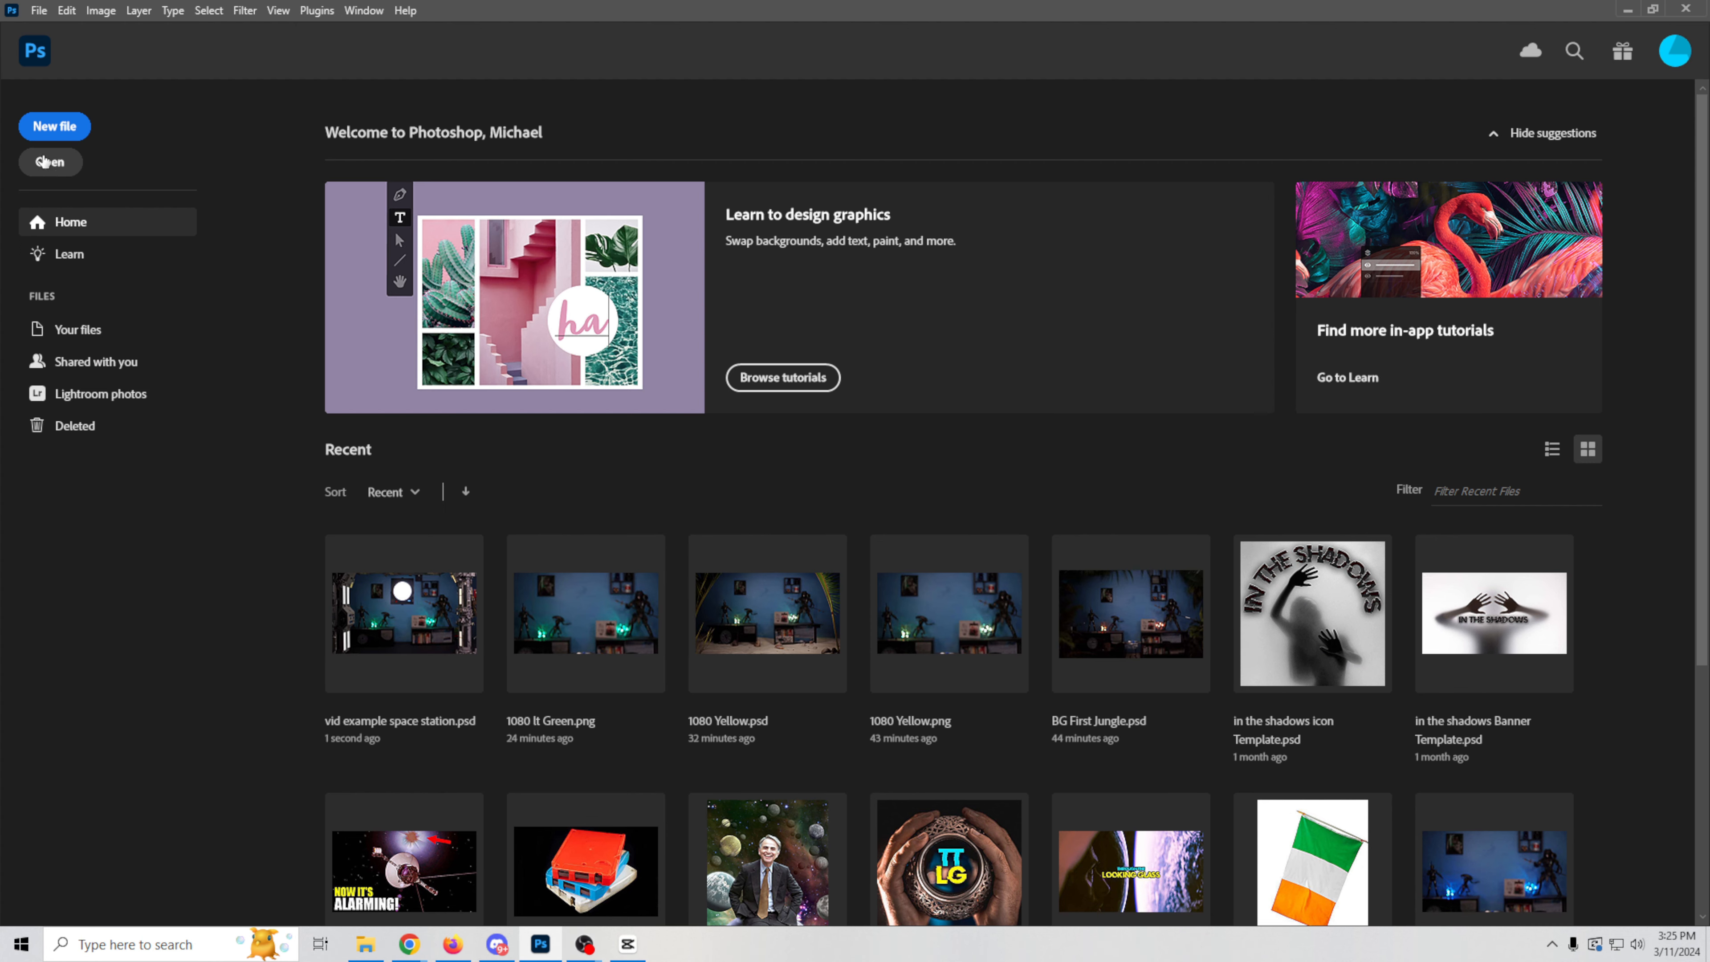
click(54, 128)
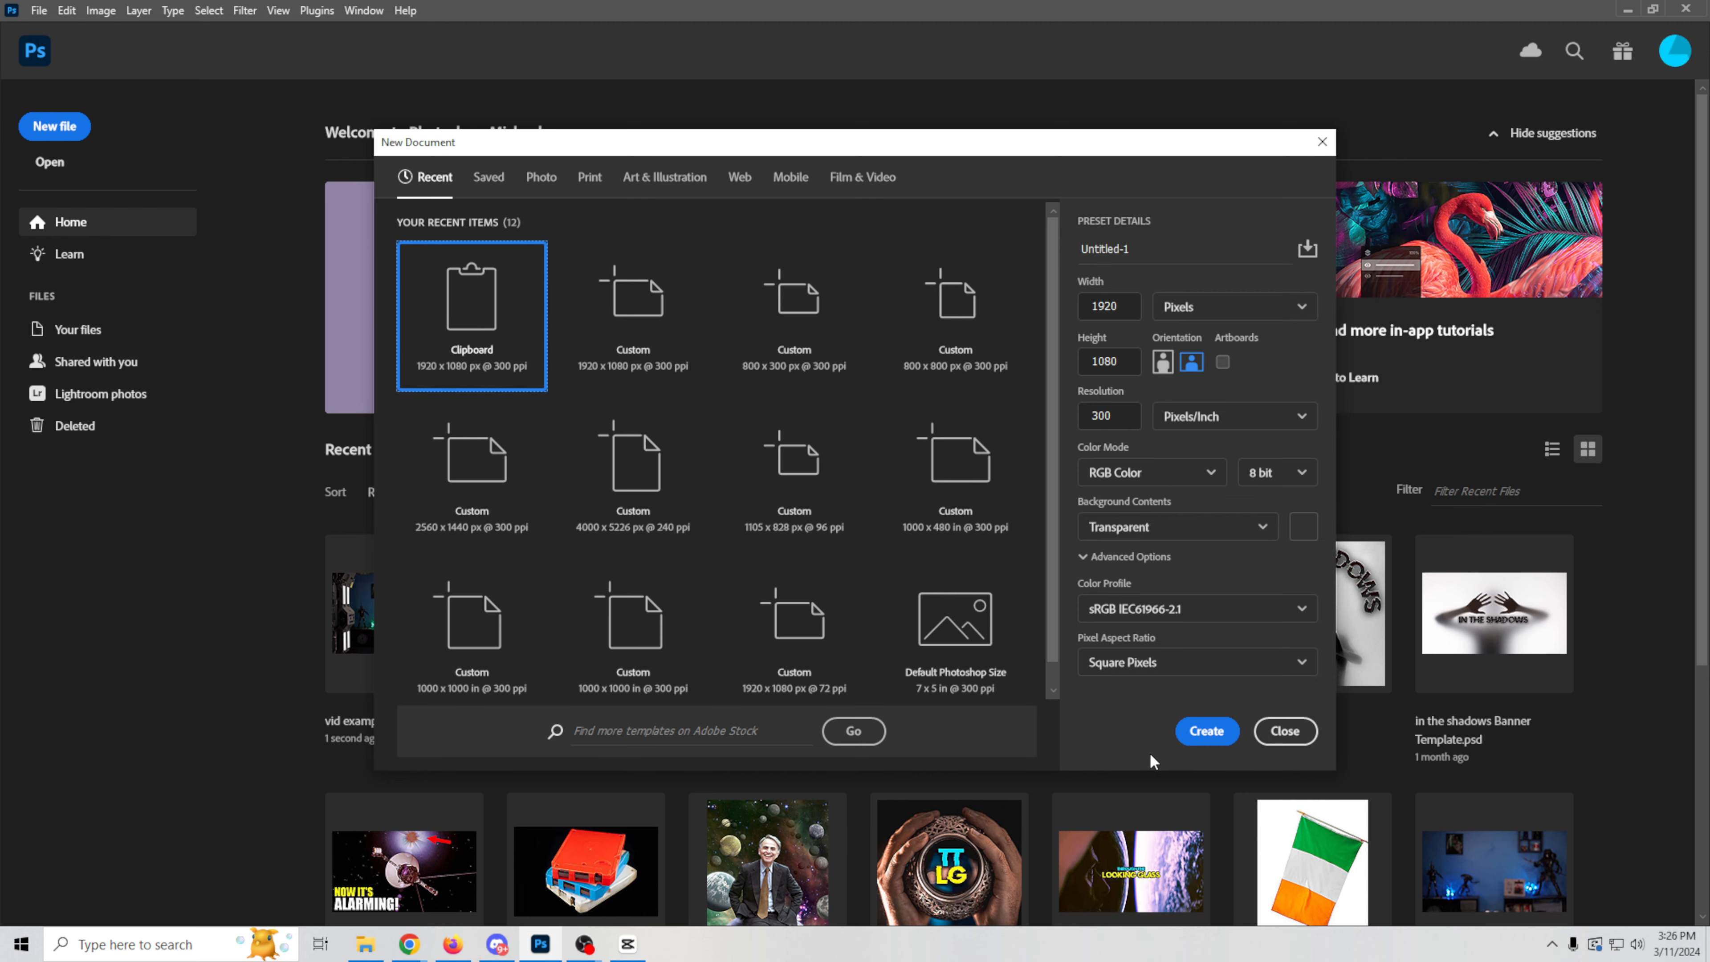
click(1200, 736)
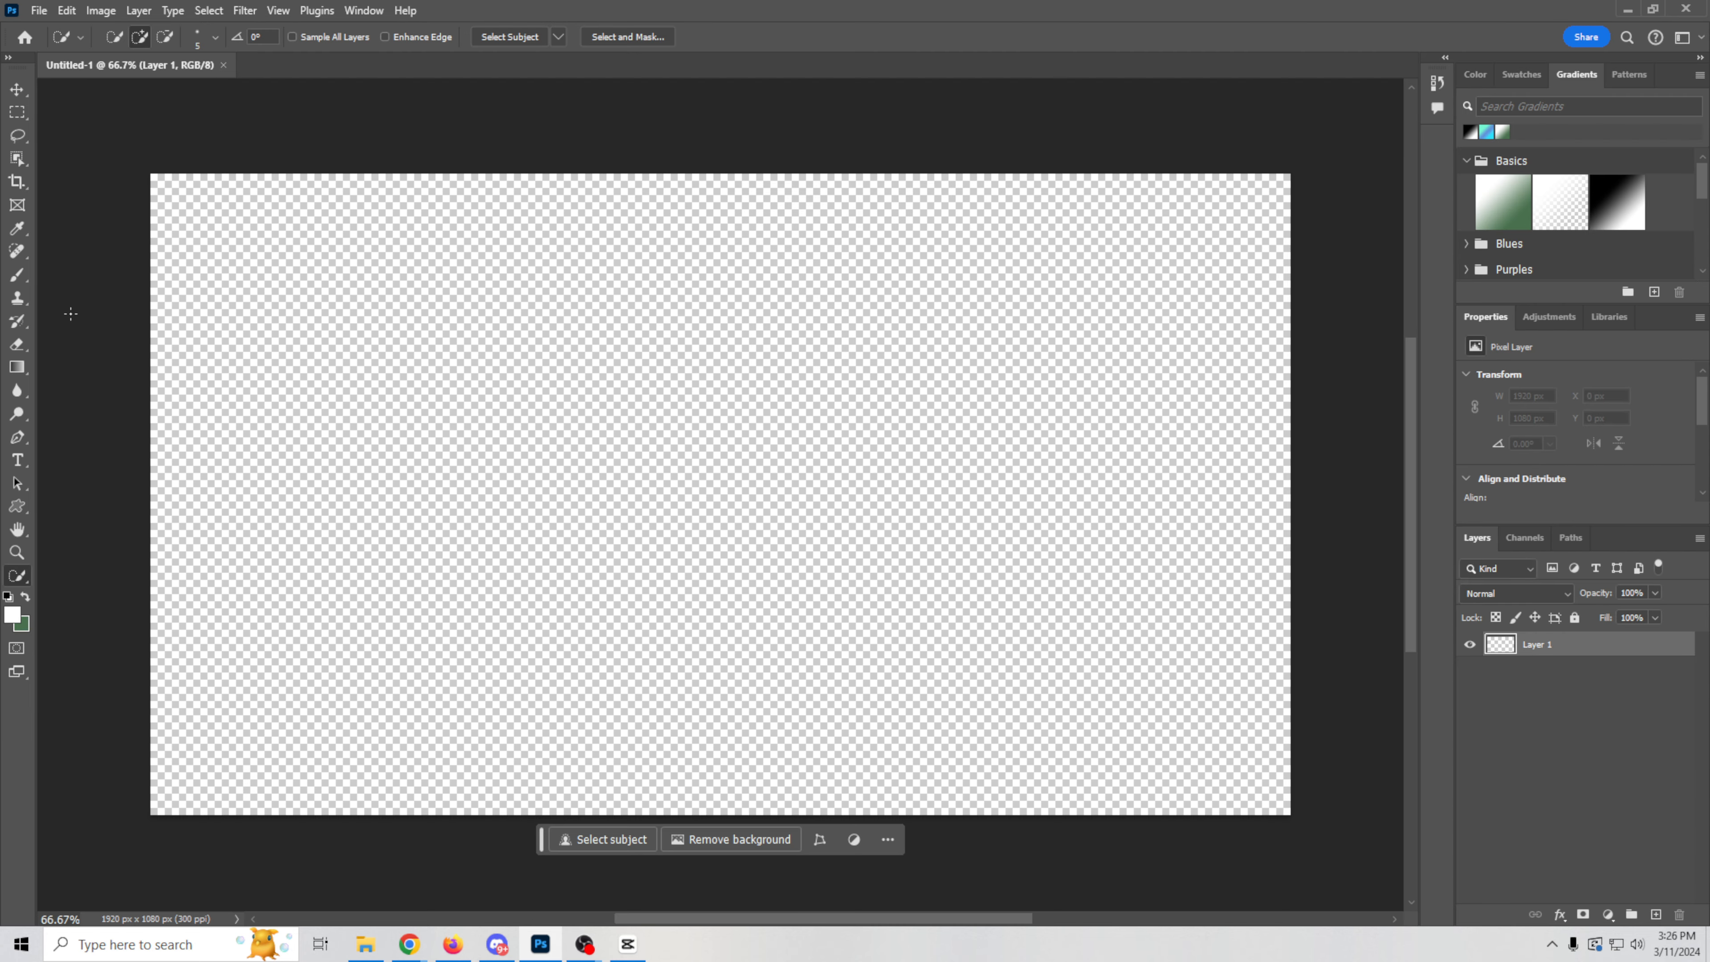
Step: Select the whole canvas with the Rectangular Marquee and run Generative Fill with the prompt "Jungle studio"
click(17, 112)
drag(130, 154, 1327, 865)
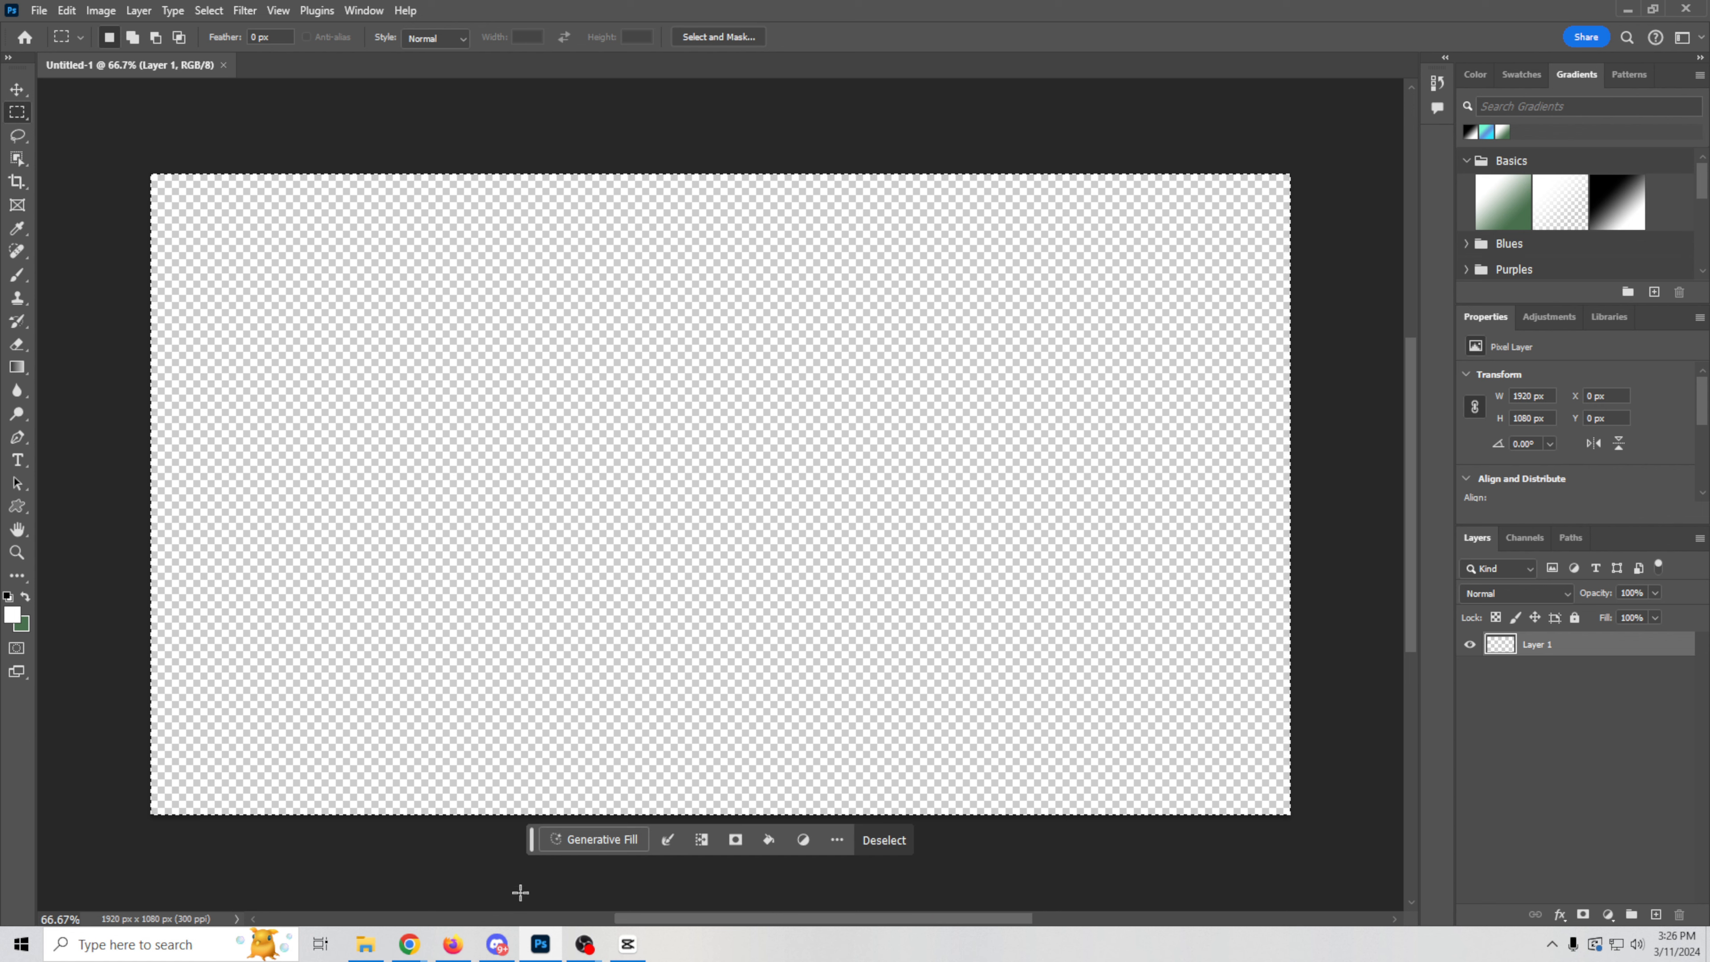
click(583, 848)
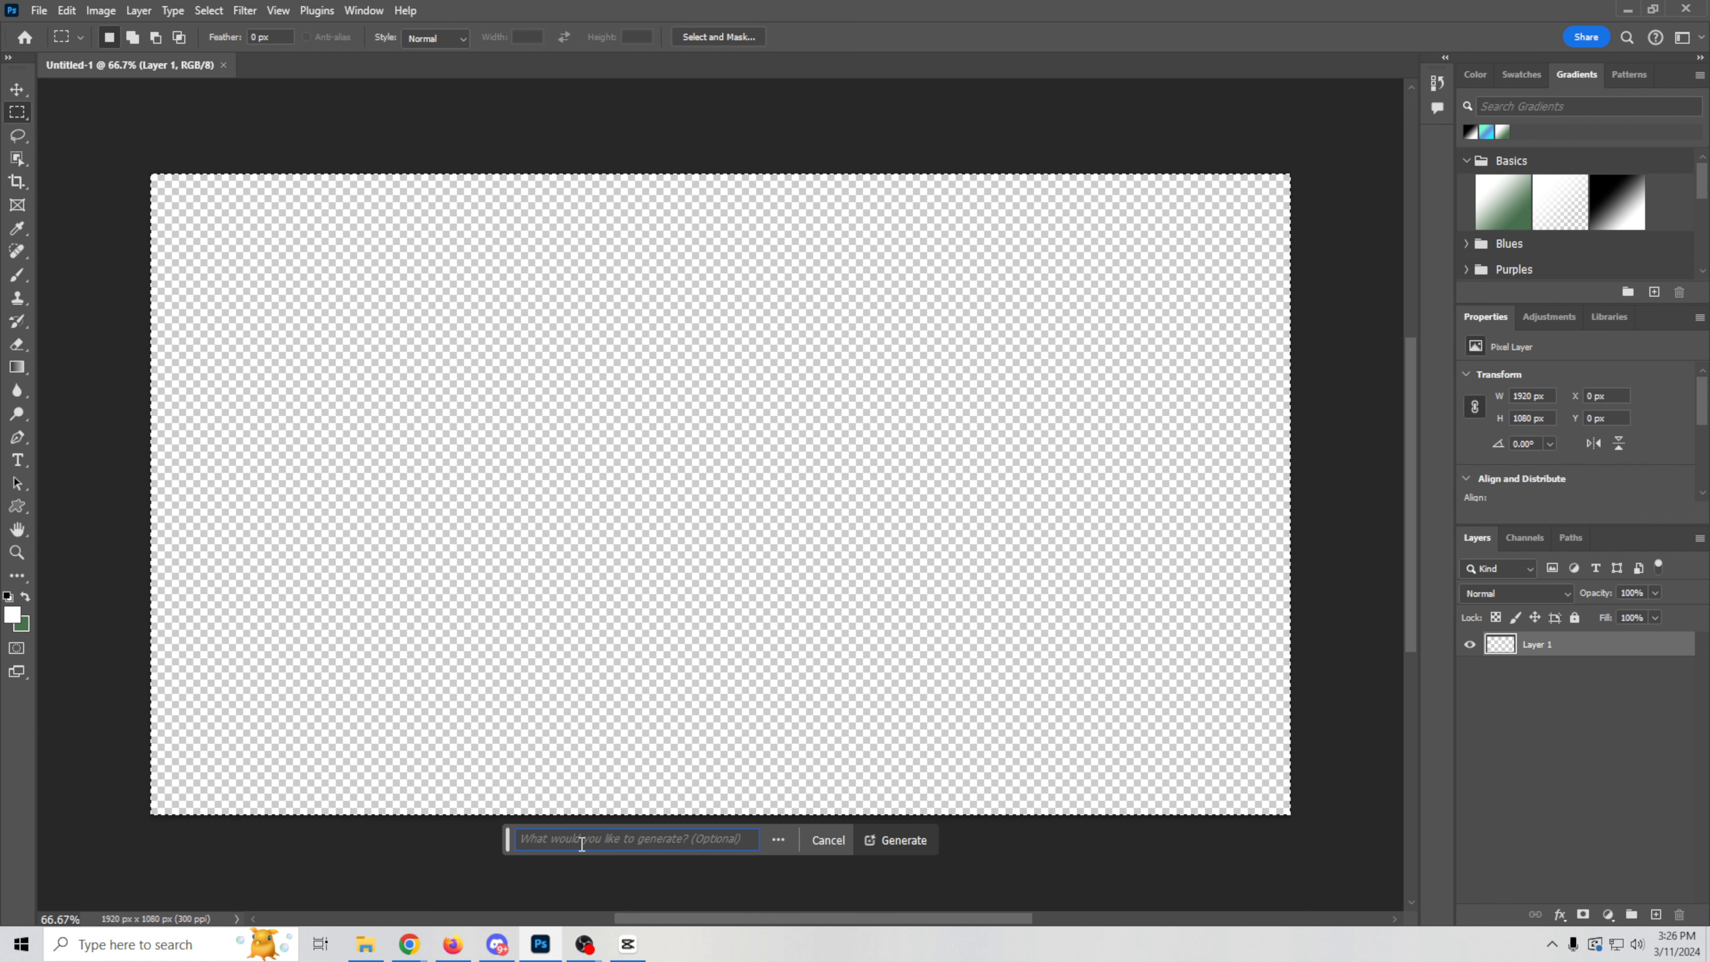
text(Jungle studio)
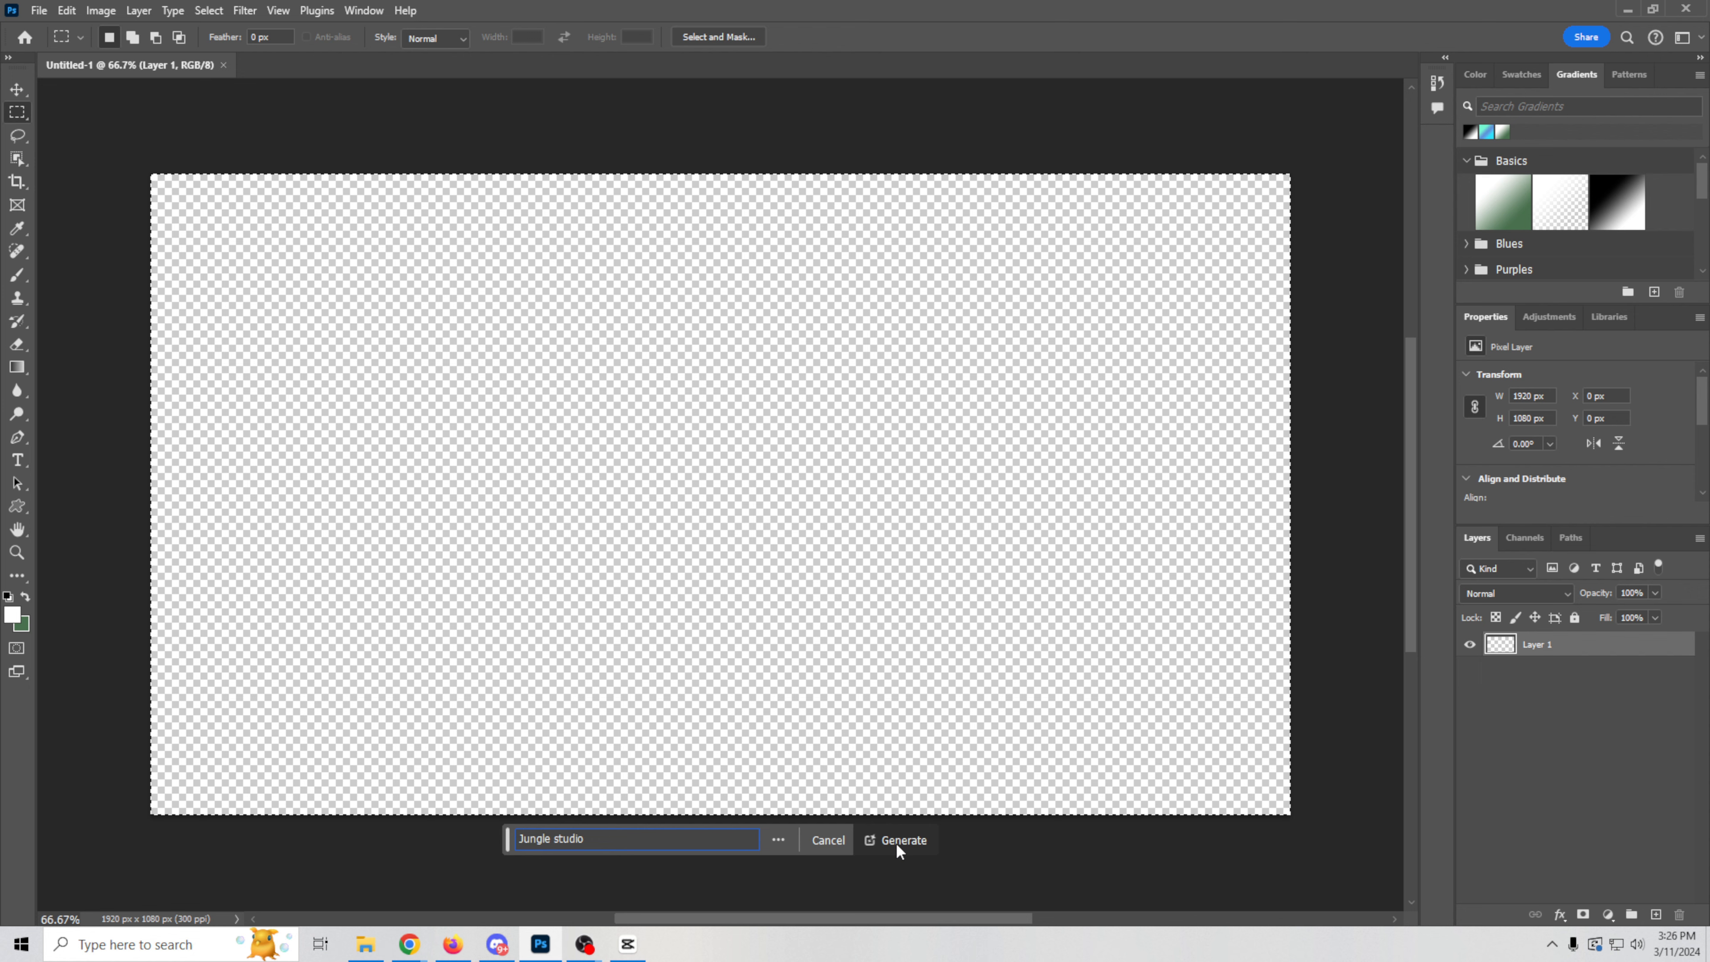
click(899, 842)
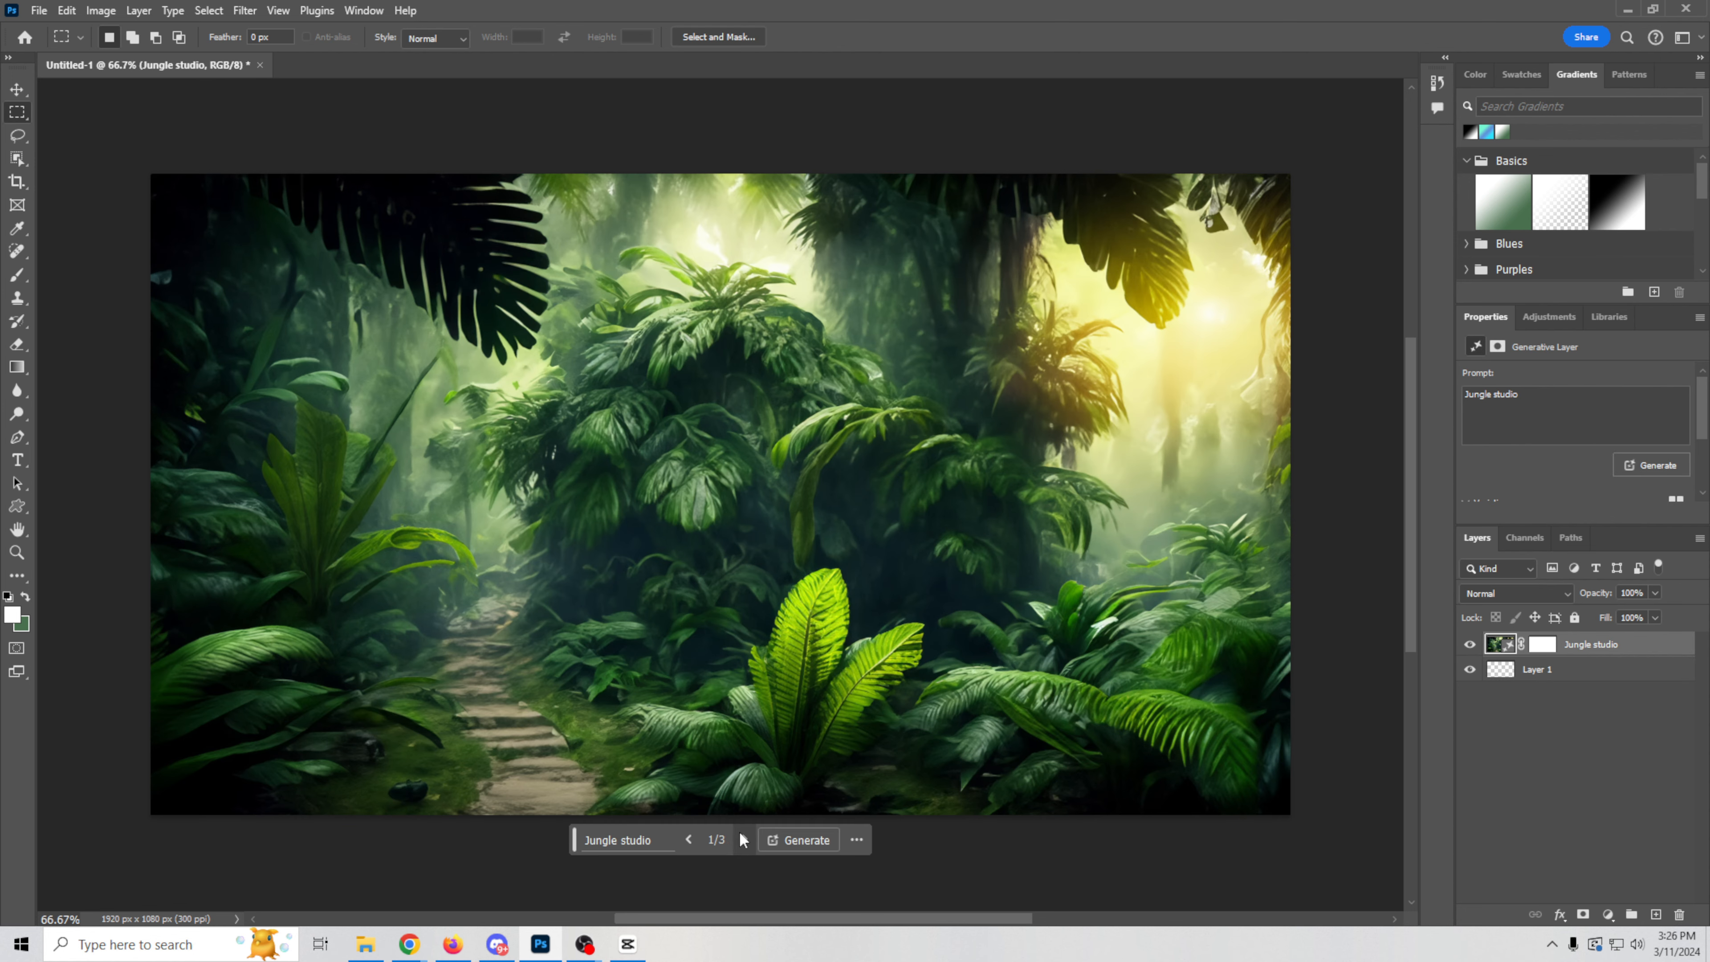
Step: Compare the generated jungle studio variations and return to the second one
click(743, 839)
click(743, 839)
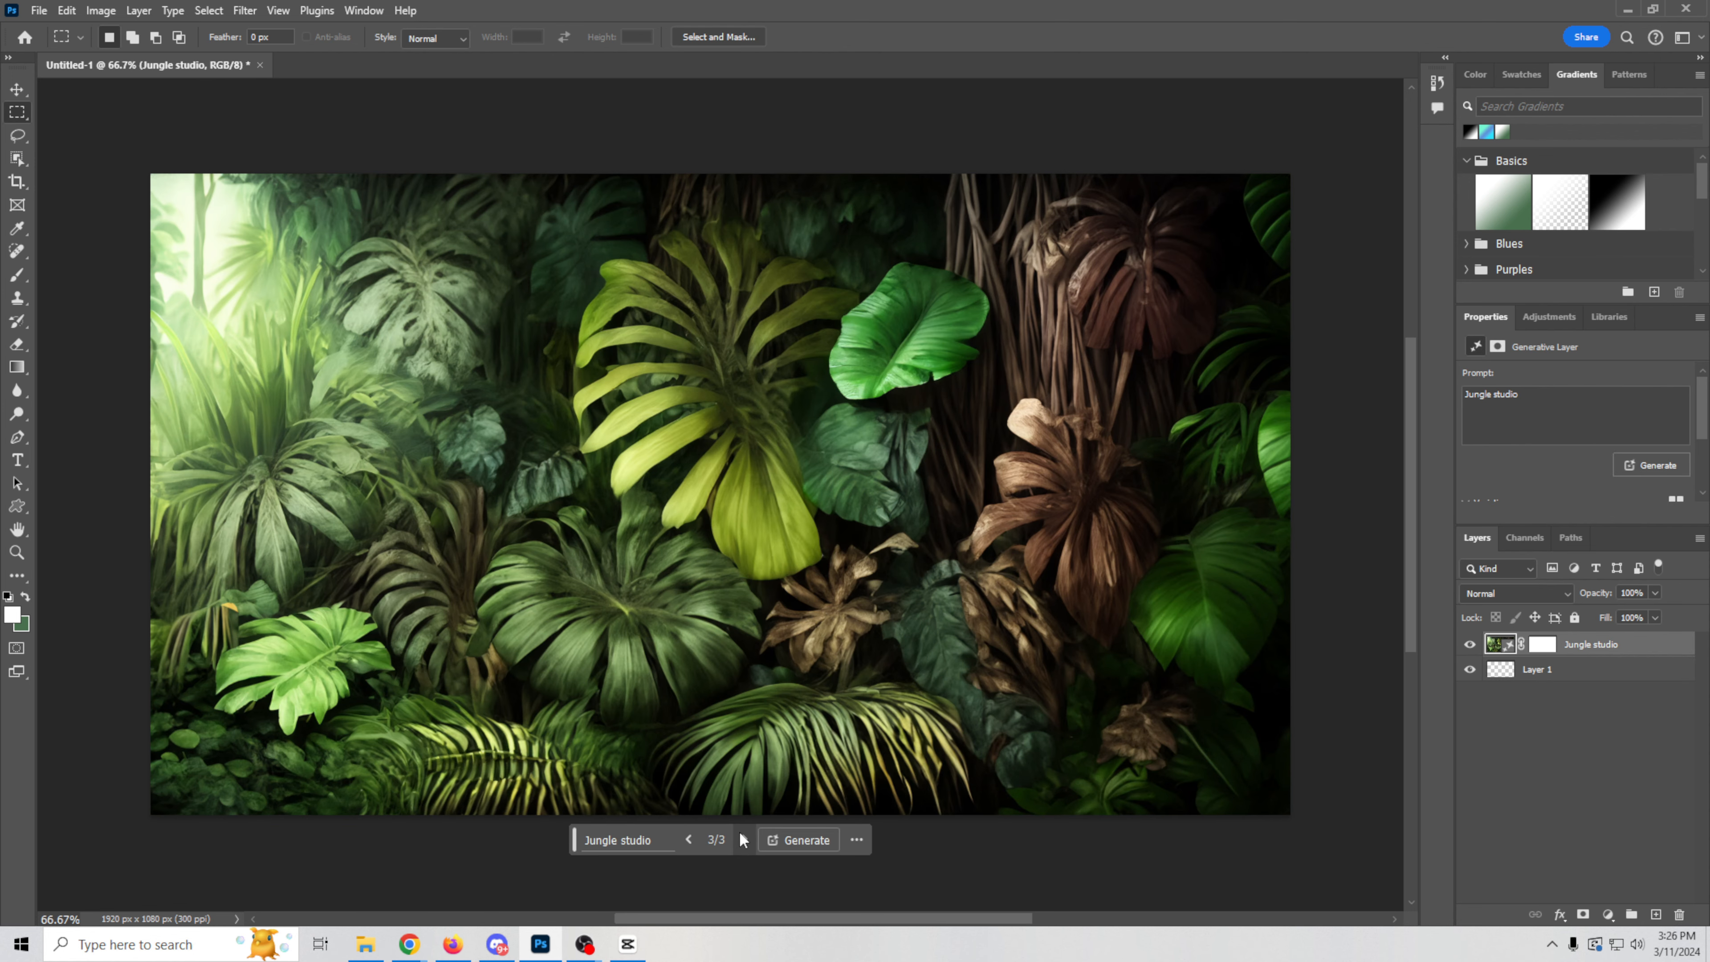
click(689, 839)
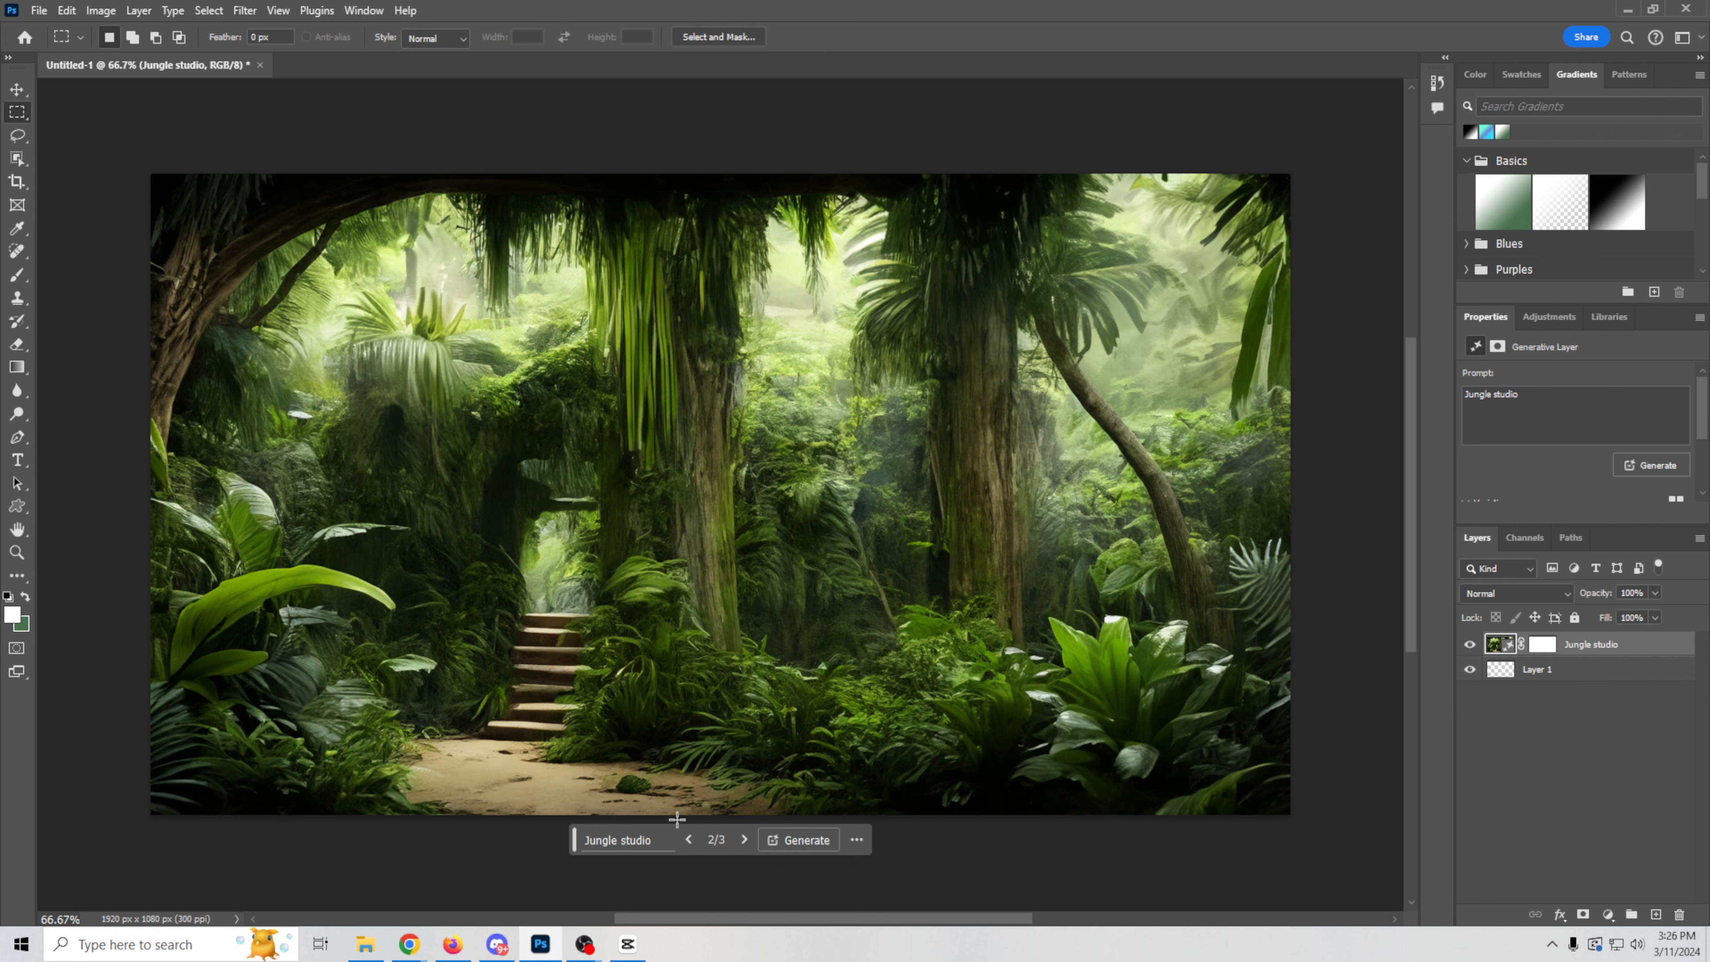
Step: Change the generative layer's prompt to "Jungle film studio" and generate new variations
click(1494, 394)
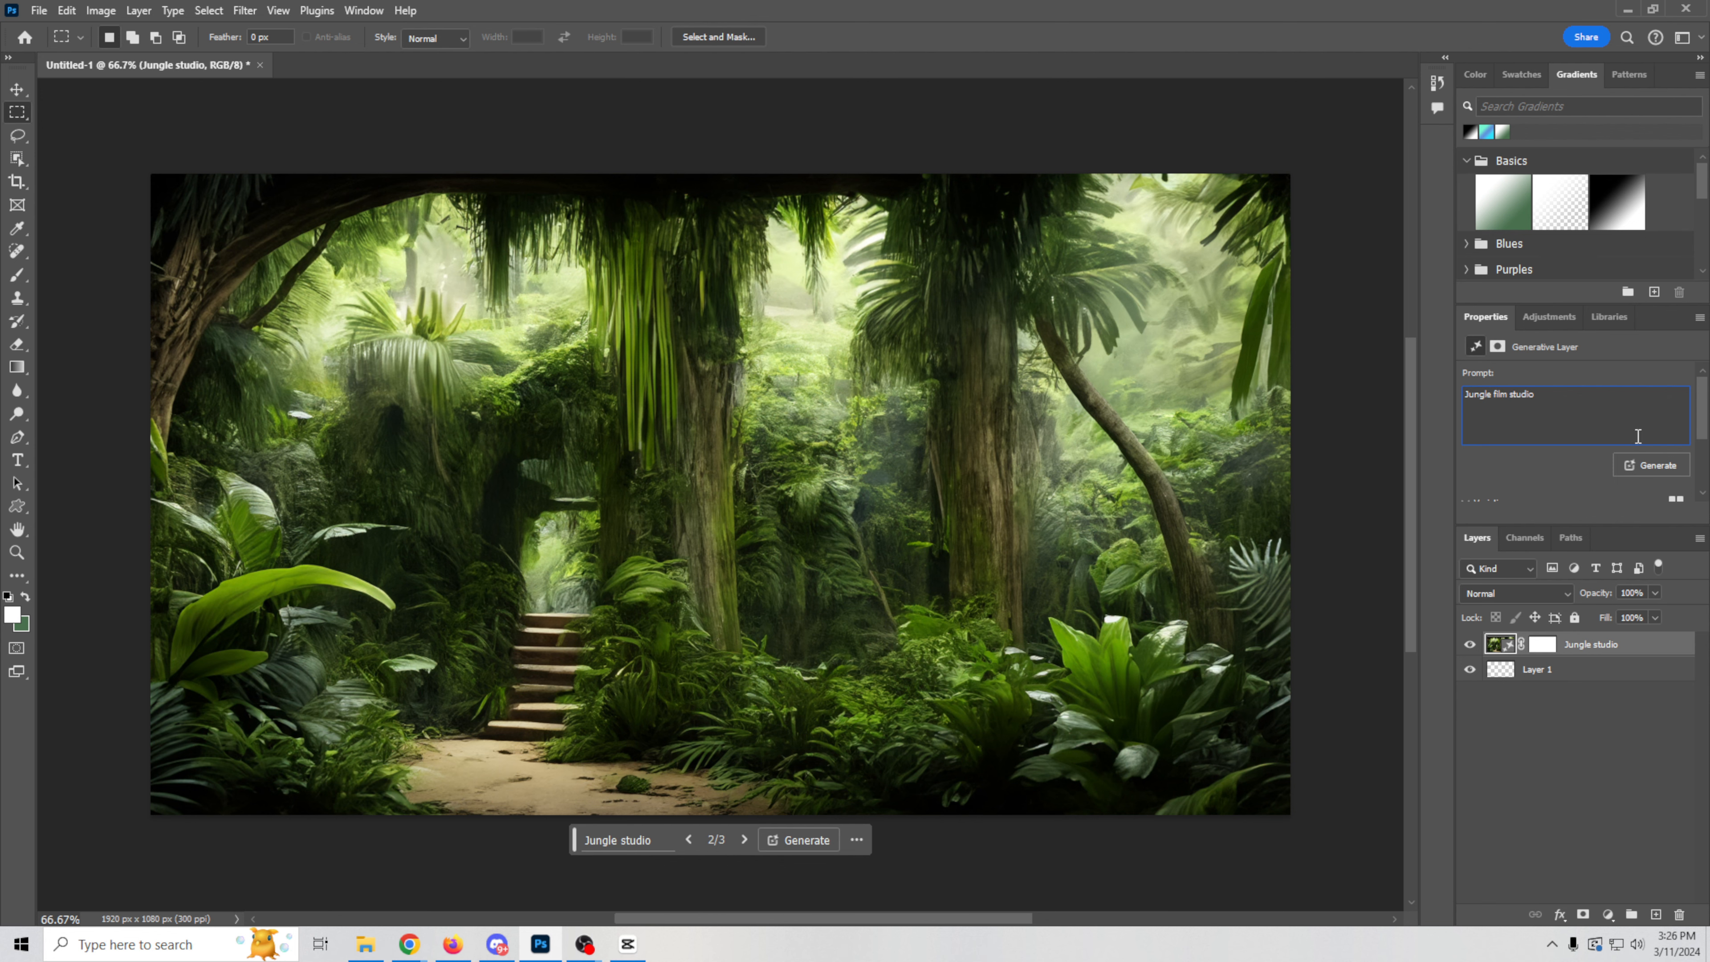
text(film)
click(1646, 465)
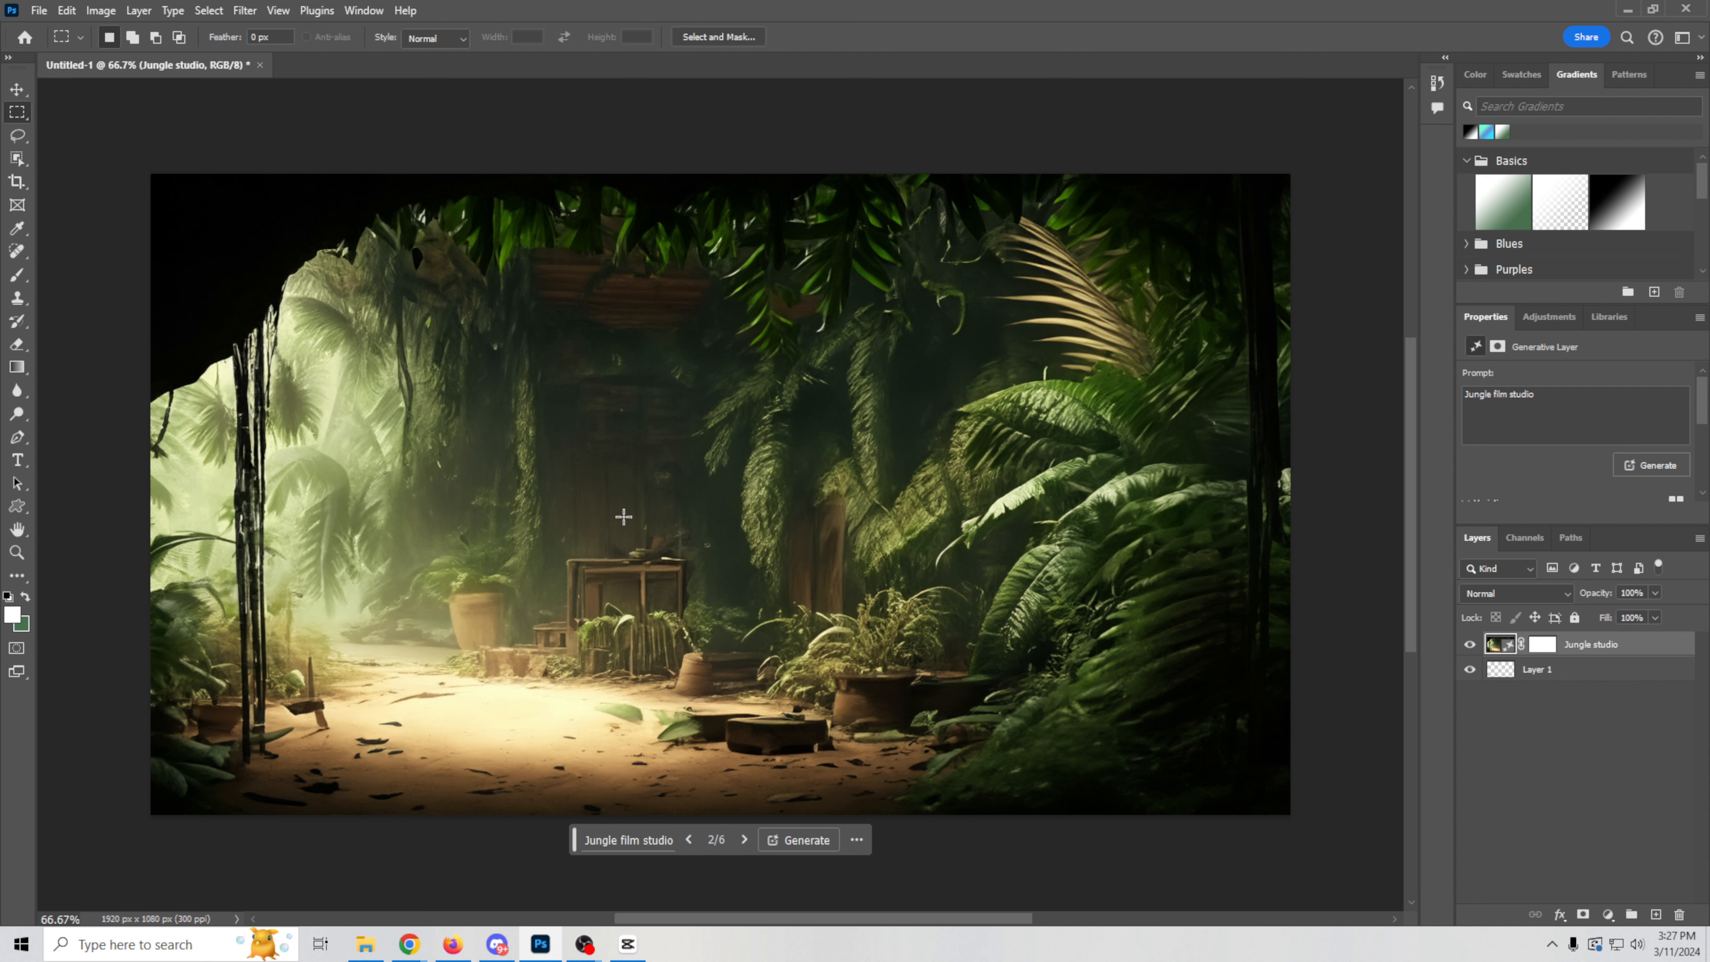
Step: Compare the jungle film studio variations and generate again with the prompt changed to "Jungle film set"
click(744, 840)
click(689, 840)
double_click(1517, 394)
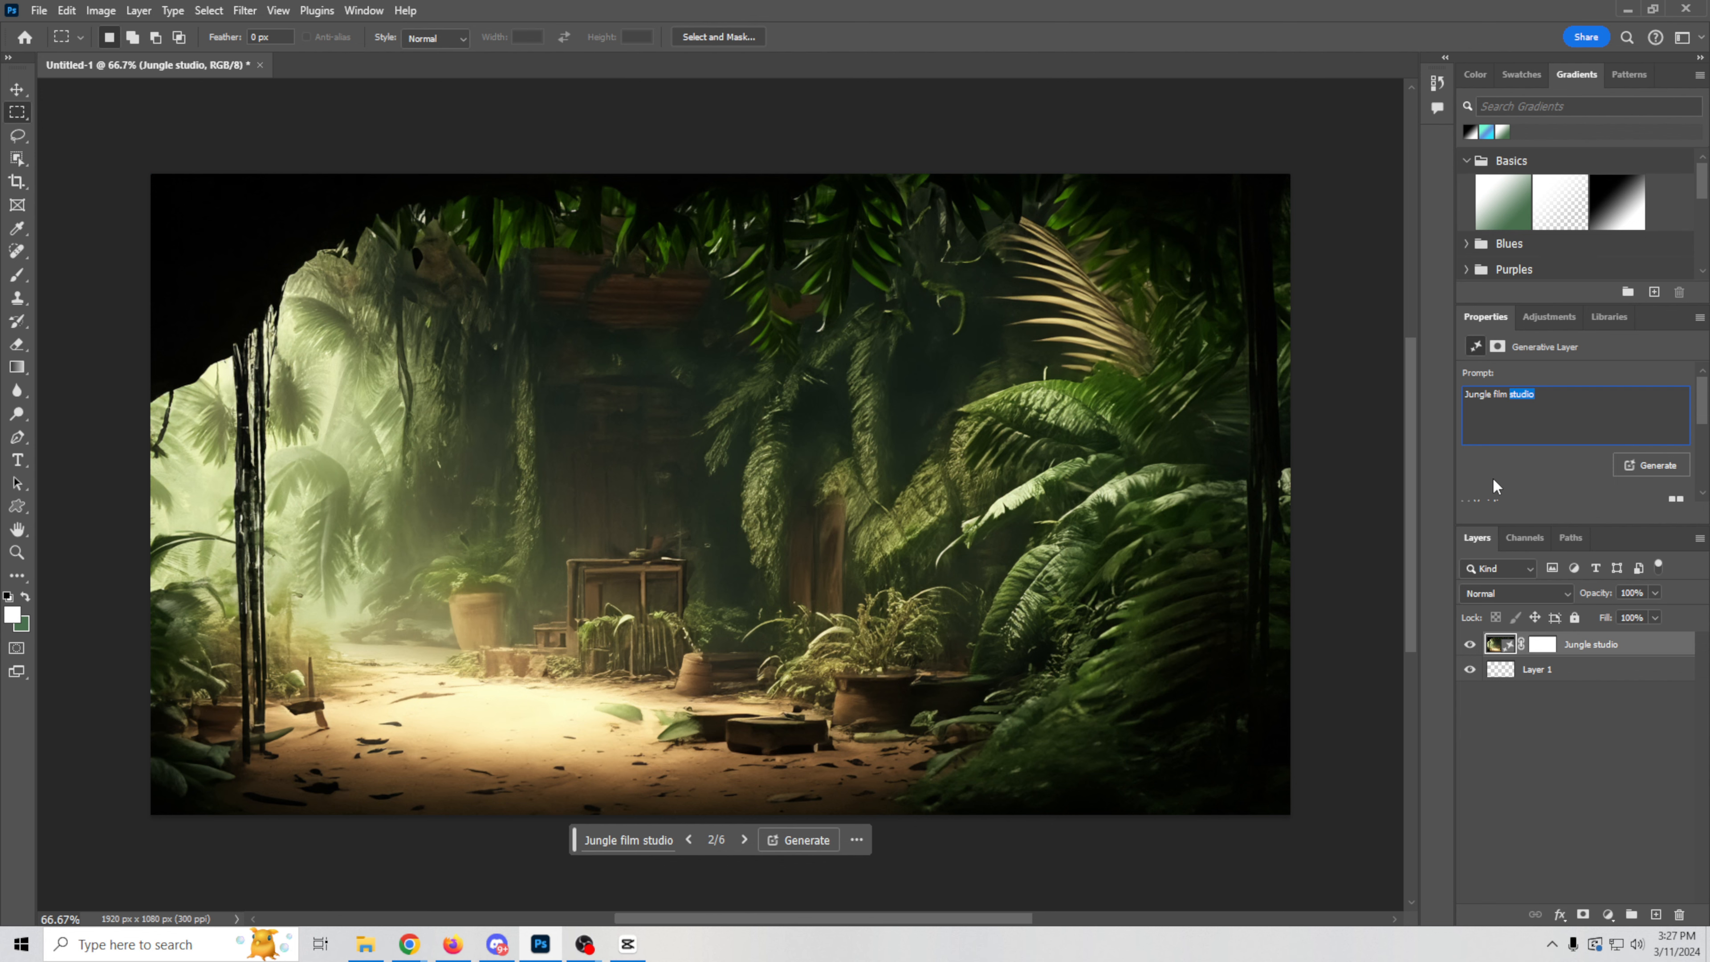
text(set)
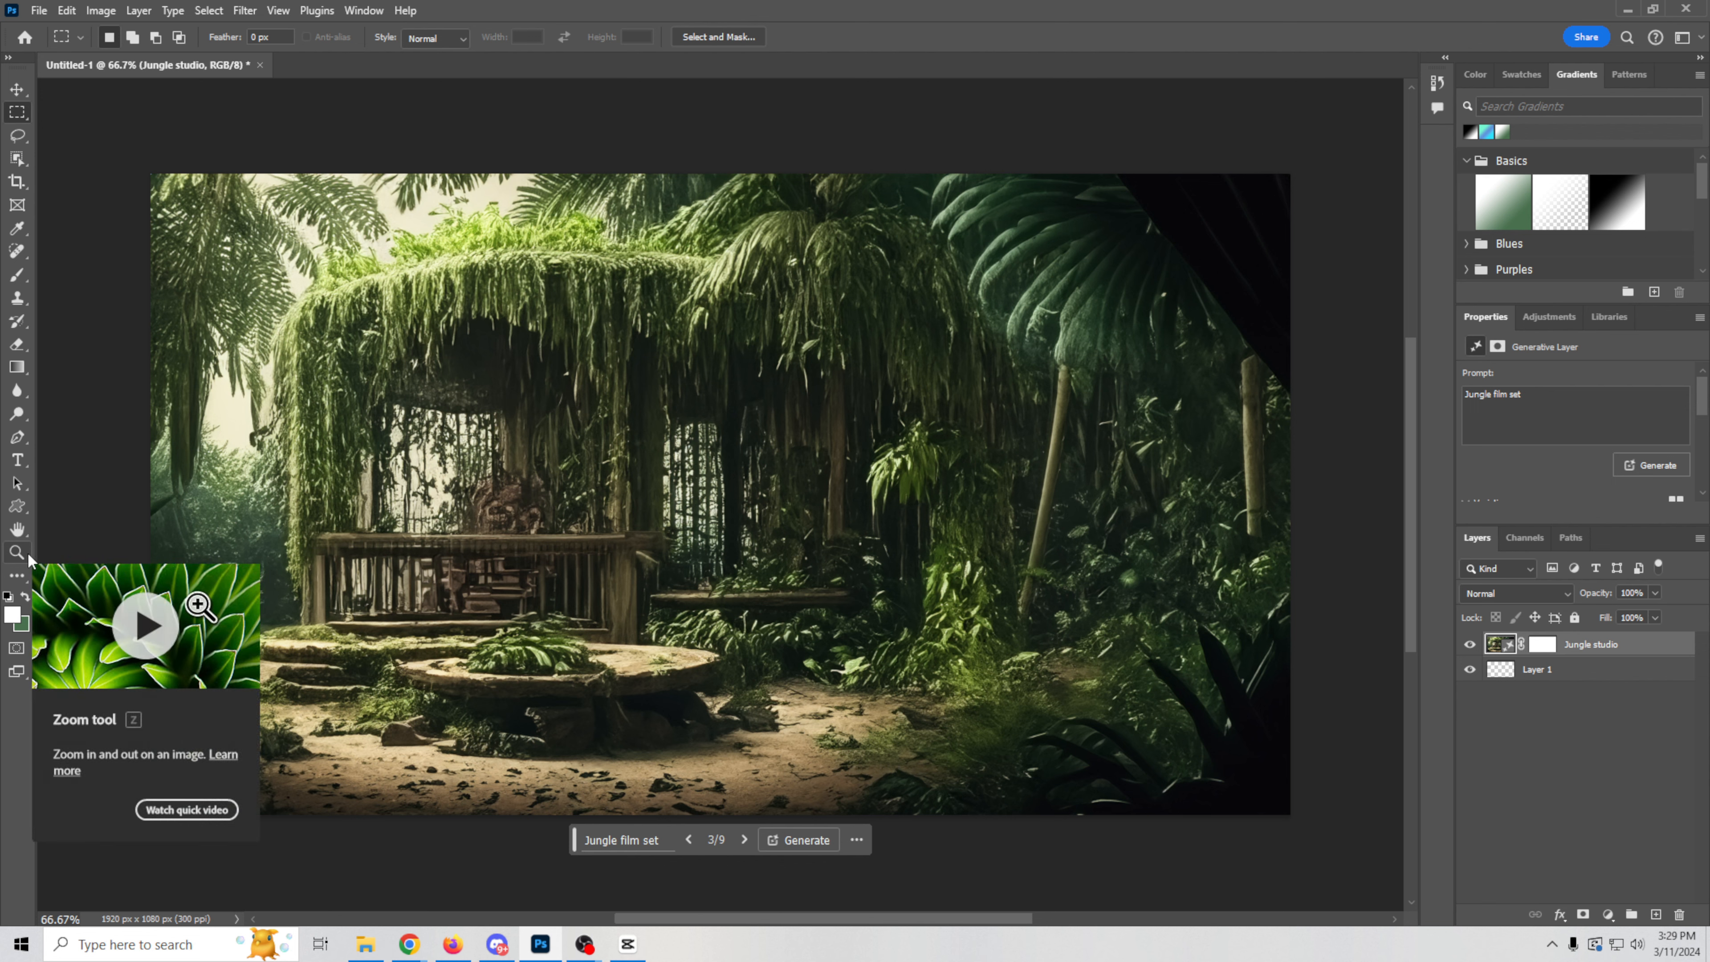
Step: Select the opening of the overgrown hut with the Quick Selection tool, subtracting the excess foliage along its upper edge
key(w)
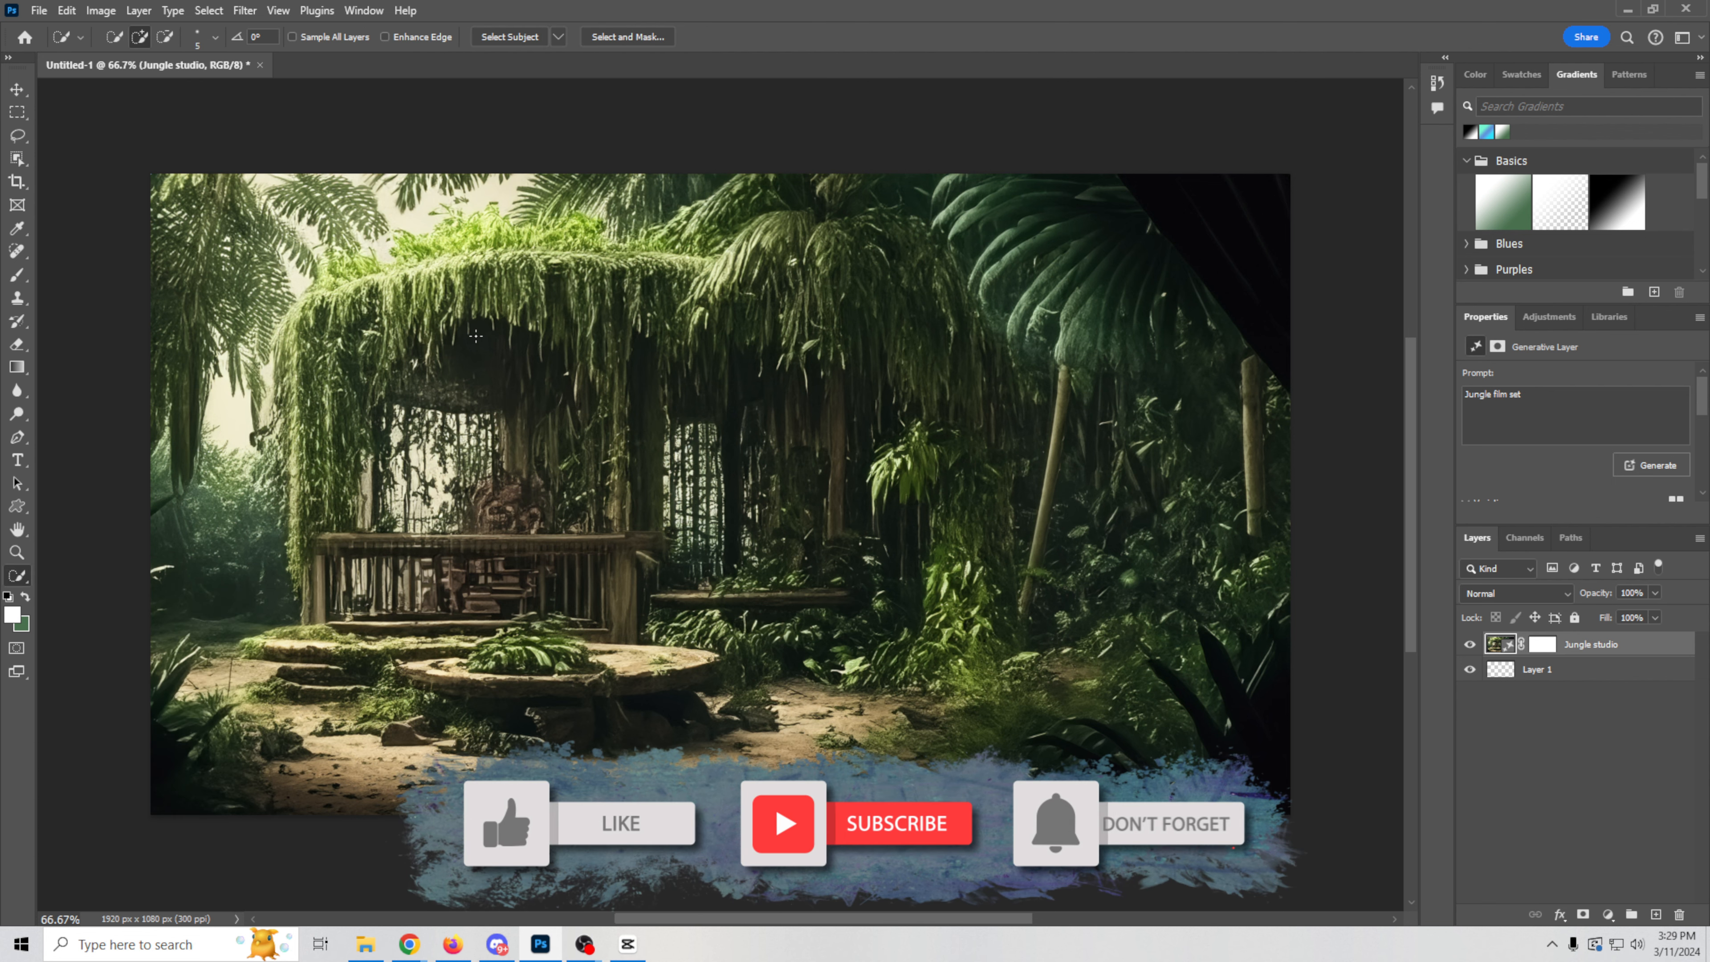
mouse_move(503, 284)
mouse_down()
mouse_move(476, 344)
mouse_move(514, 405)
mouse_move(560, 420)
mouse_move(532, 495)
mouse_move(401, 498)
mouse_move(419, 324)
mouse_up()
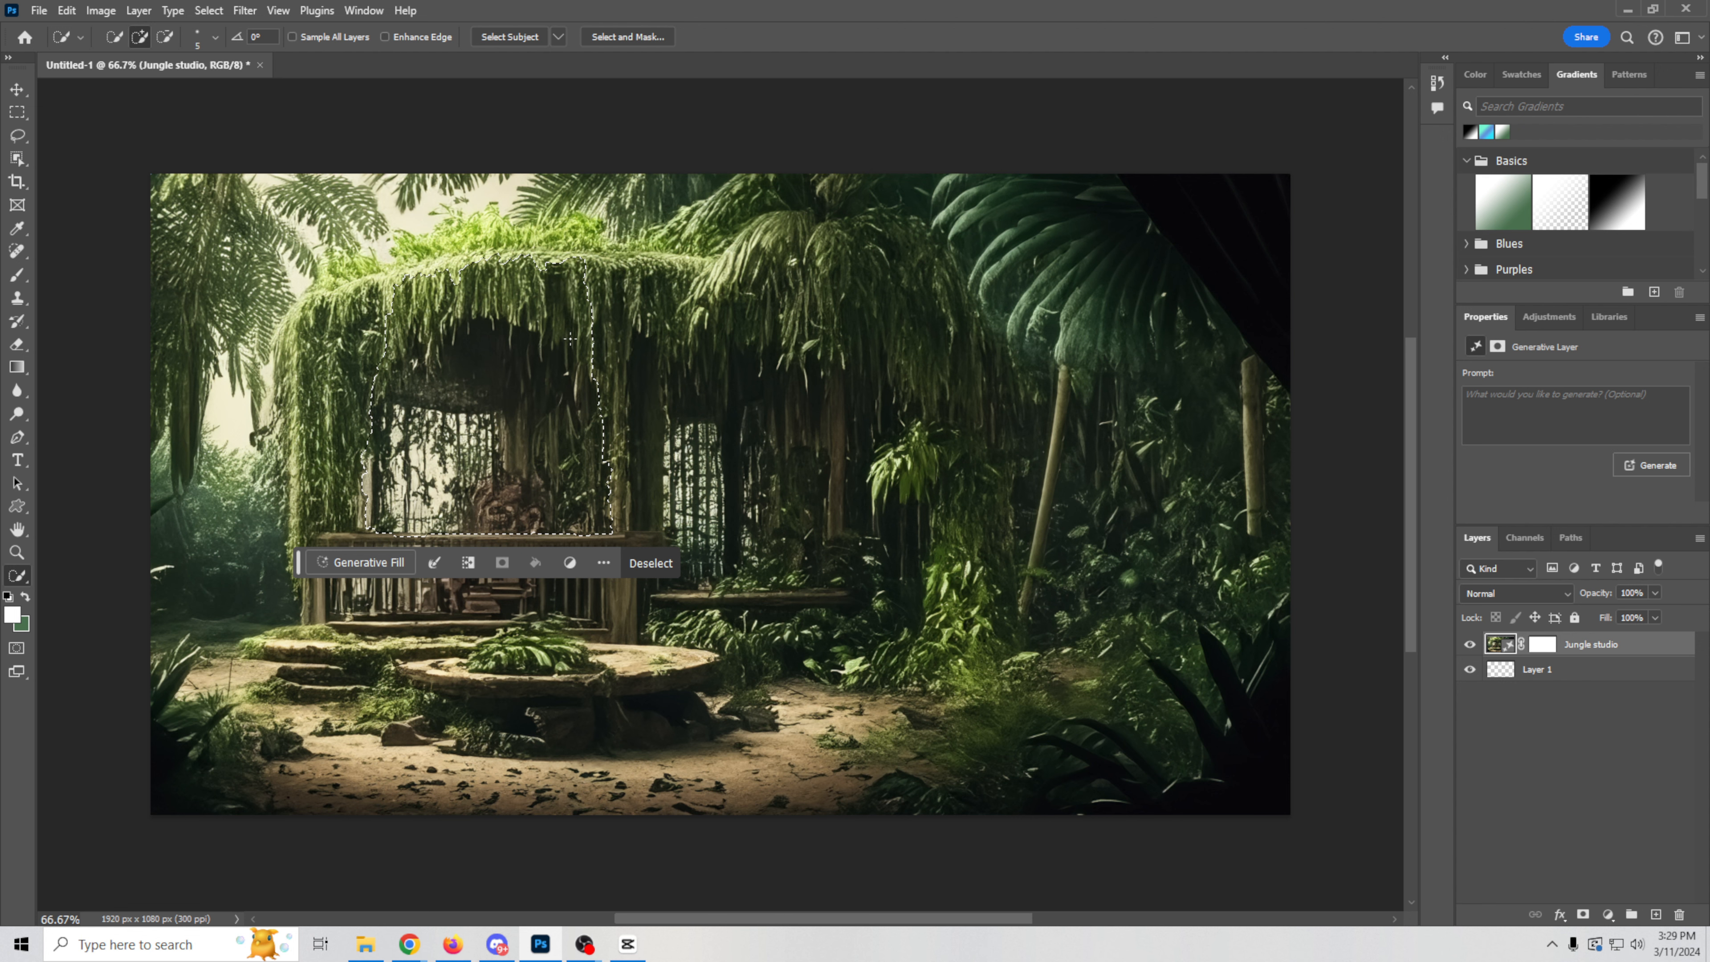
key(alt)
drag(596, 349, 538, 315)
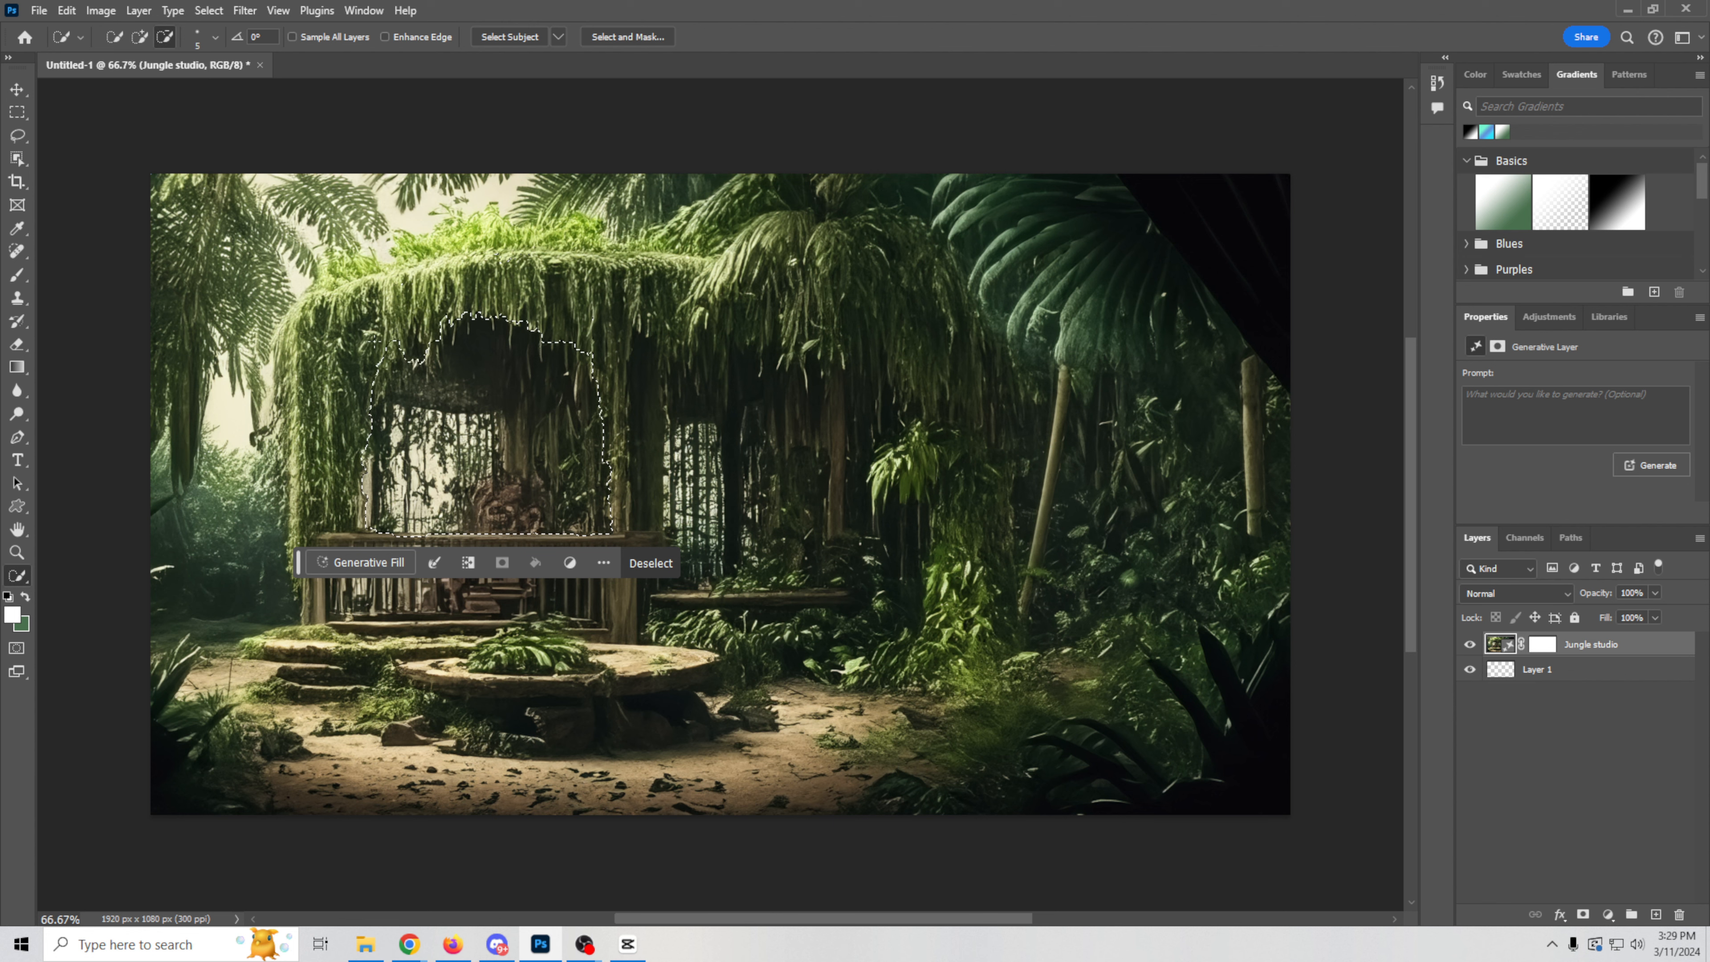
key(alt)
Step: Copy the selected hut opening onto Layer 1 above the Jungle studio layer and check the cut-out by toggling layer visibility
click(1647, 669)
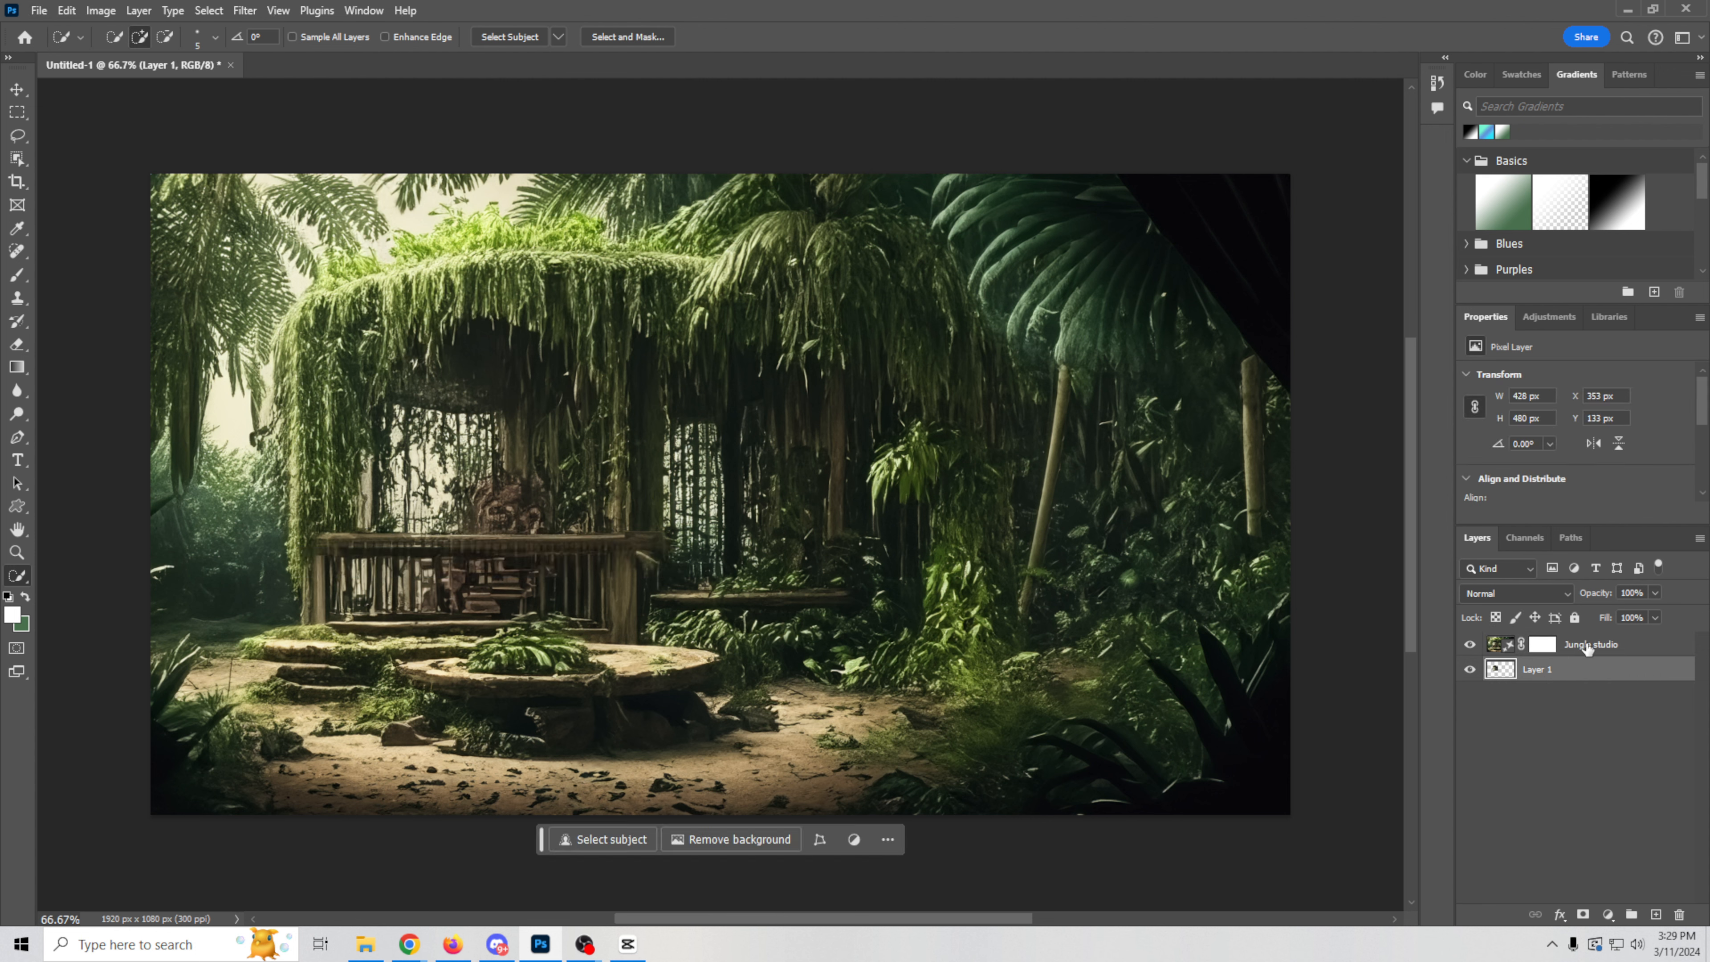
drag(1588, 646, 1589, 694)
click(1470, 644)
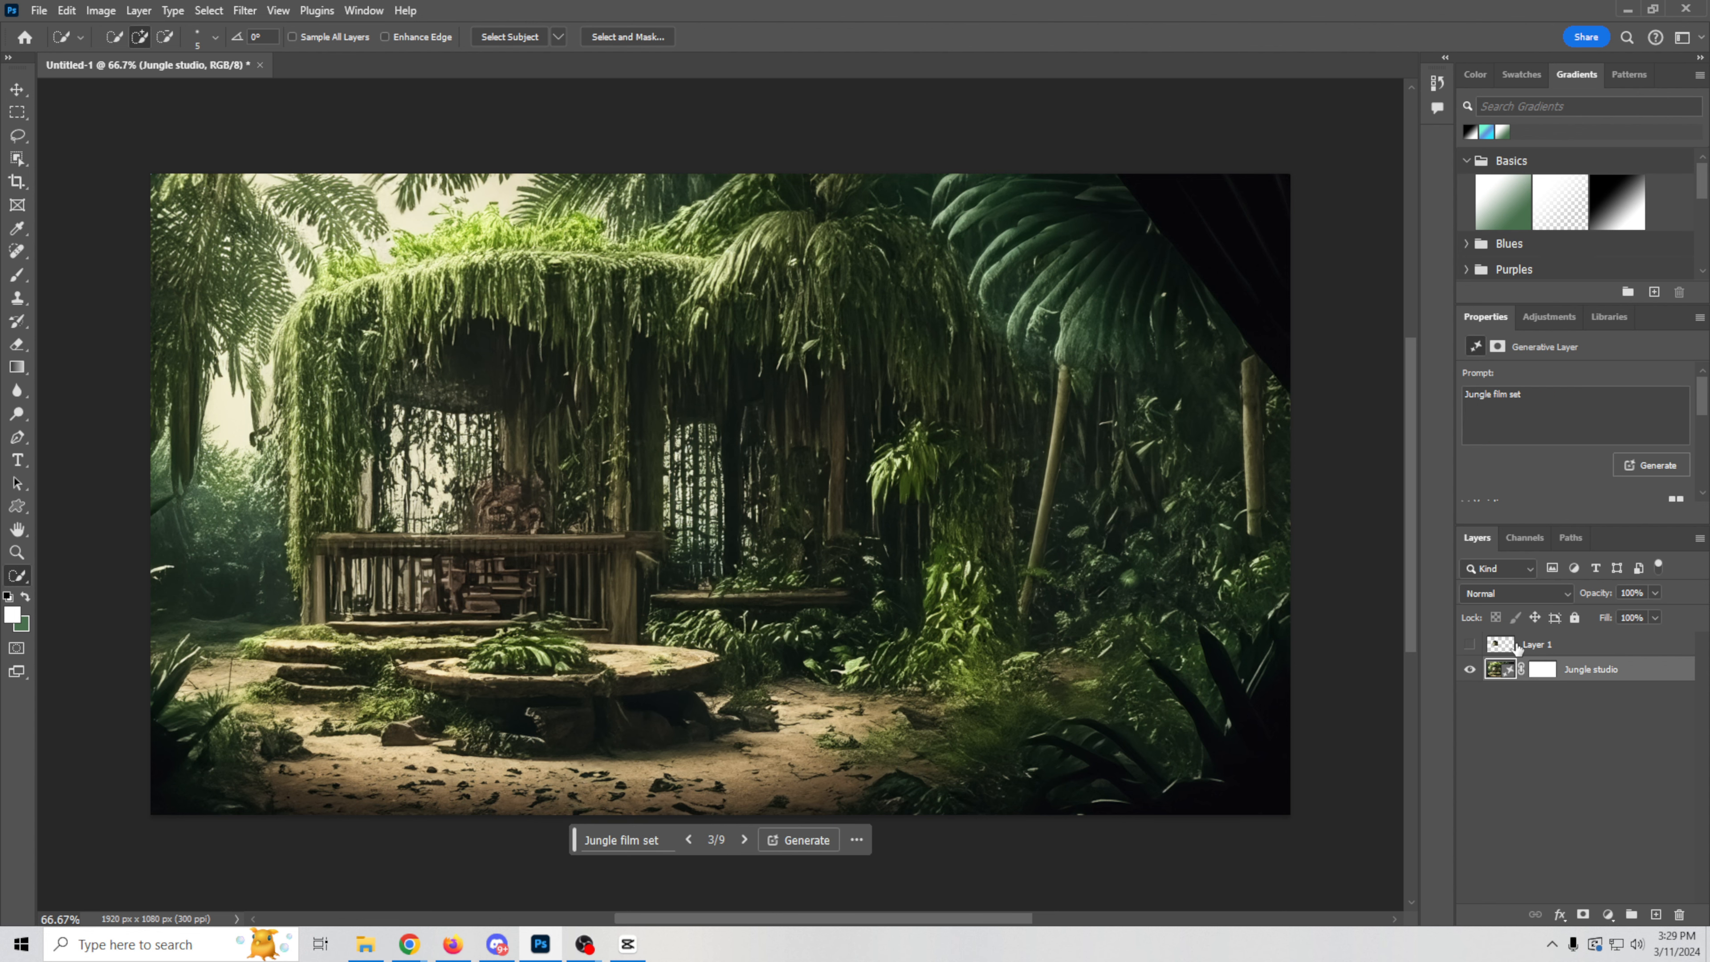
click(1470, 644)
click(1470, 669)
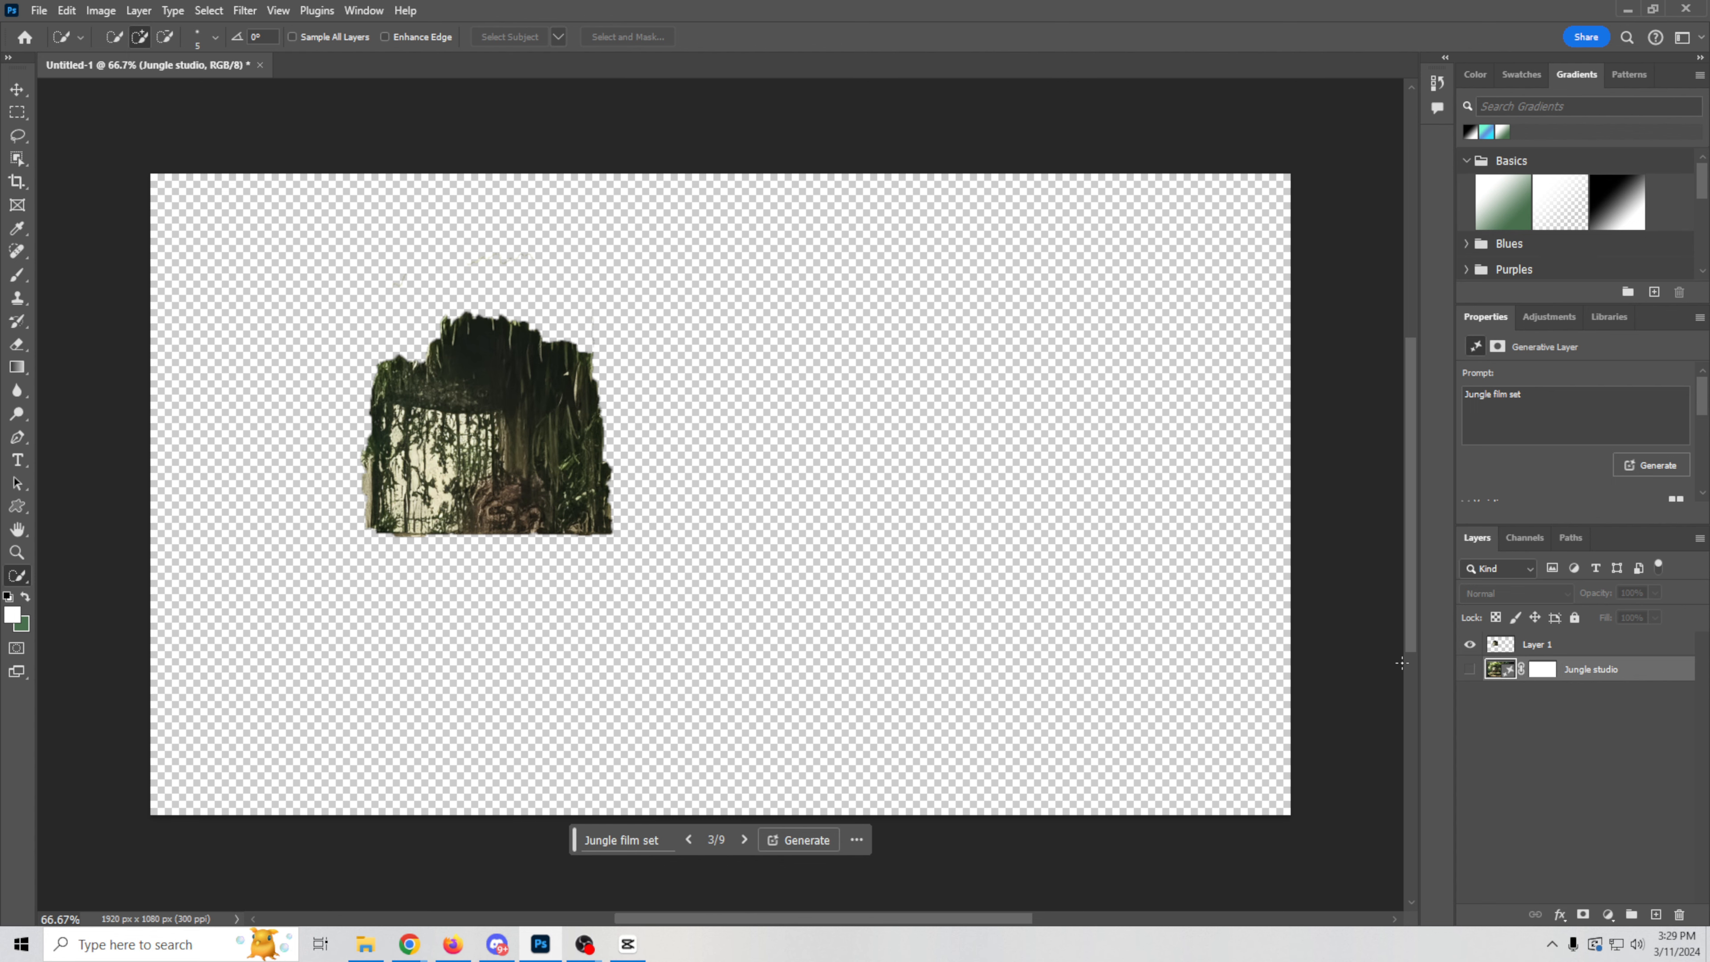
click(1470, 669)
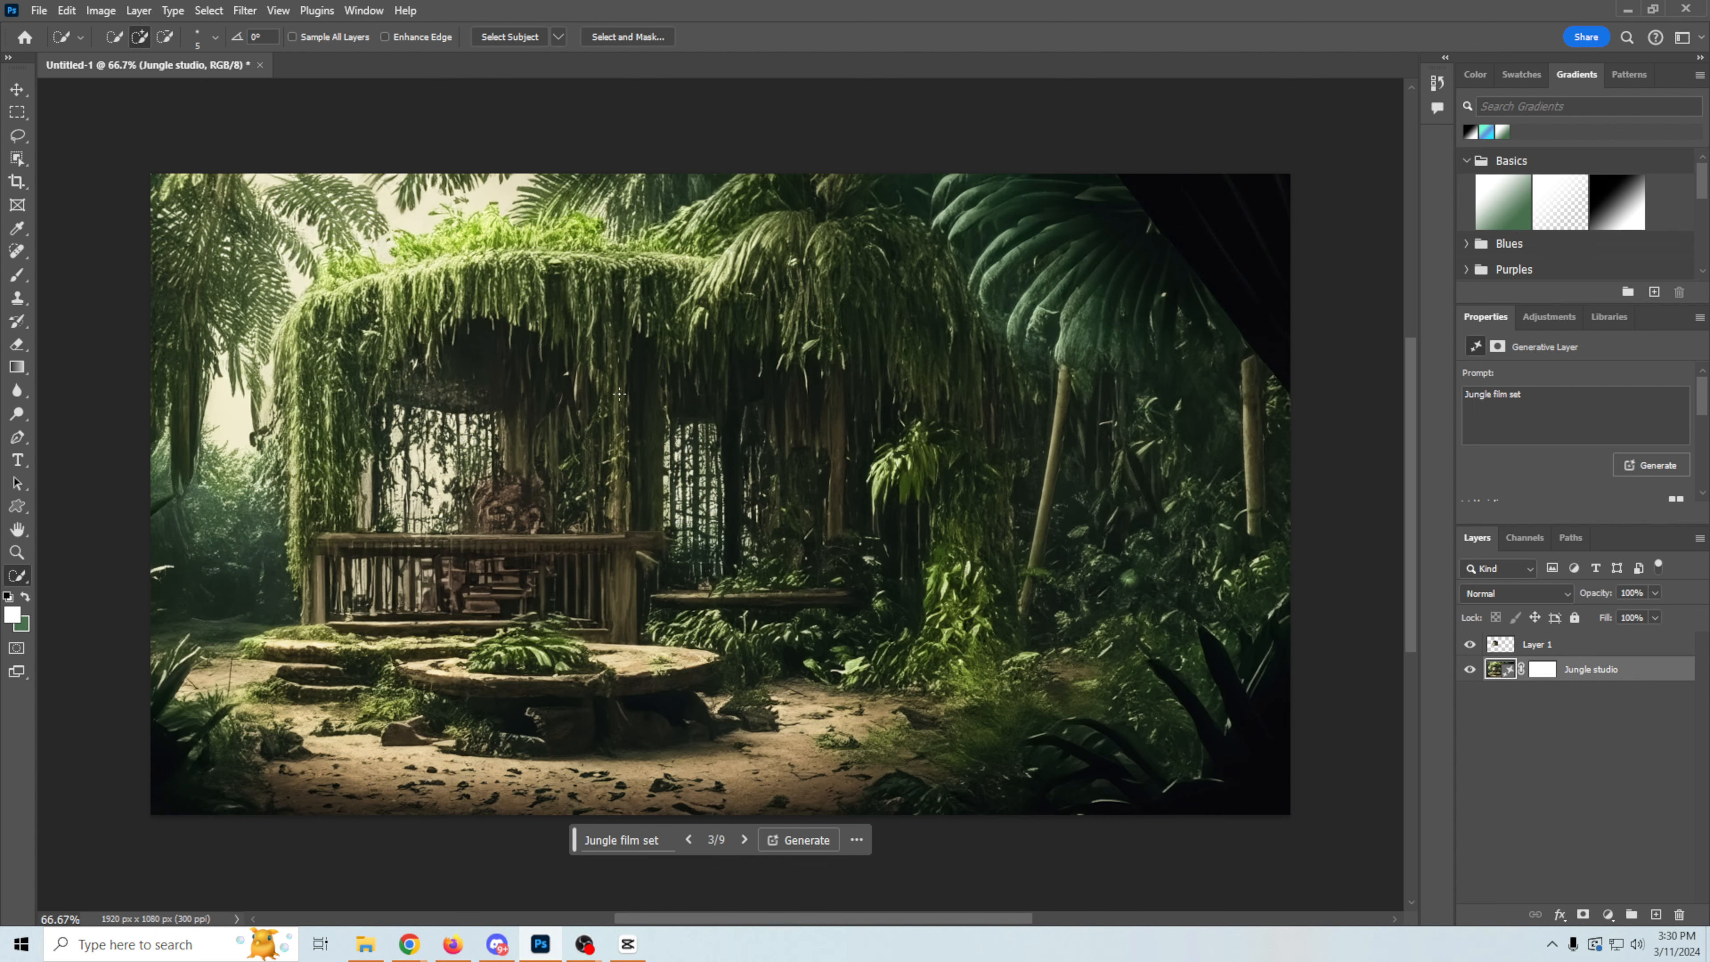
Step: Reselect the hut opening and rasterize the Jungle studio layer
click(210, 10)
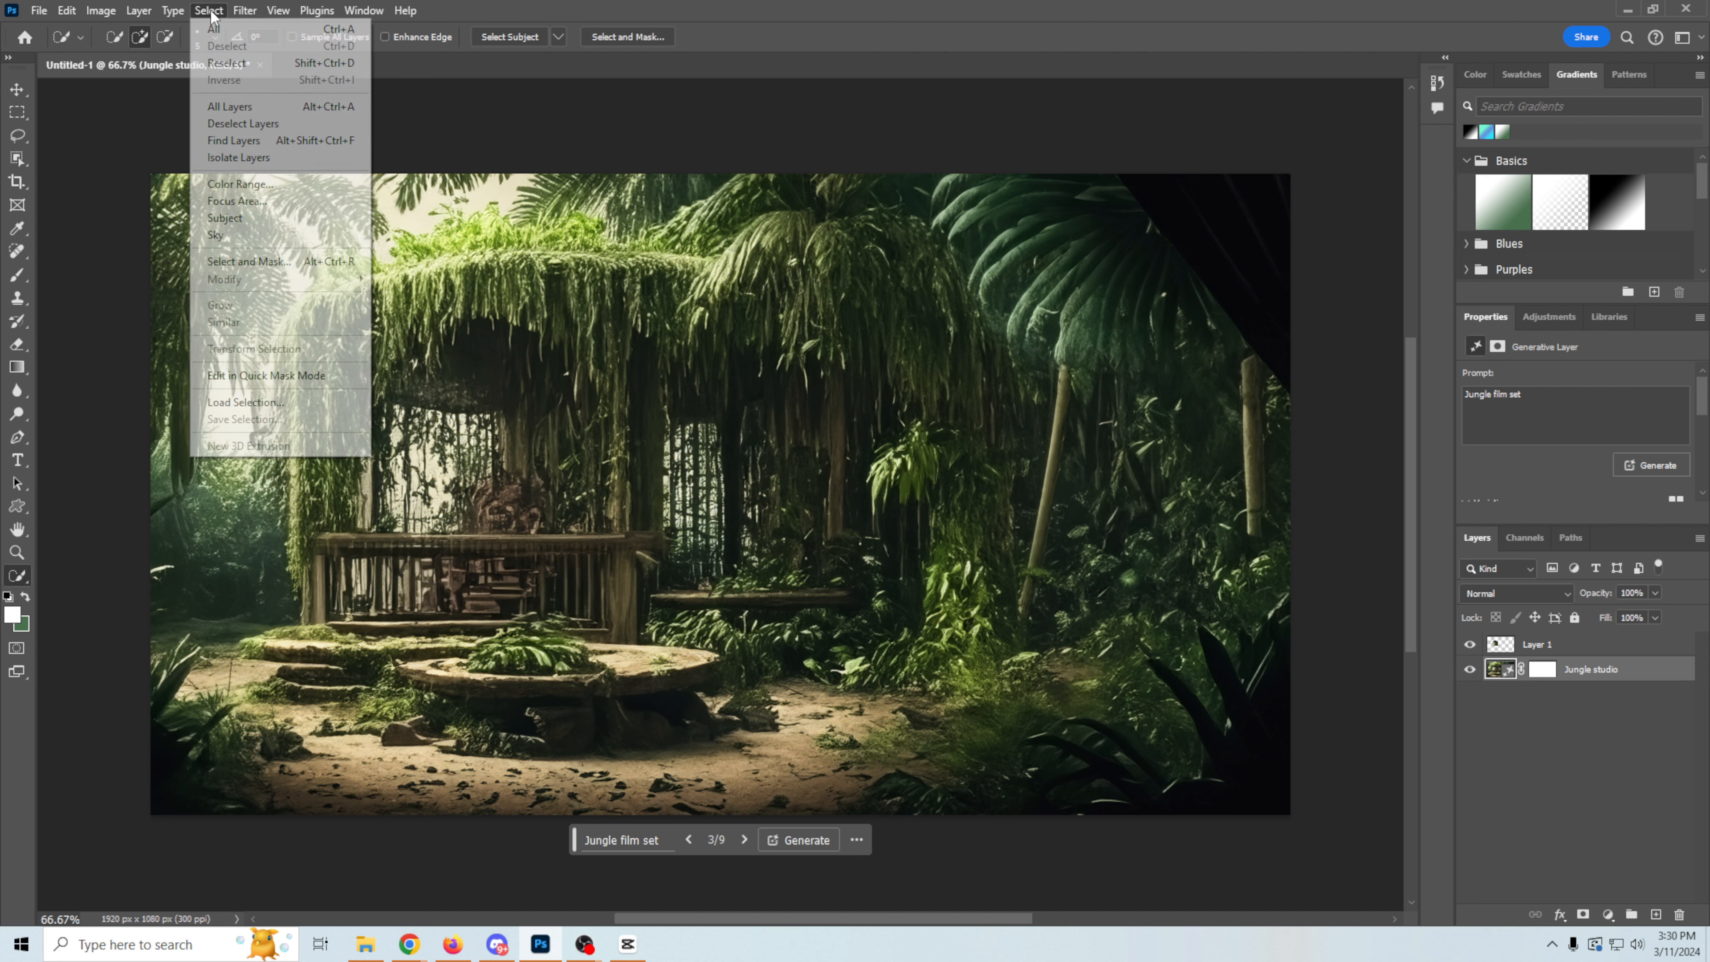
click(230, 64)
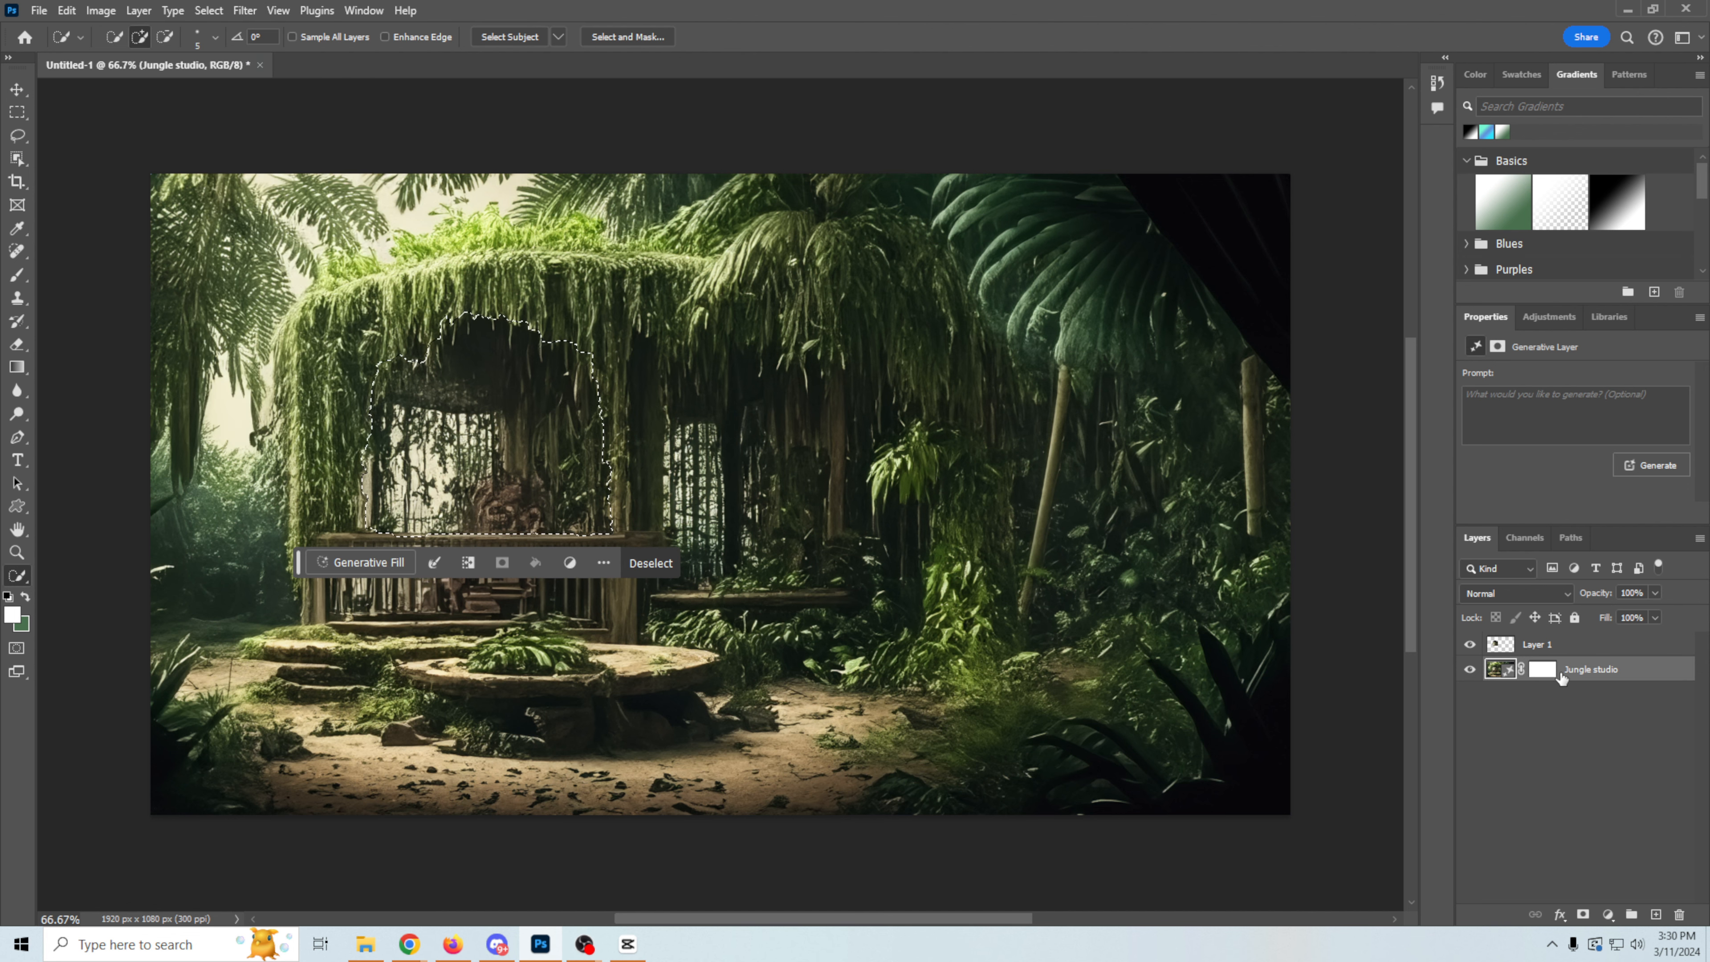
click(65, 10)
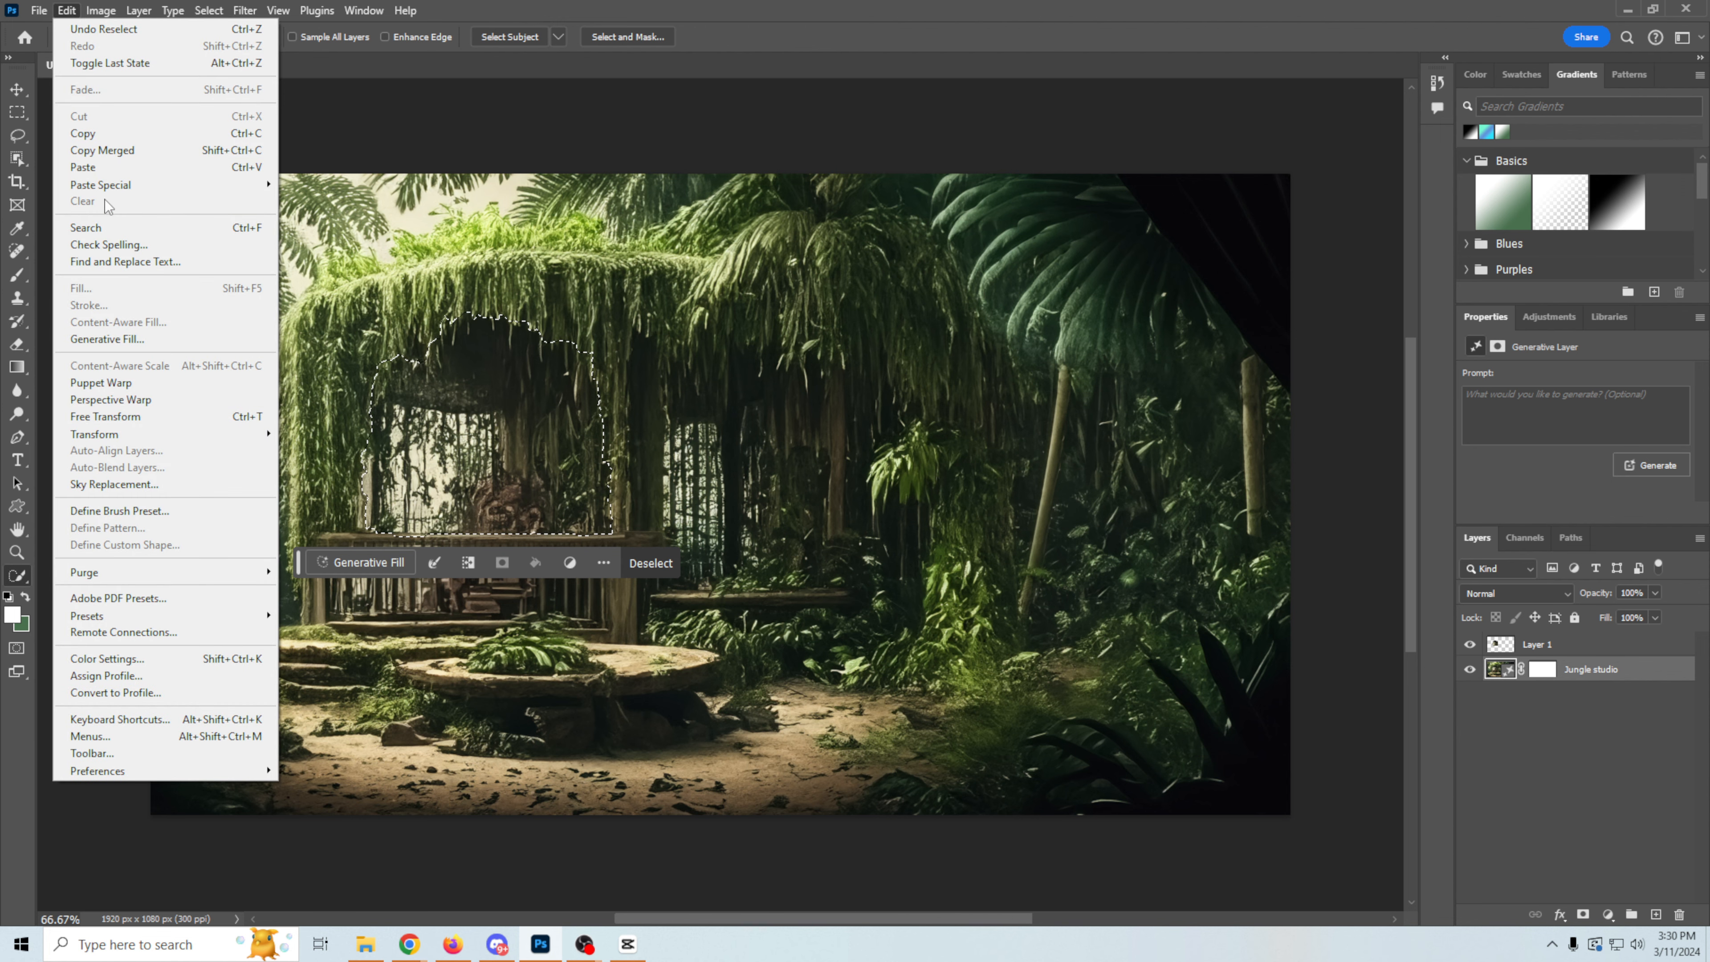
mouse_move(138, 11)
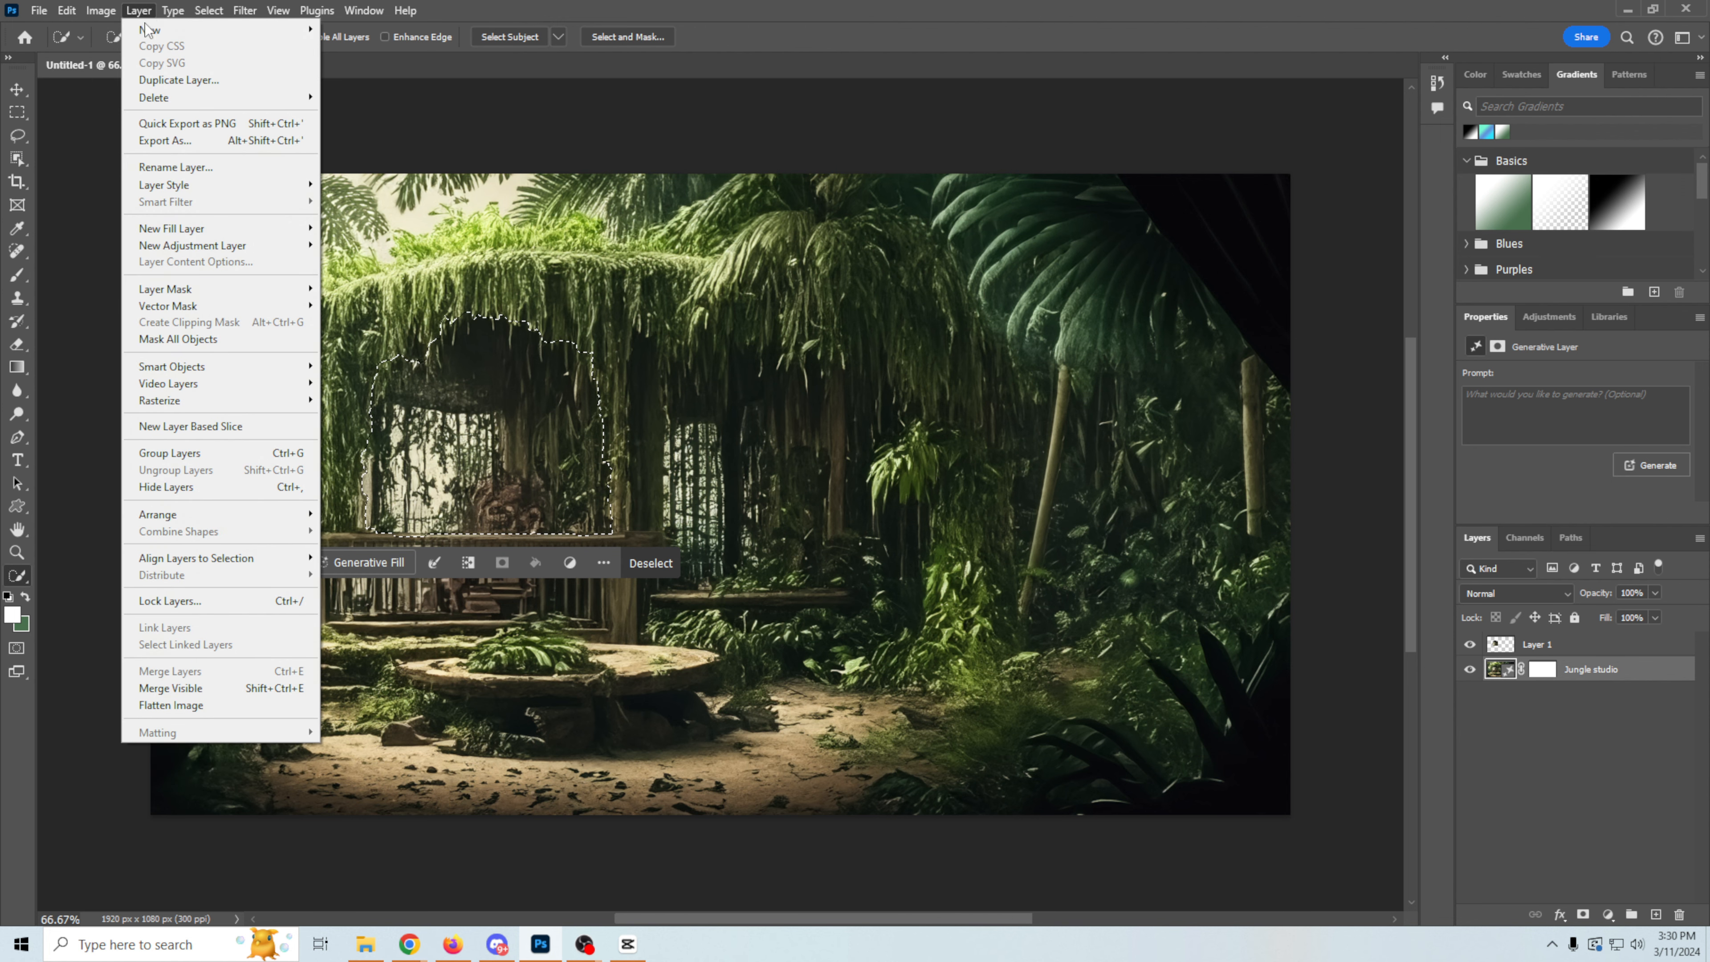
mouse_move(168, 404)
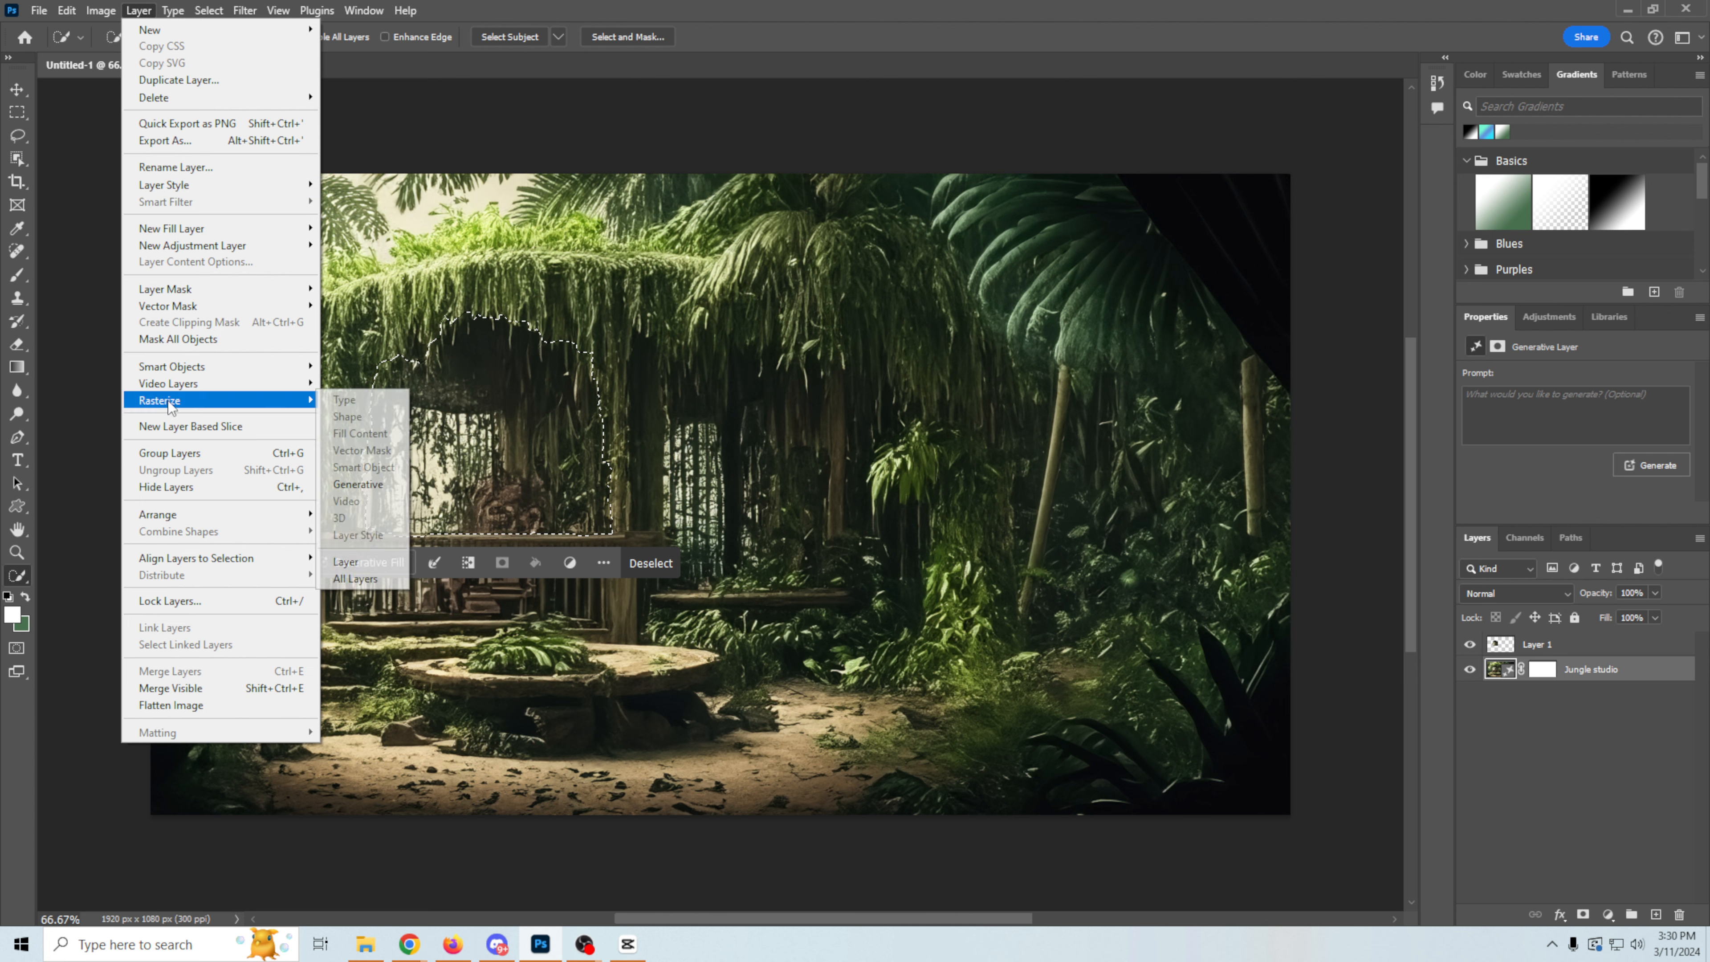
click(345, 563)
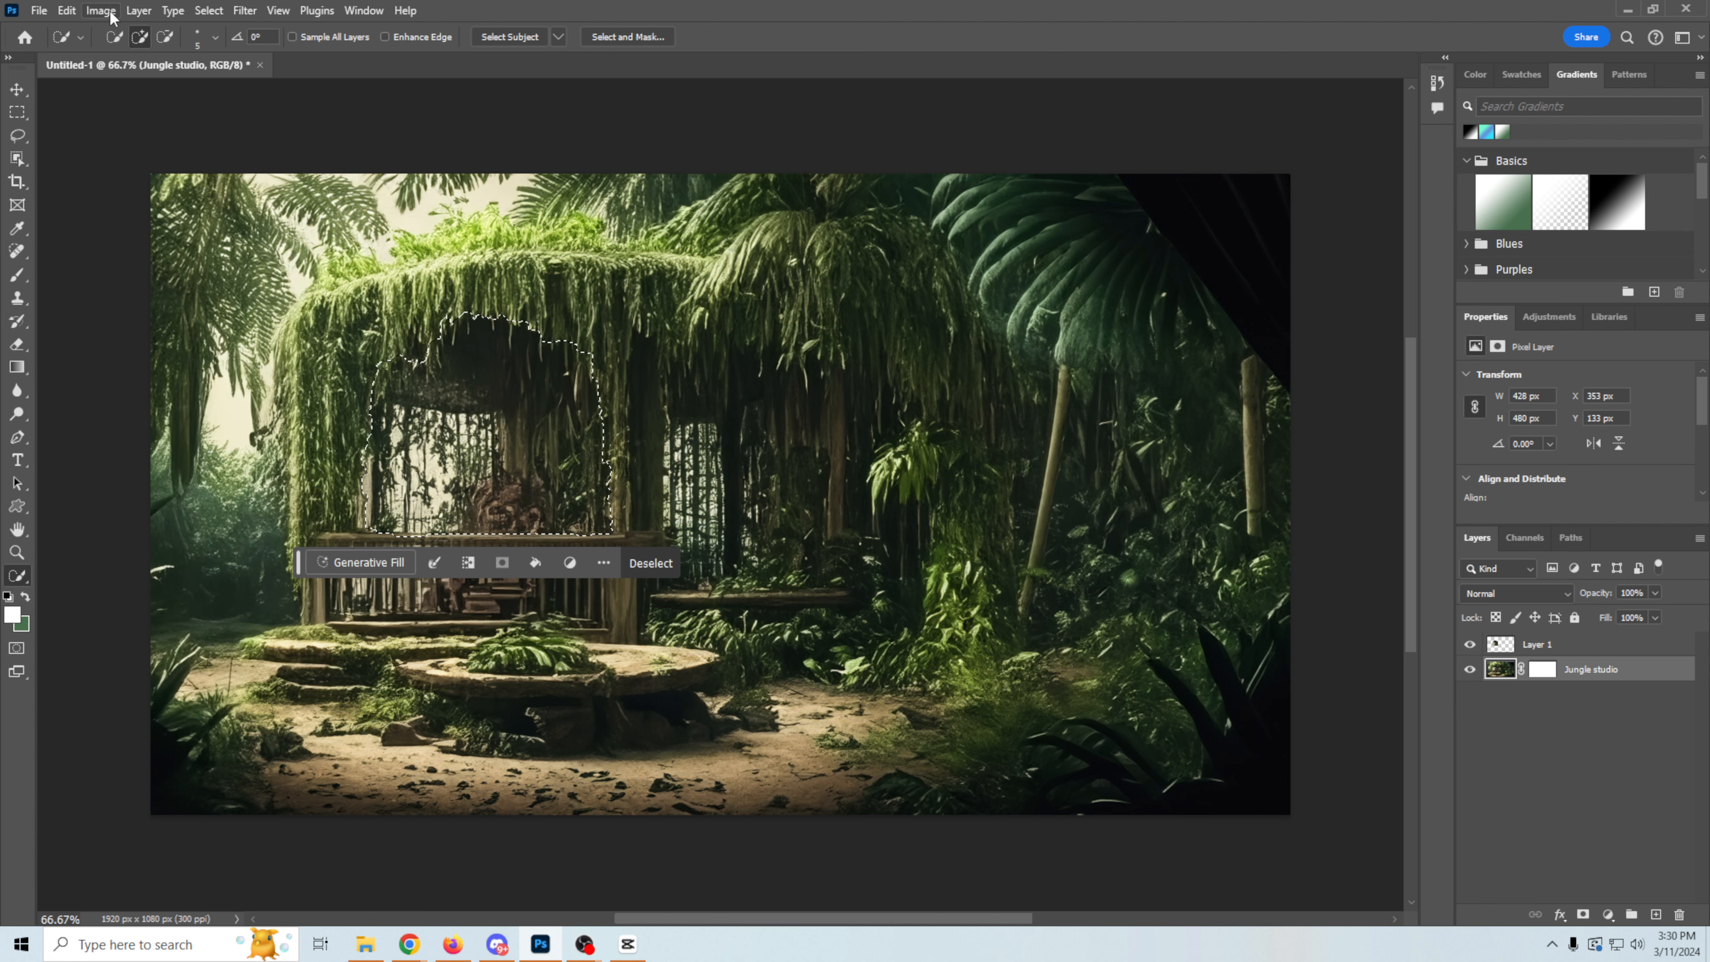
Step: Clear the selected hut opening from the Jungle studio layer and deselect it
click(66, 10)
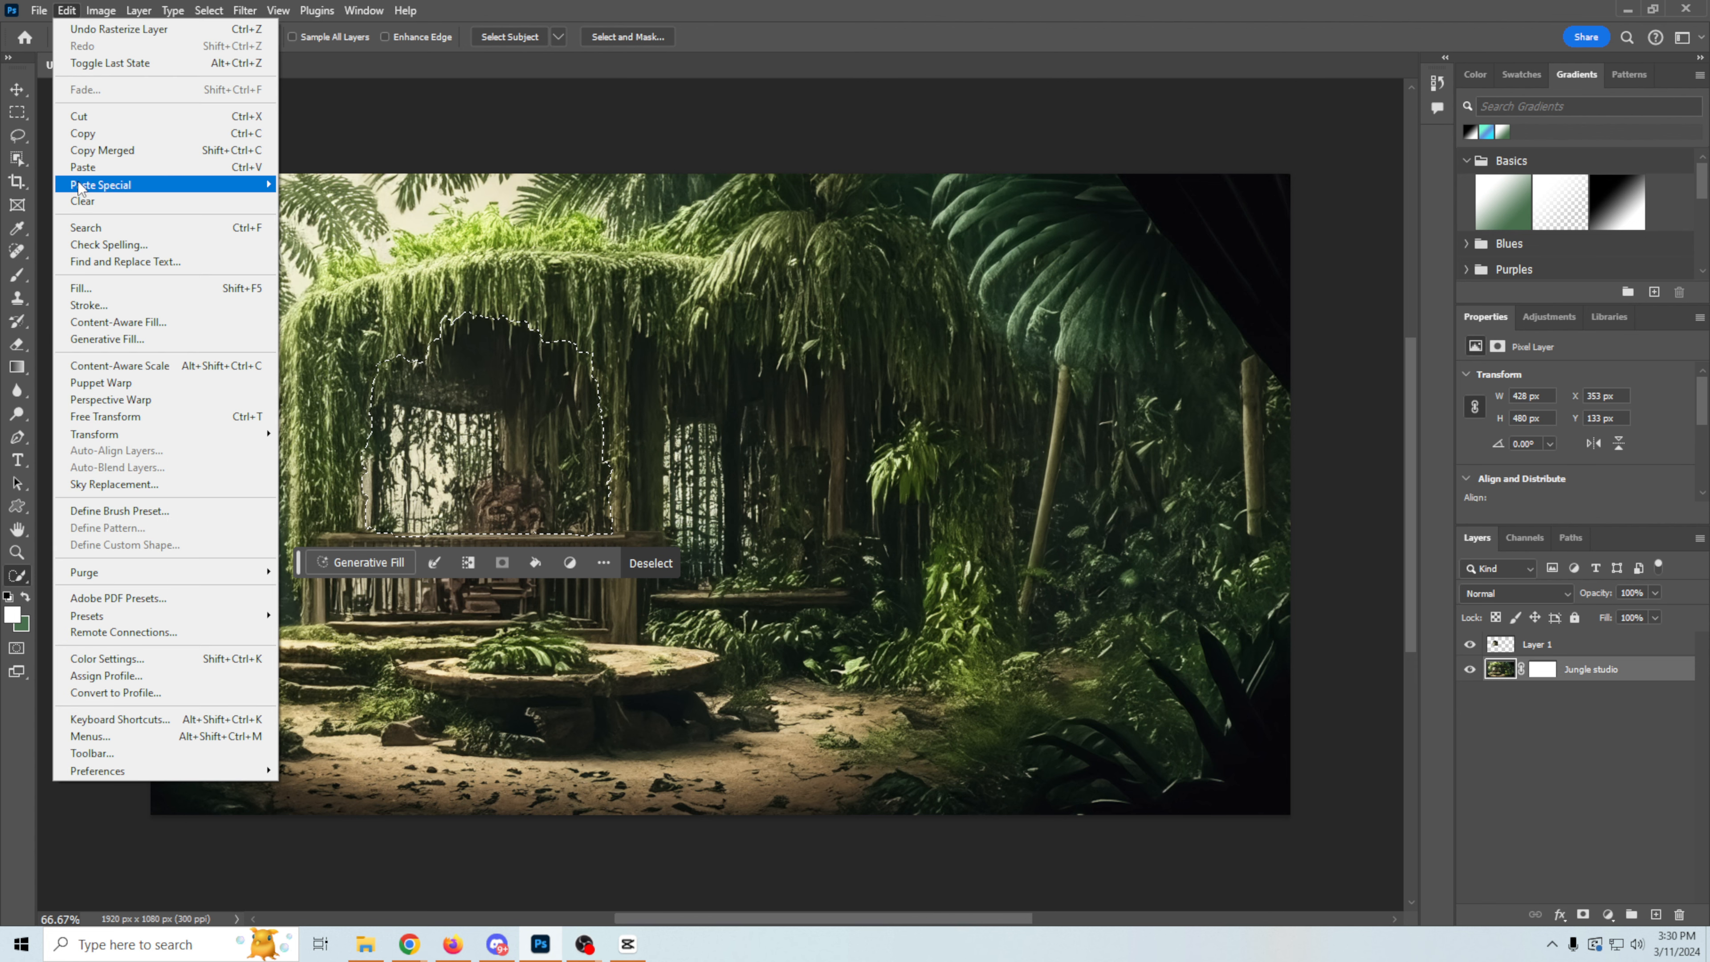
click(79, 206)
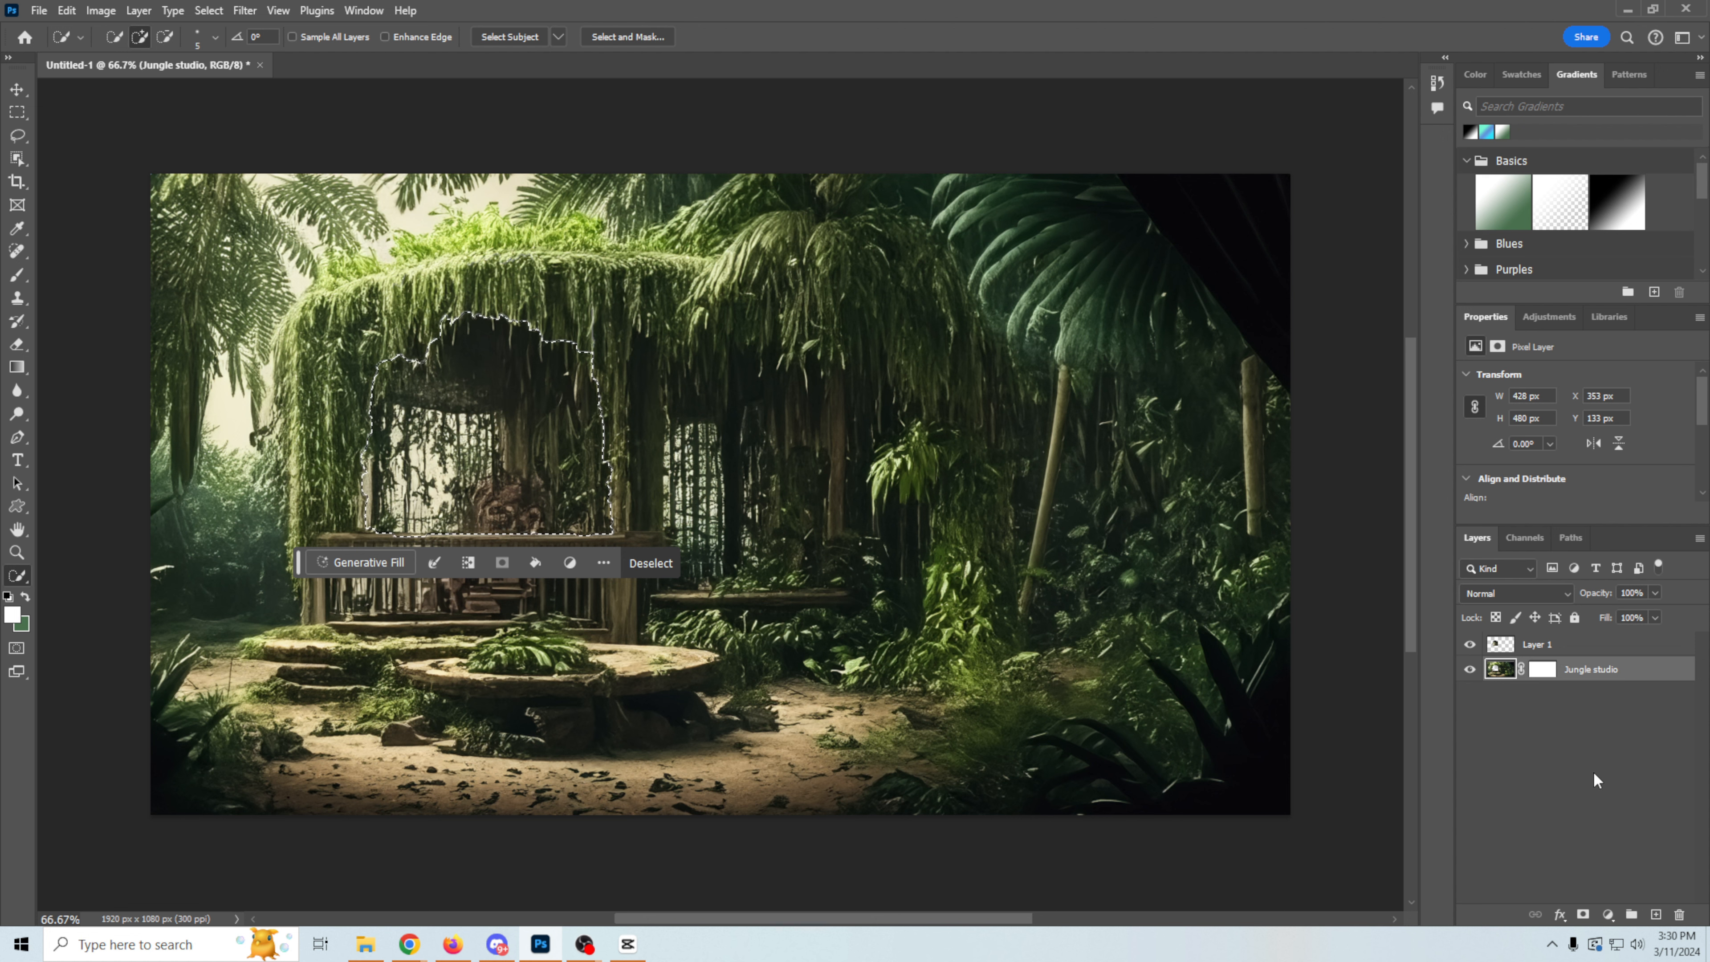
key(ctrl+d)
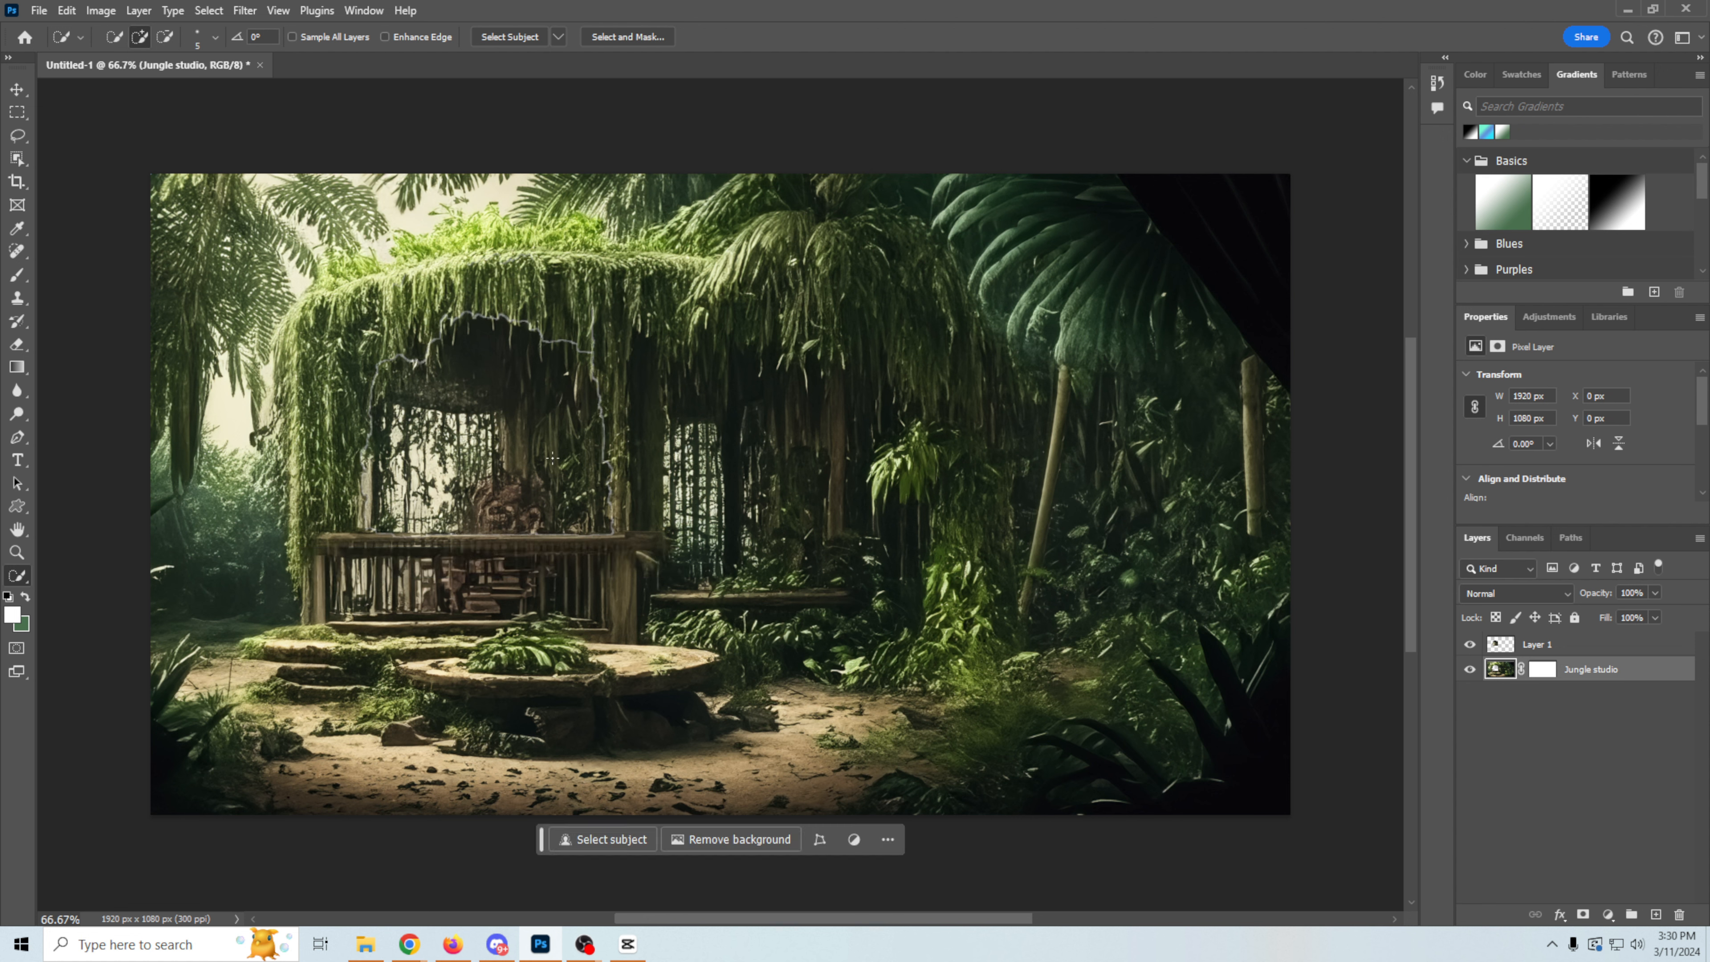
Step: Enlarge the hut opening cut-out on Layer 1 slightly to about 431 by 484 px so it overlaps the edges of the hole
click(1562, 646)
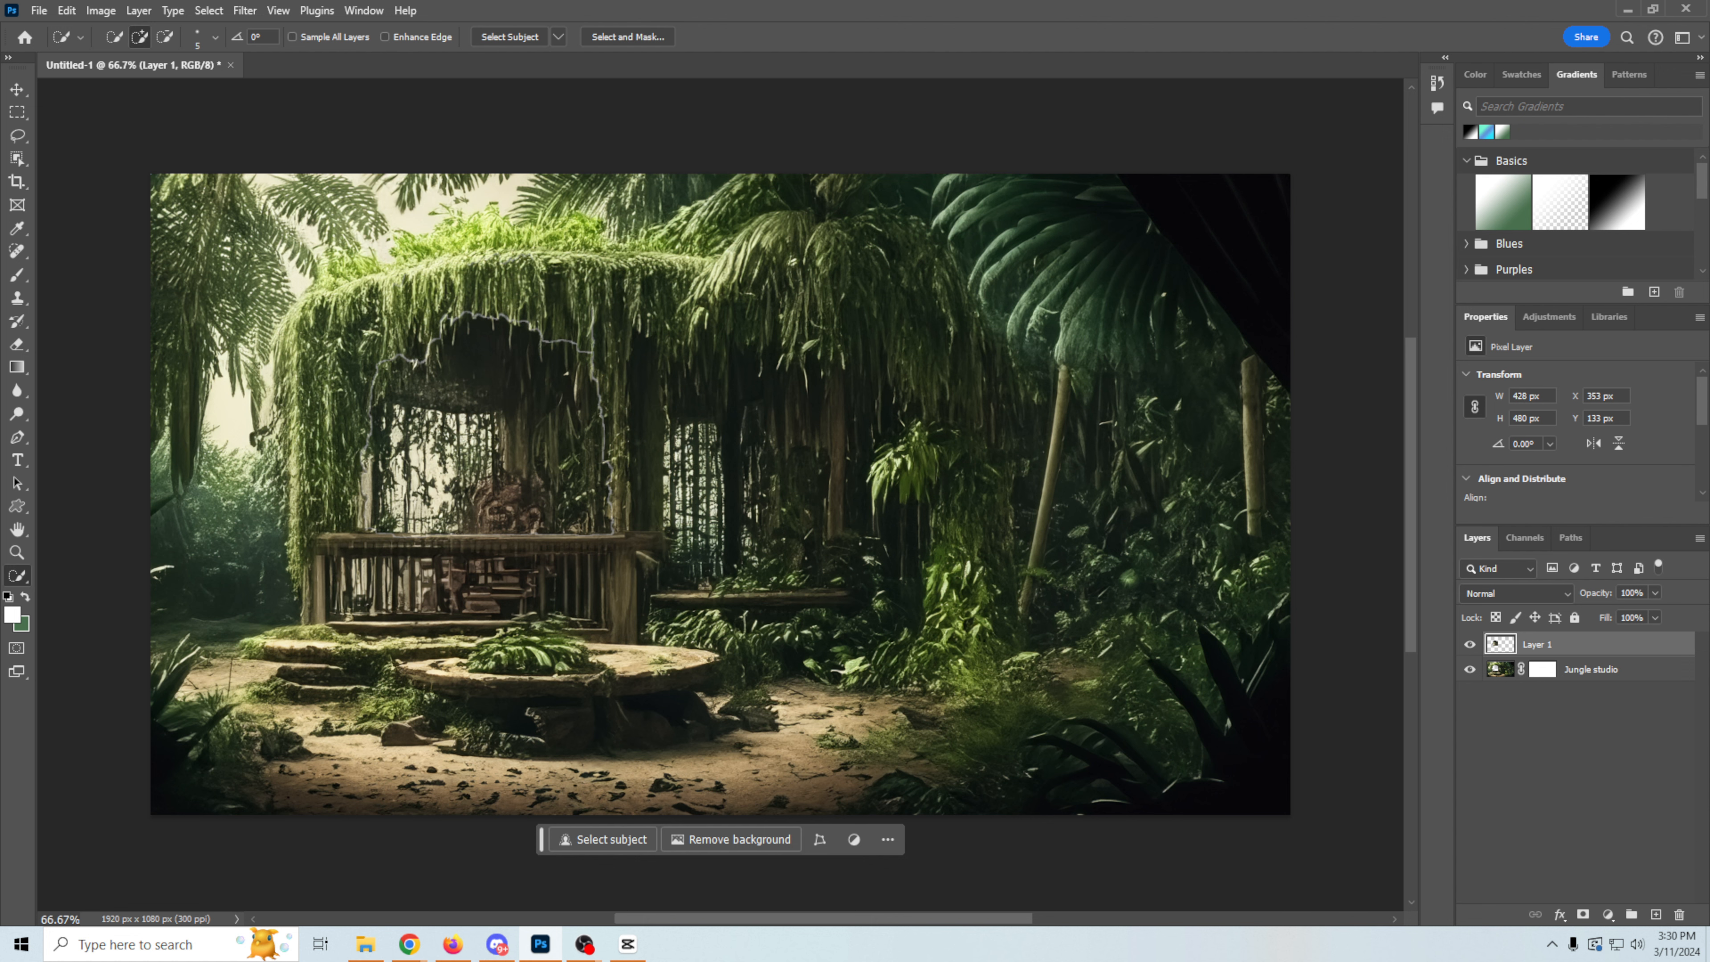
click(17, 89)
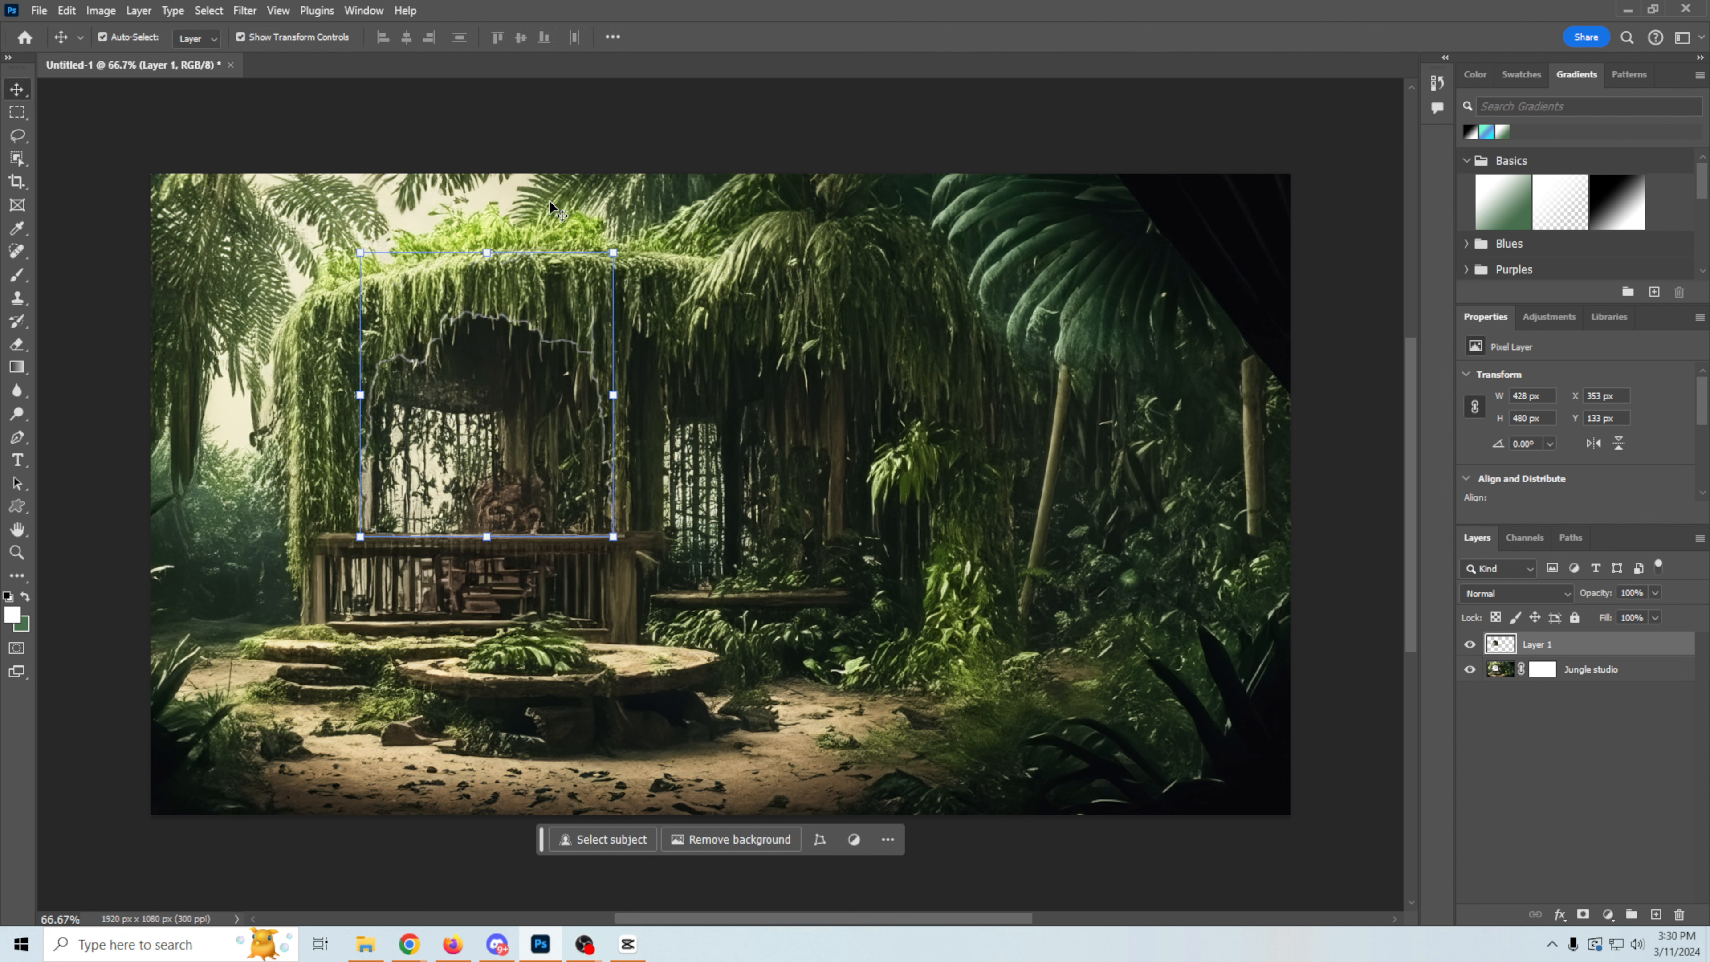
click(614, 251)
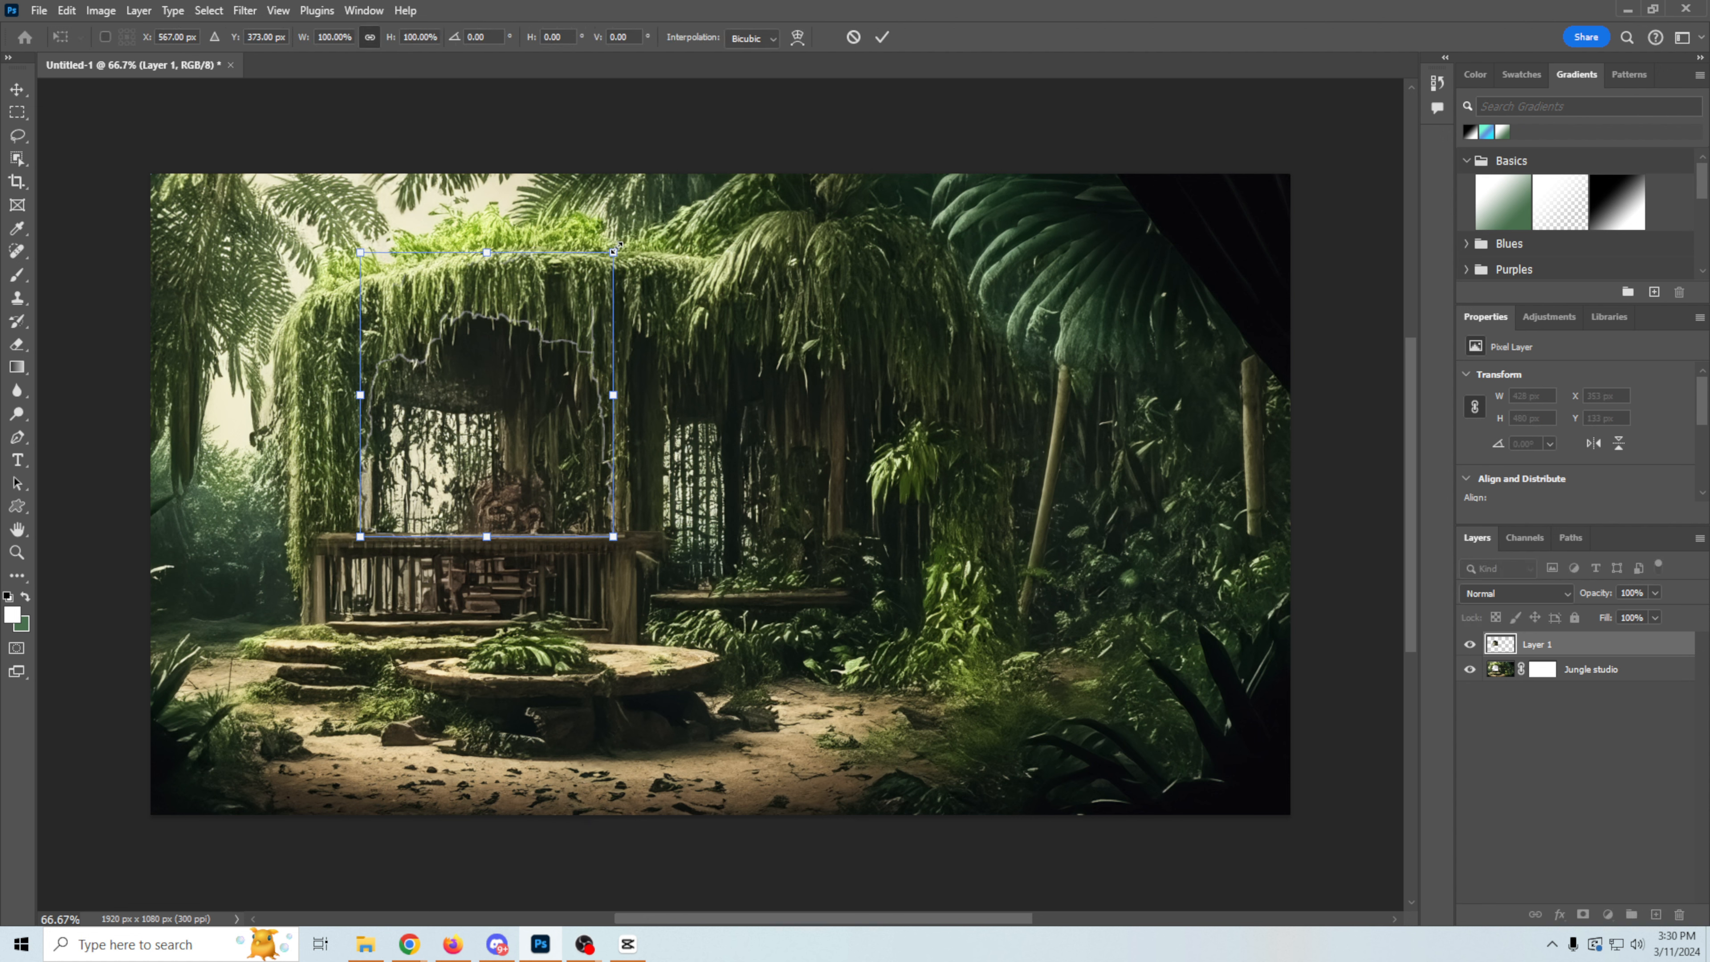
drag(619, 248, 620, 248)
key(Left)
key(Left)
key(Left)
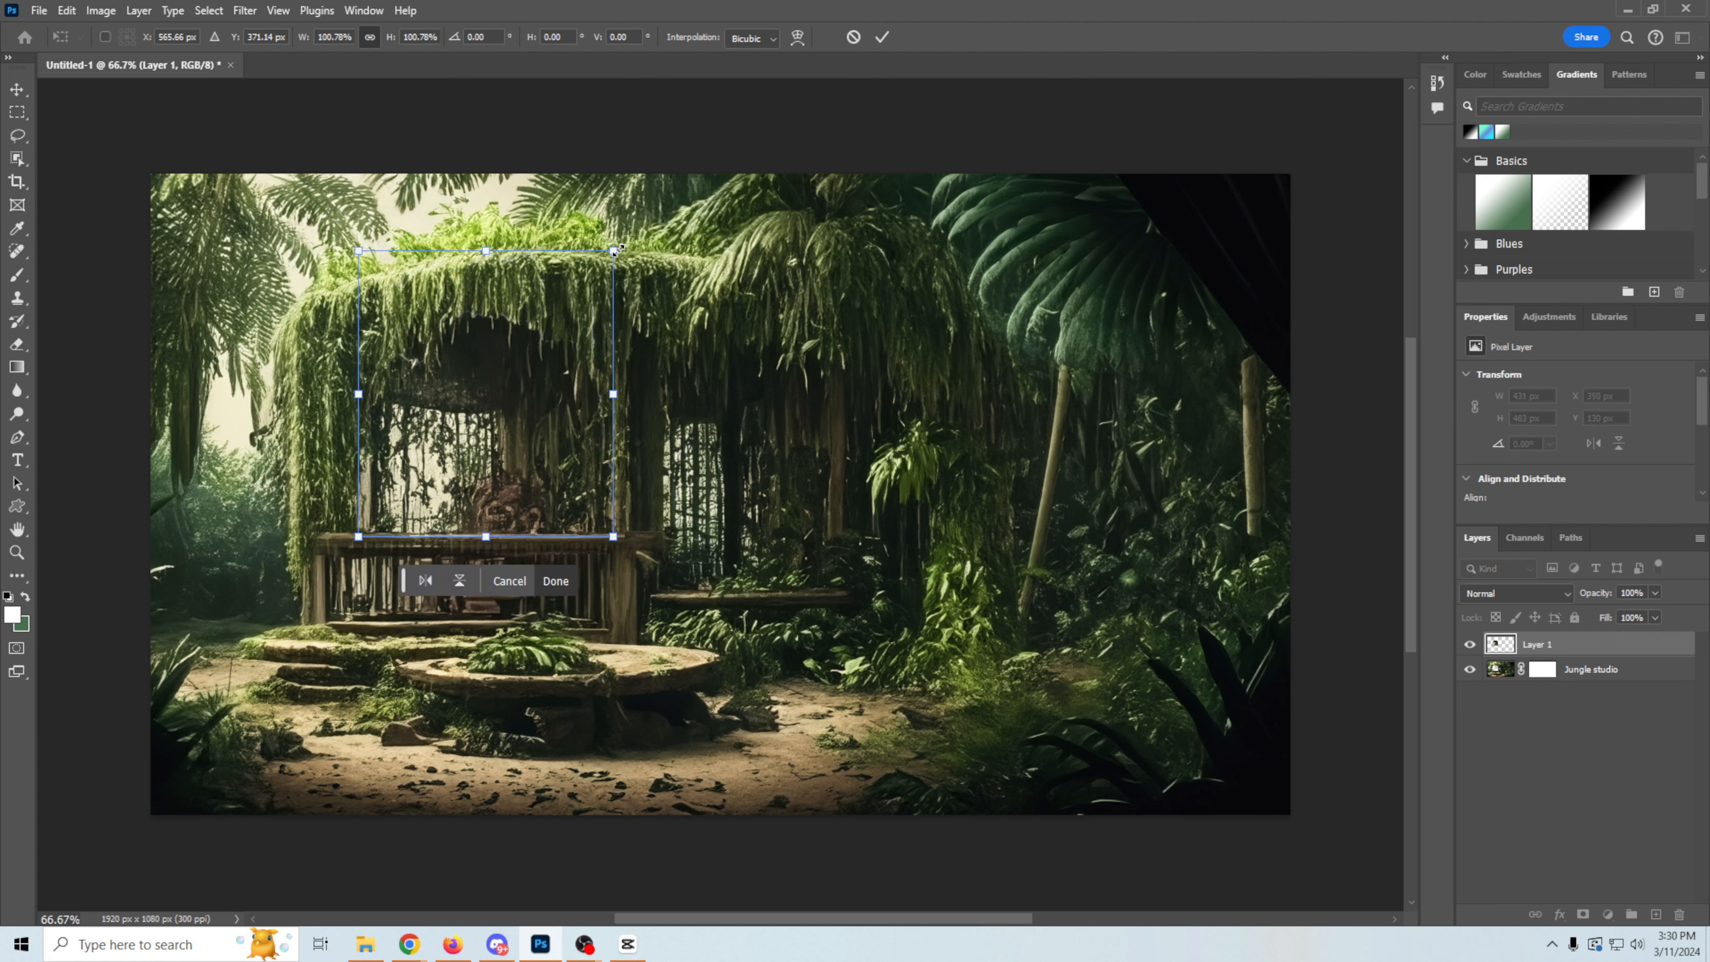
key(Return)
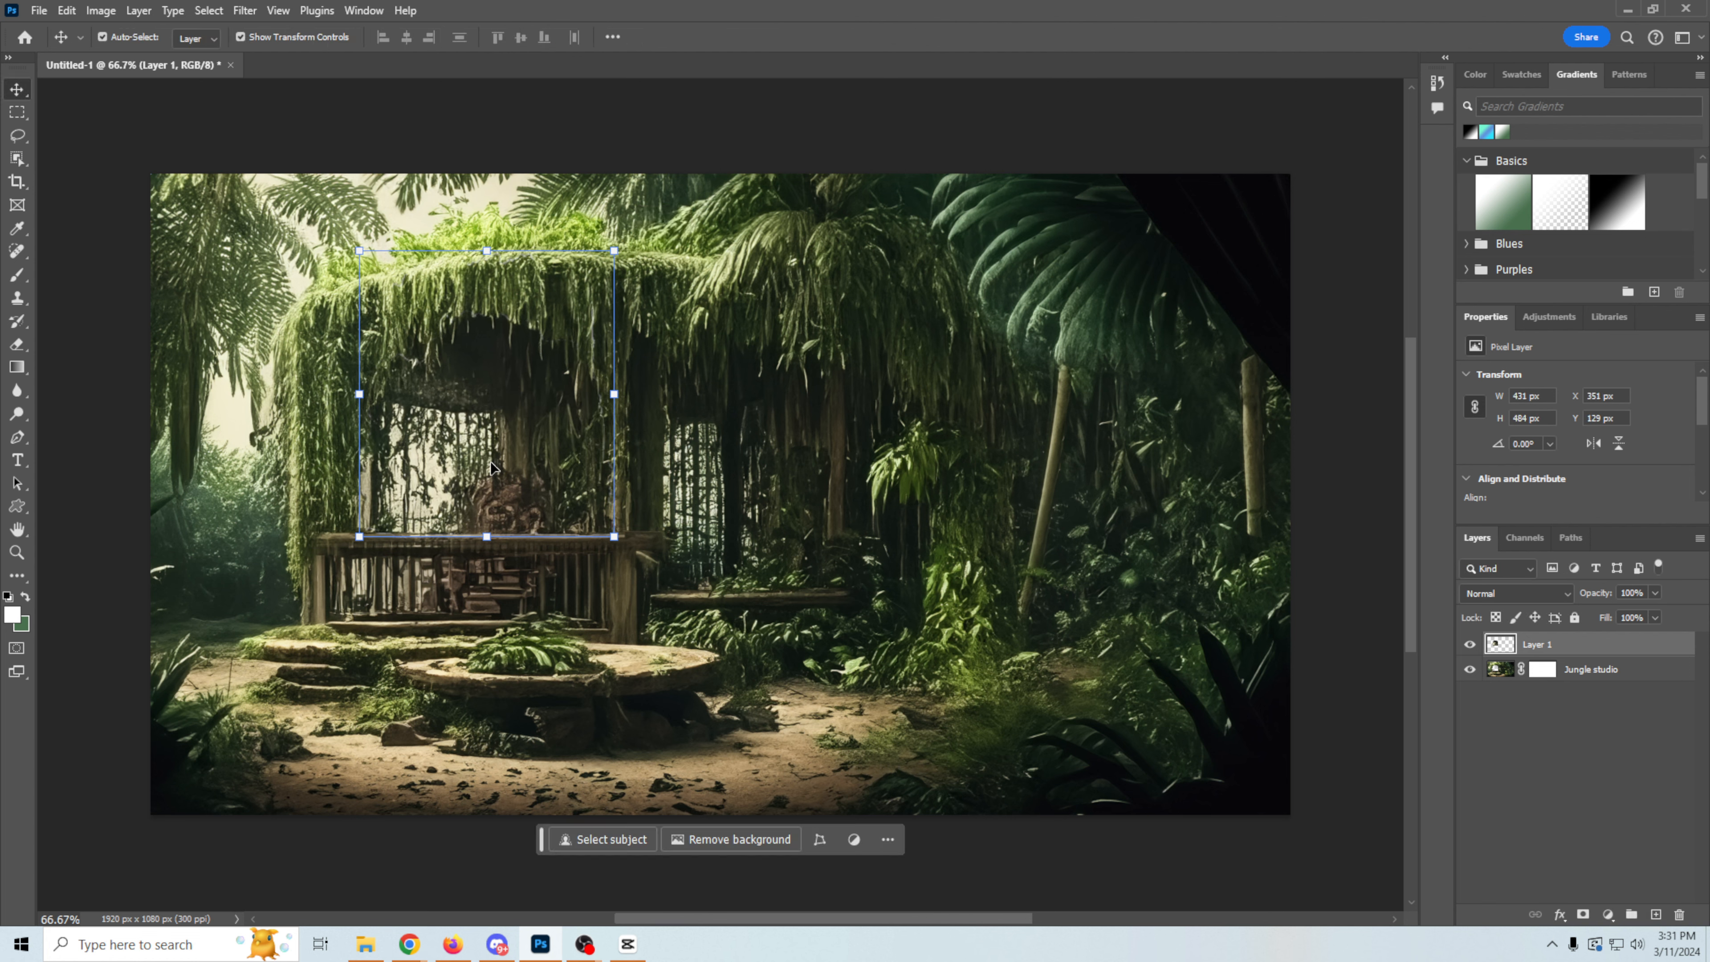
click(1554, 718)
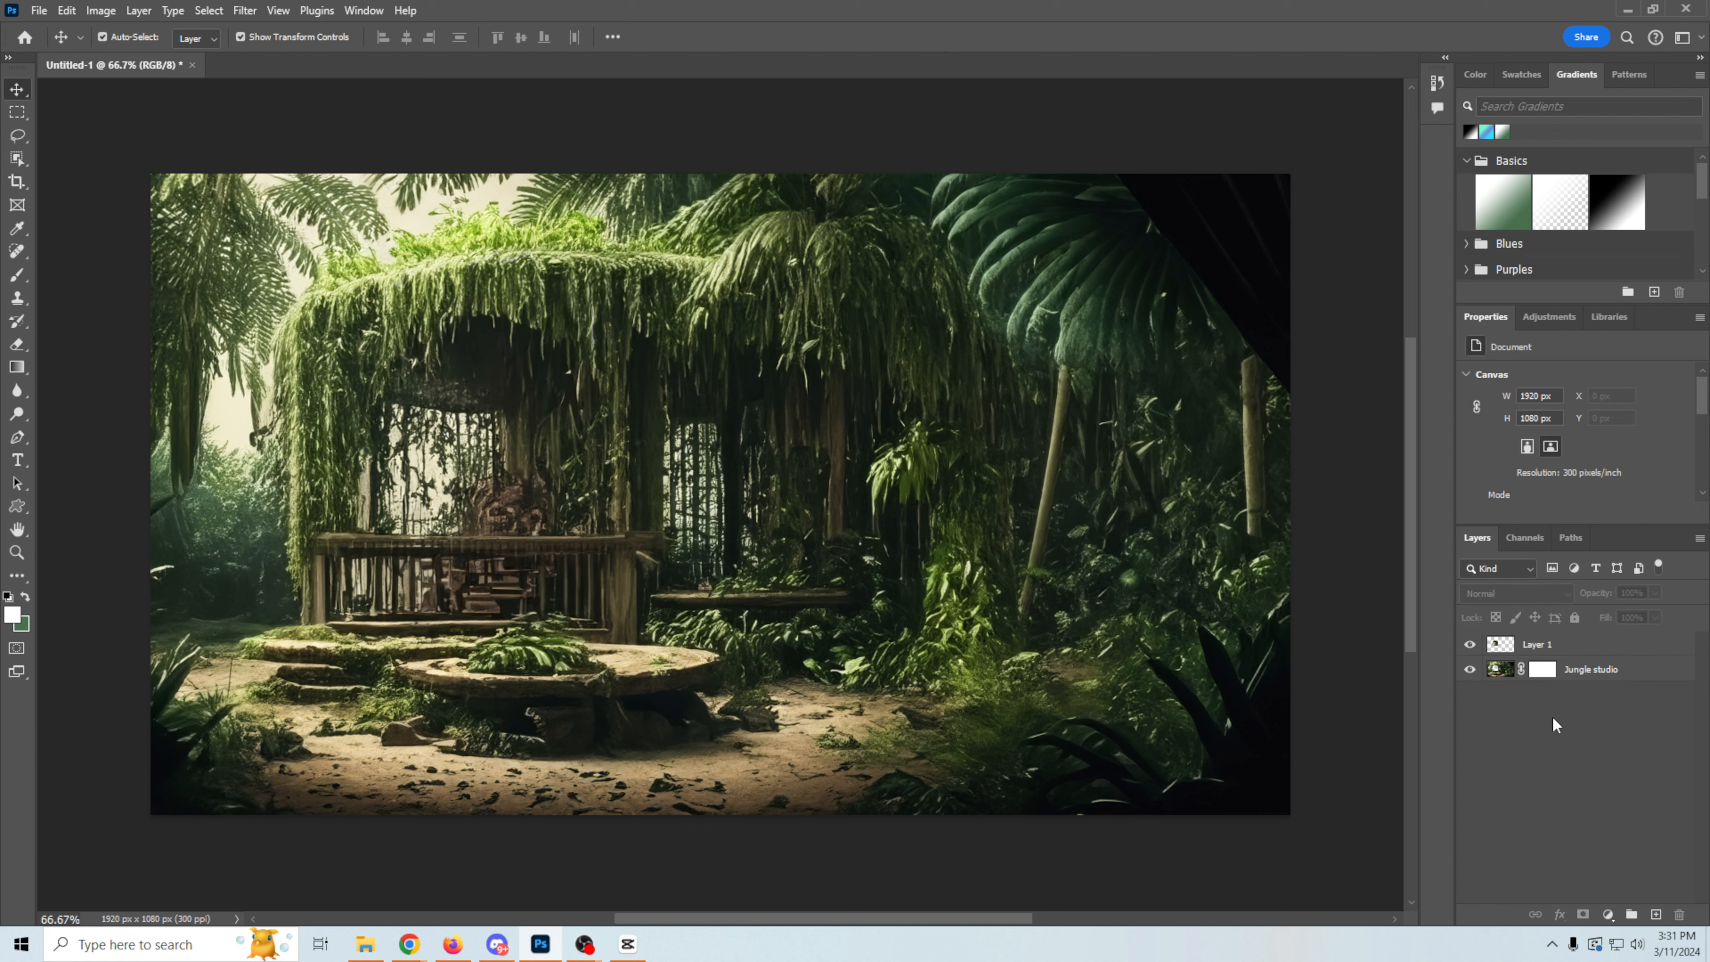
Step: Hide Layer 1 and export the jungle studio with its transparent opening as a PNG named Jungle forground
click(1470, 645)
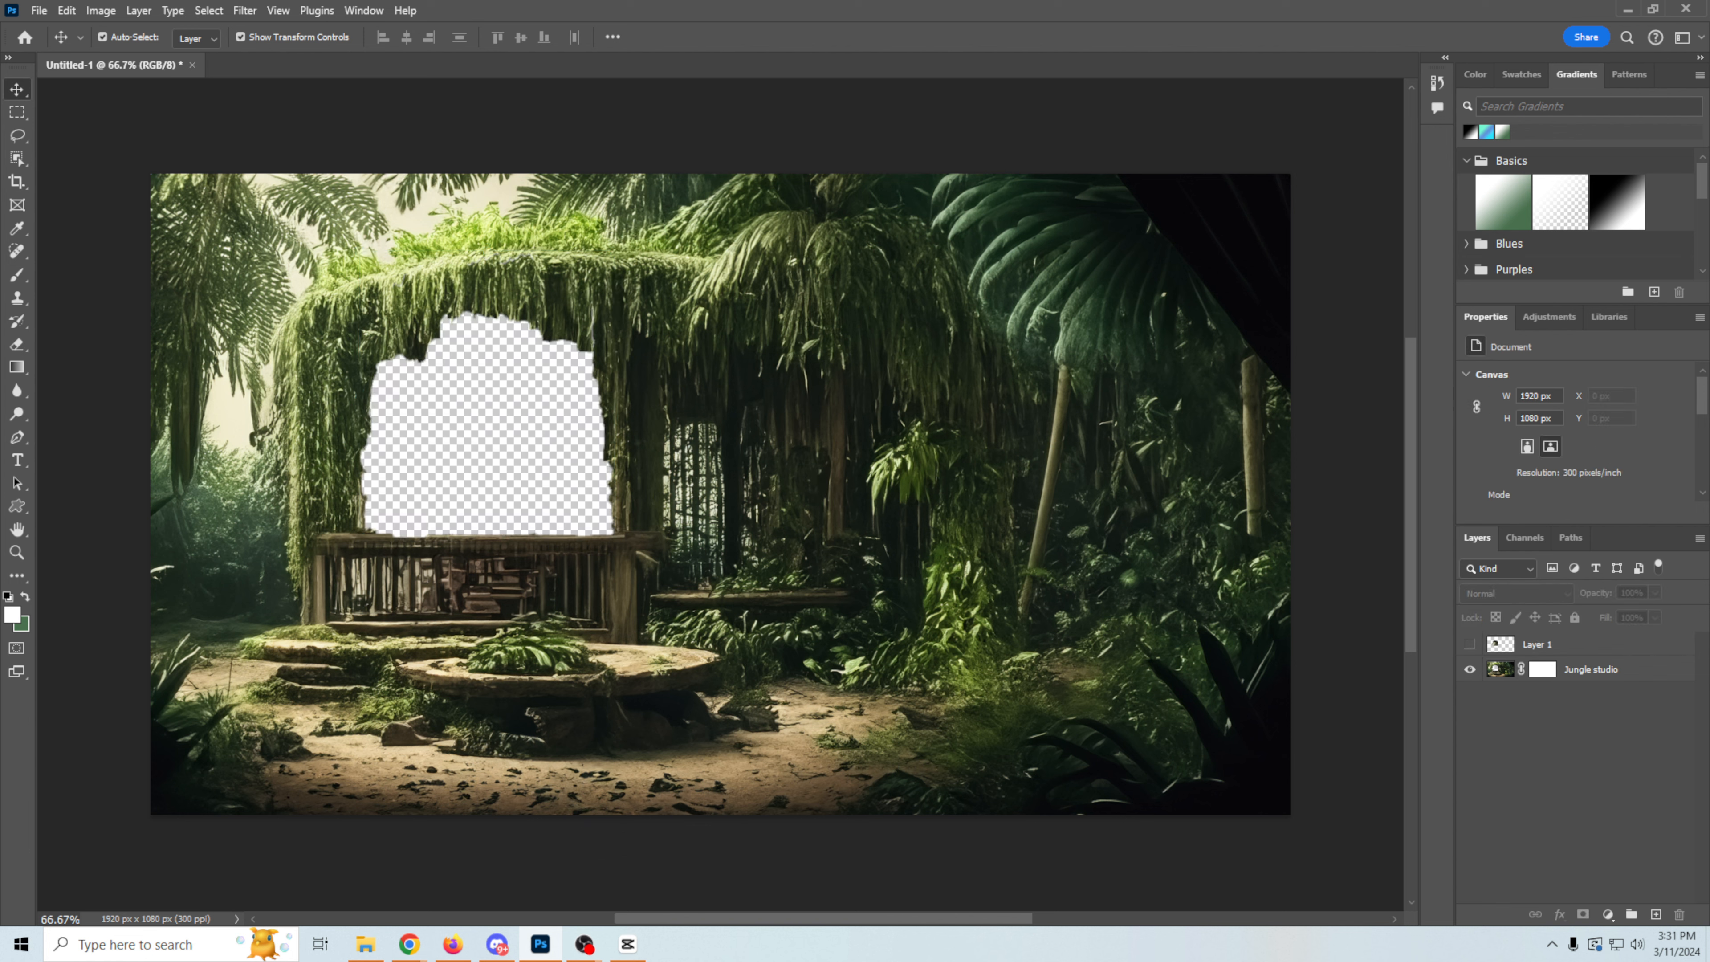
click(40, 10)
mouse_move(122, 325)
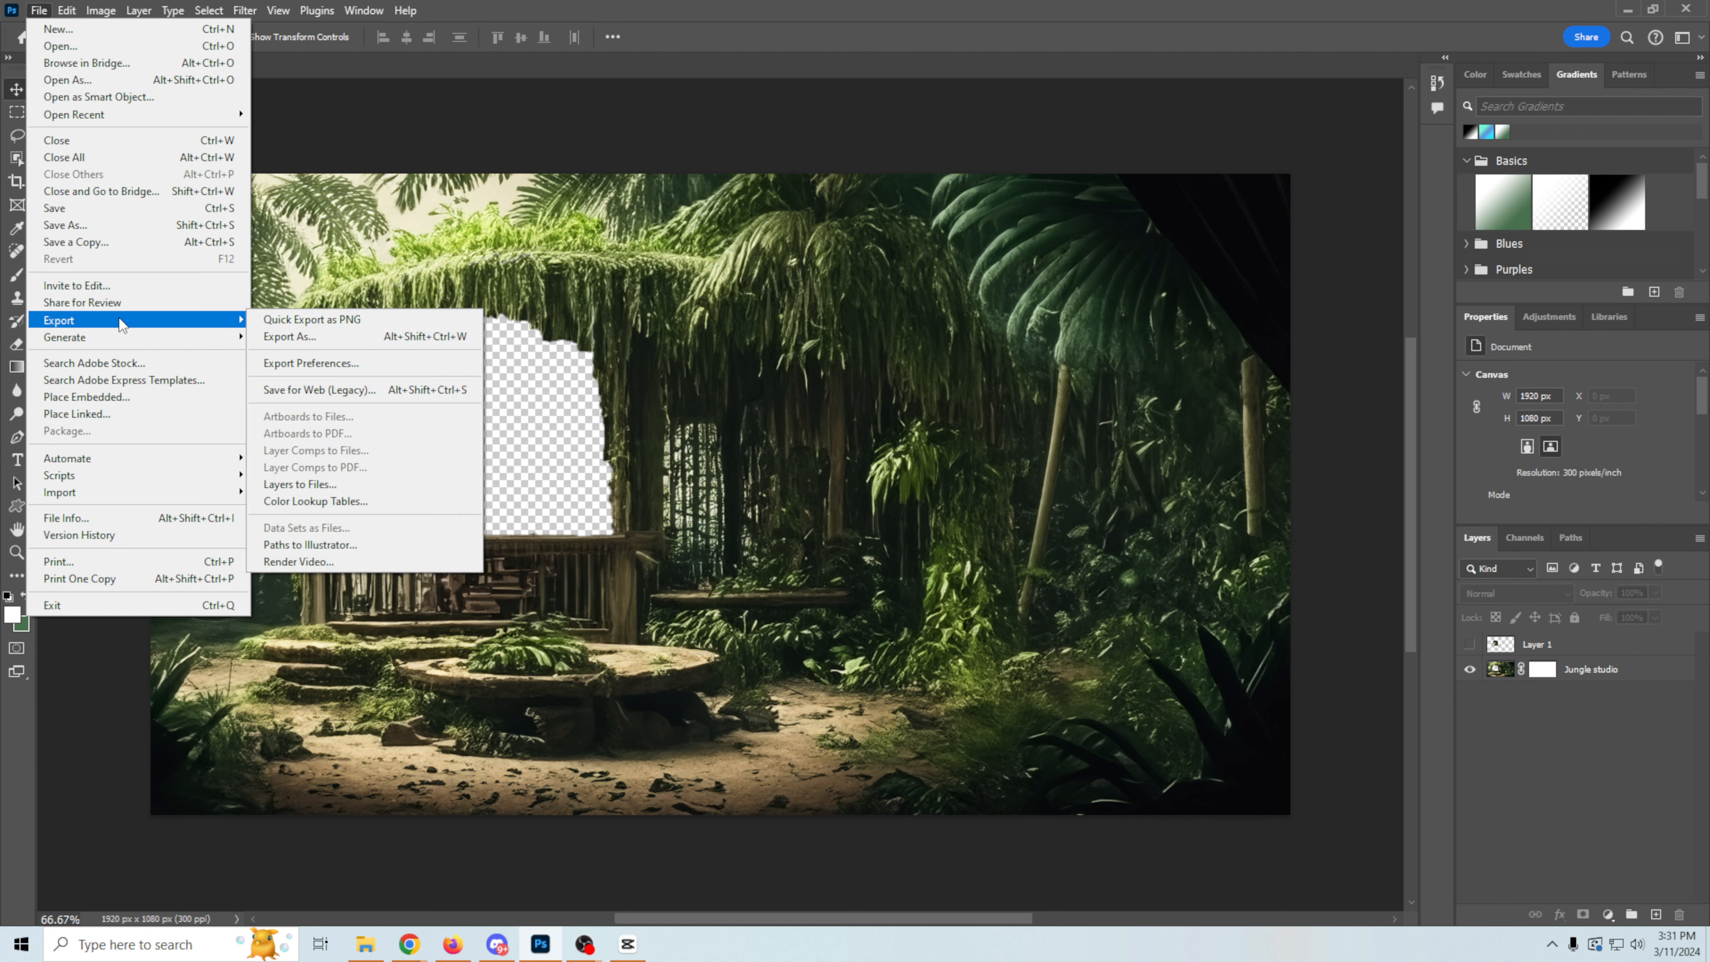
click(290, 337)
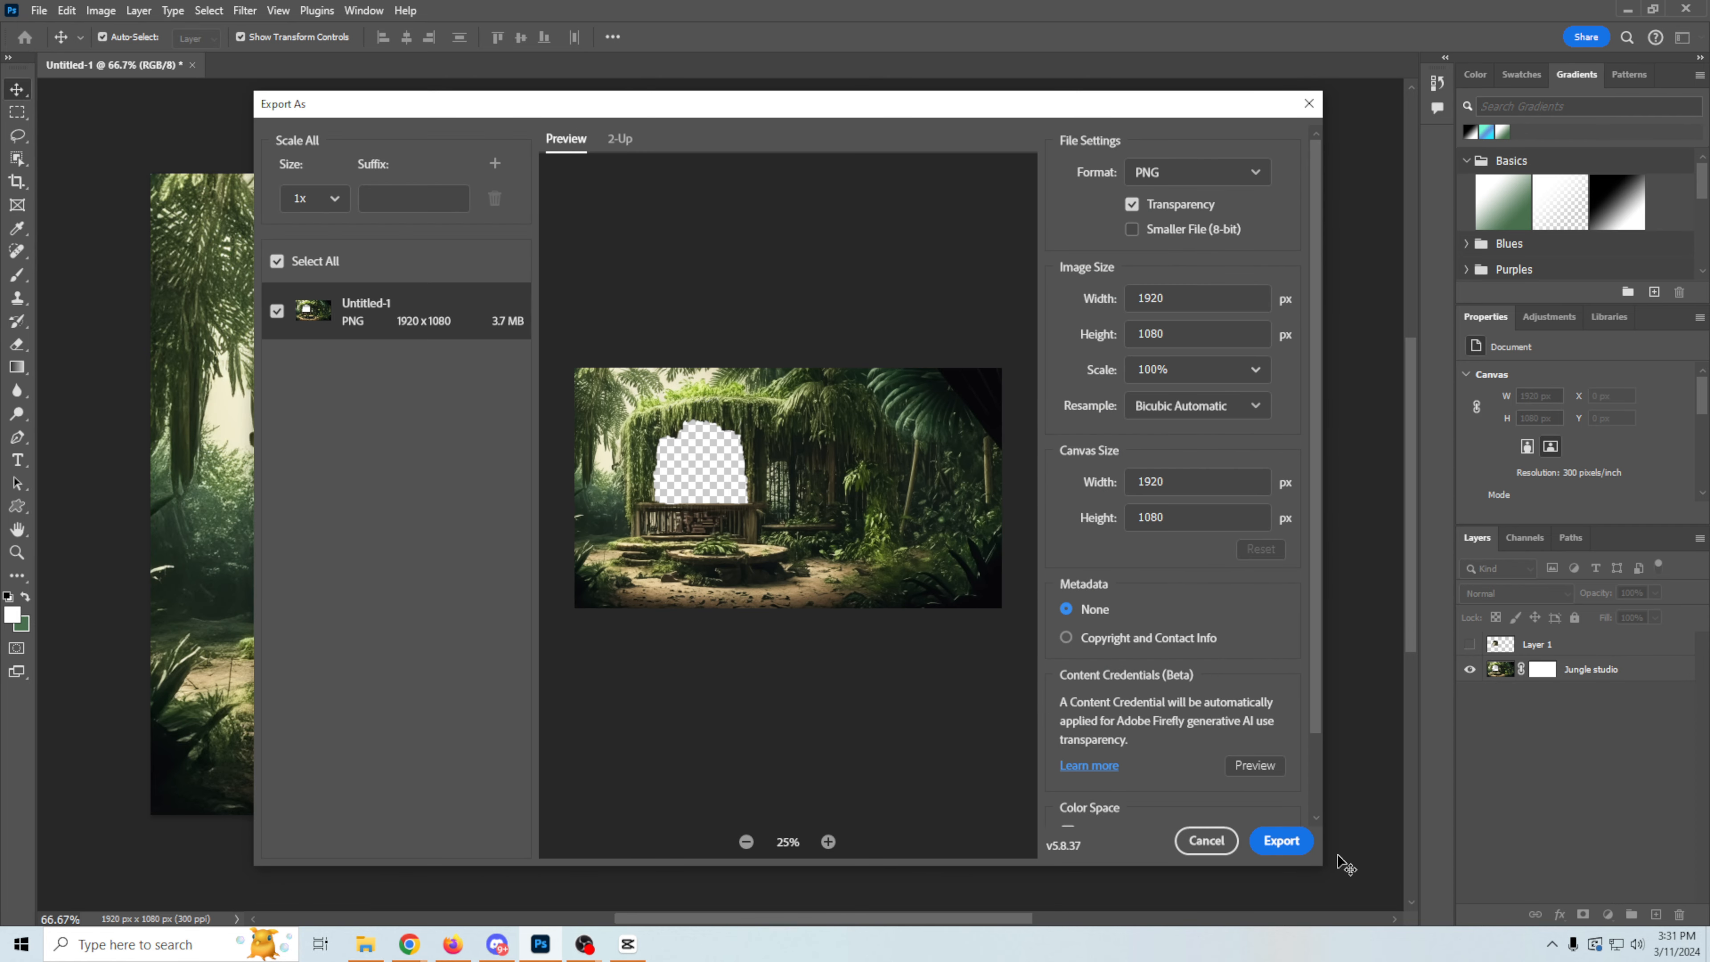
click(1279, 840)
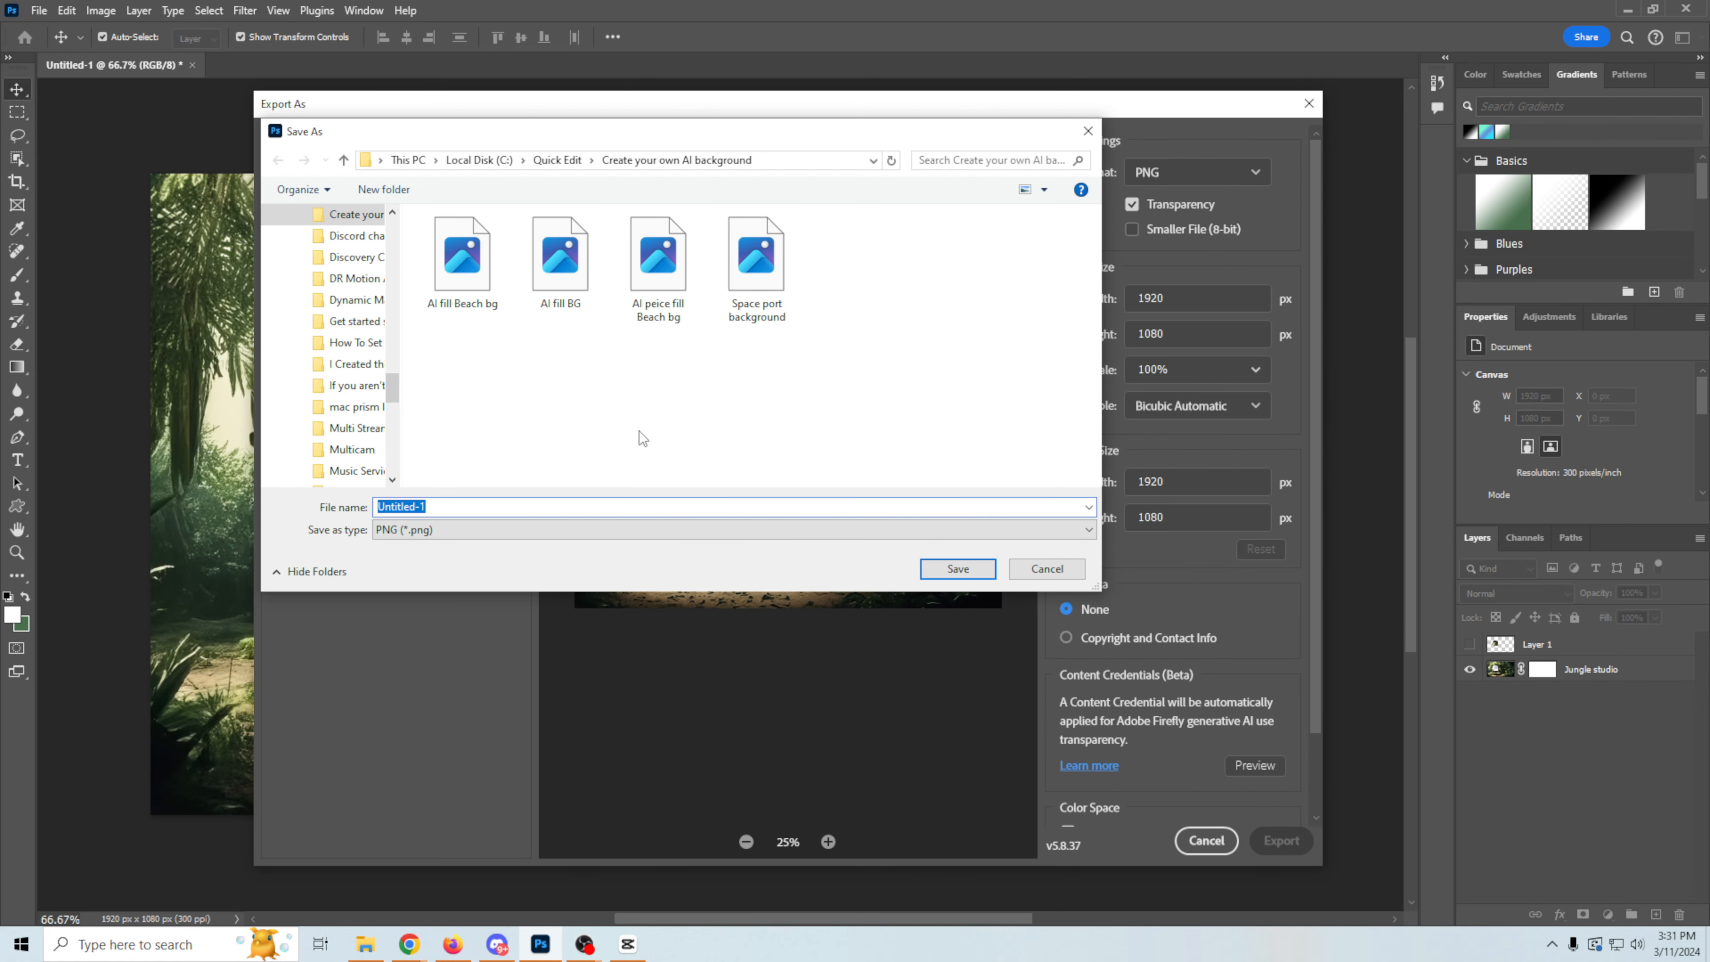
text(11)
click(942, 575)
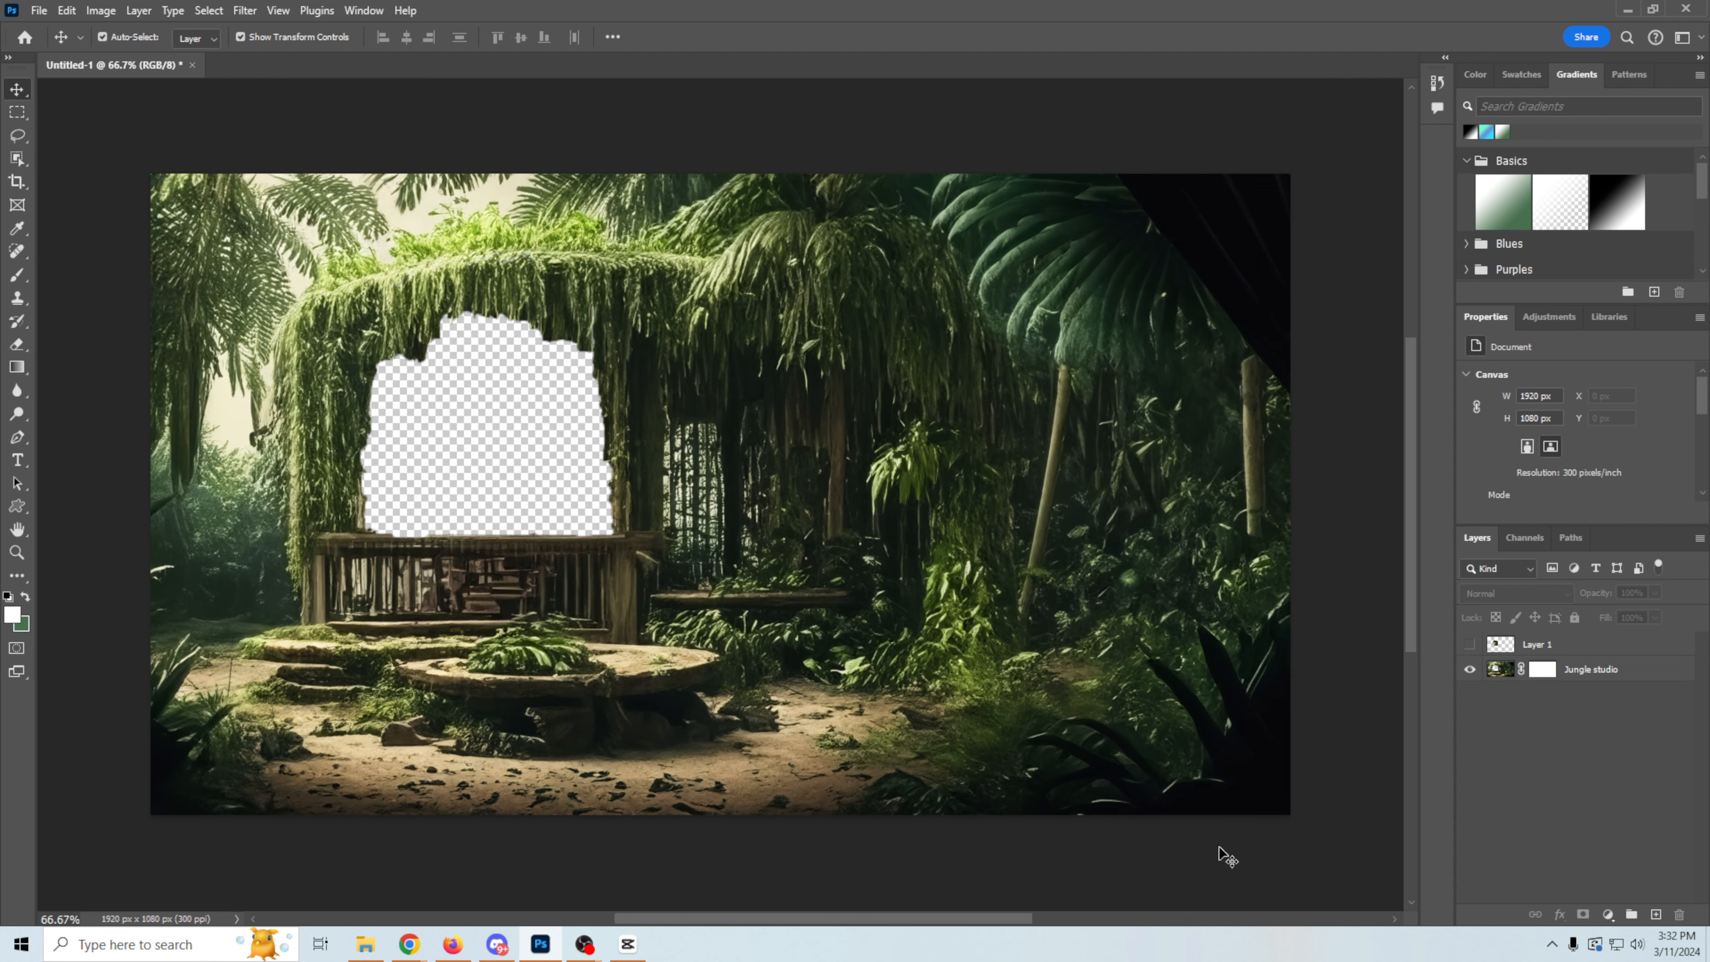
Step: Show only Layer 1, hiding the Jungle studio layer, and export the cut-out as a PNG named jungler background
click(1469, 669)
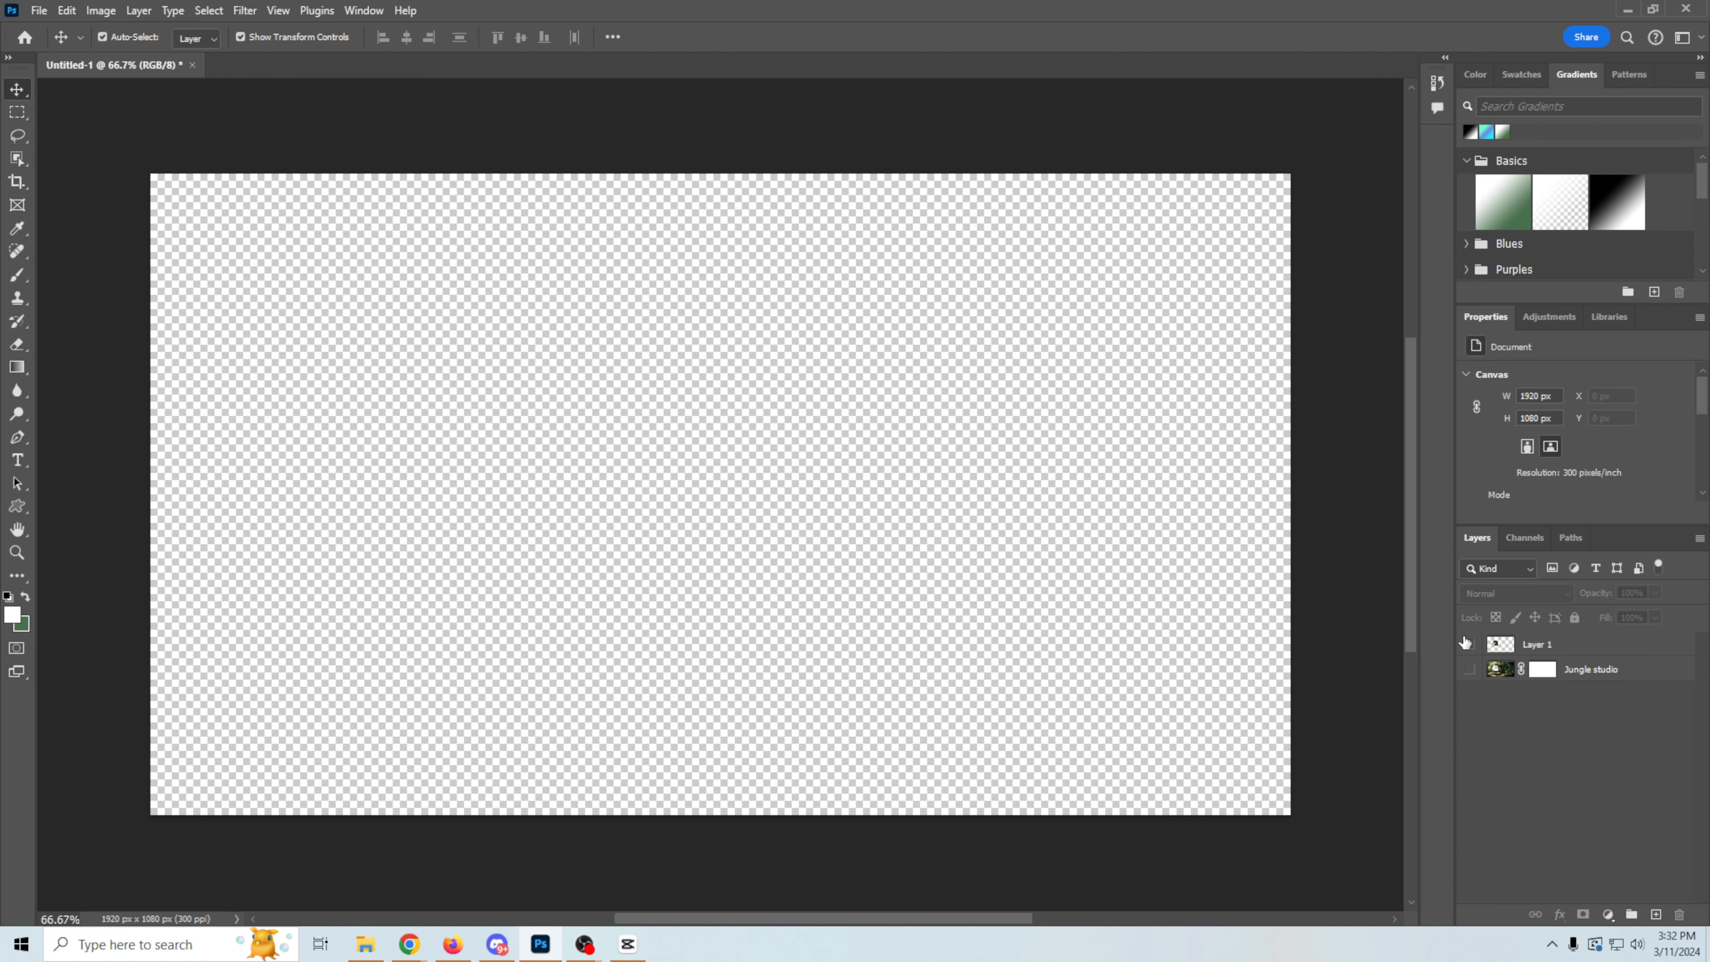
click(1468, 644)
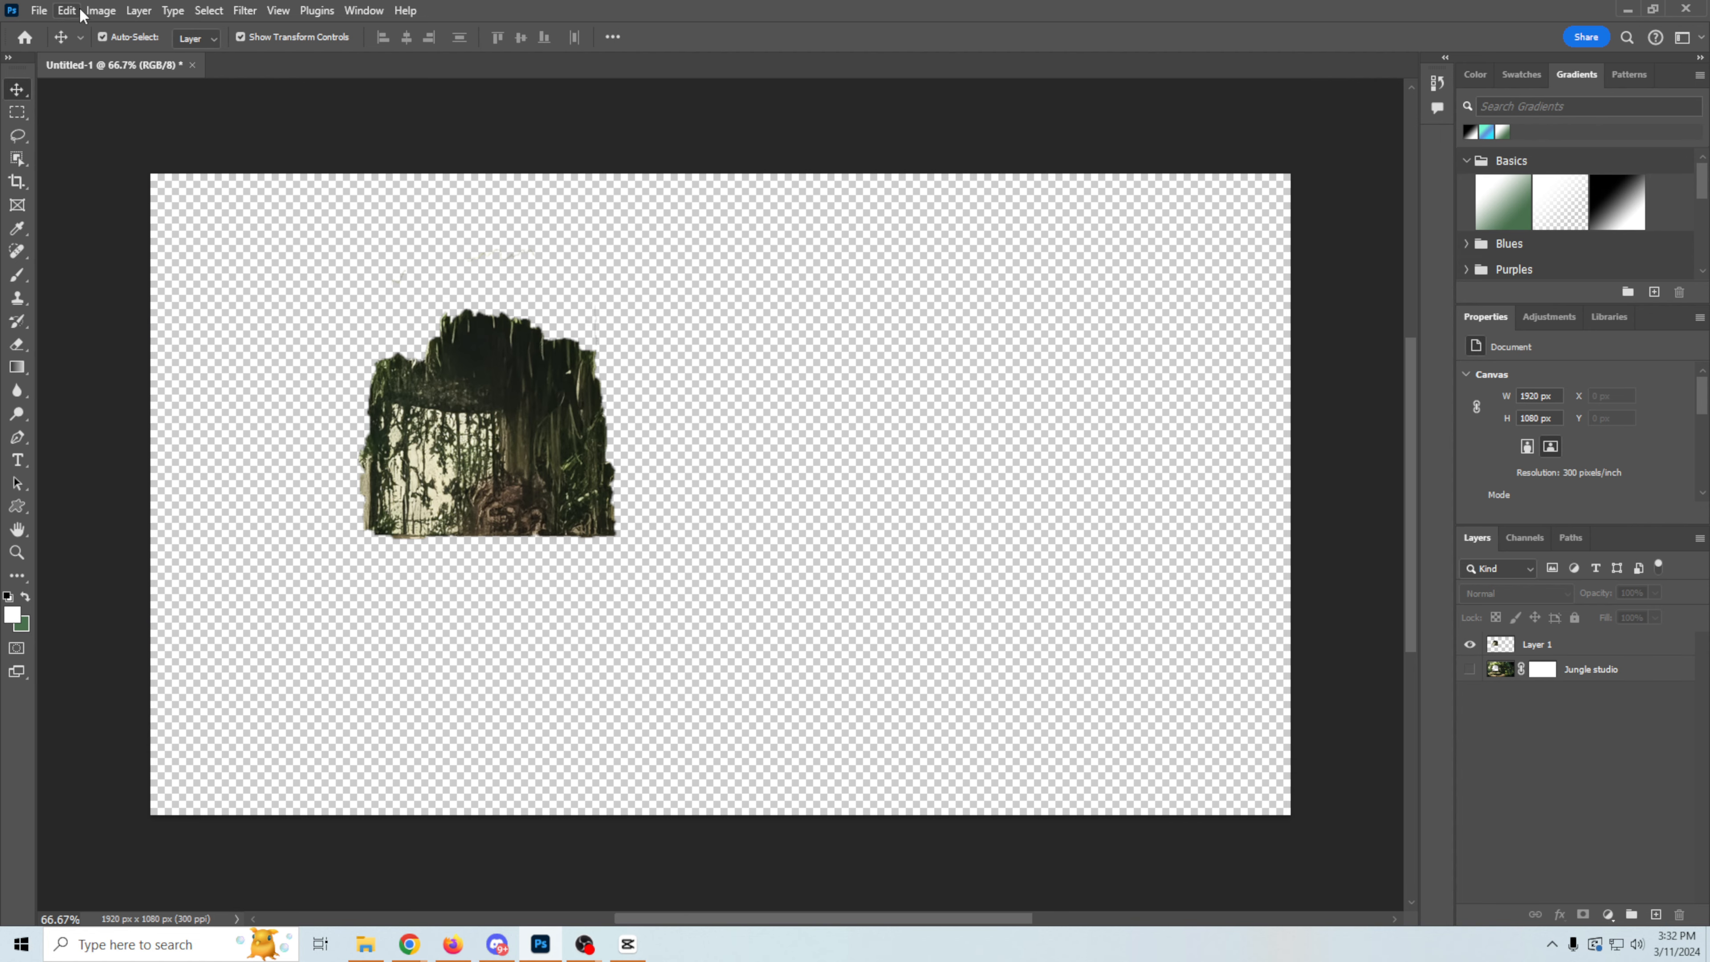
click(38, 10)
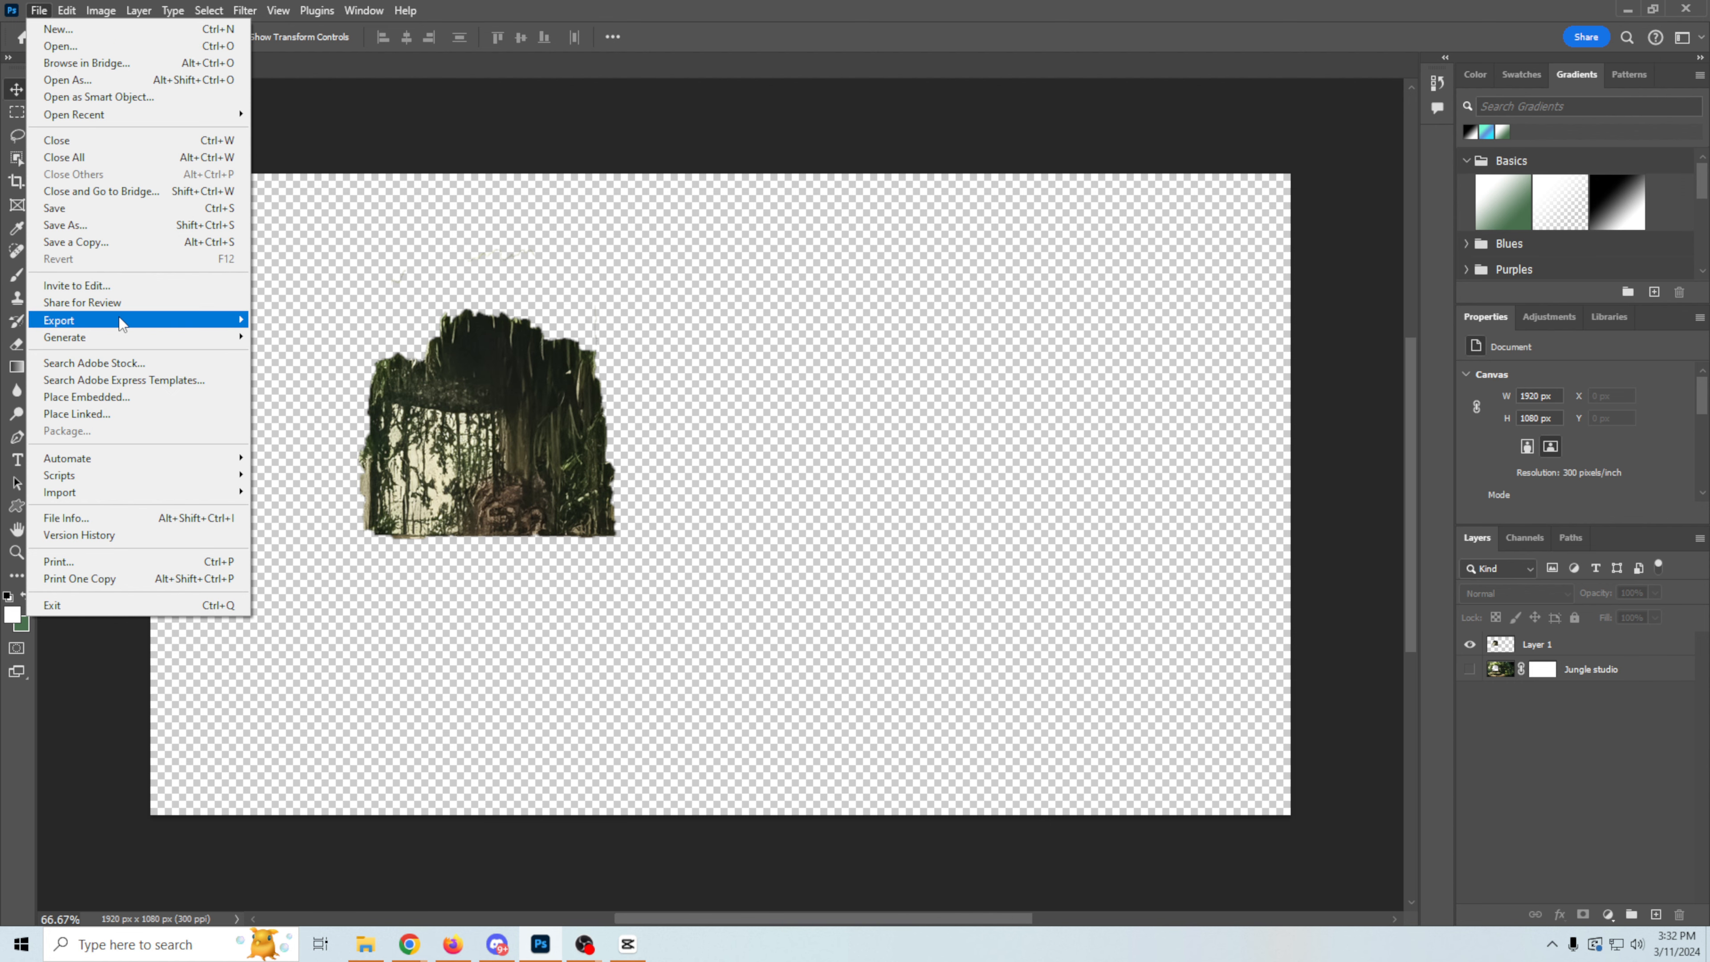
mouse_move(122, 321)
click(300, 338)
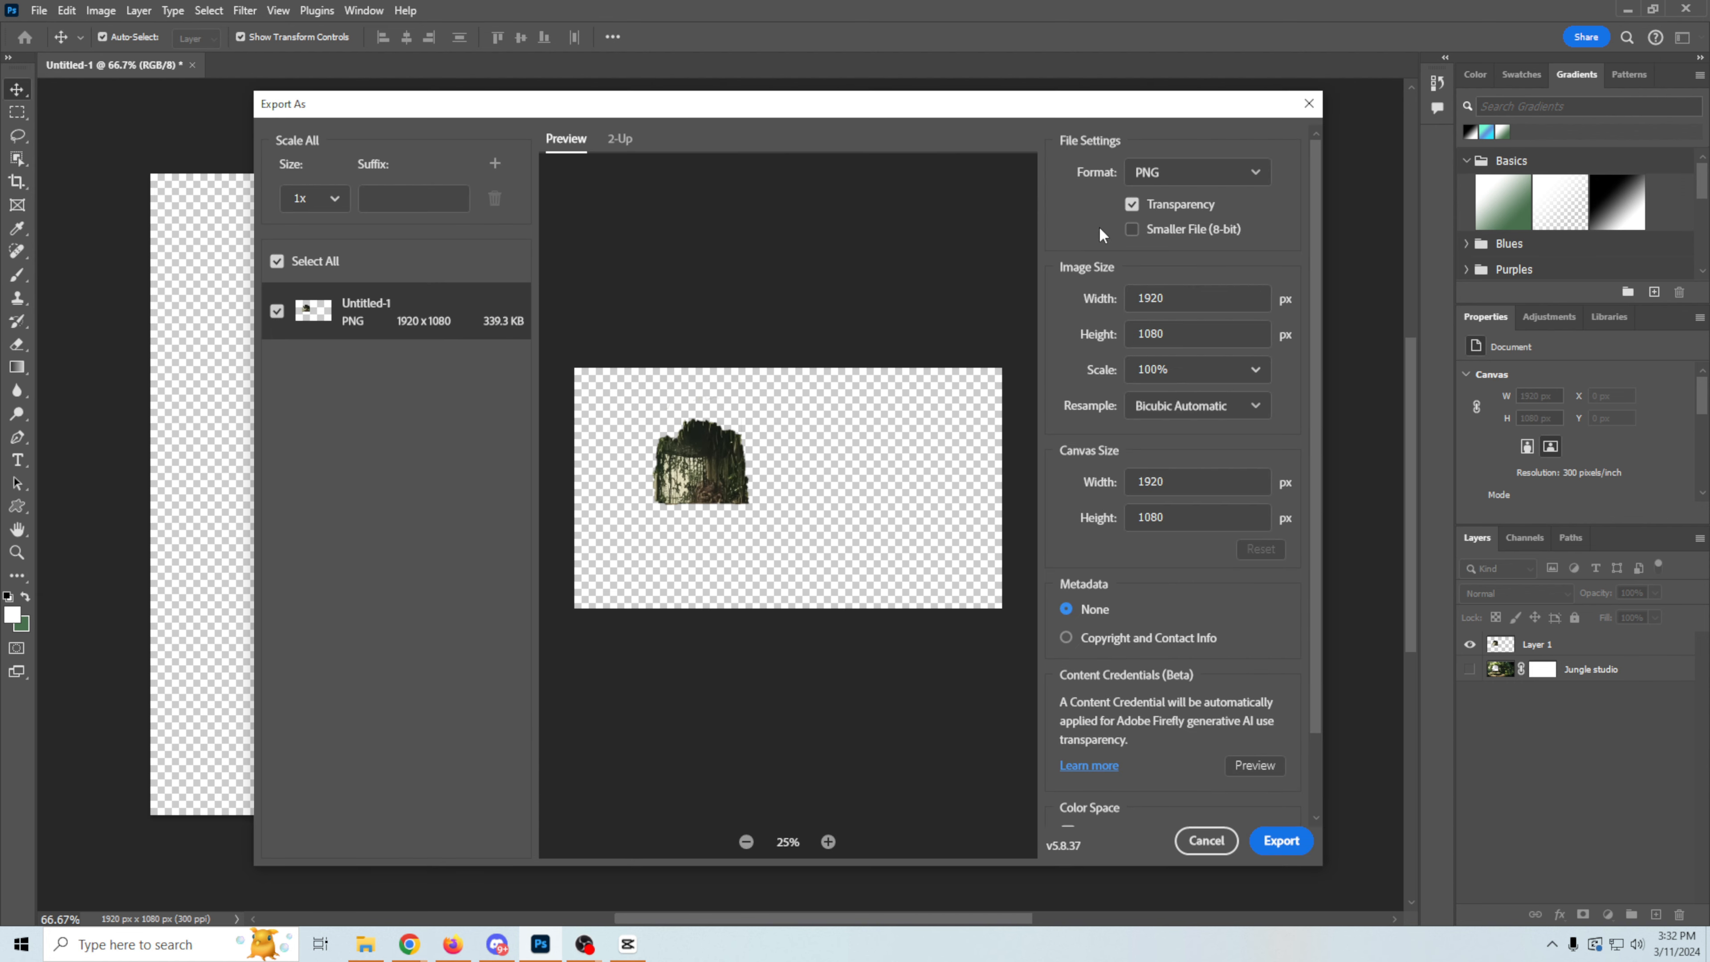
click(1281, 840)
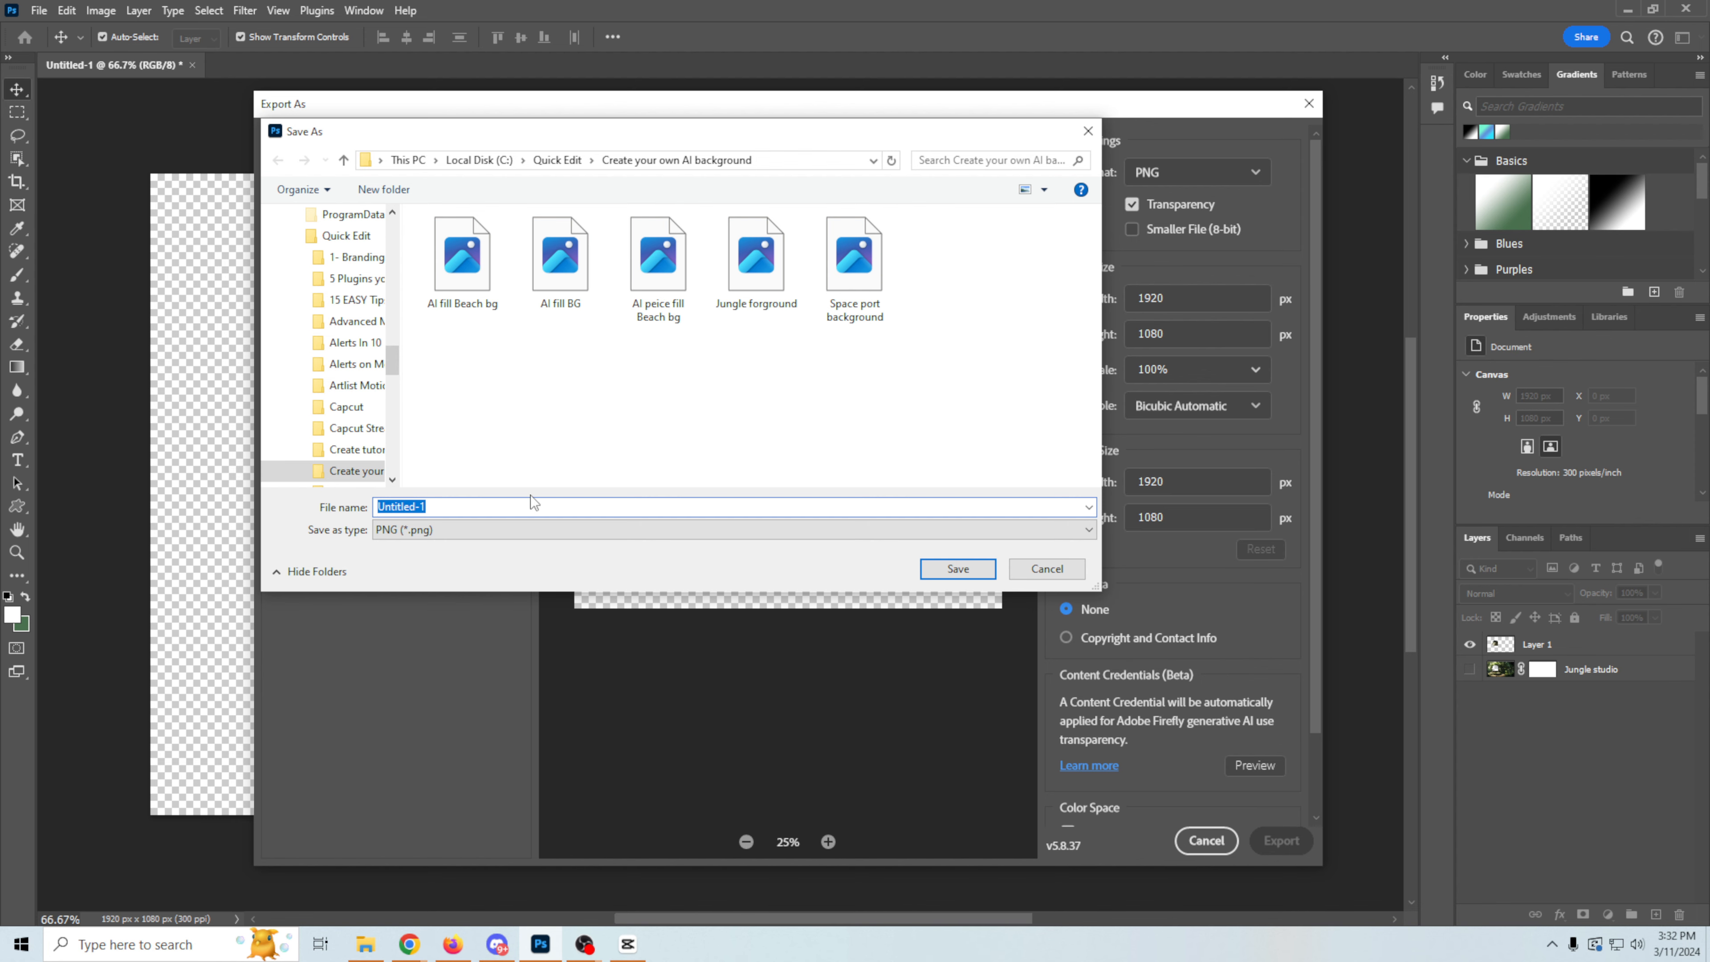
key(Return)
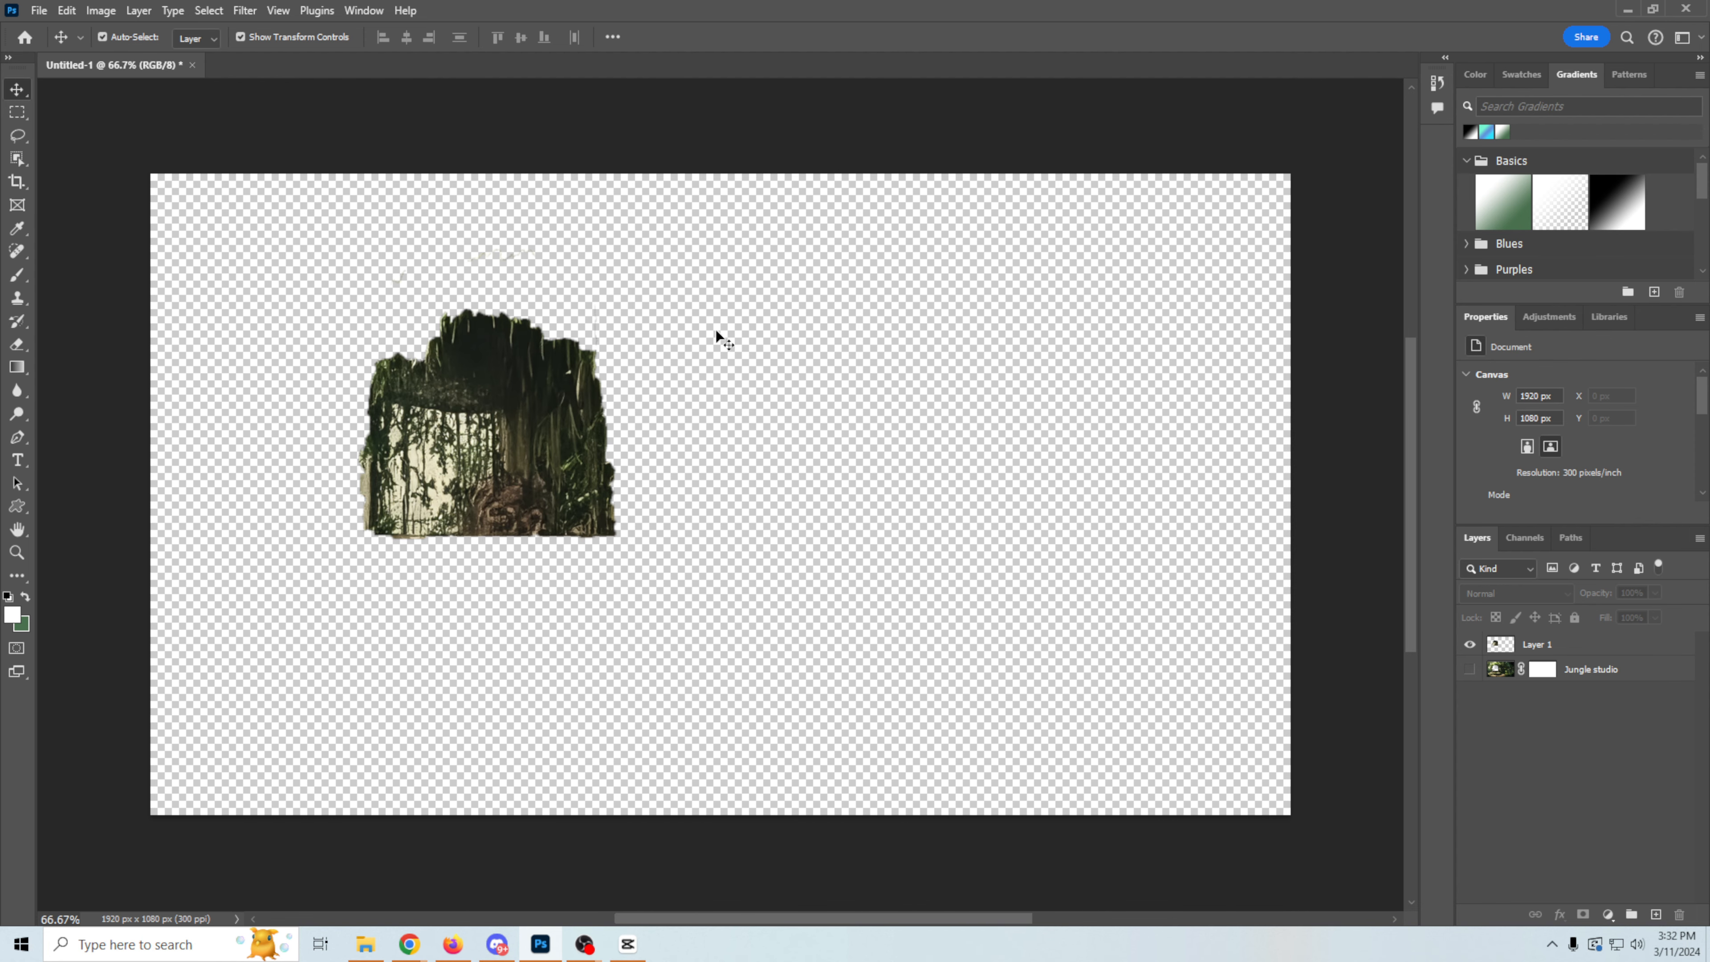
Step: Switch to OBS and add a new Image source named fg to the scene
click(1637, 10)
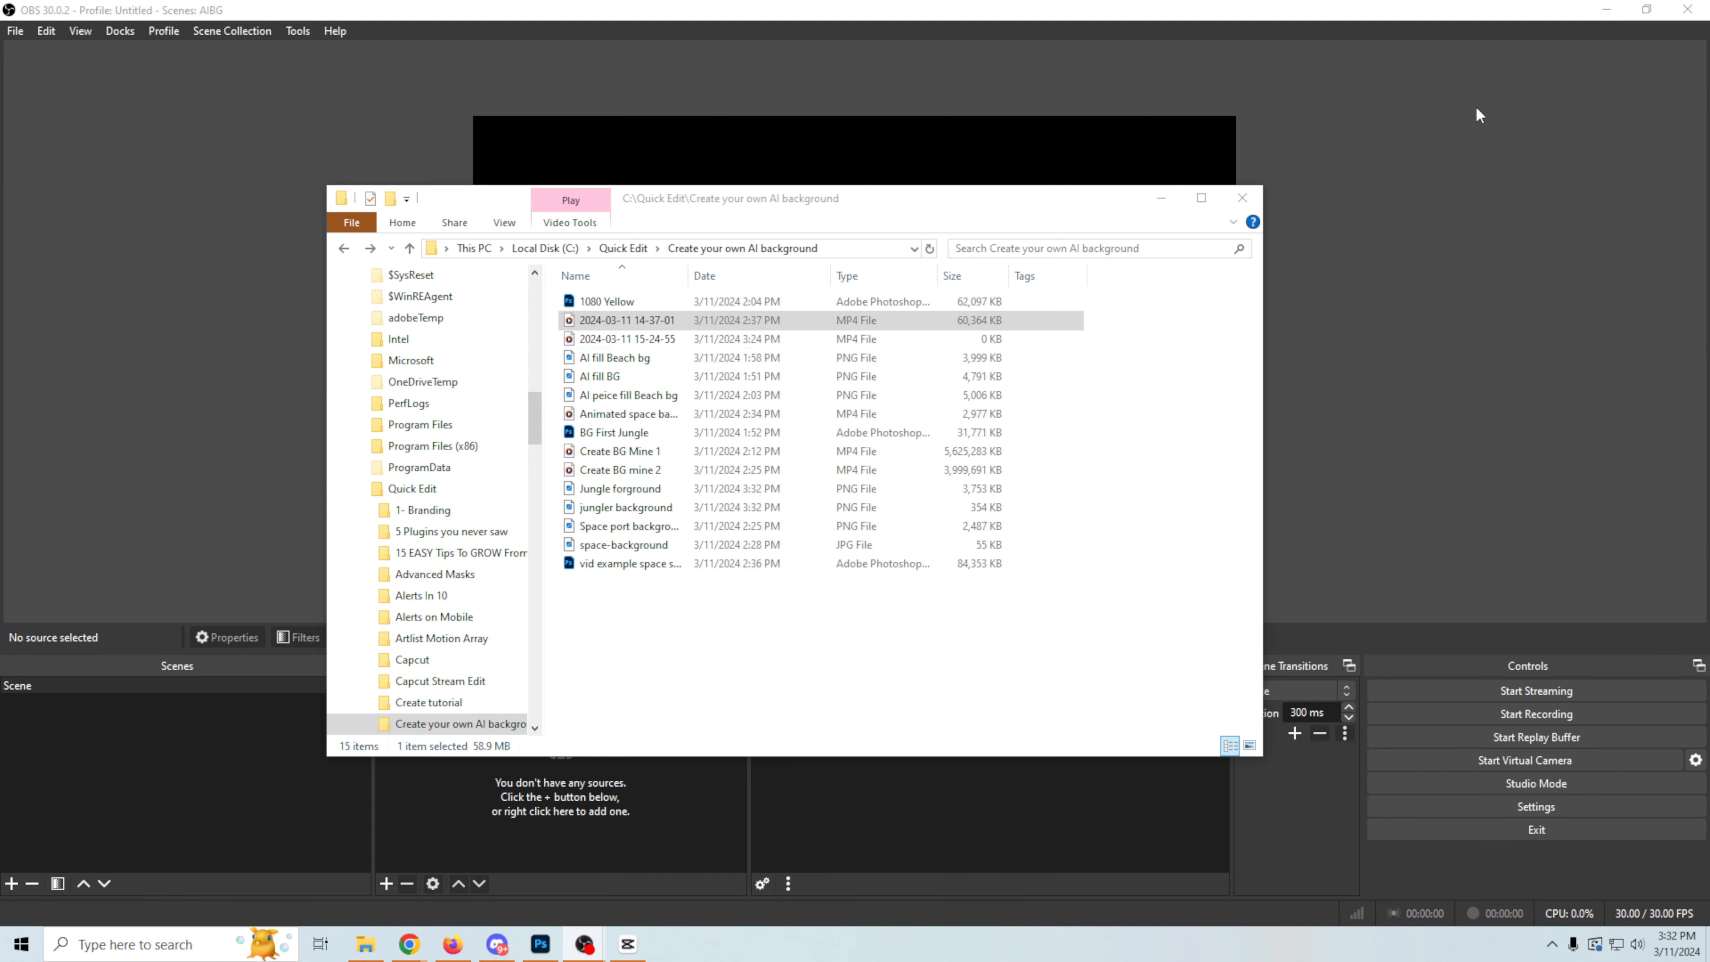
click(609, 402)
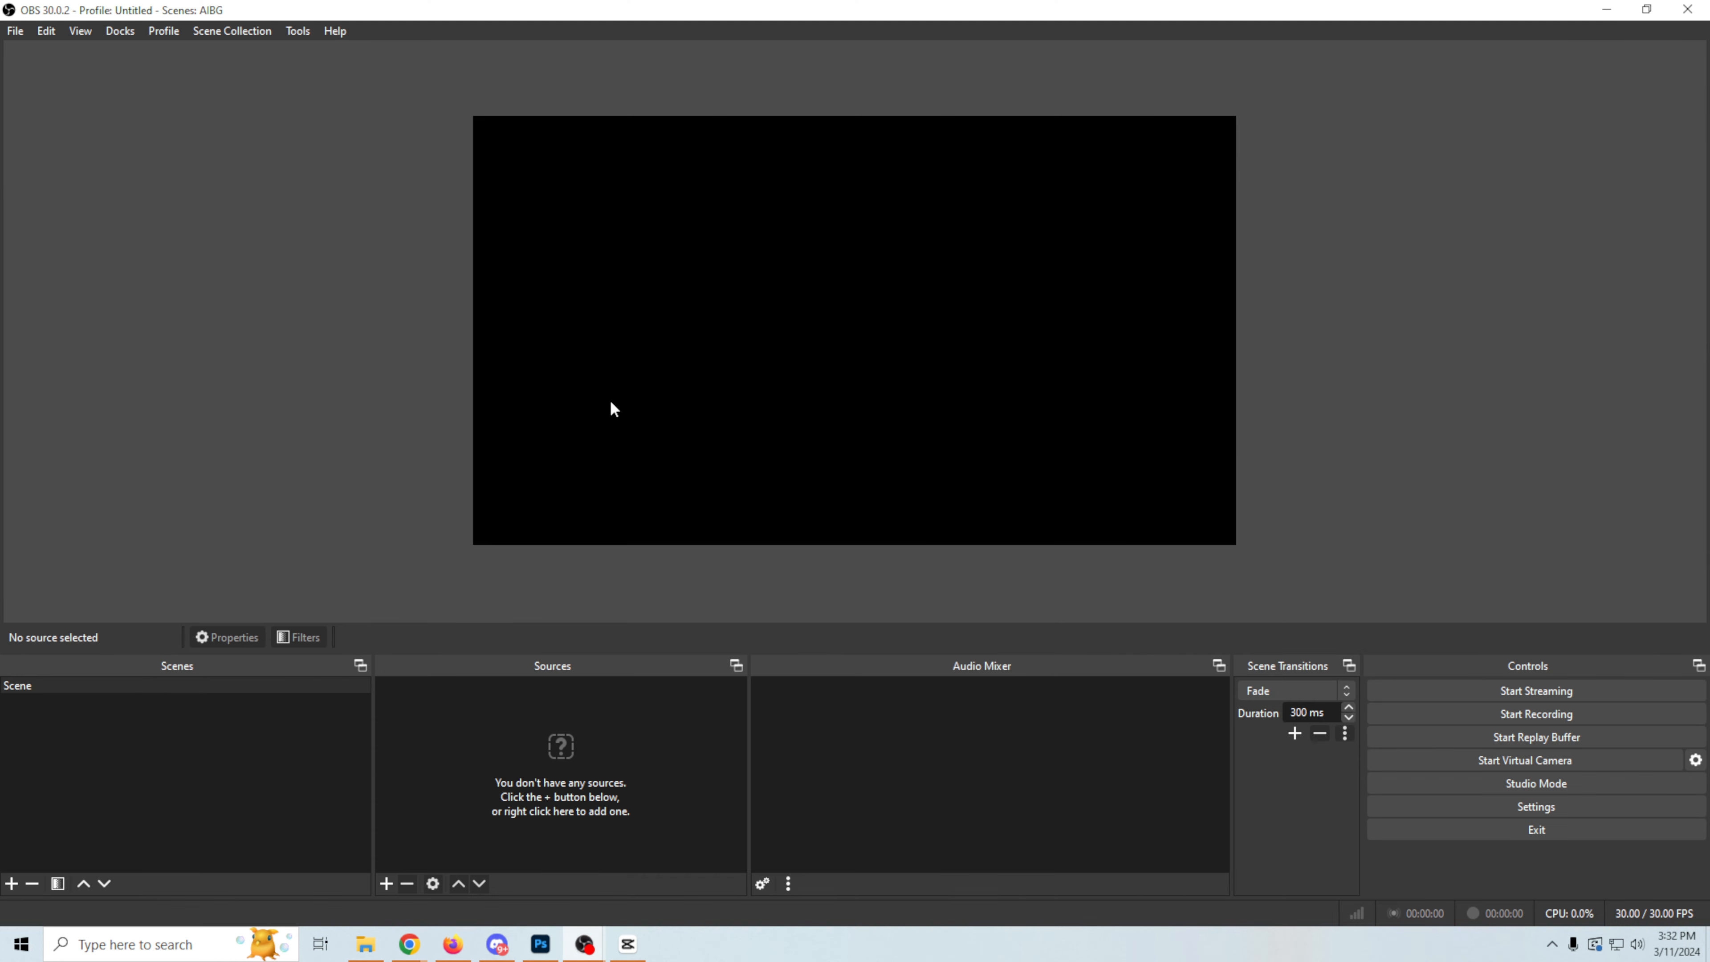
click(385, 884)
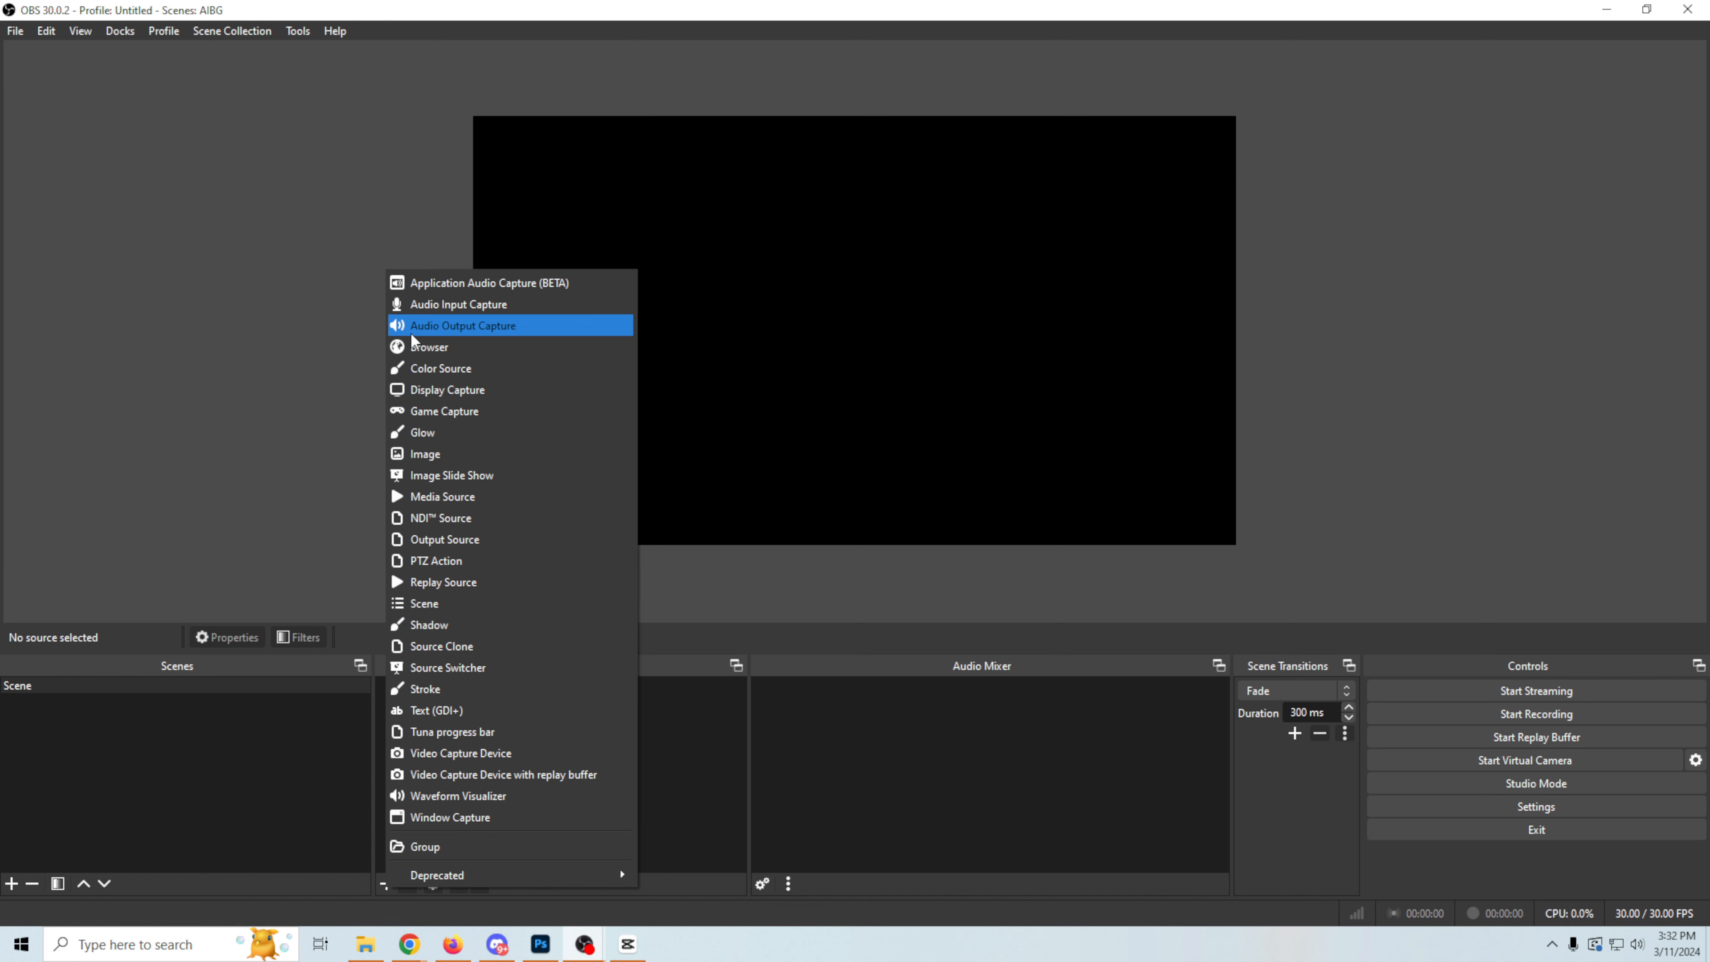
click(422, 455)
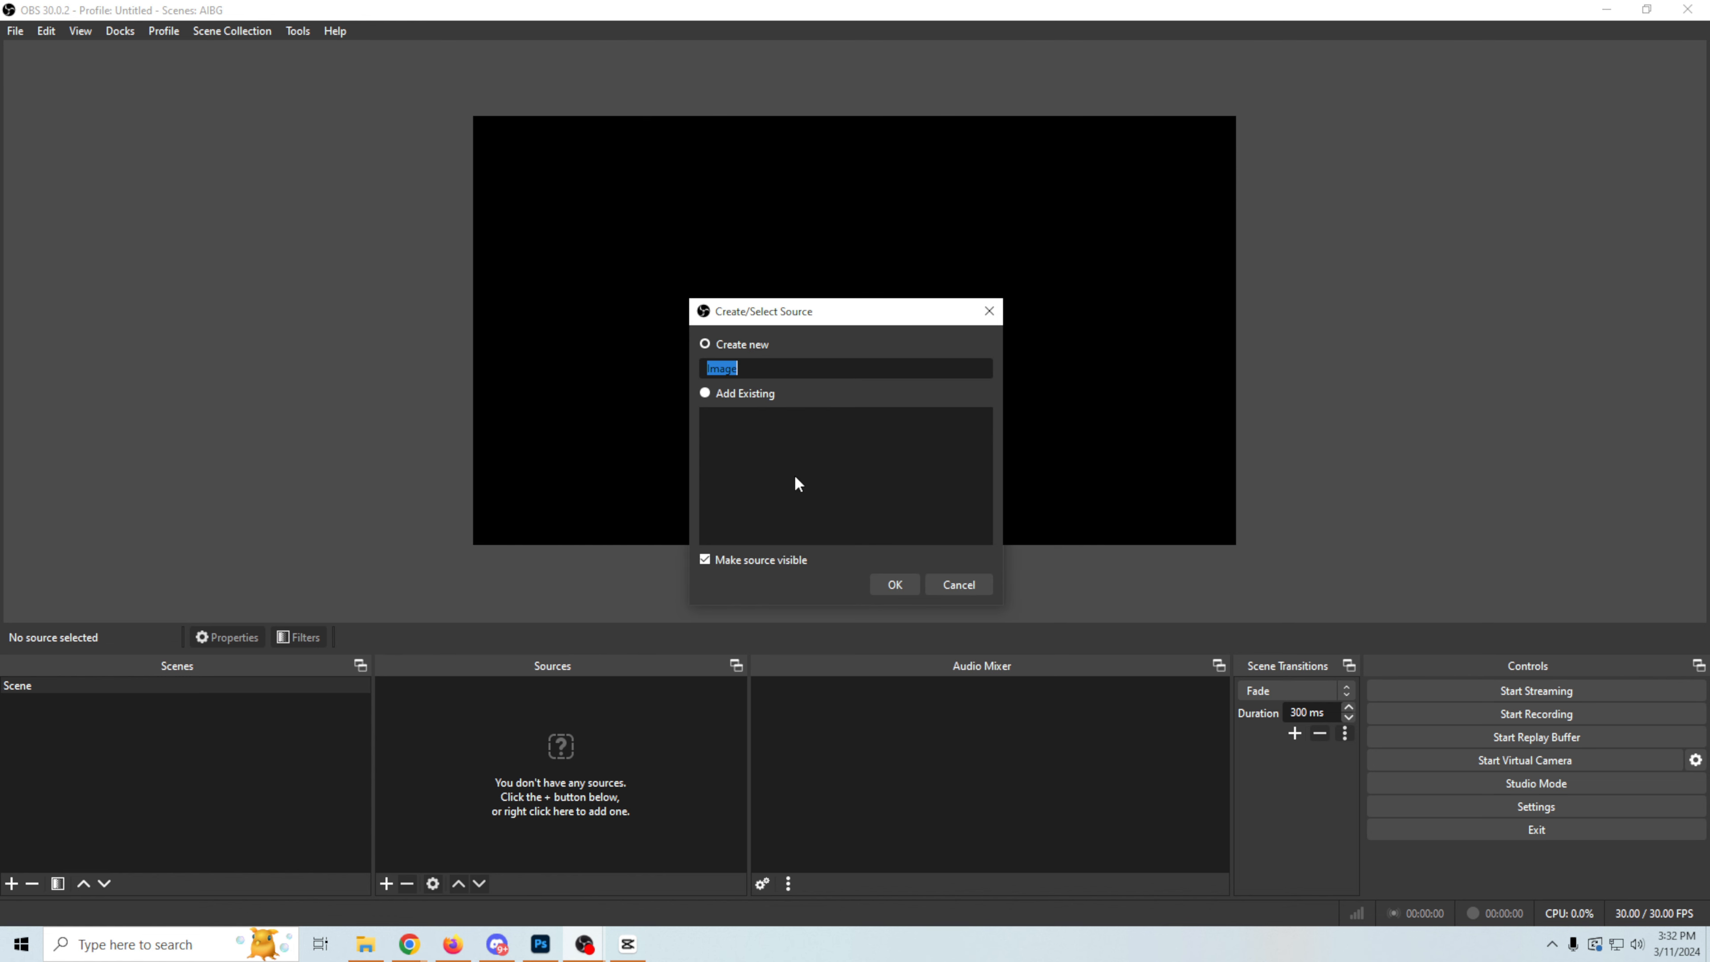
text(fg)
click(891, 586)
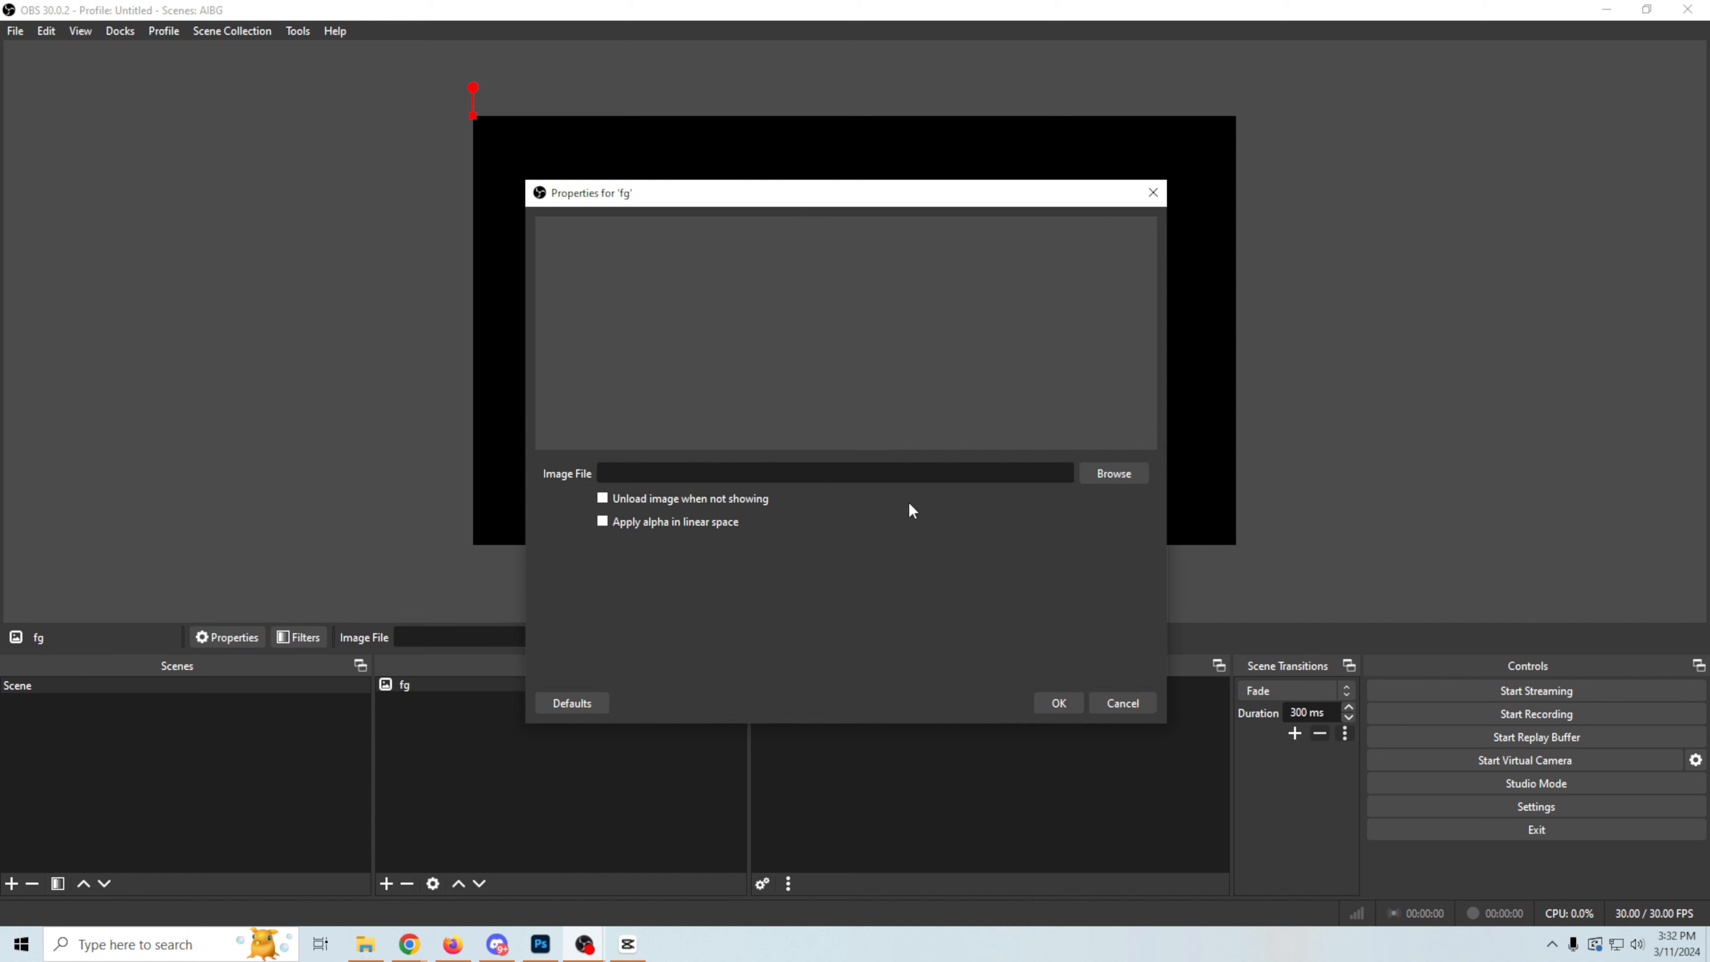
Step: Load the Jungle forground PNG as the image file of the fg source
click(1102, 475)
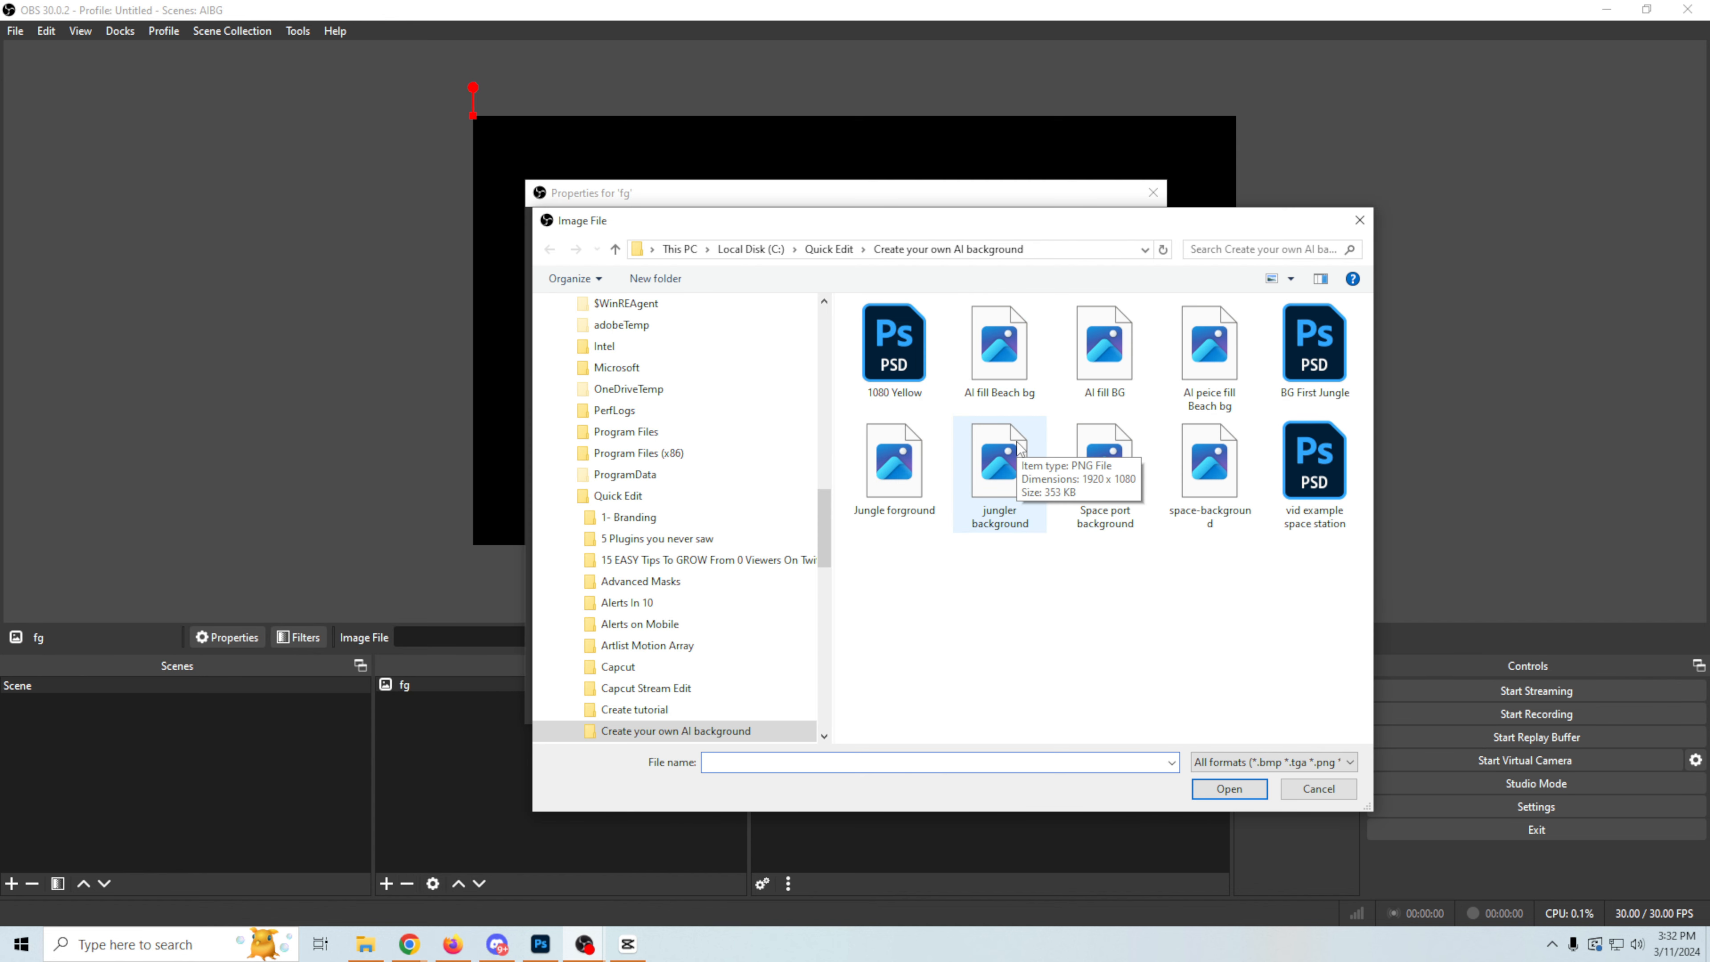
click(910, 467)
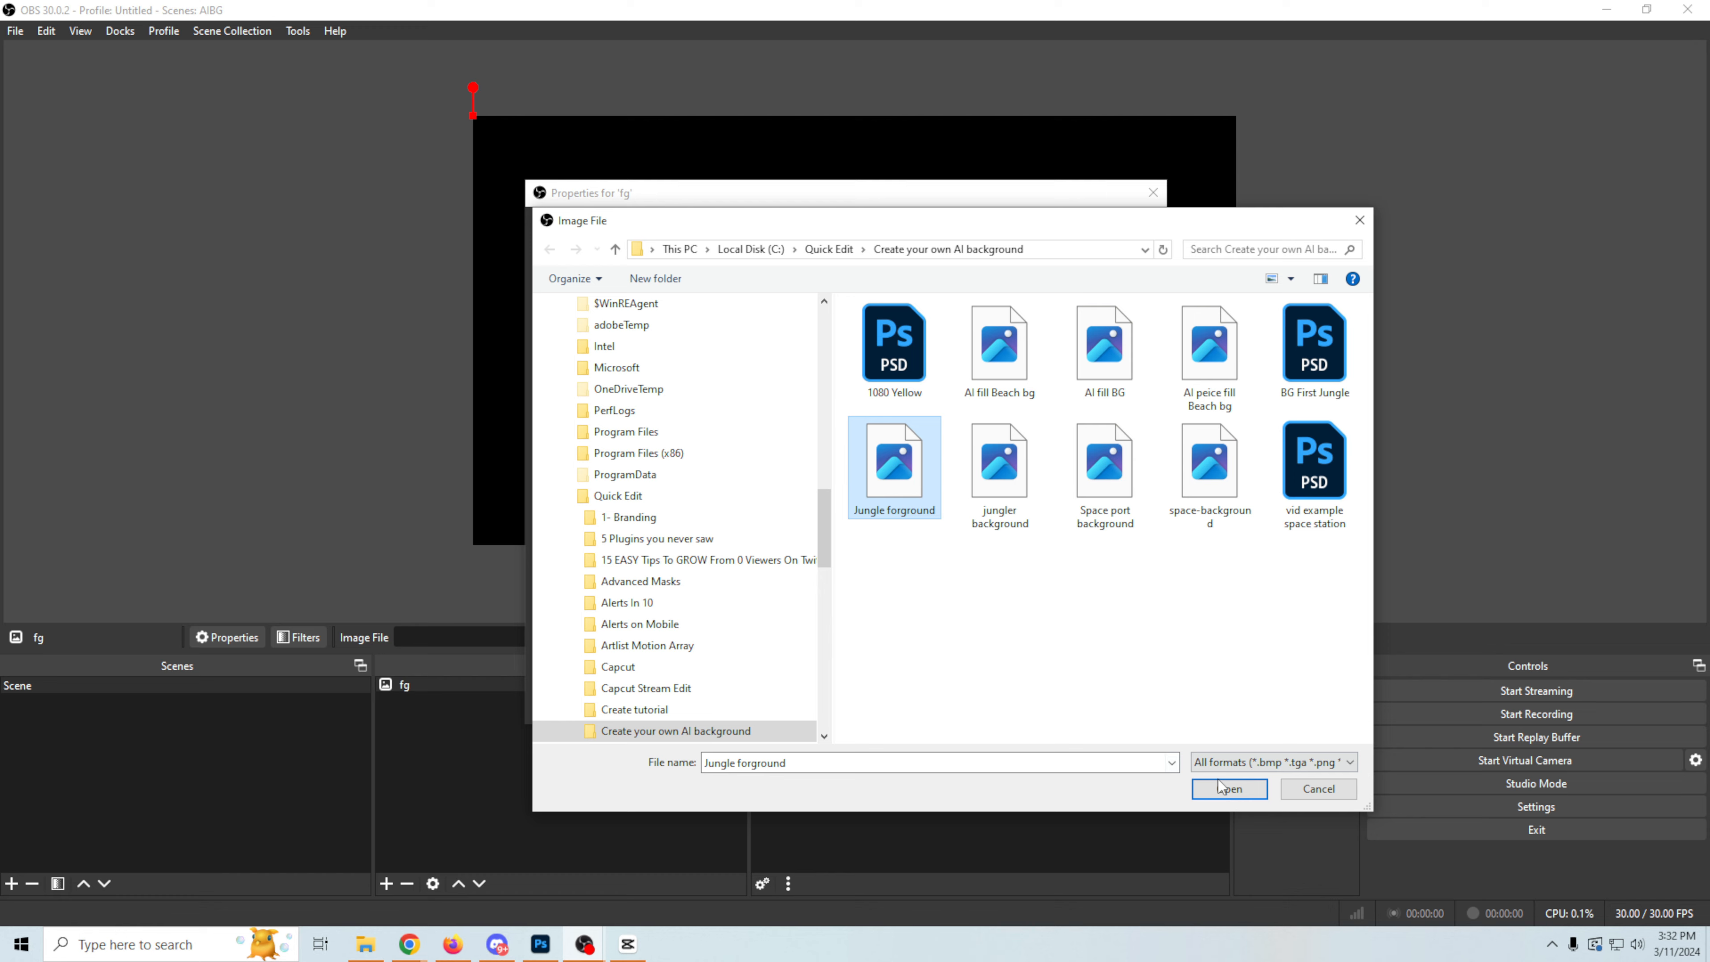
click(1235, 789)
click(1062, 706)
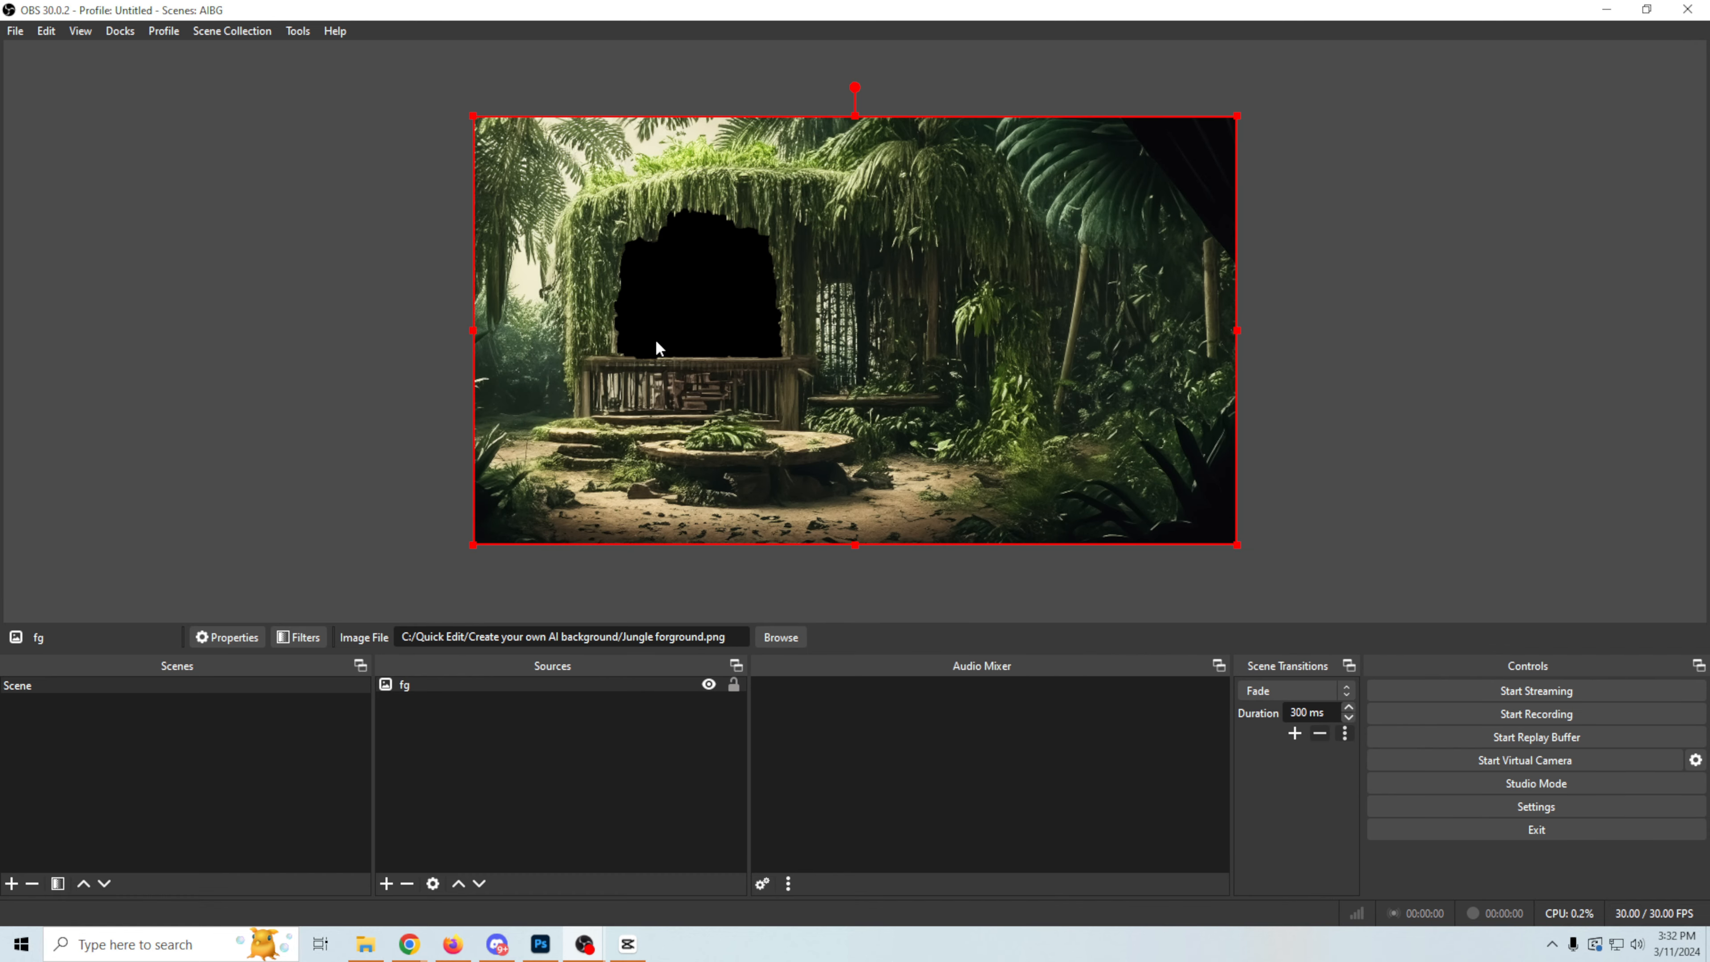
Step: Add a Video Capture Device source above fg, using the Cam Link Pro HDMI-1 / Multiview camera with its default settings
click(385, 884)
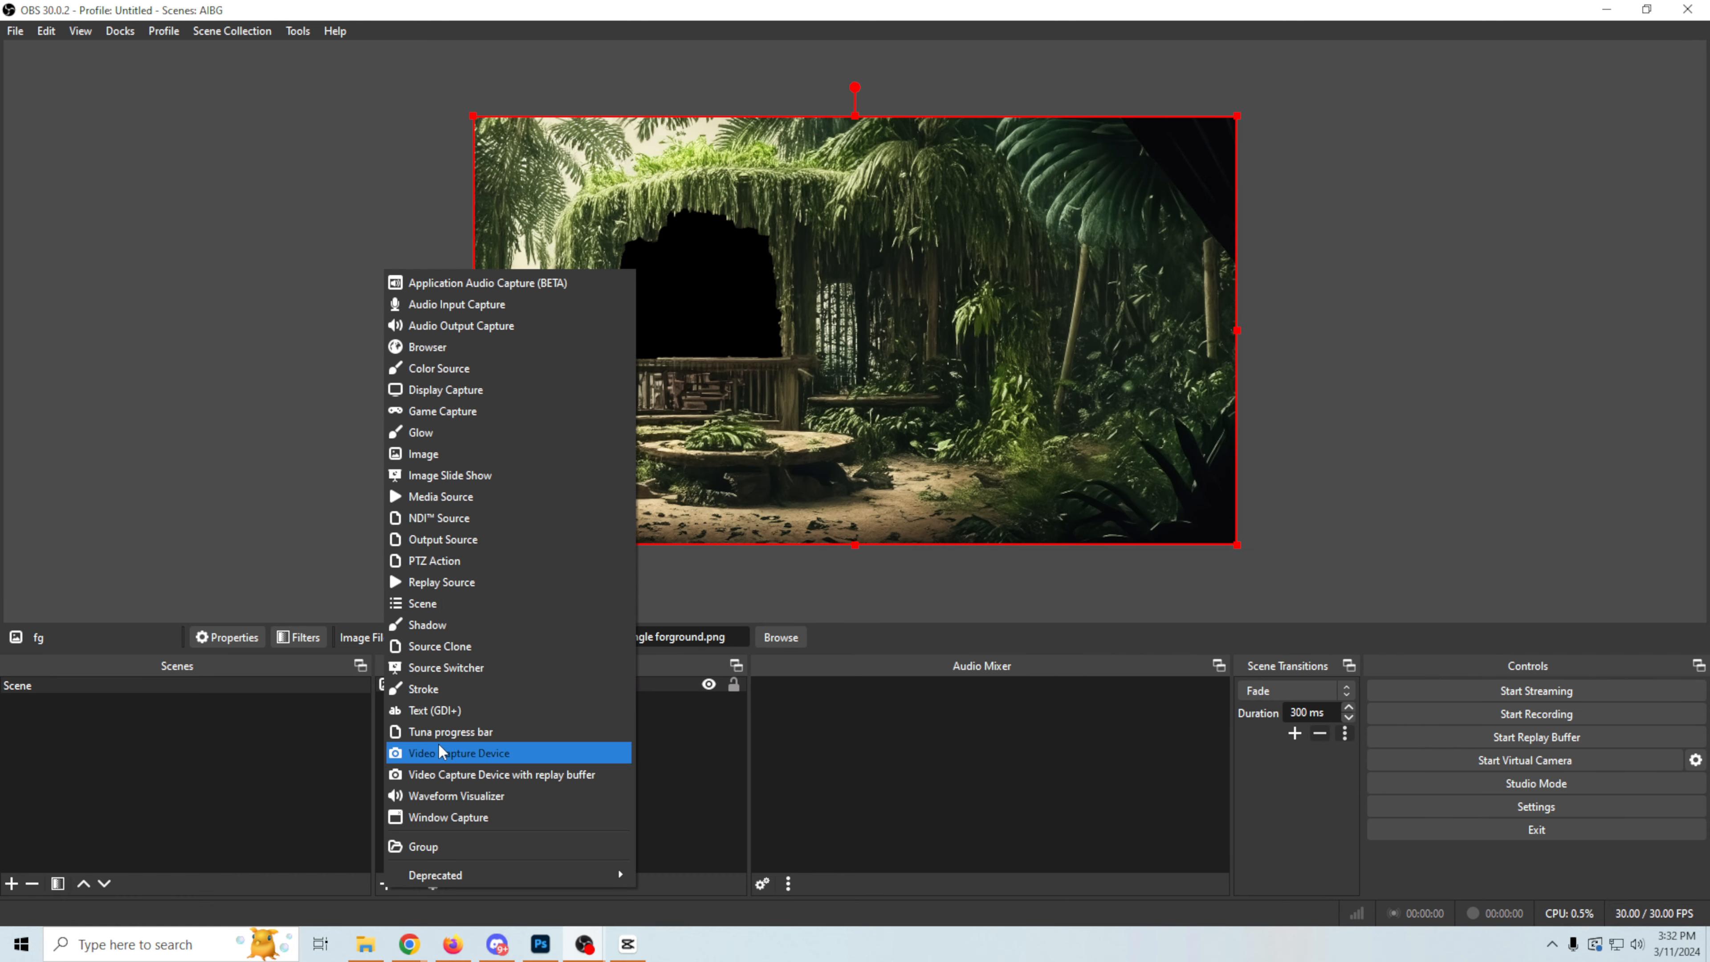
click(406, 818)
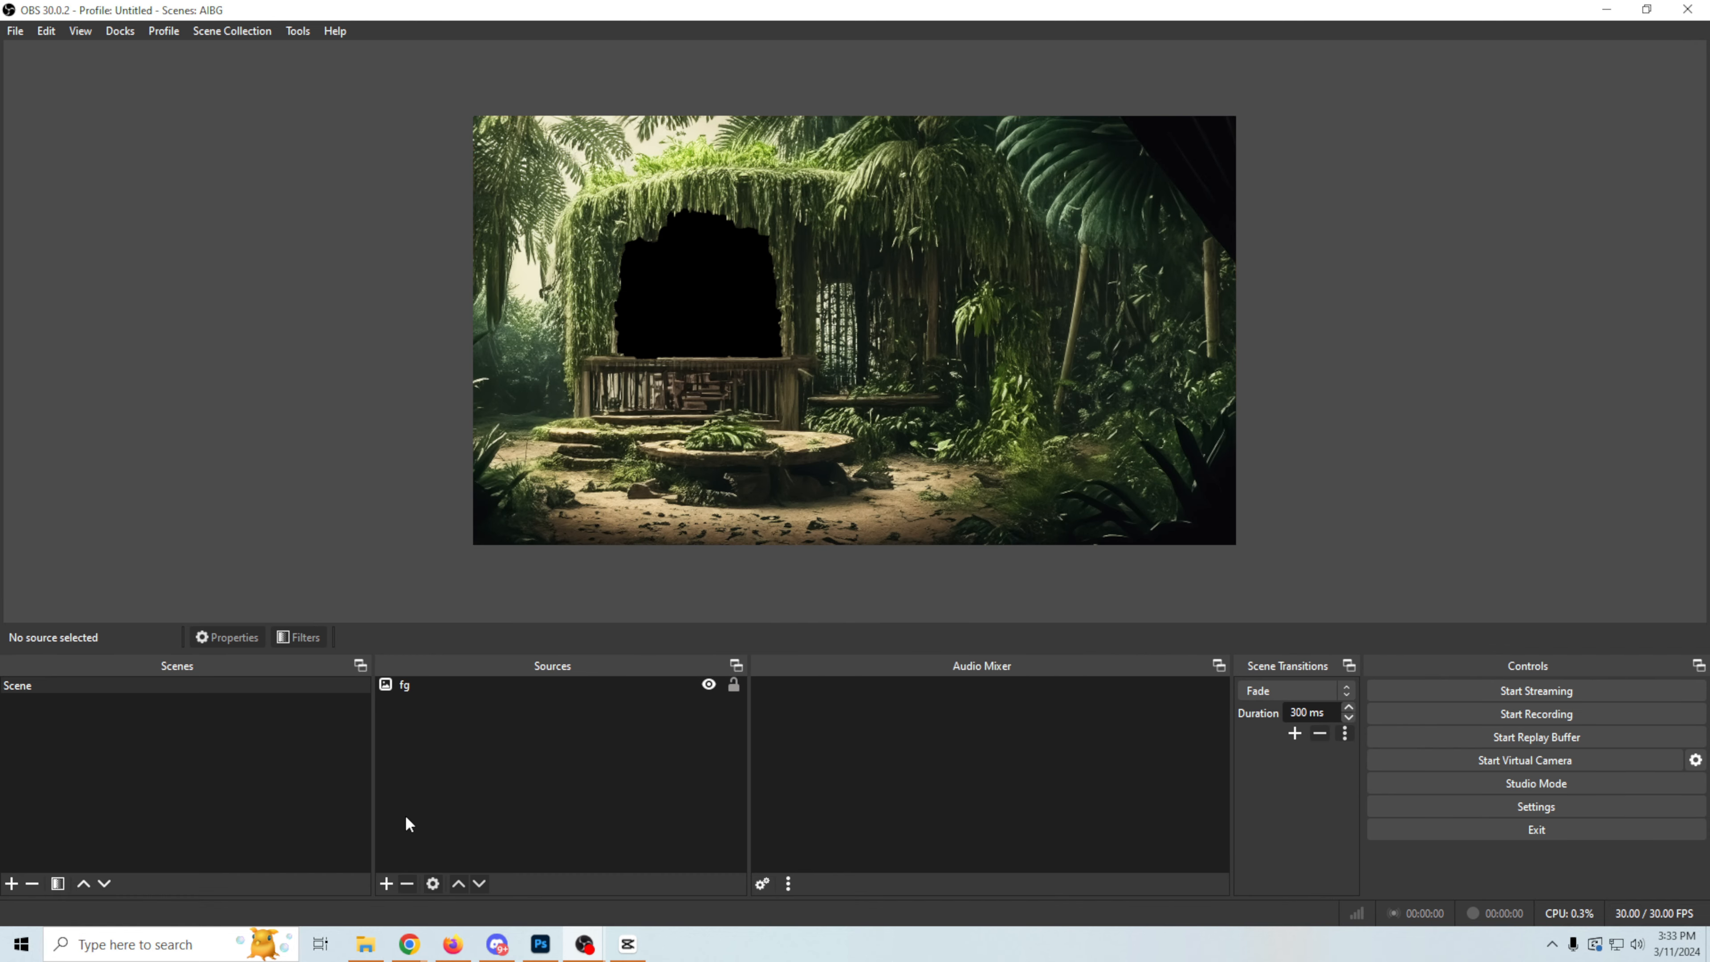
click(384, 886)
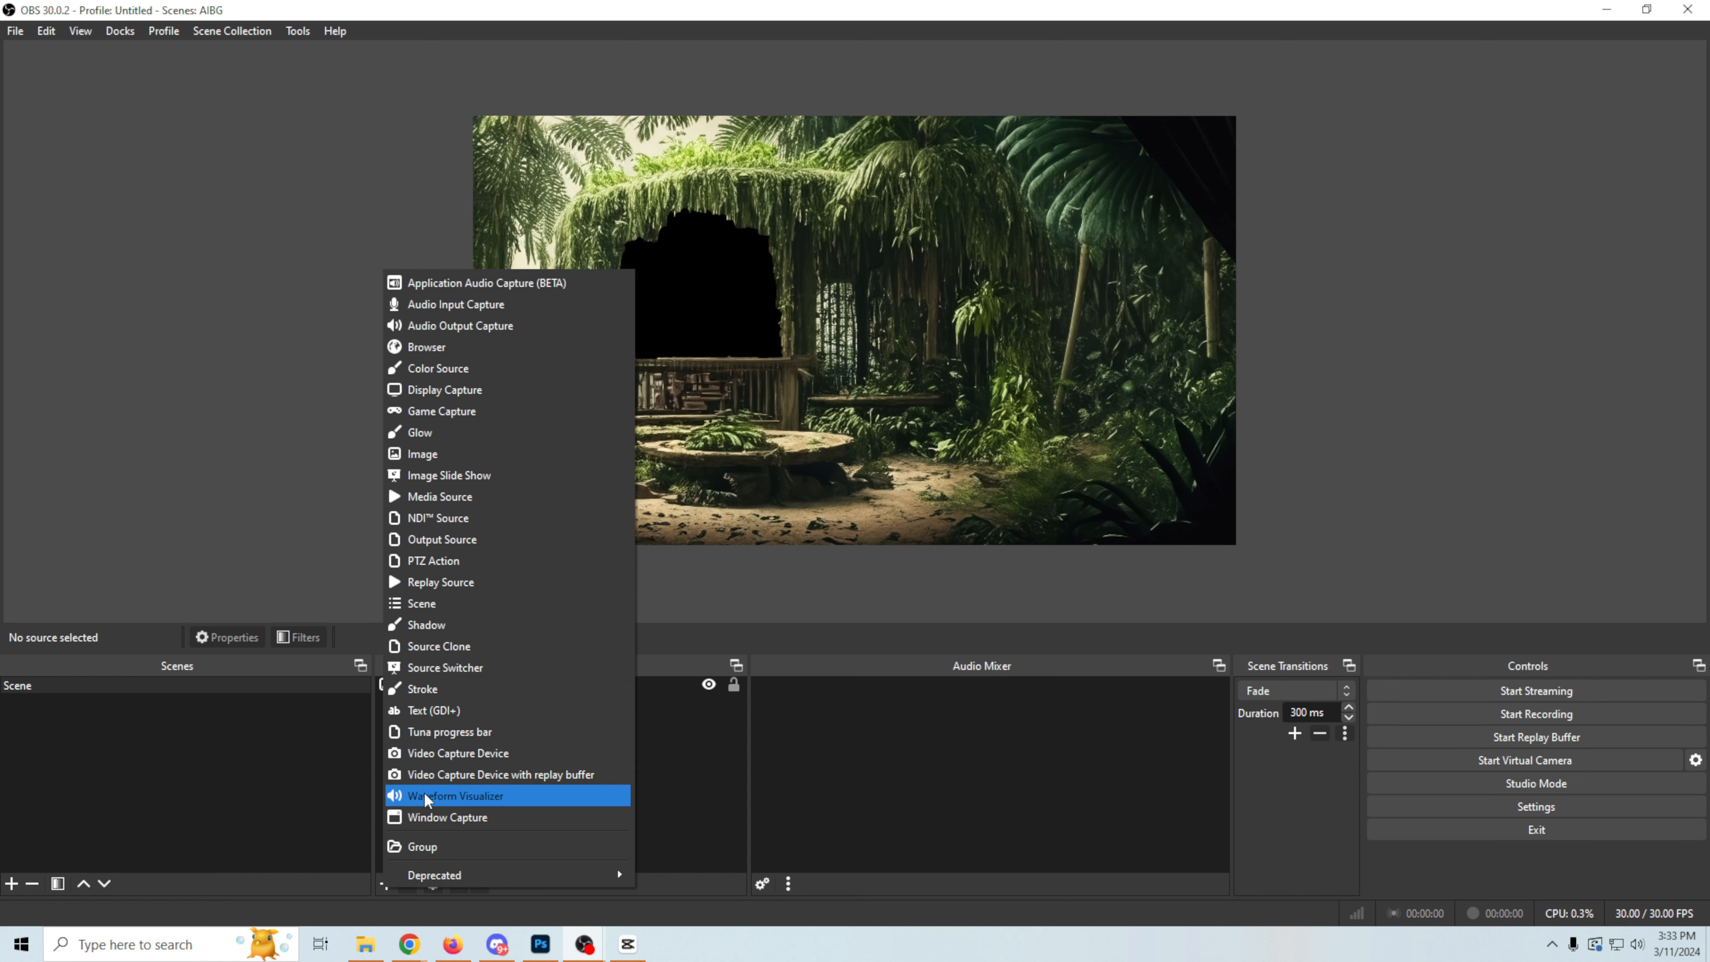
click(433, 754)
click(889, 584)
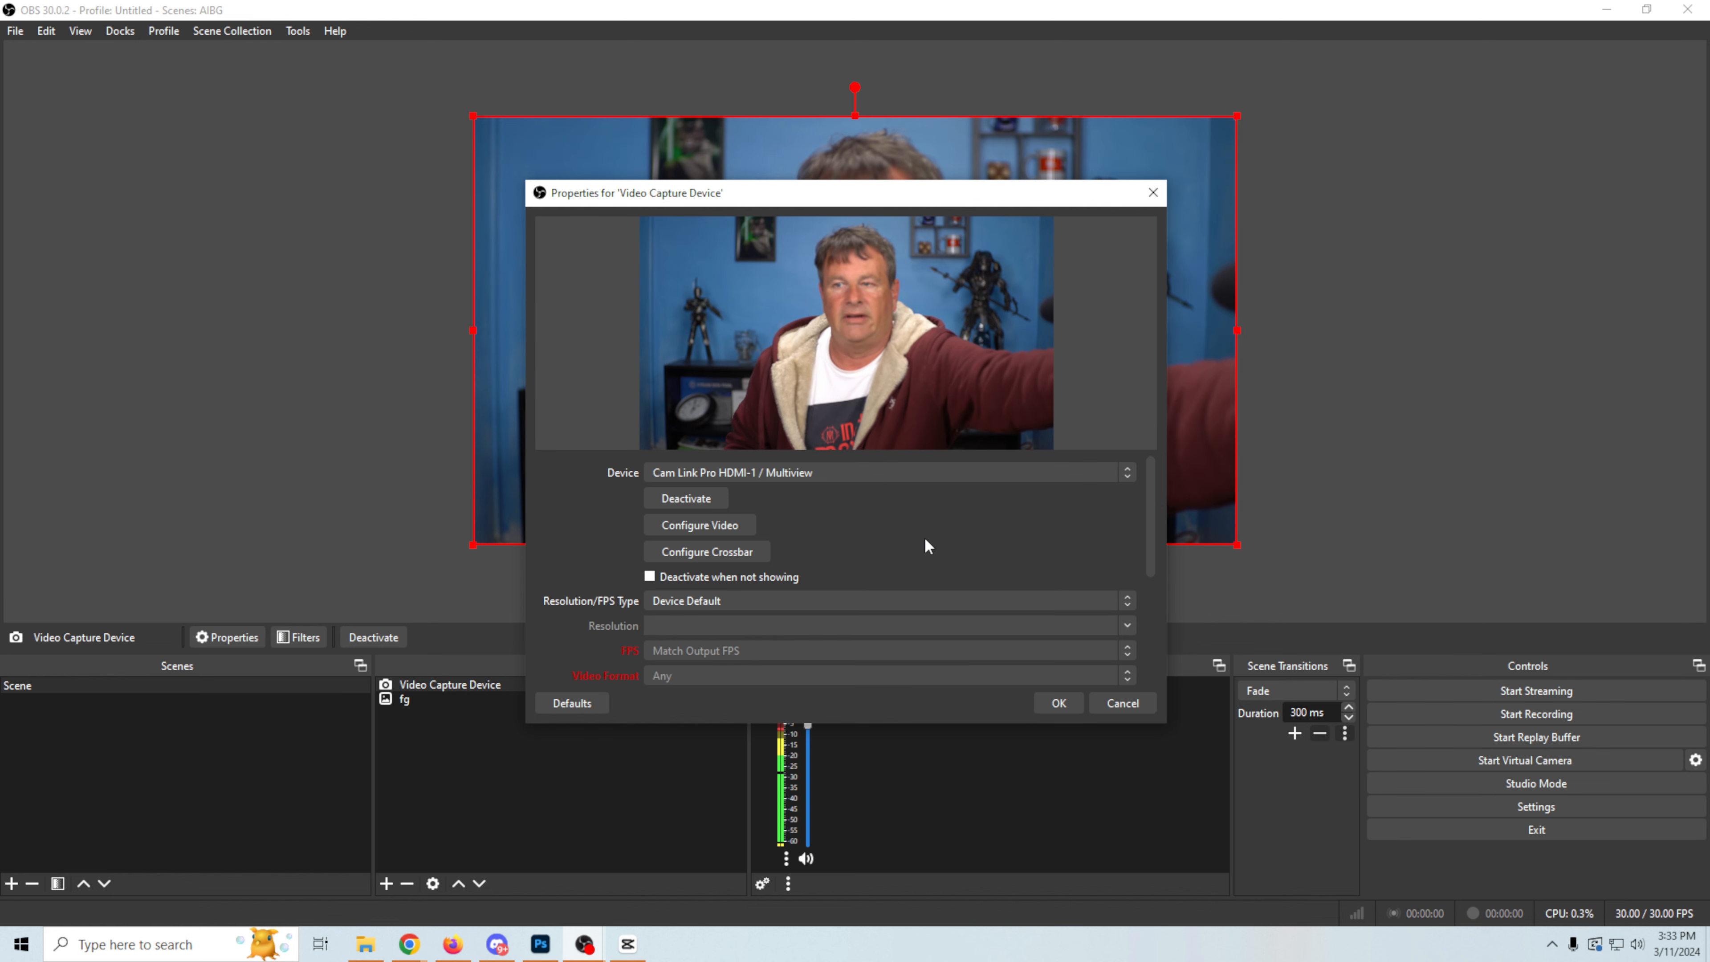
drag(1150, 527, 1054, 679)
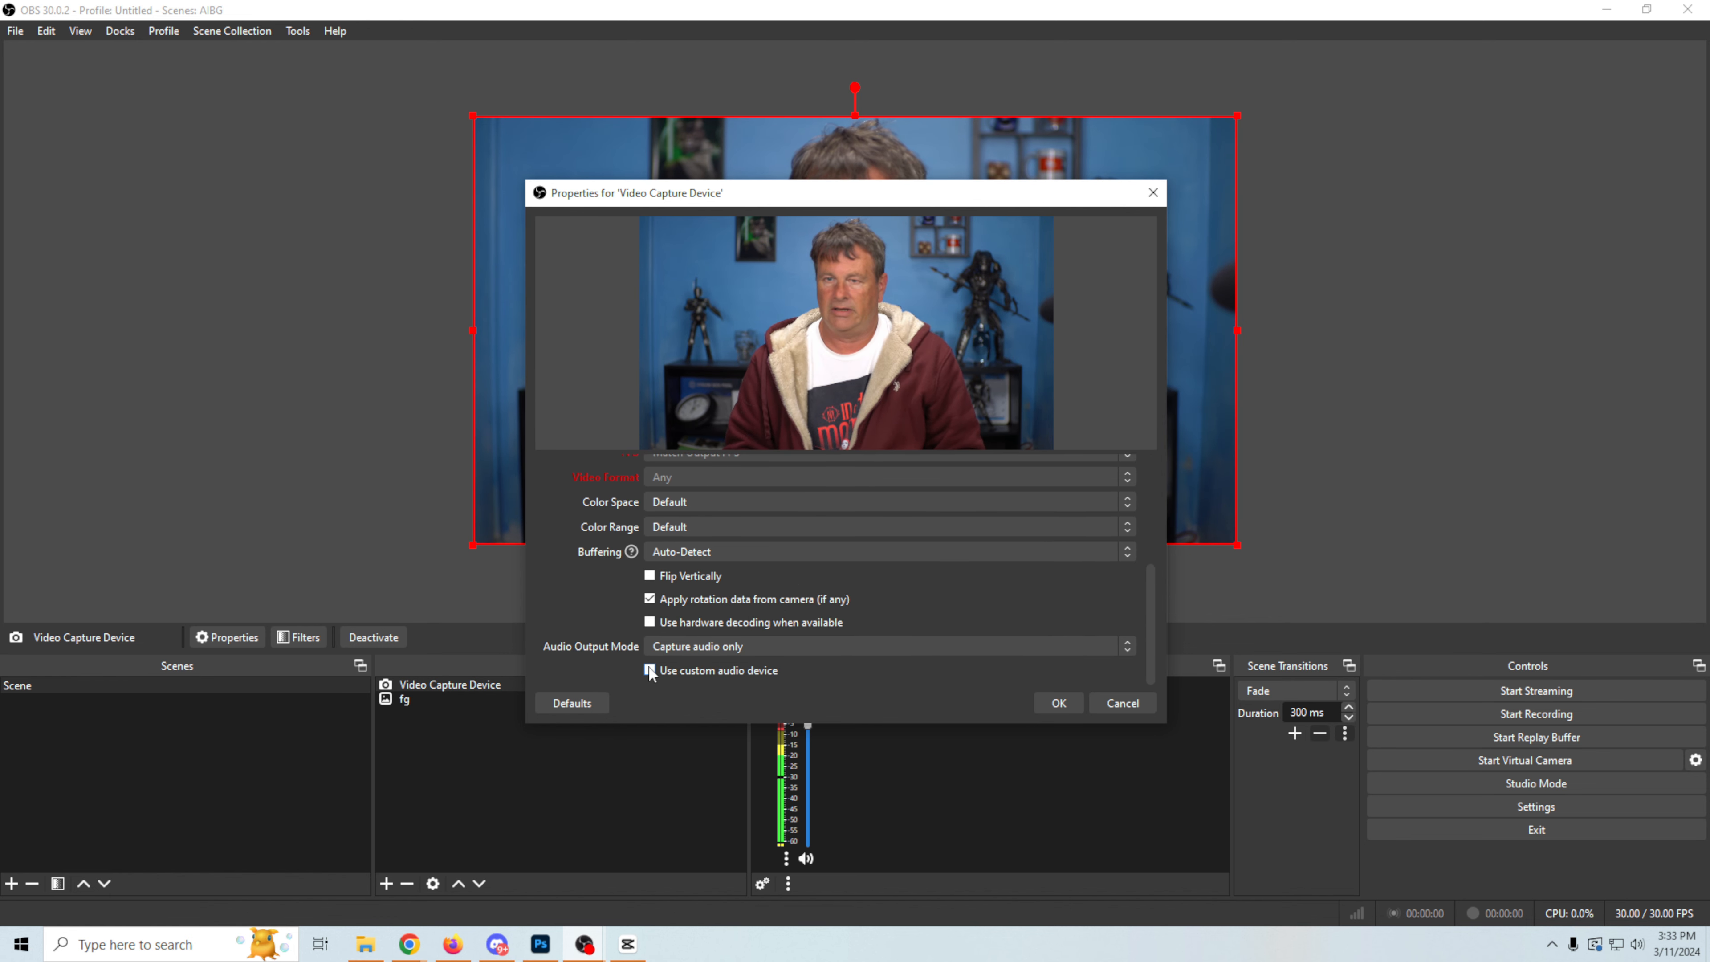
click(1054, 703)
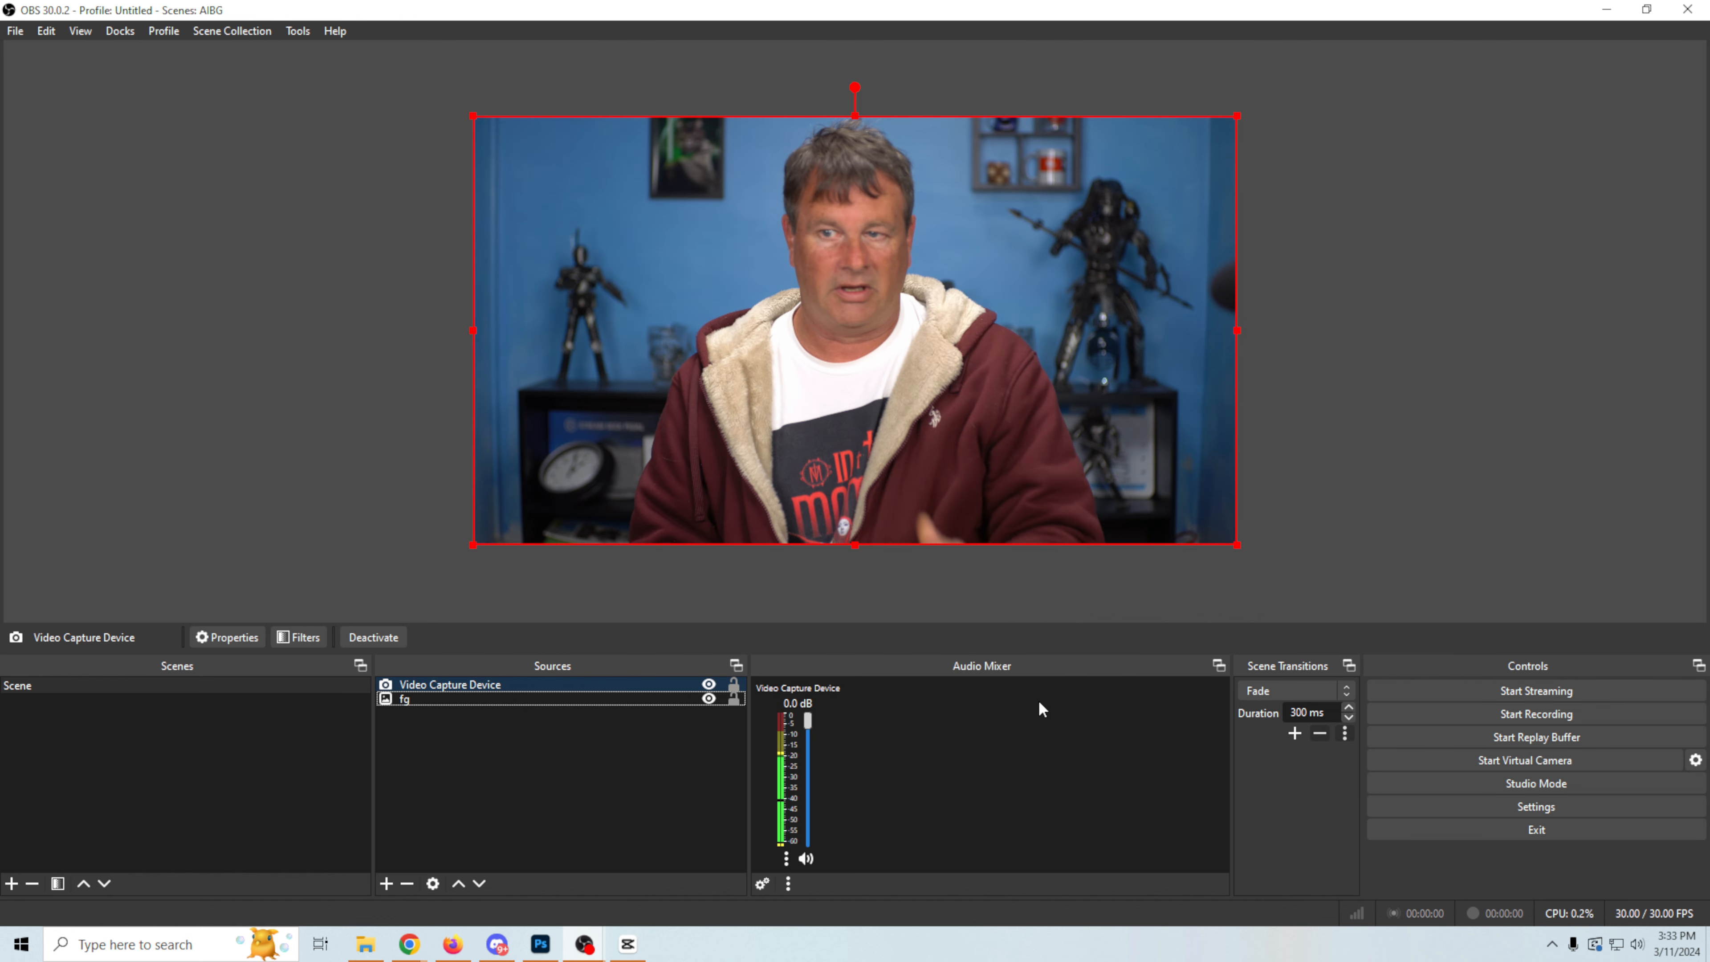
Step: Add an NVIDIA Background Removal effect filter to the Video Capture Device source, keeping the default filter name
right_click(482, 686)
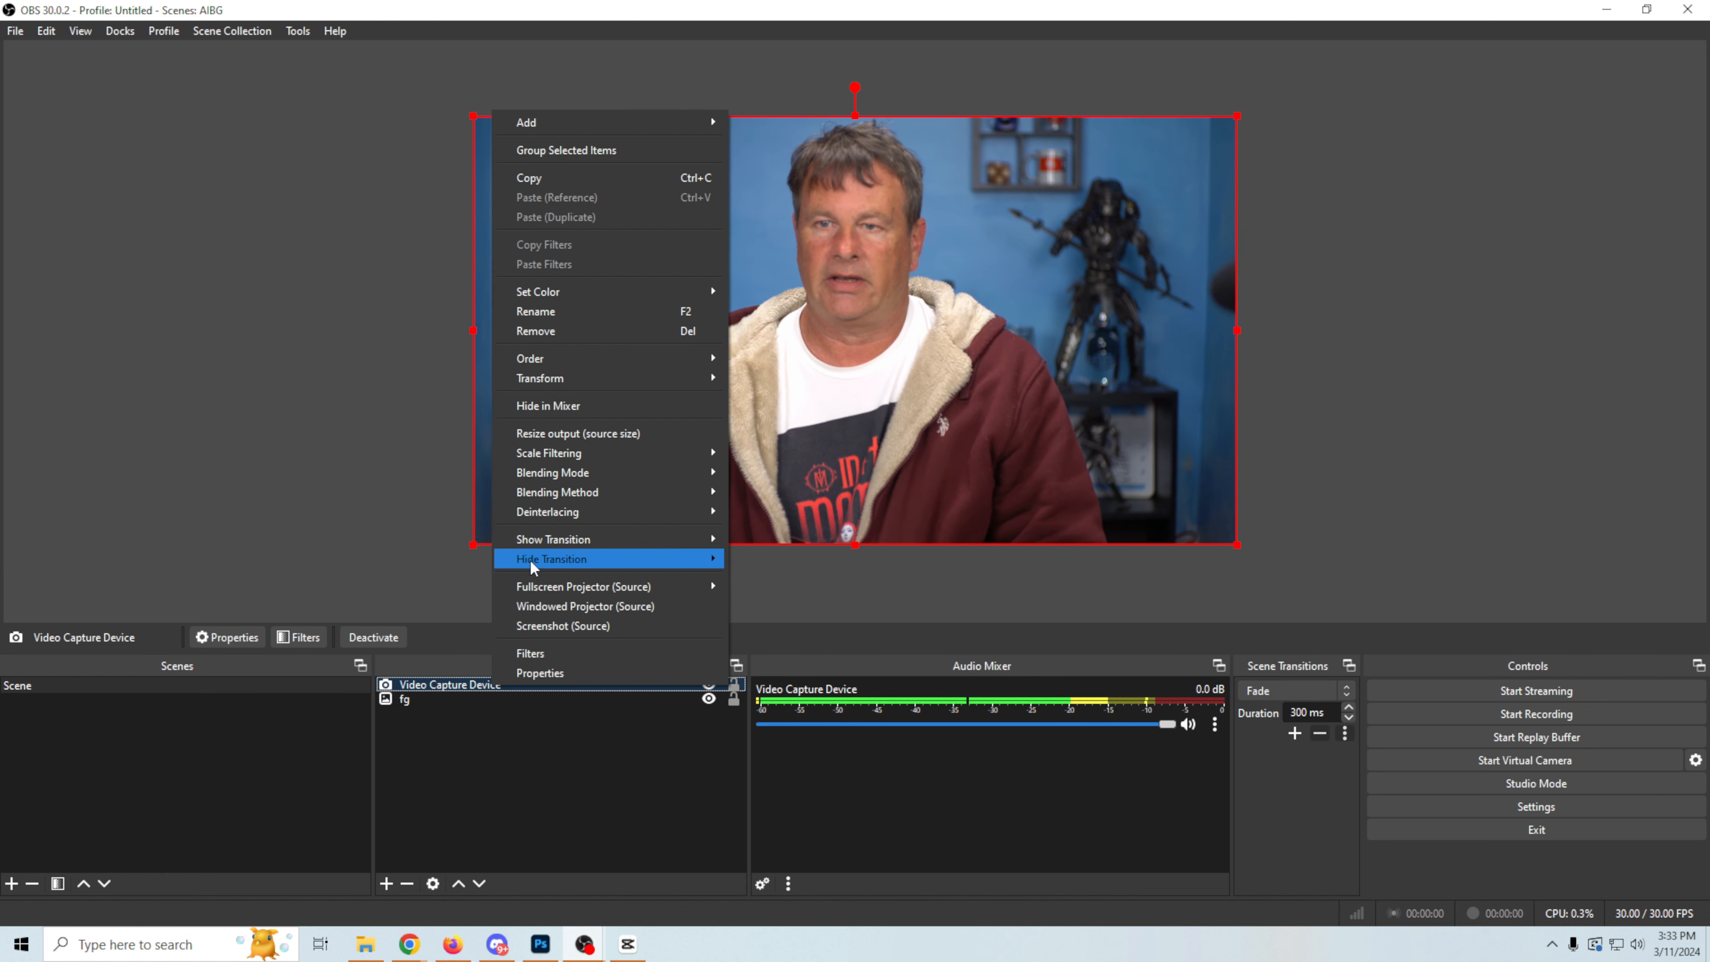
click(559, 653)
click(482, 769)
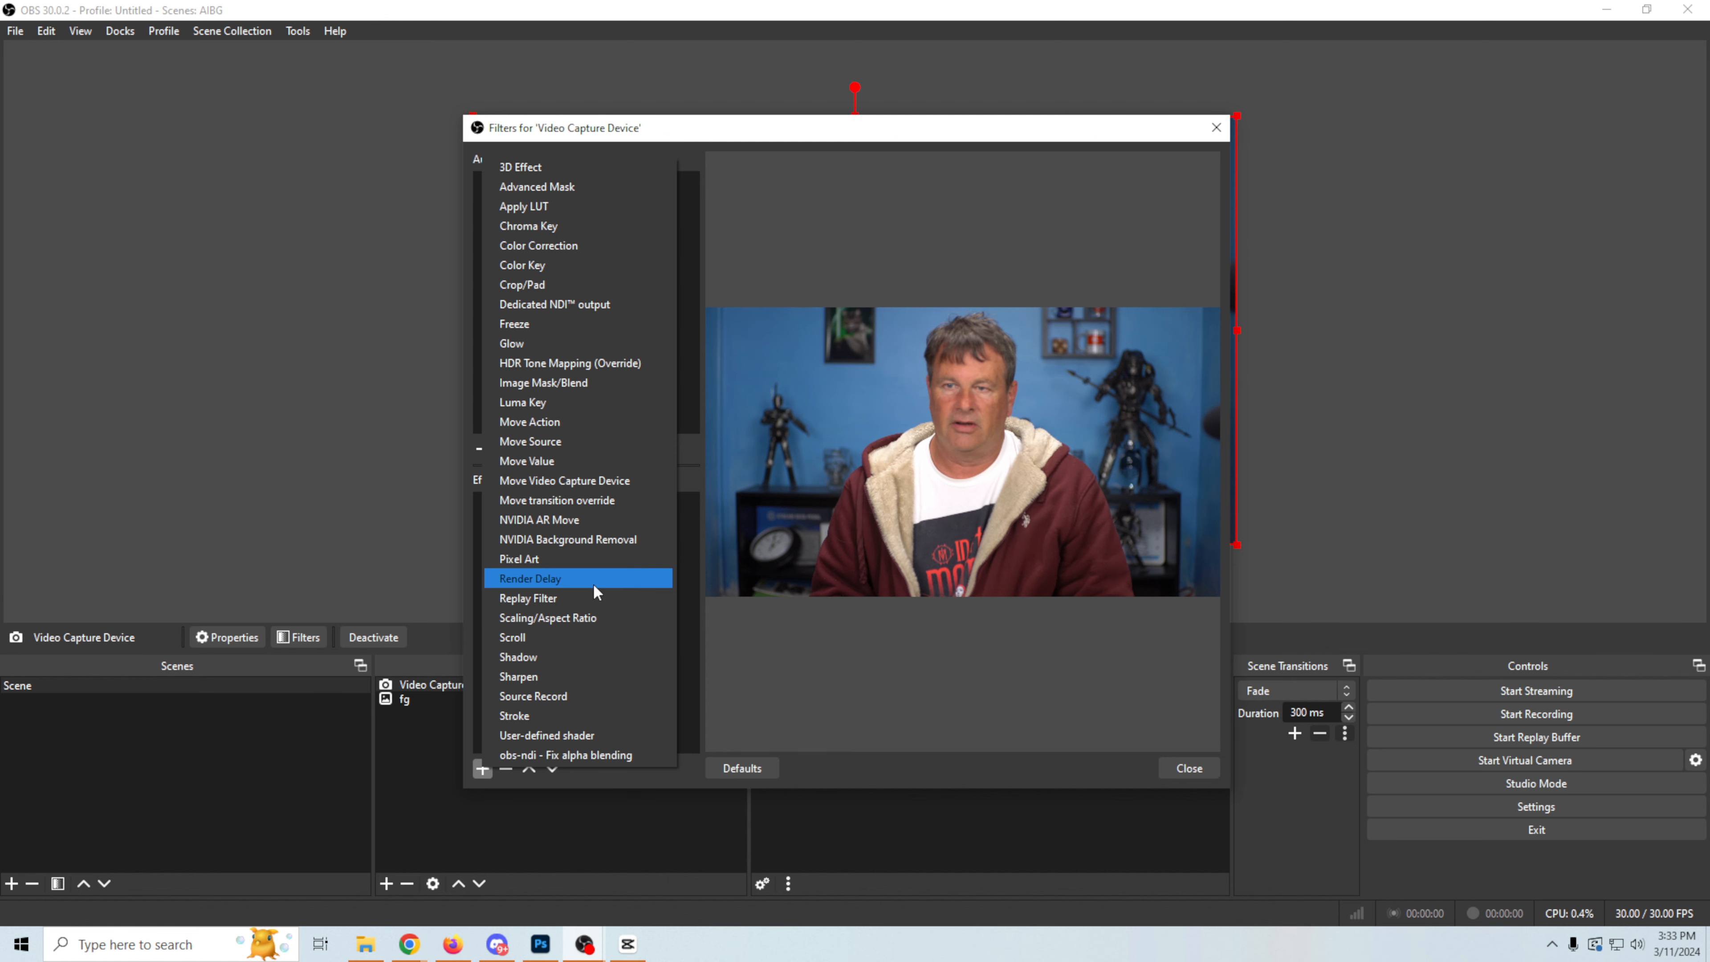
click(562, 538)
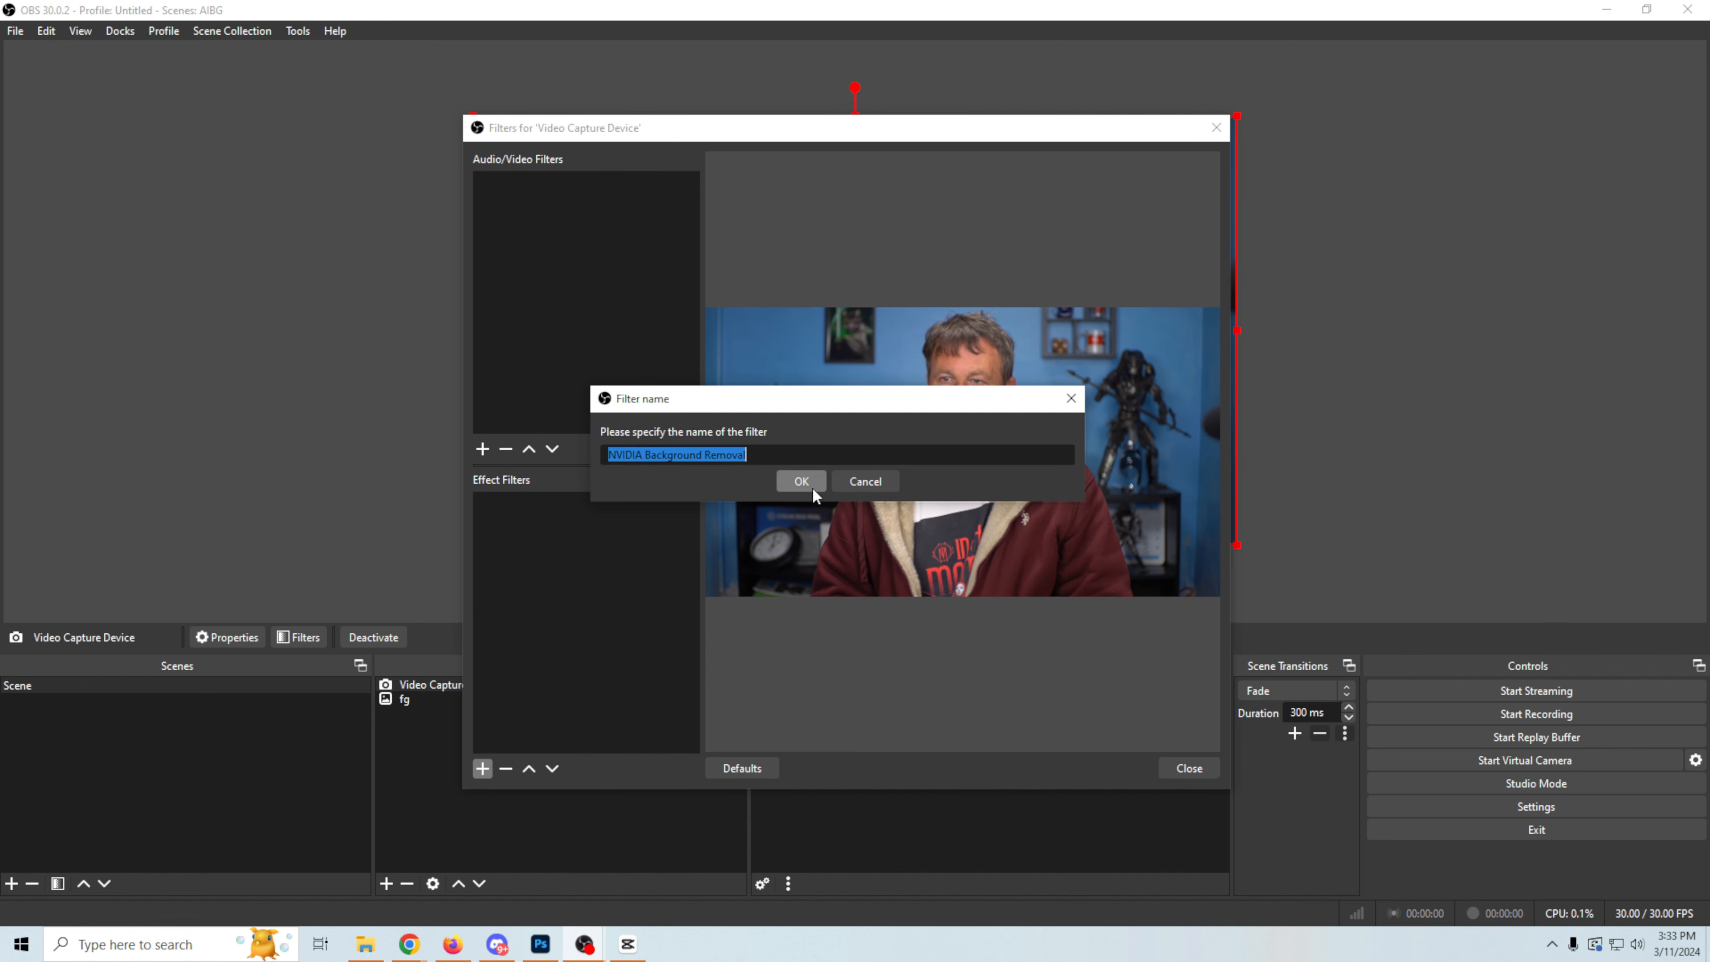
click(812, 486)
click(1183, 768)
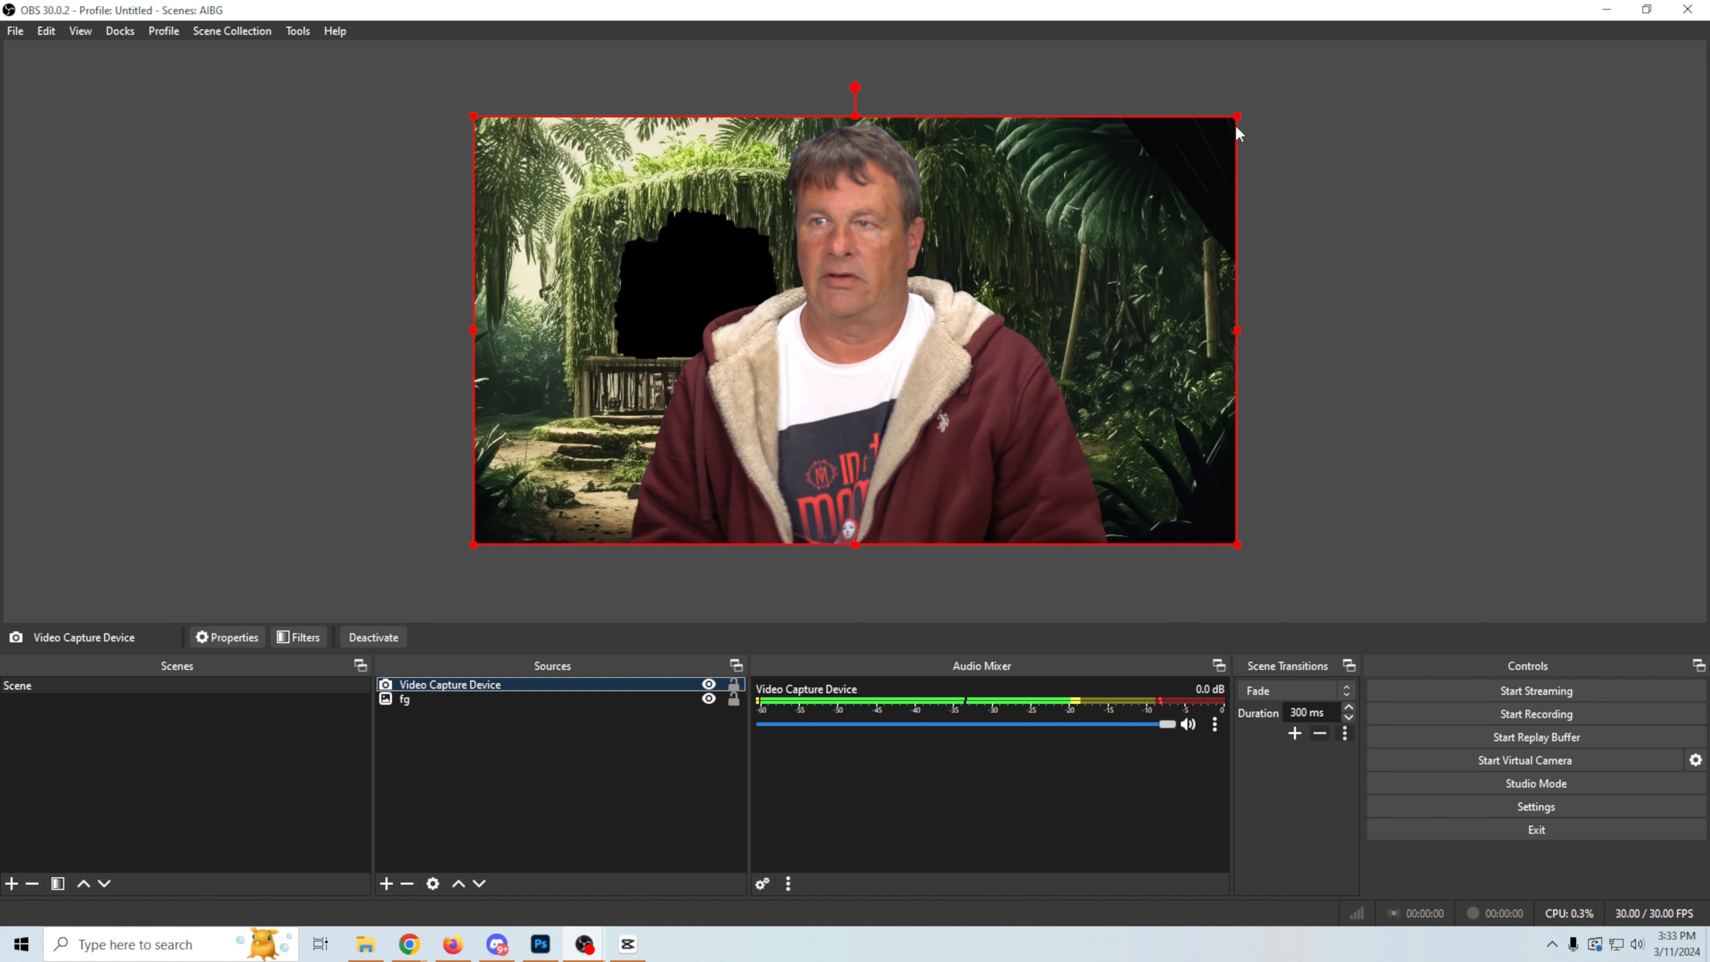
Step: Shrink the camera to fit the gazebo opening above the railing and place the Video Capture Device source beneath fg
drag(1236, 117, 707, 324)
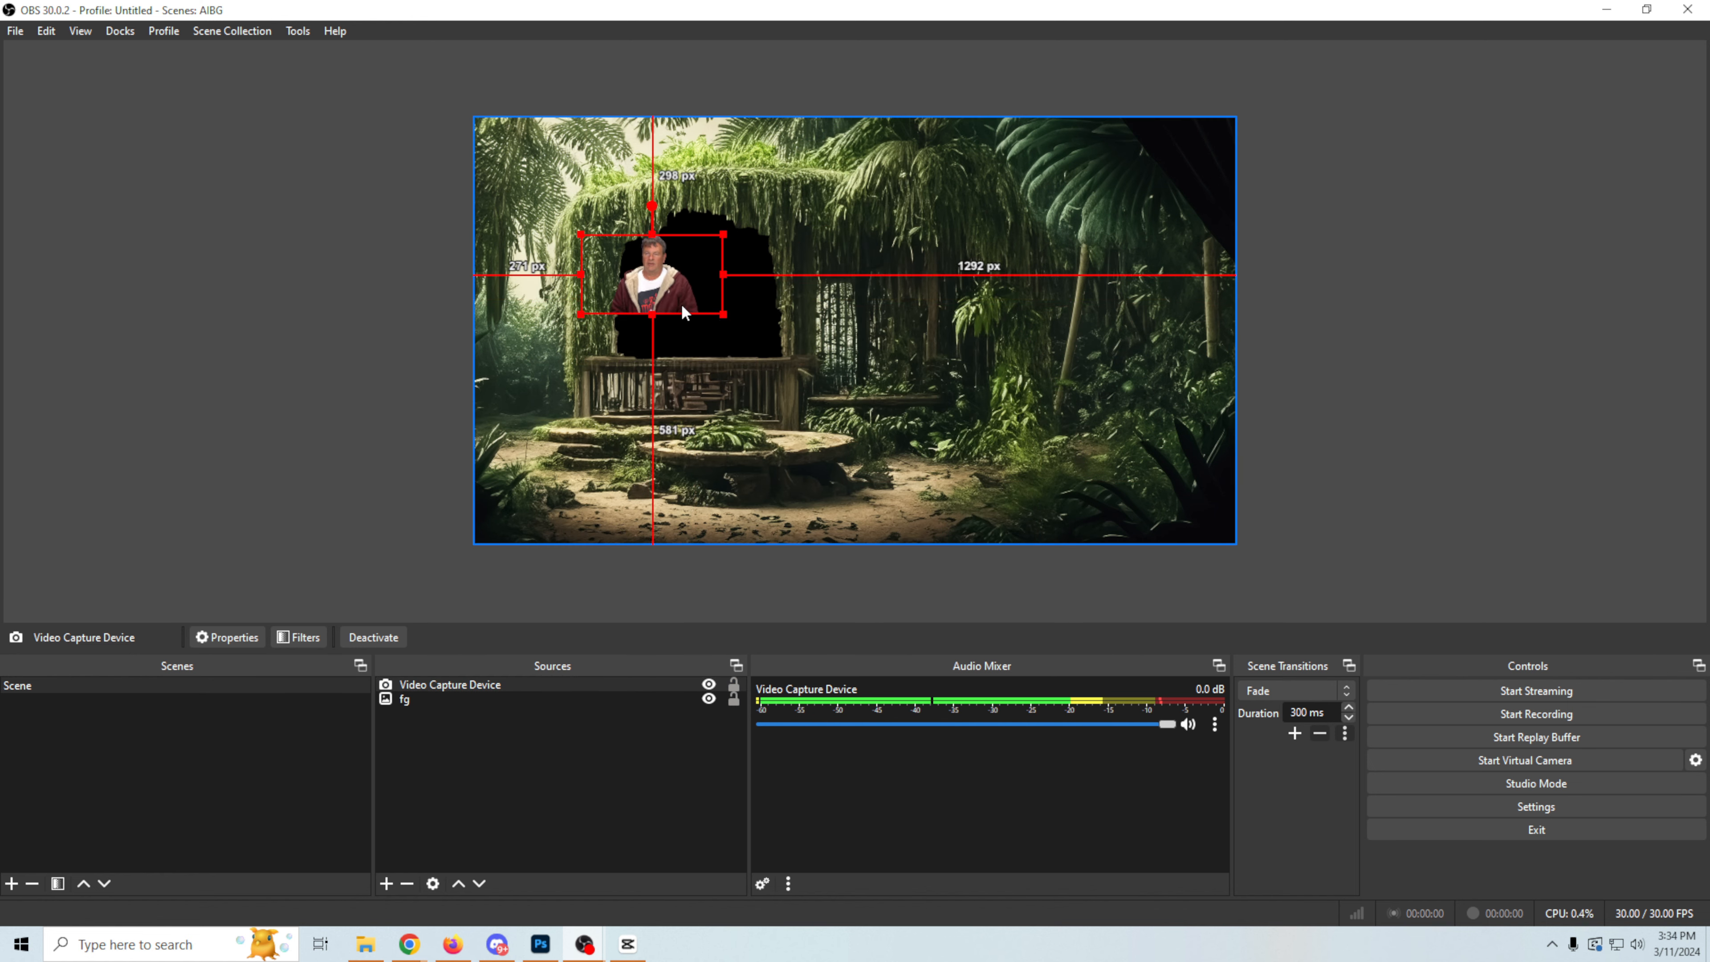
drag(682, 303, 703, 349)
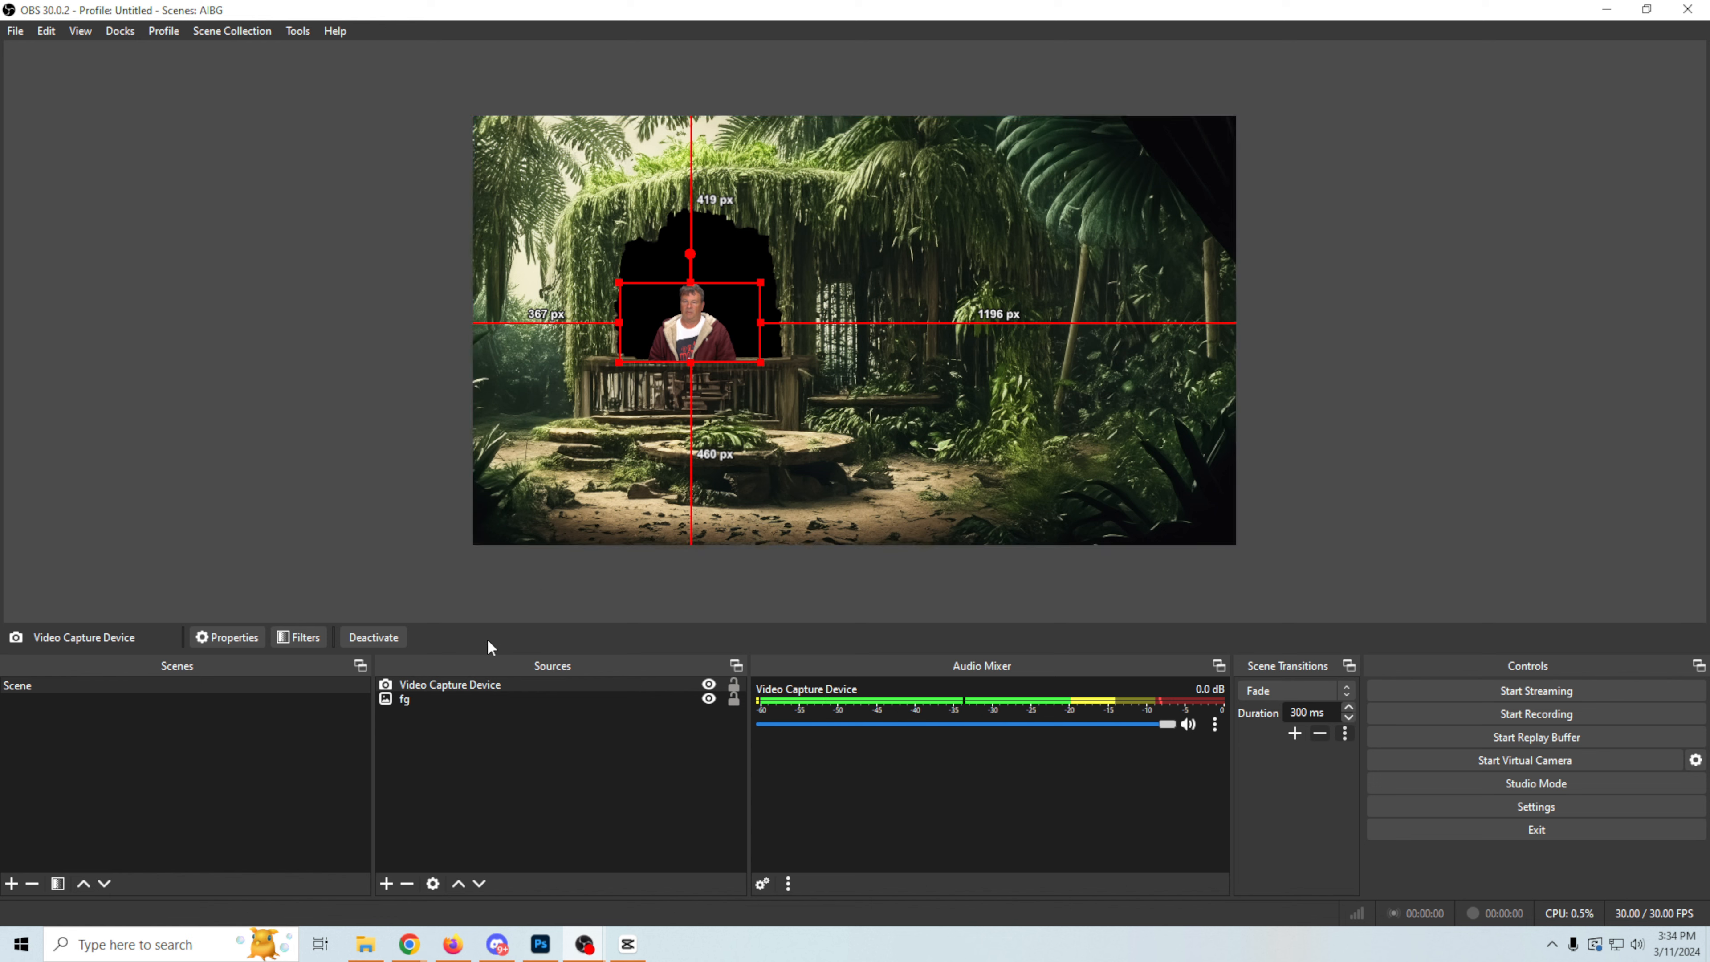
drag(509, 684, 510, 701)
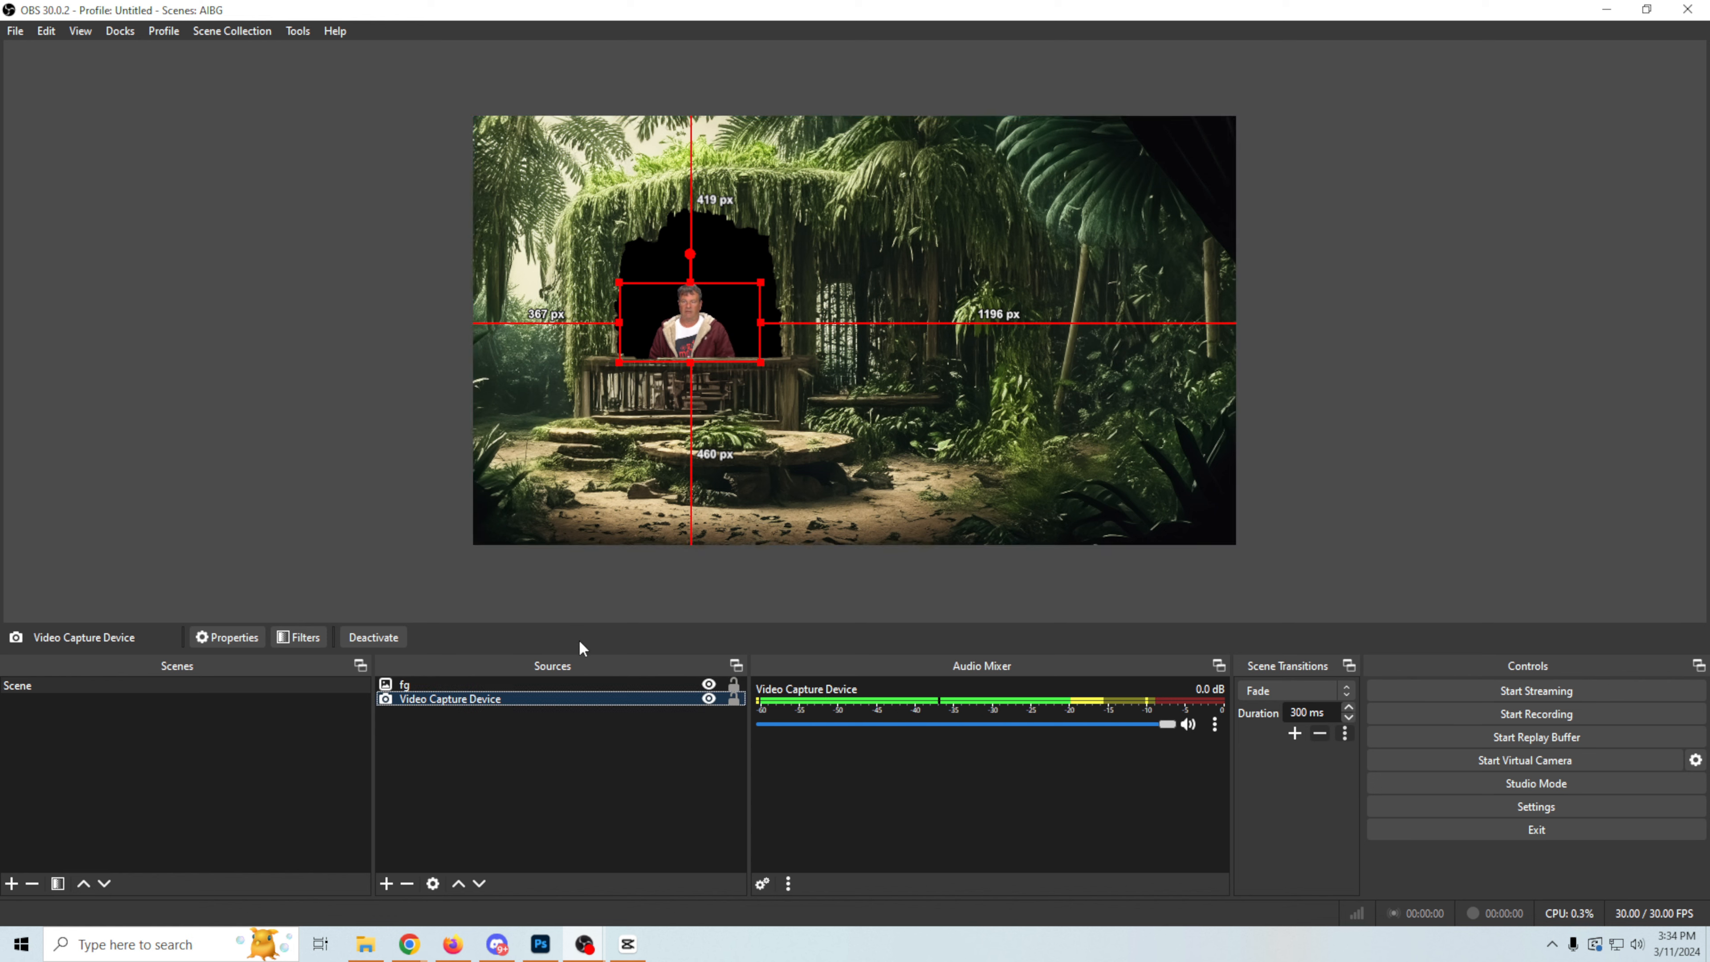
Step: Add a new Image source named BG to the scene
click(387, 882)
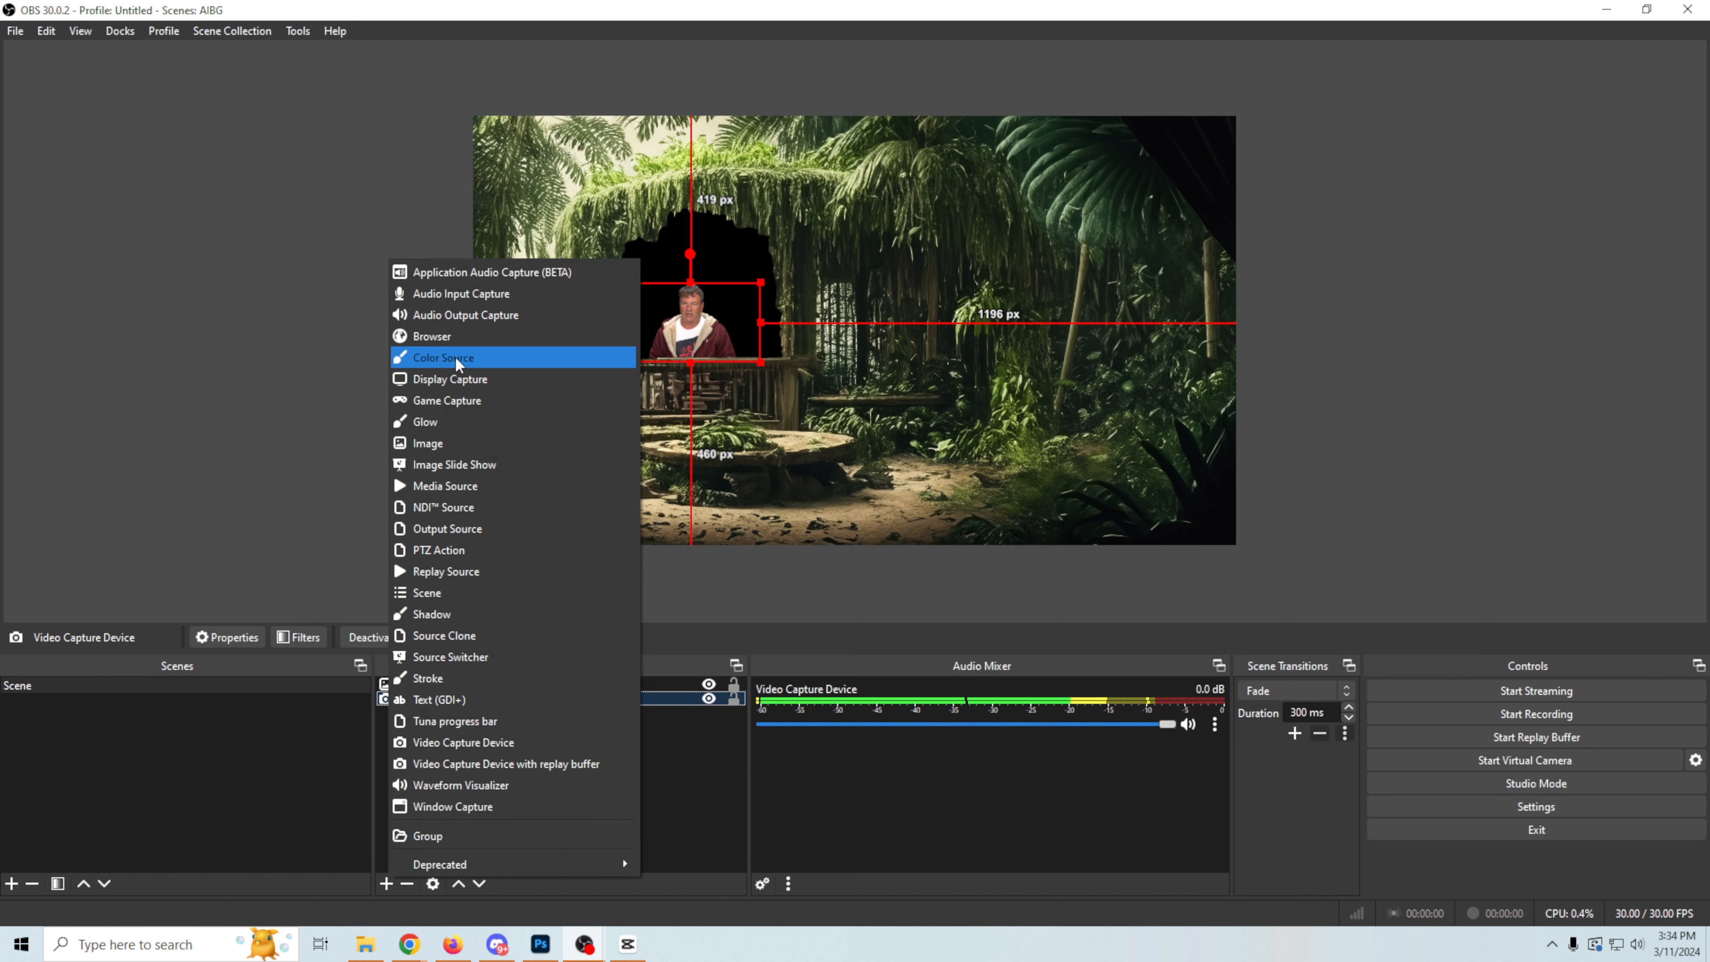
click(462, 443)
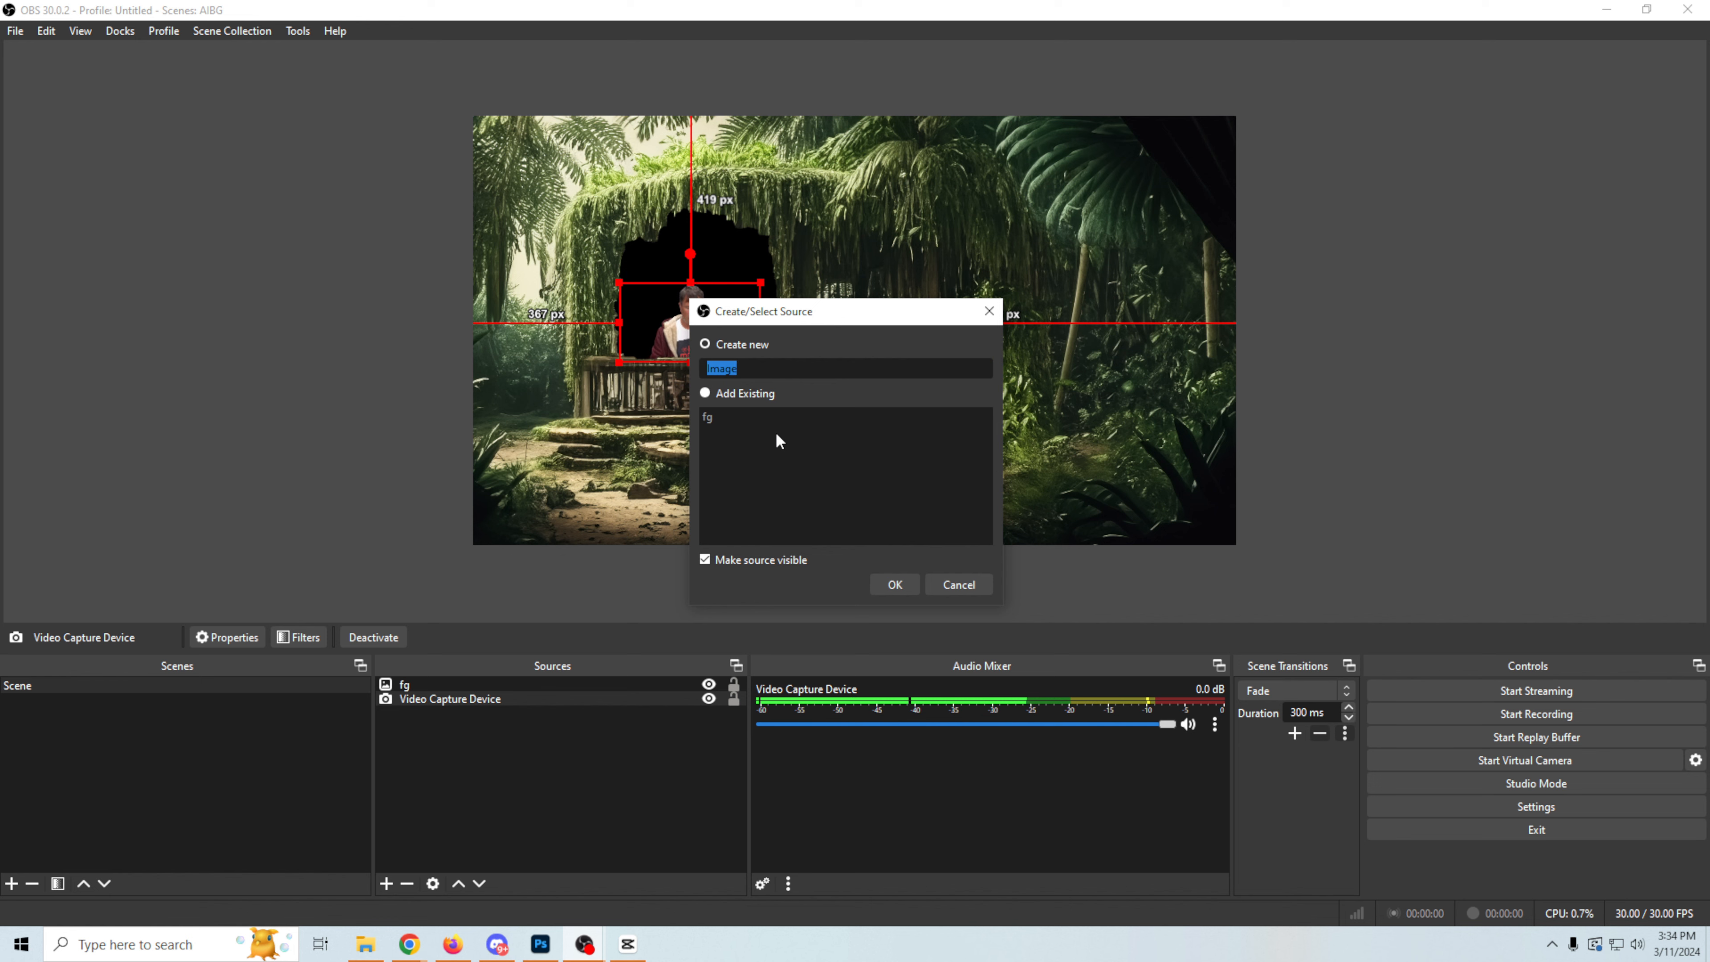
text(BG)
click(879, 577)
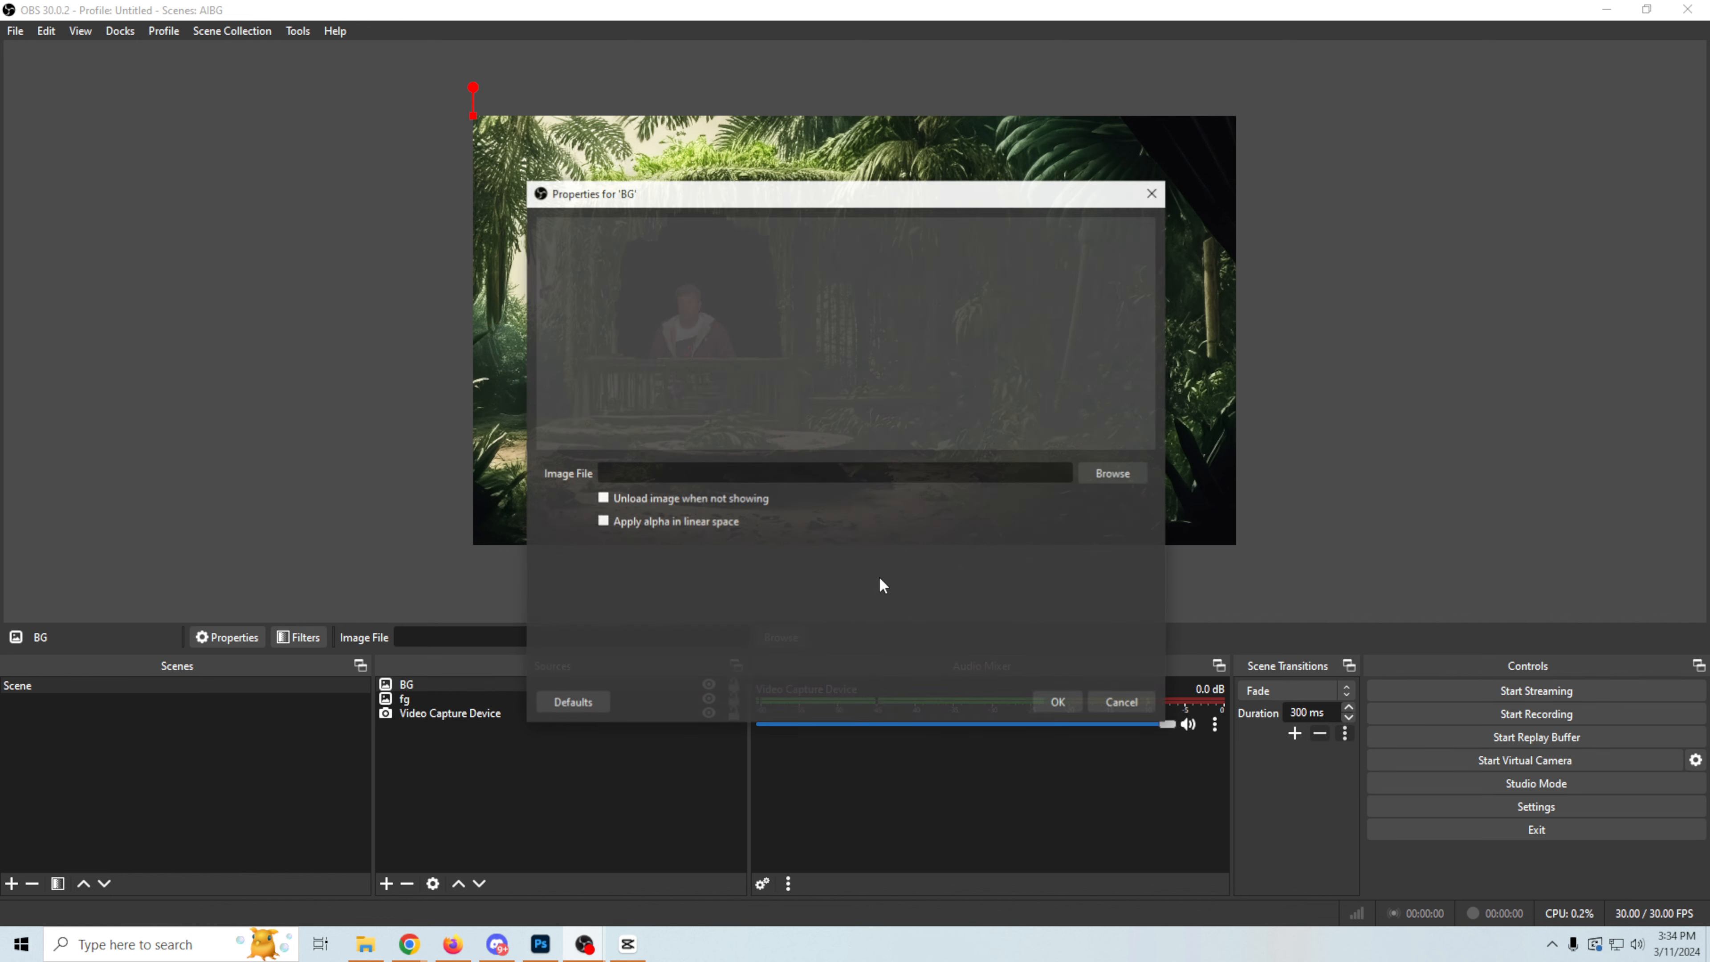
Step: Load the jungler background PNG into the BG source and place BG beneath the Video Capture Device
click(1101, 486)
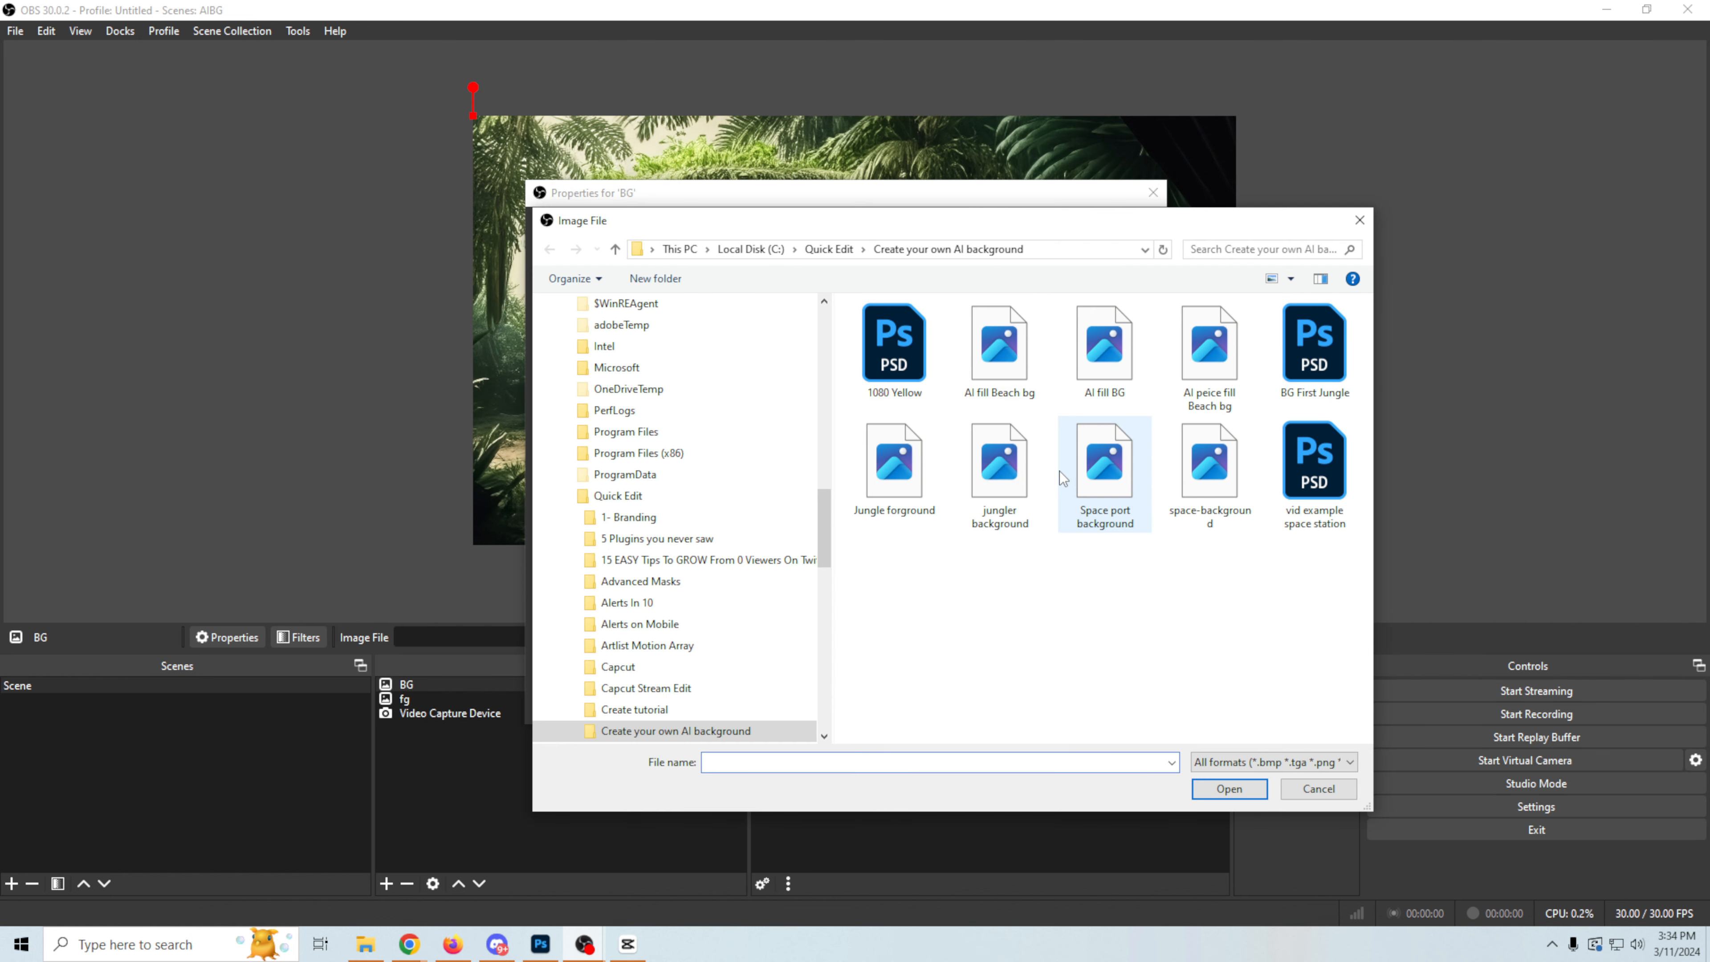
click(1005, 486)
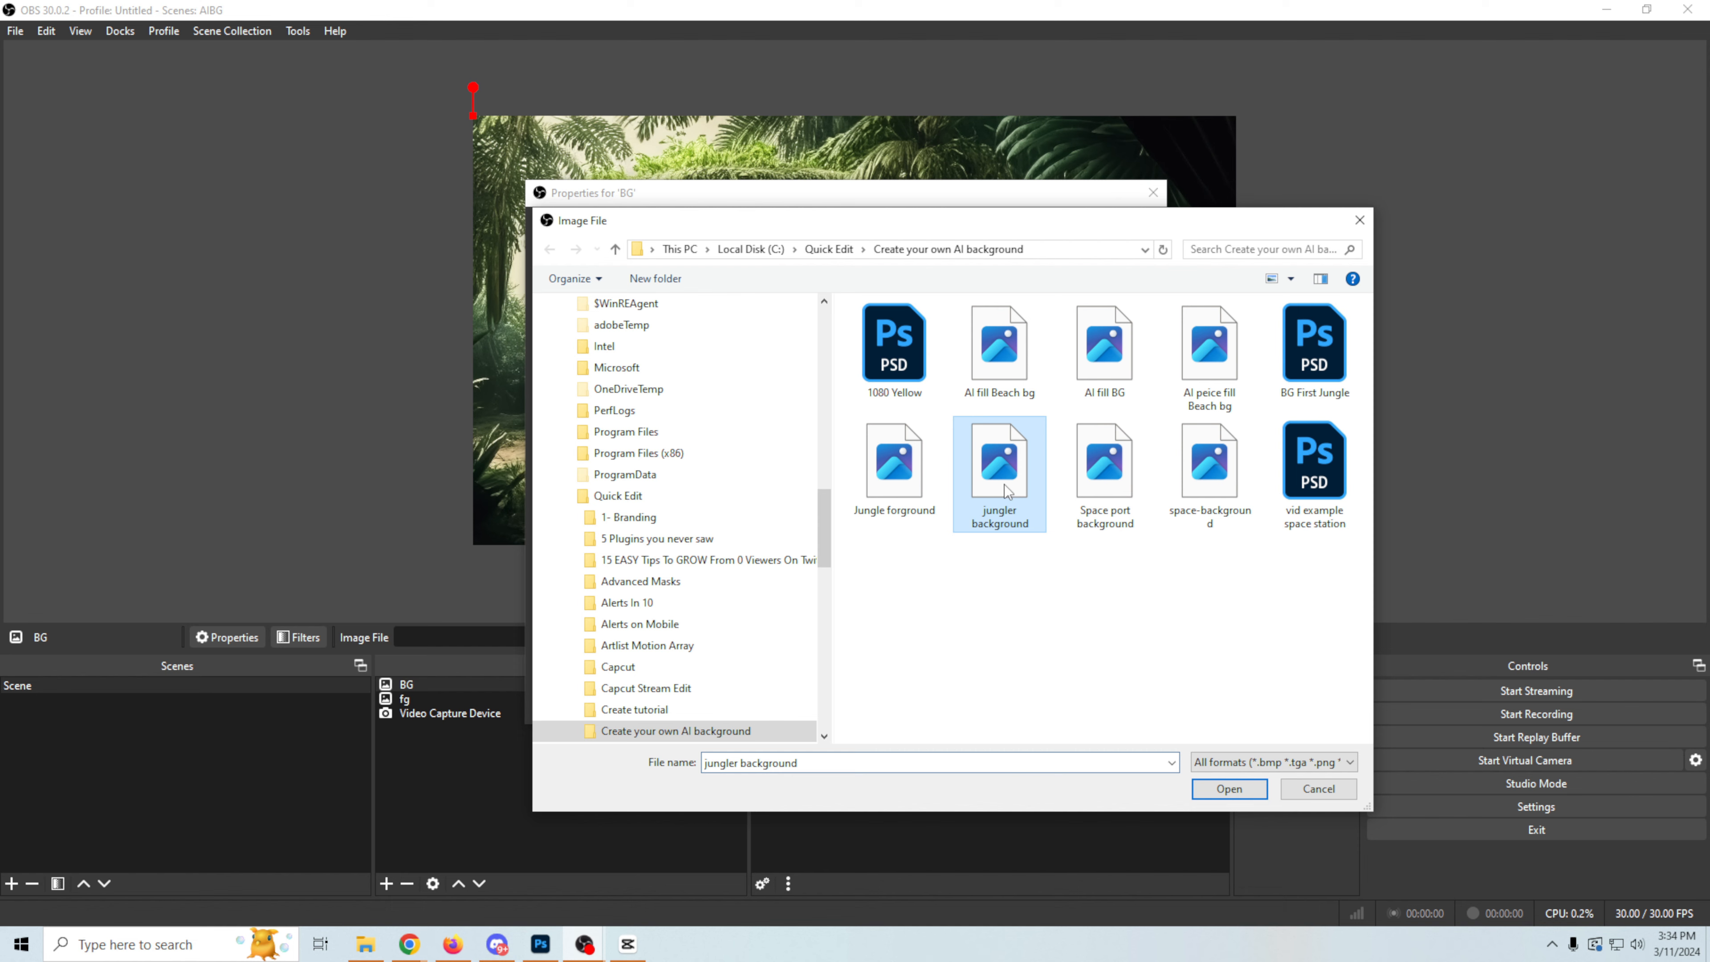
click(1227, 787)
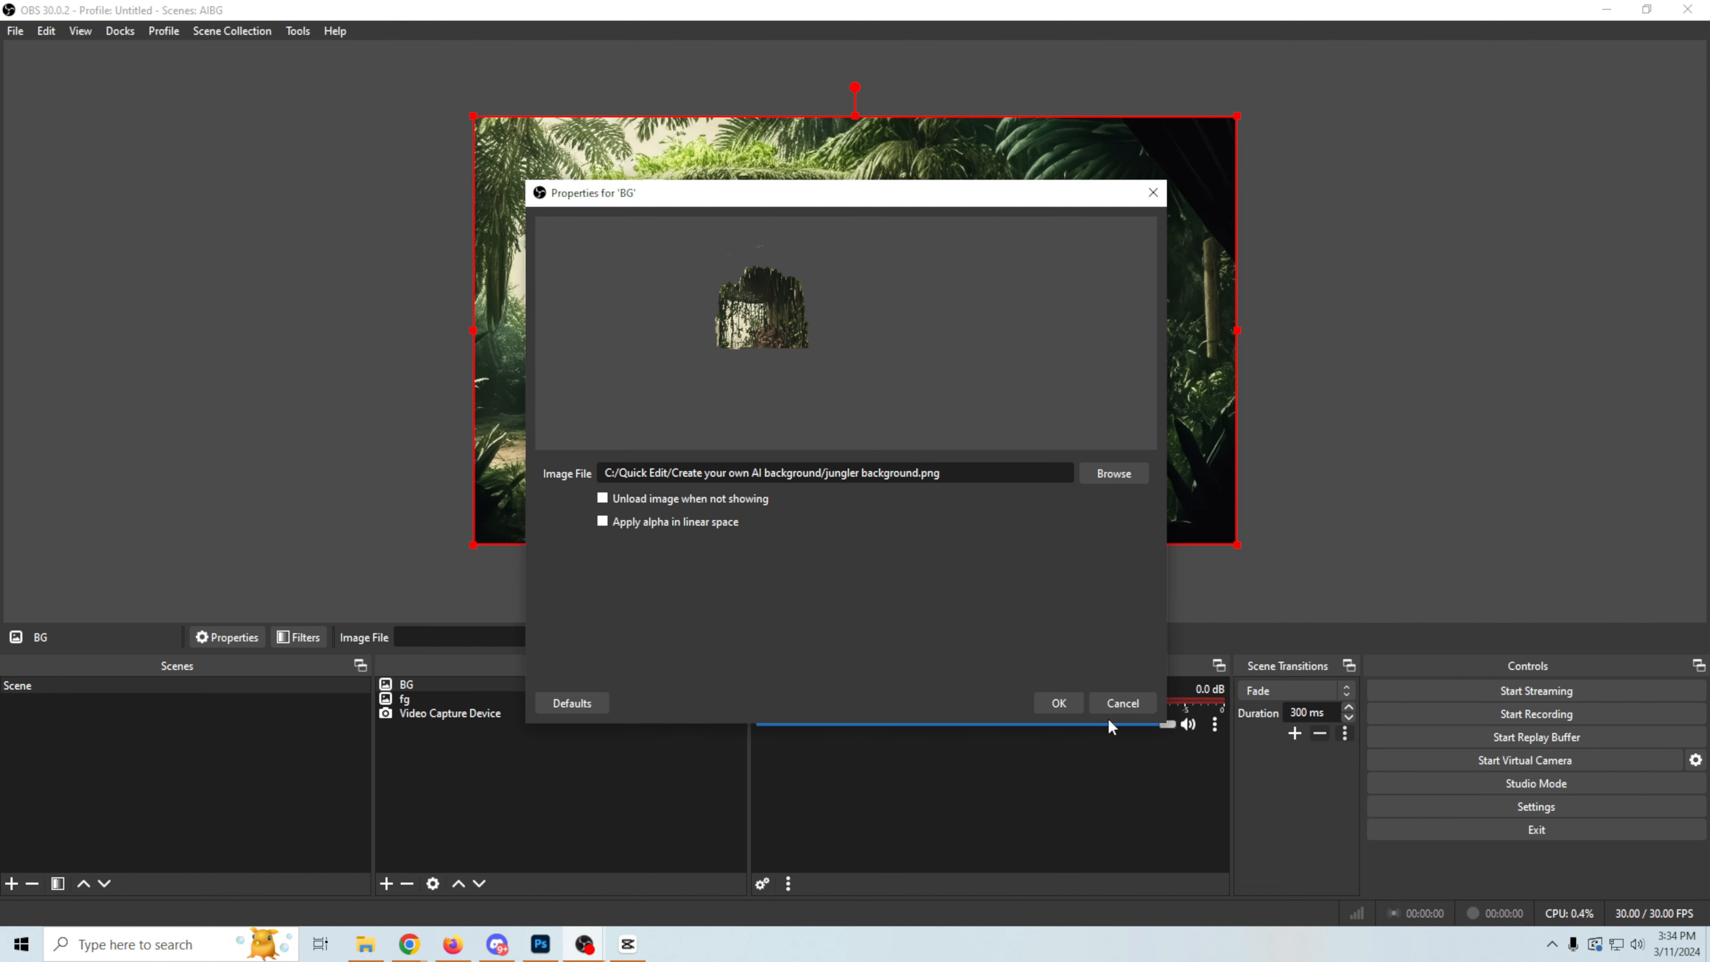
click(1058, 702)
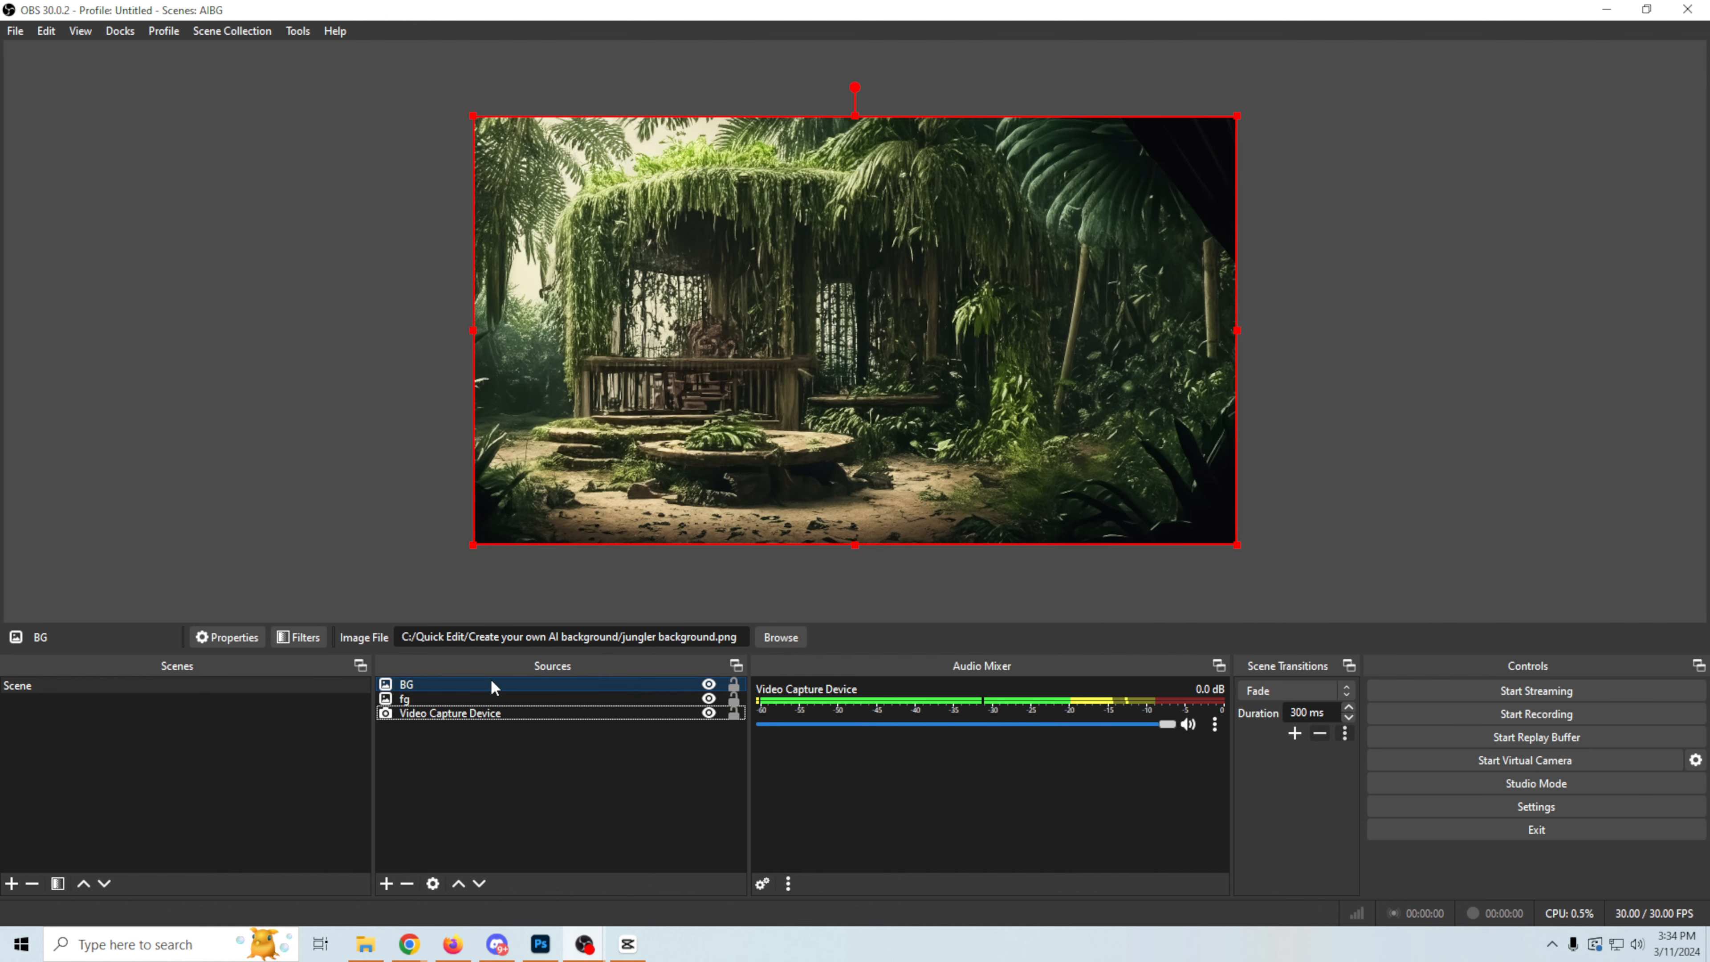
drag(492, 681, 545, 774)
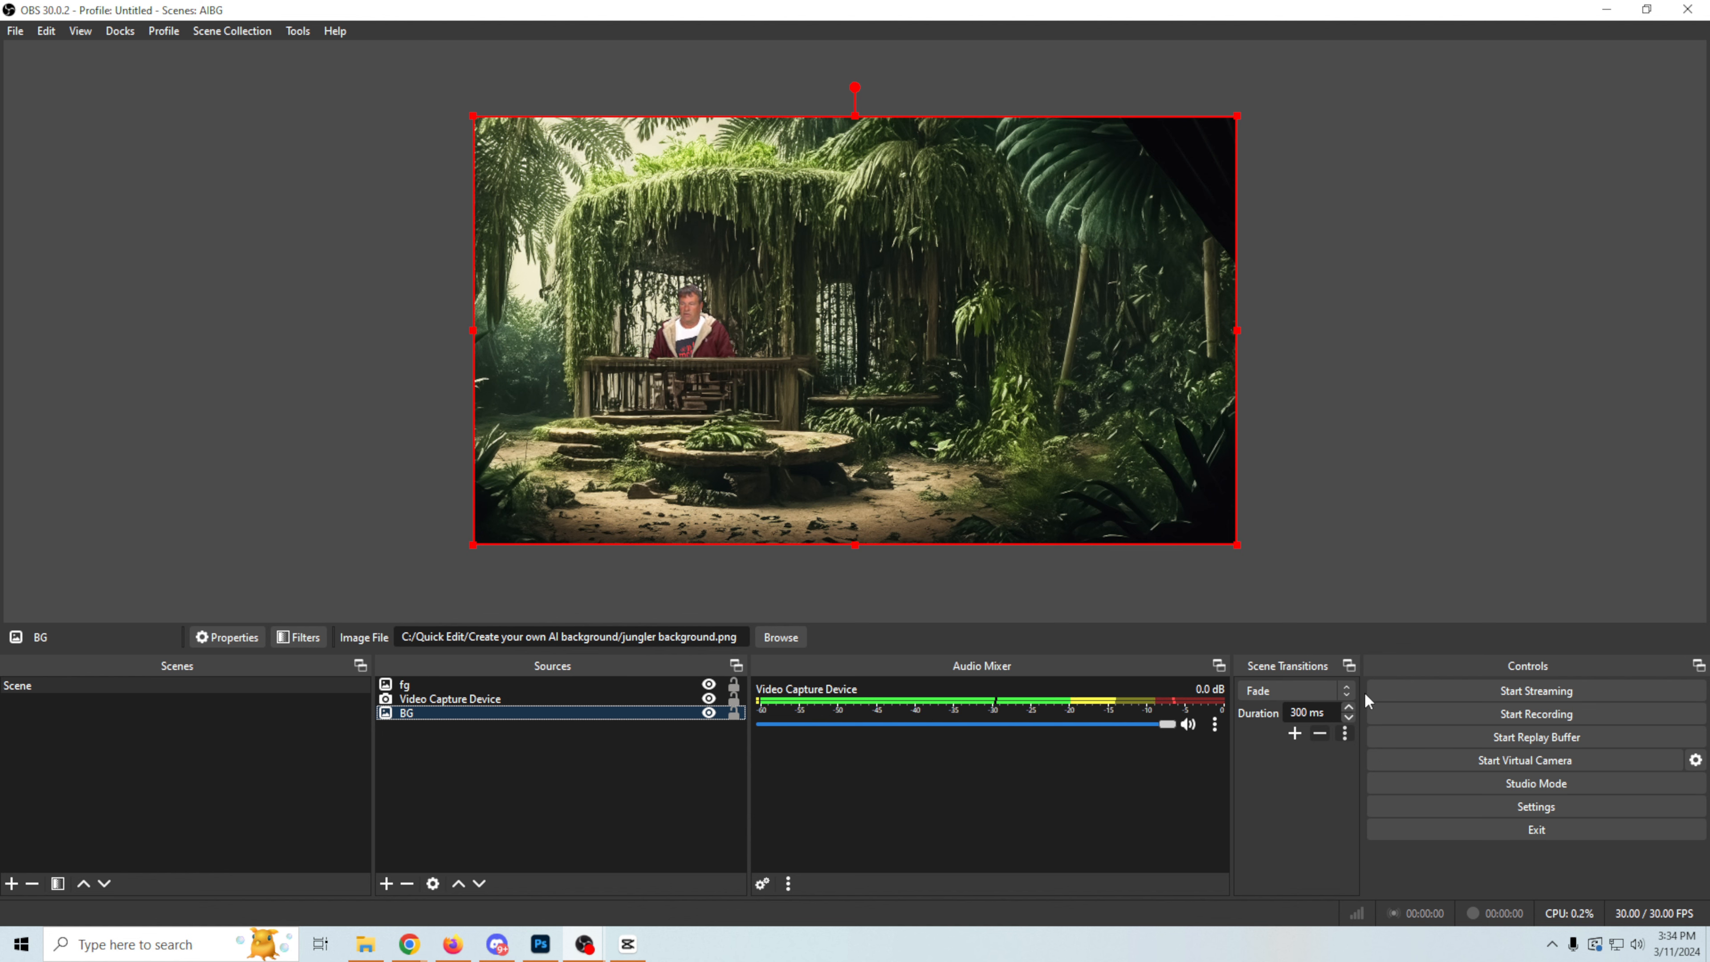
Step: Add a Move scene transition, keeping its default name and settings
click(1347, 690)
click(1330, 612)
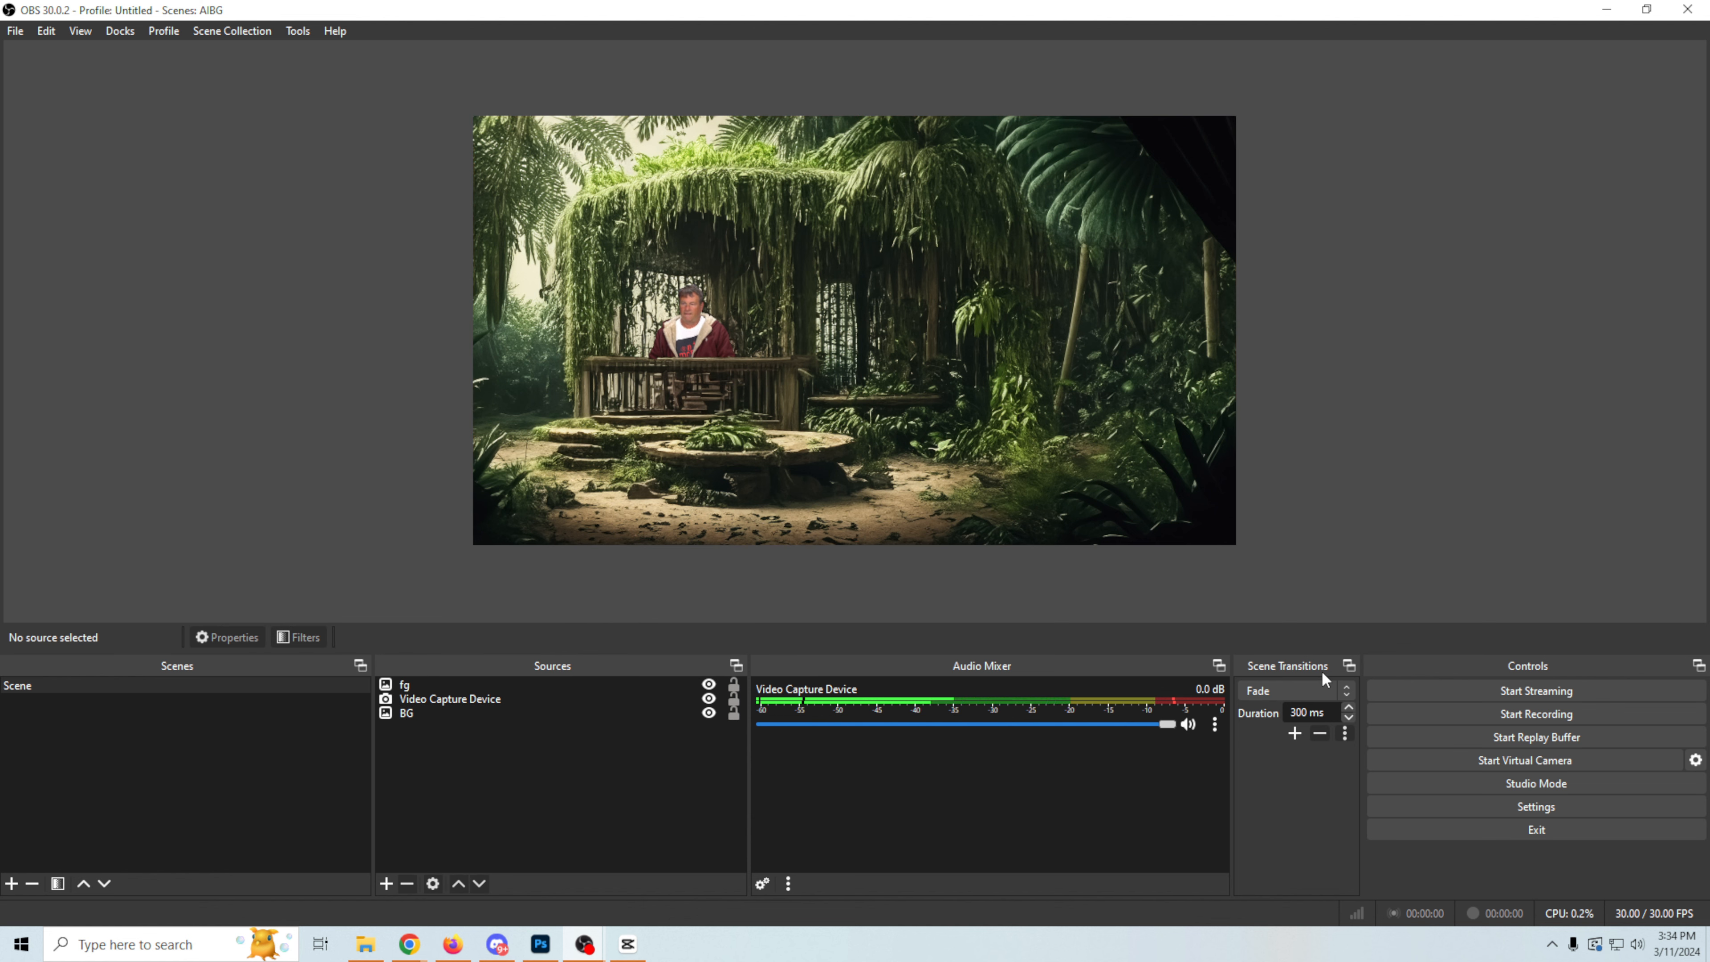
click(1294, 733)
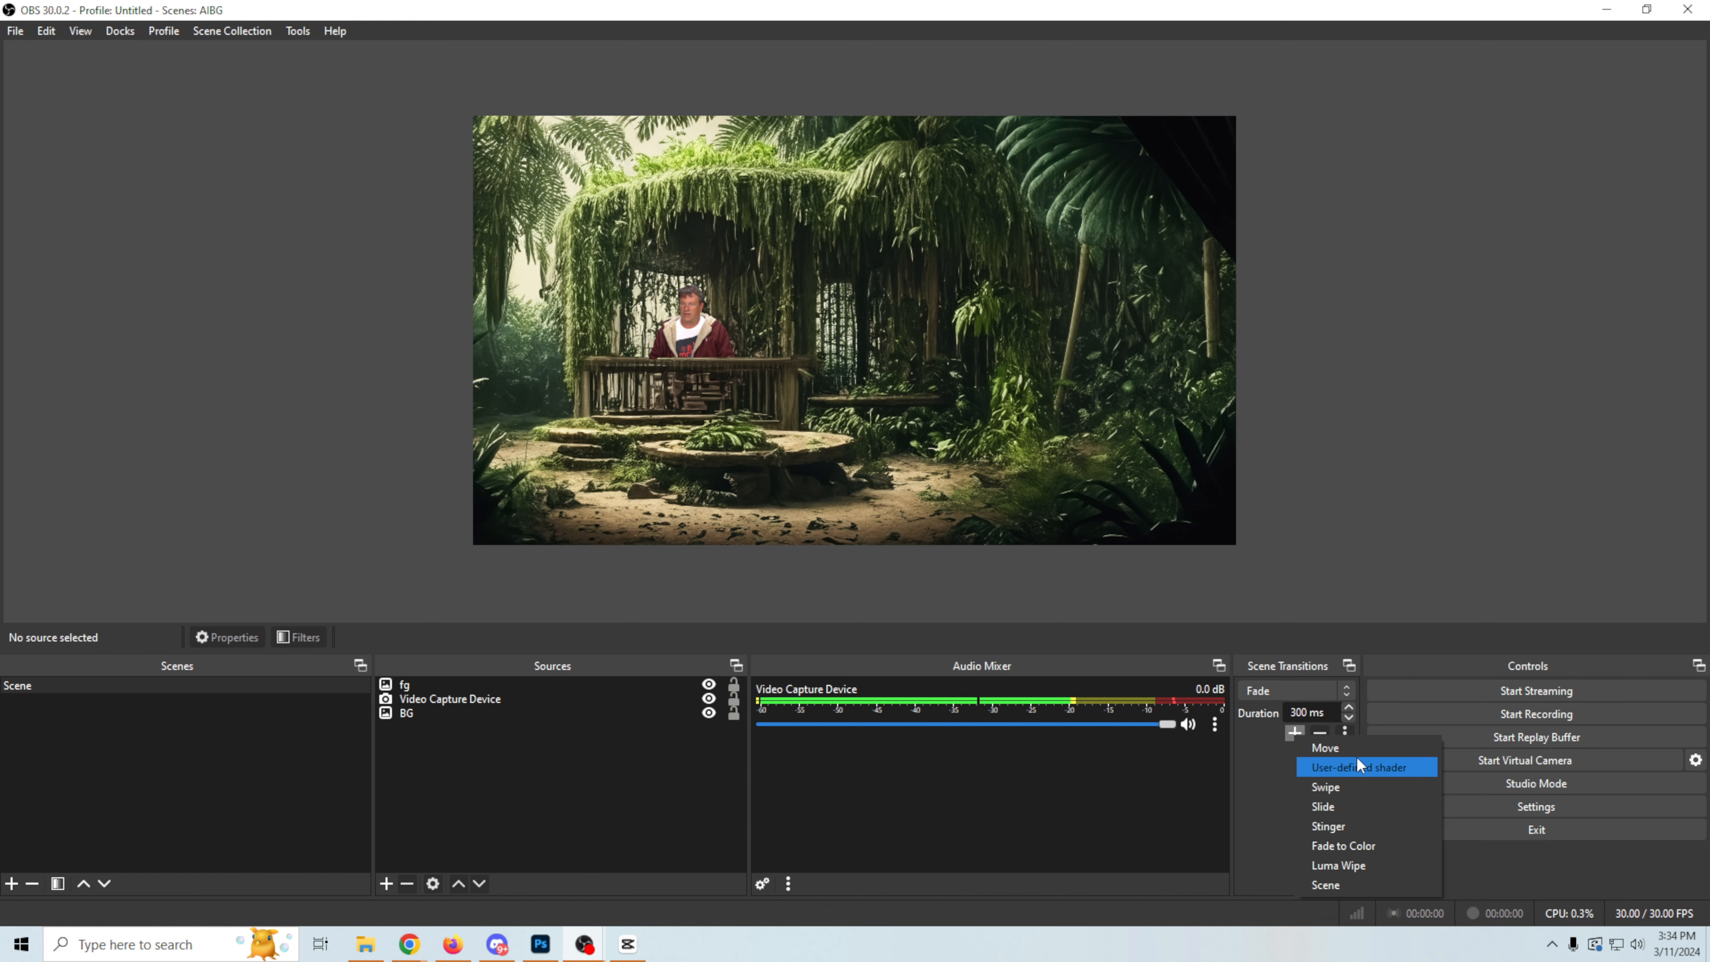
click(1340, 747)
click(814, 486)
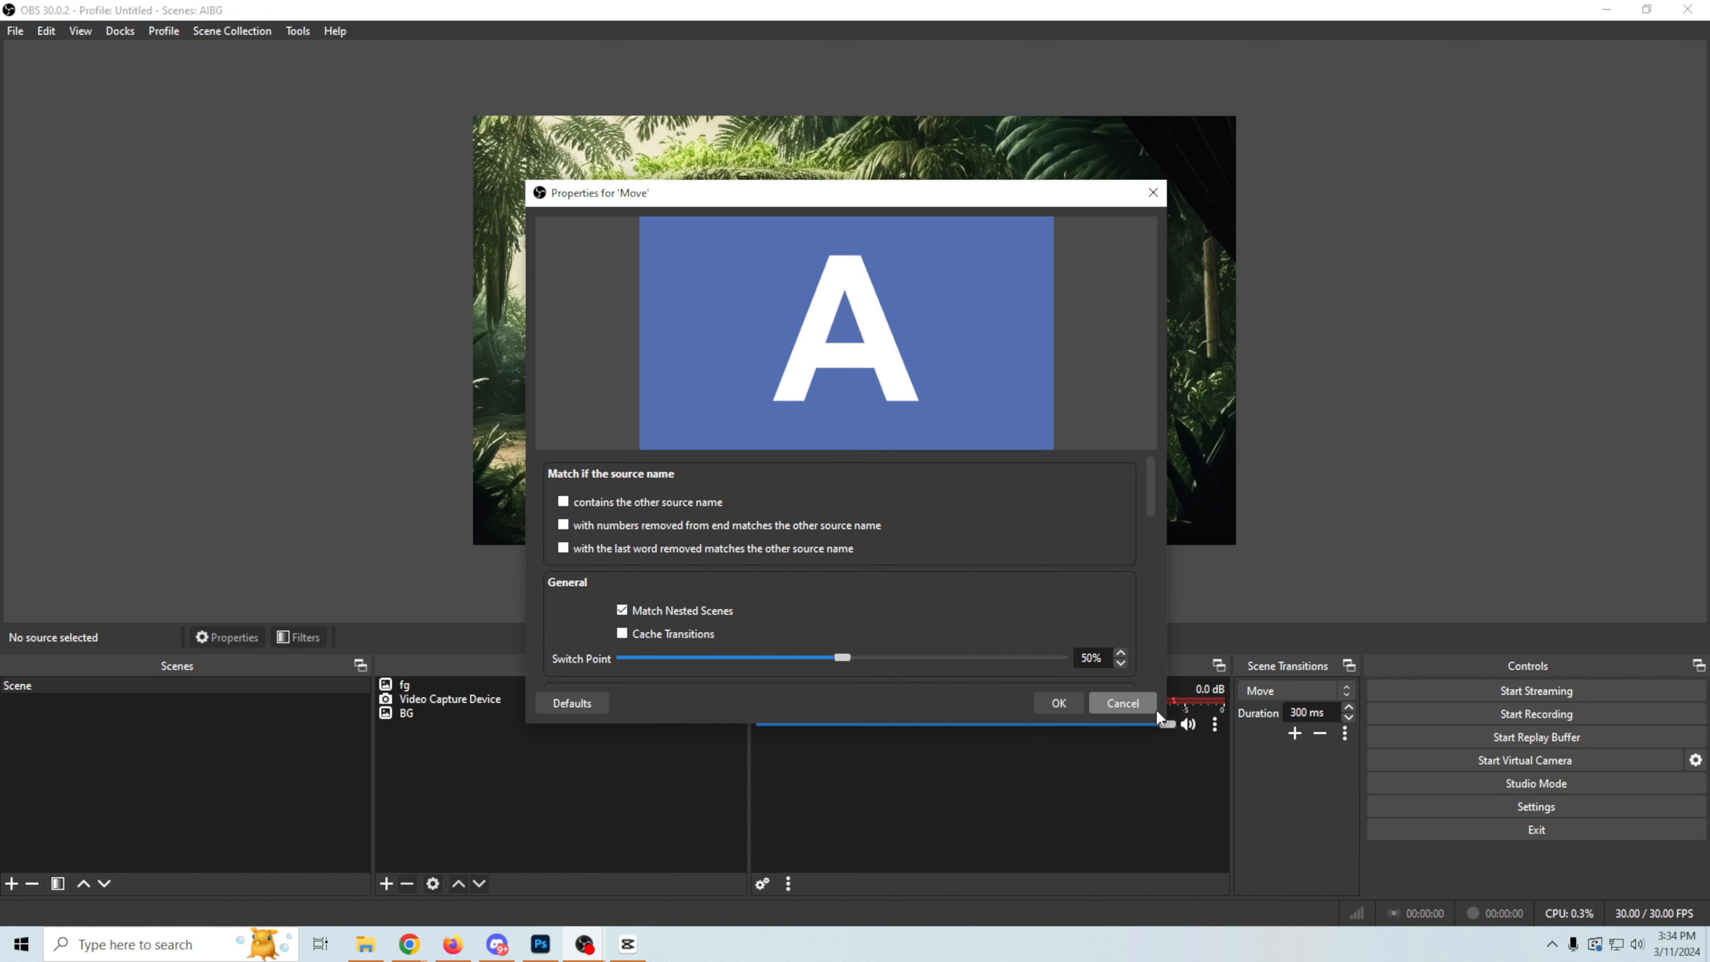
click(1047, 704)
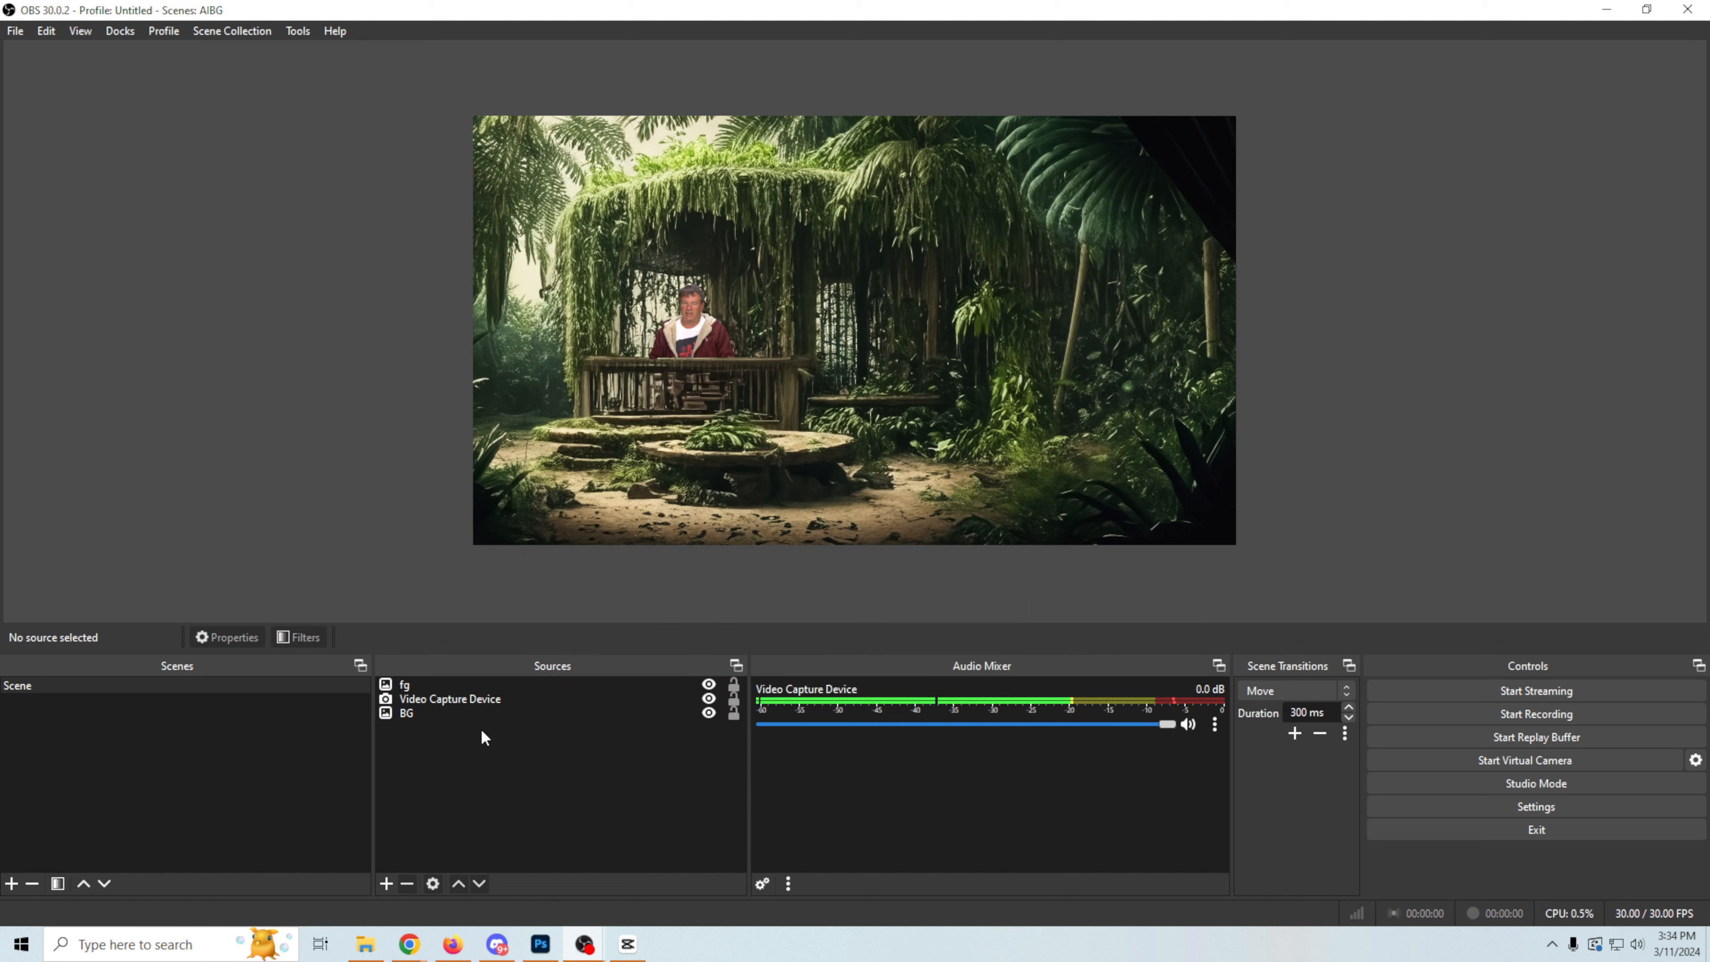
Step: Duplicate the jungle scene as Scene 2
right_click(68, 691)
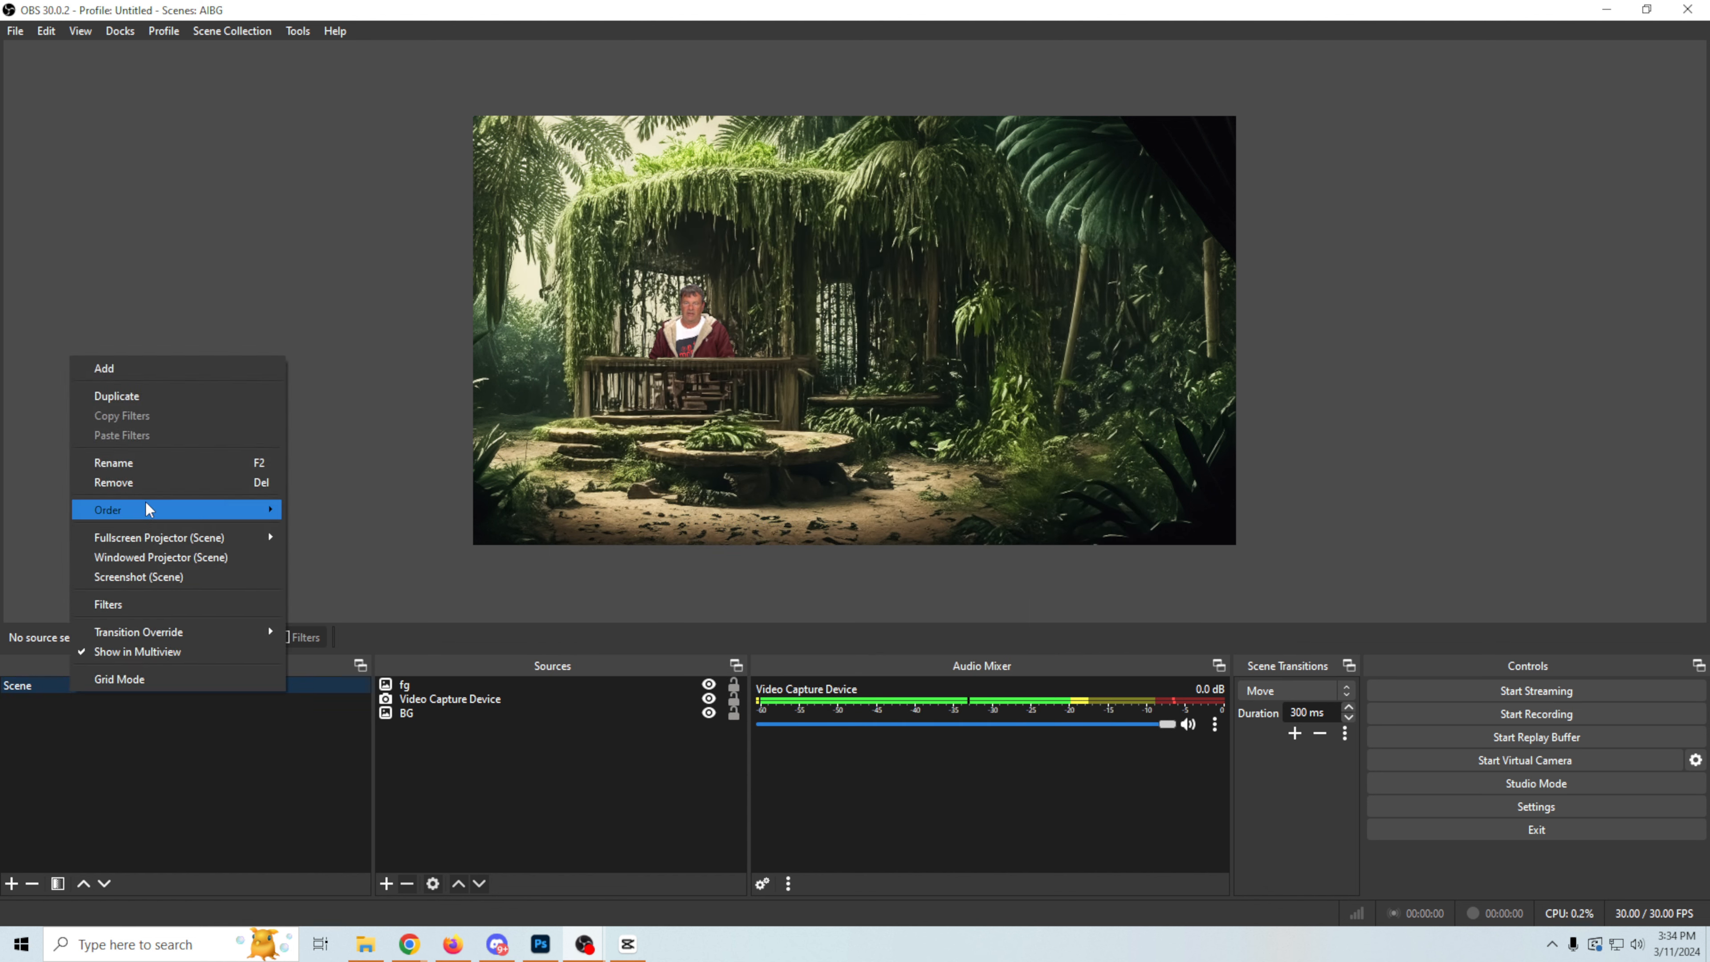
click(170, 397)
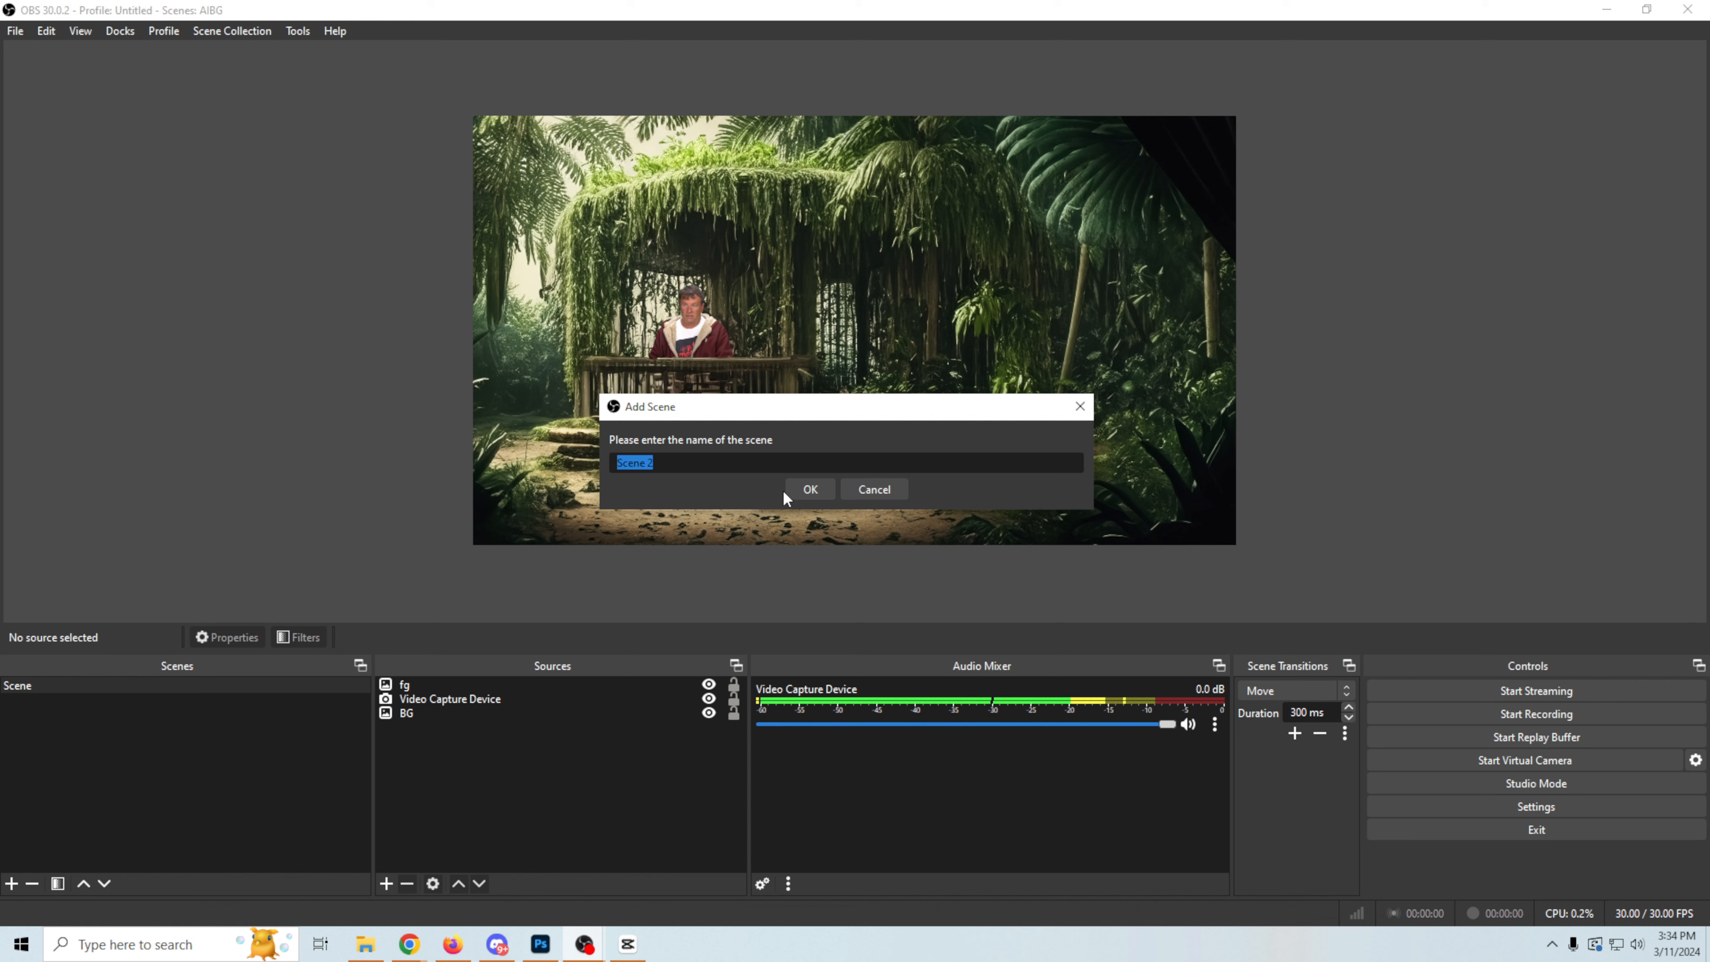
click(795, 488)
Step: Enlarge the fg image in Scene 2 to about 1.4 times the canvas size, anchored at the canvas's upper-left corner
click(491, 682)
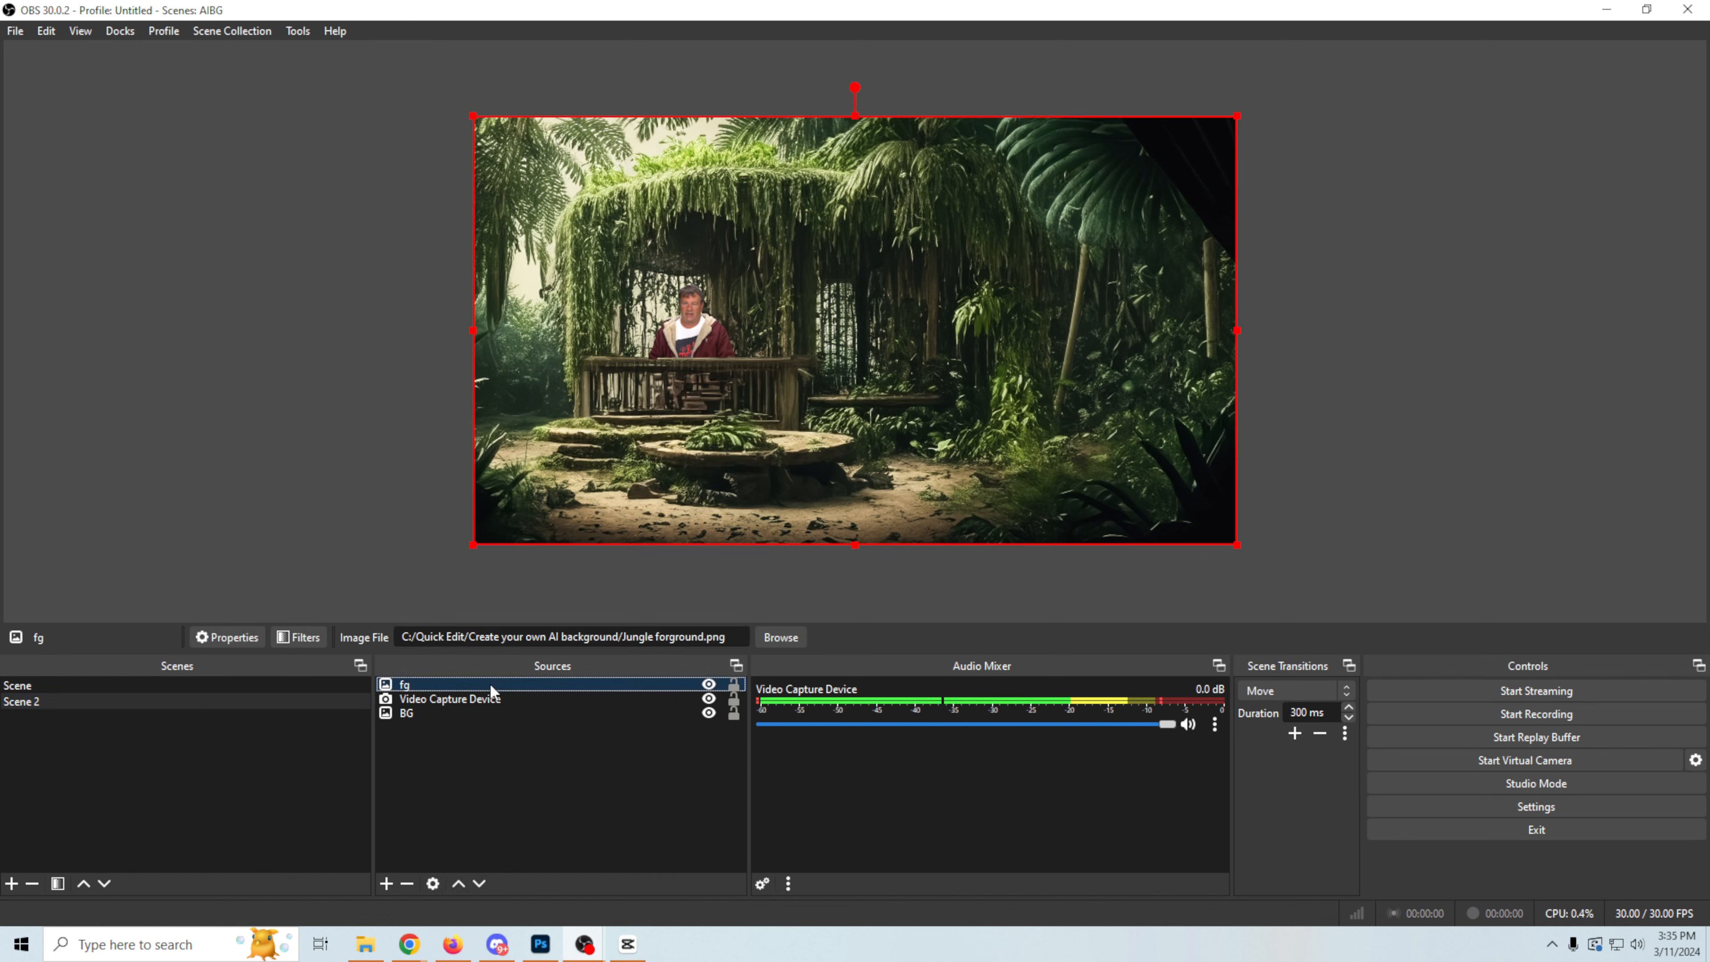
shift+click(478, 718)
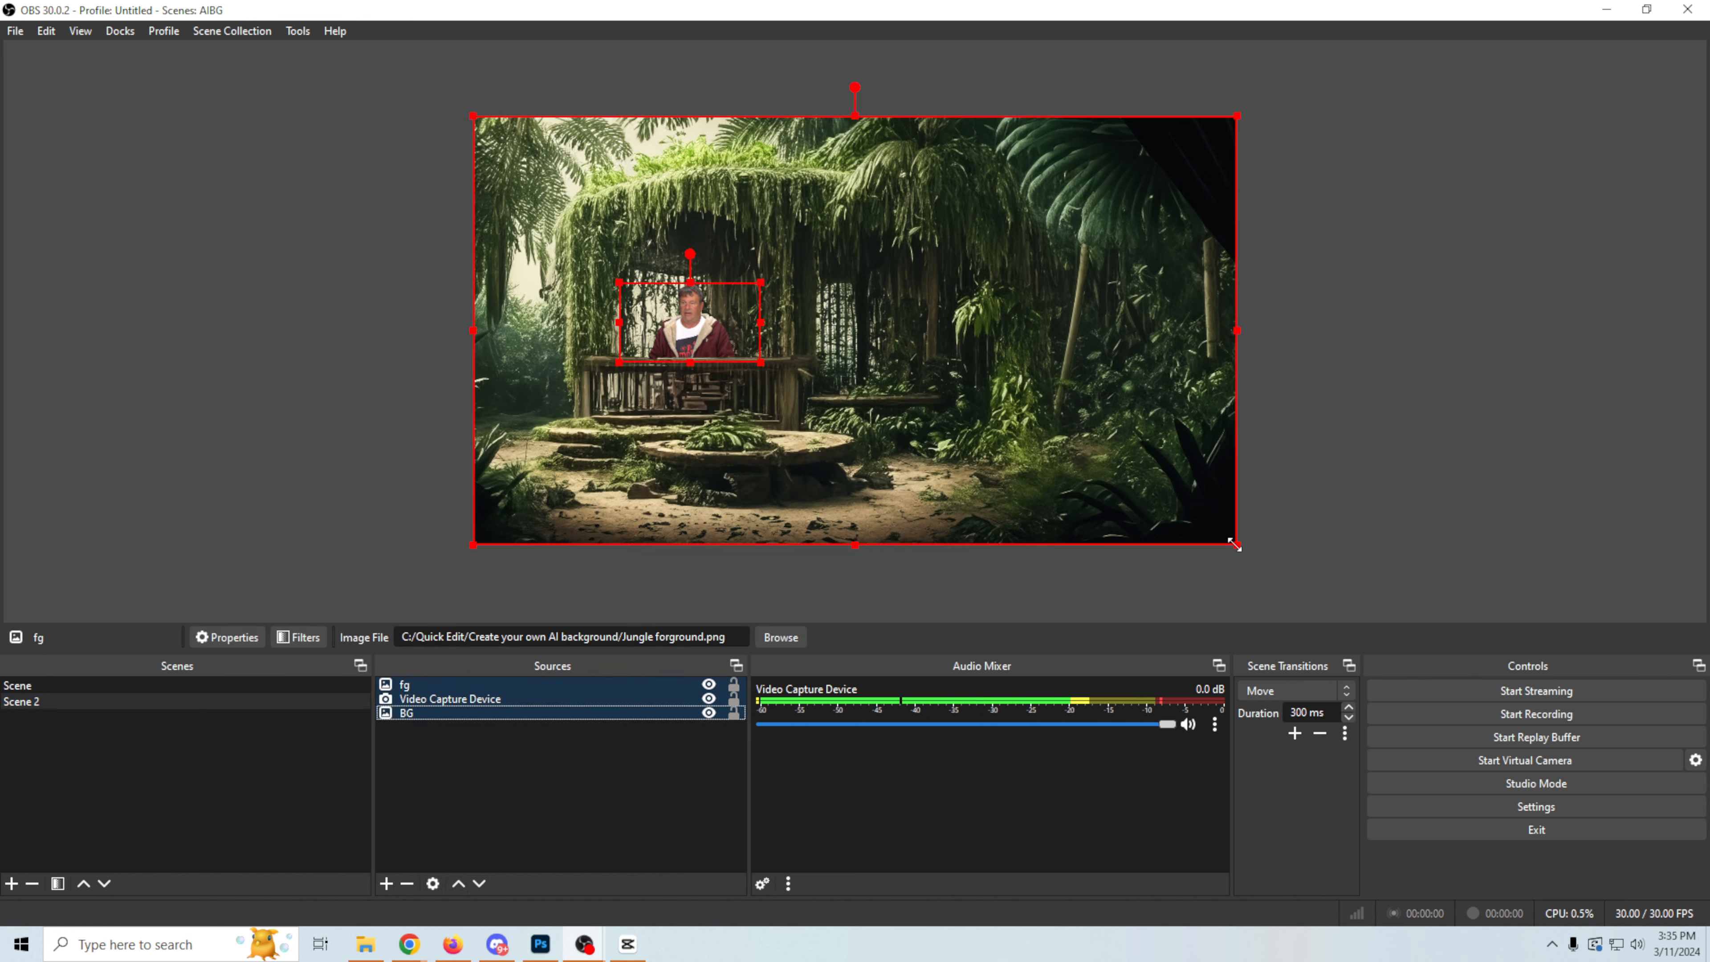
drag(1237, 544, 1405, 710)
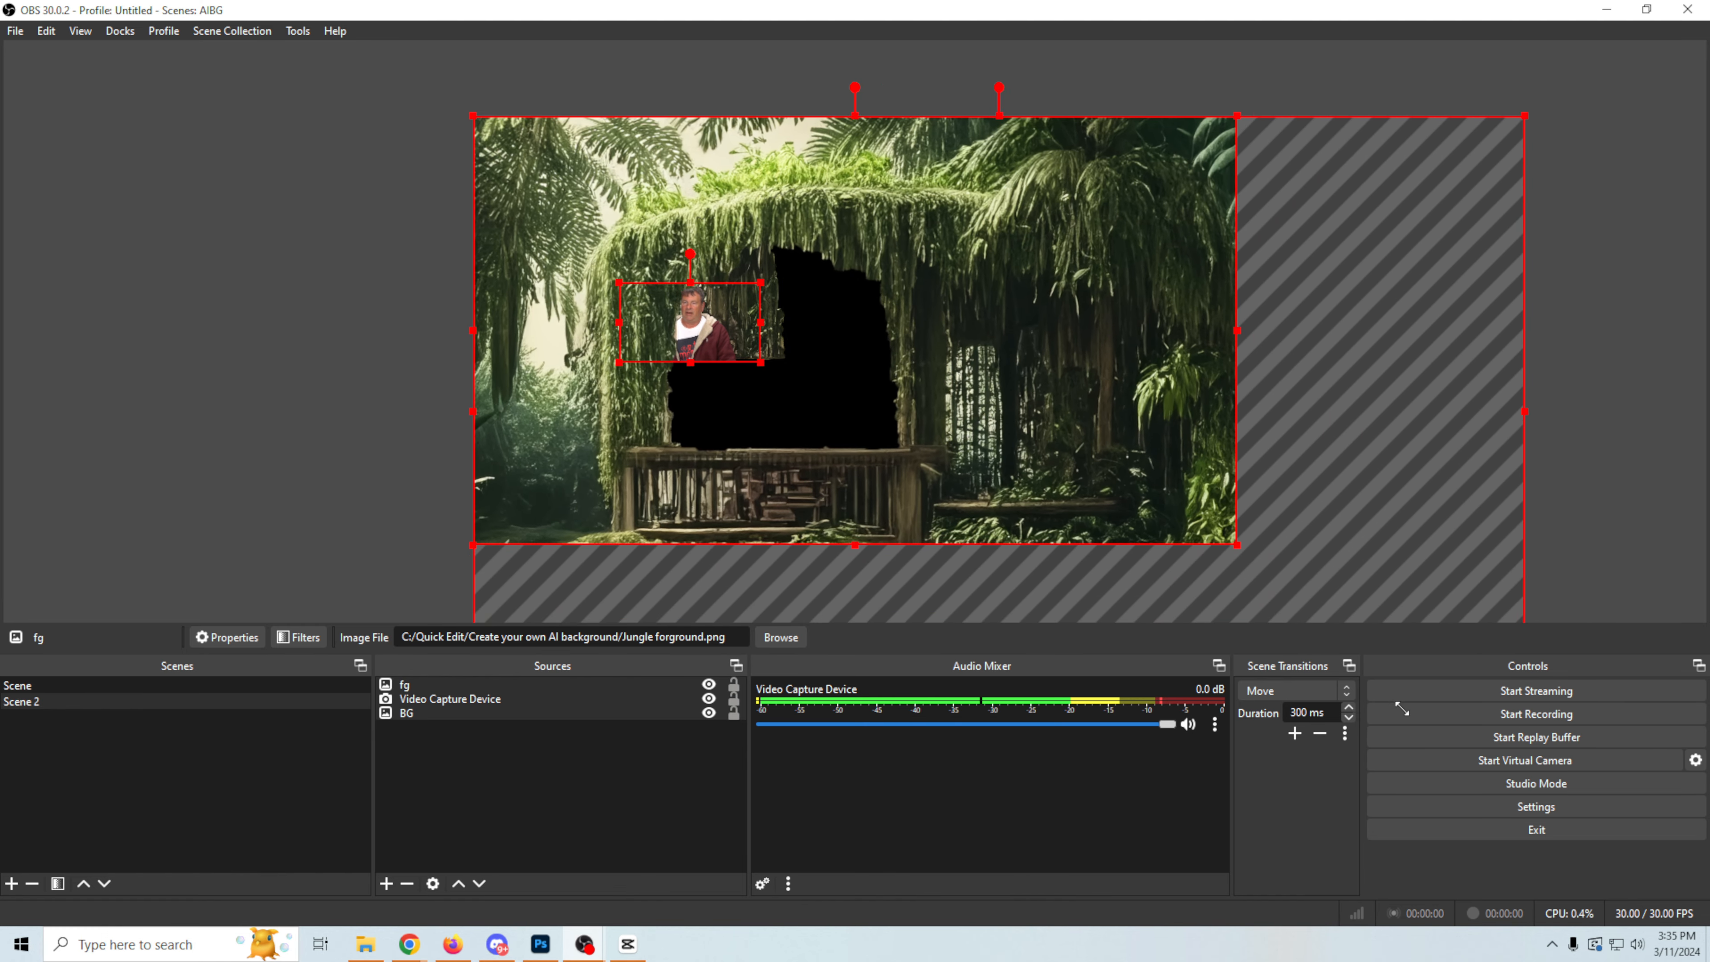
click(336, 467)
Step: Enlarge the BG image in Scene 2 to match the size of the fg image
scroll(335, 466, down, 5)
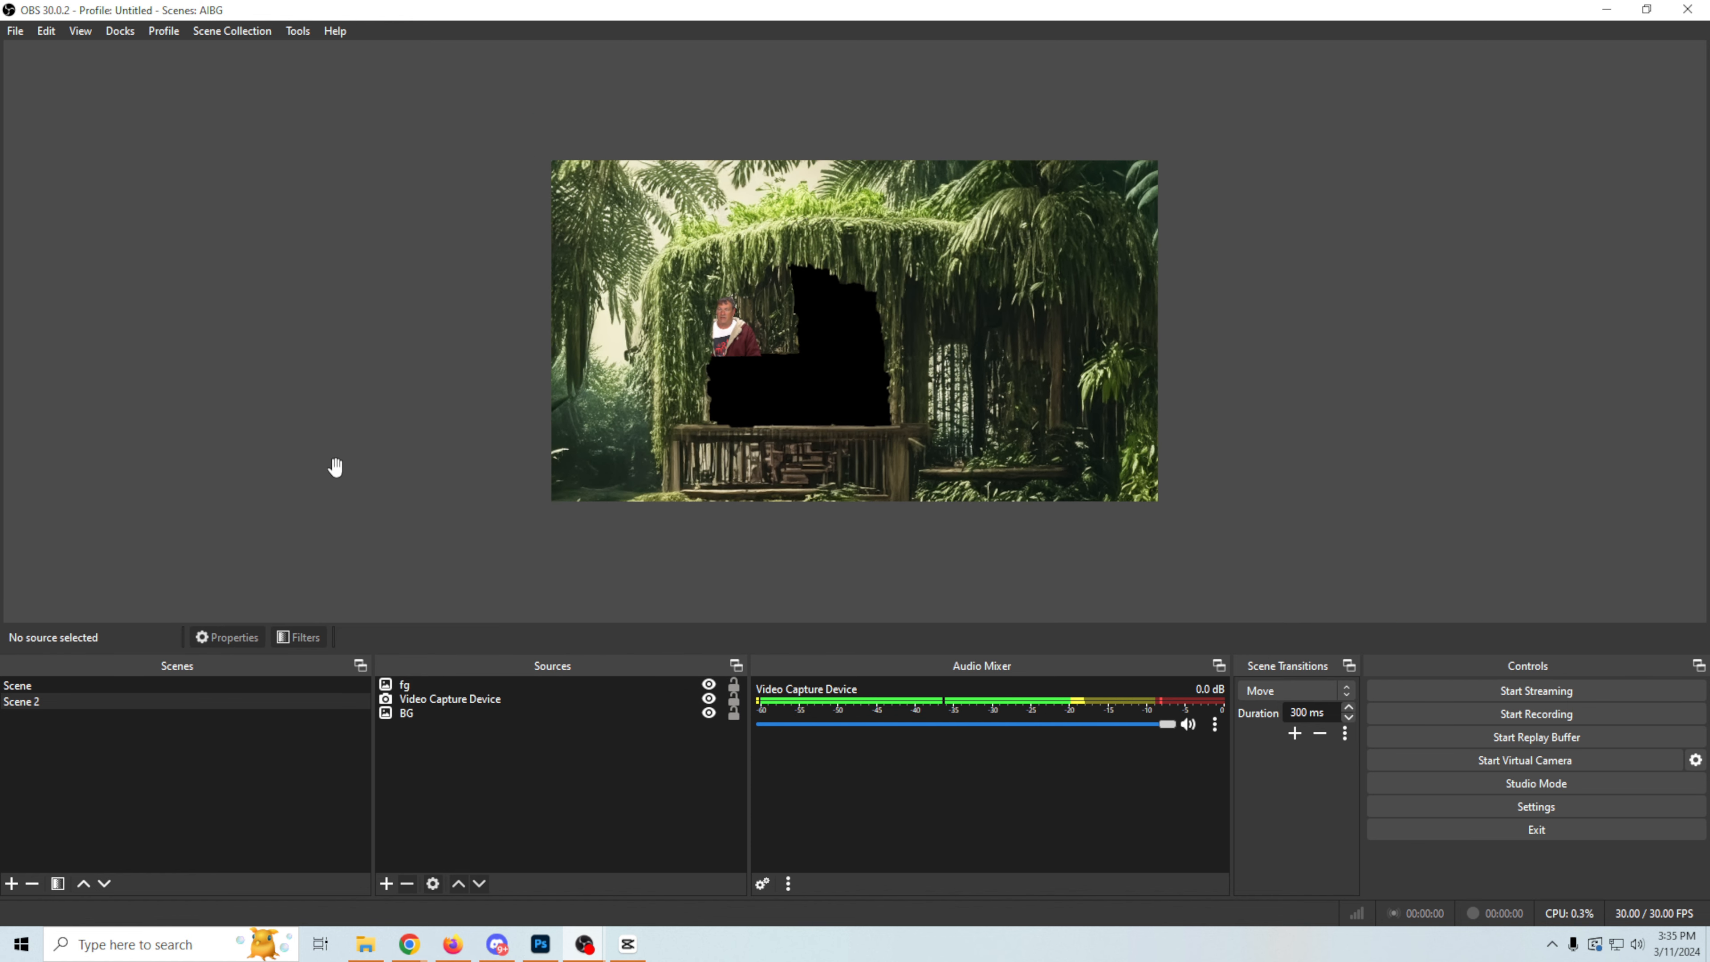
click(812, 332)
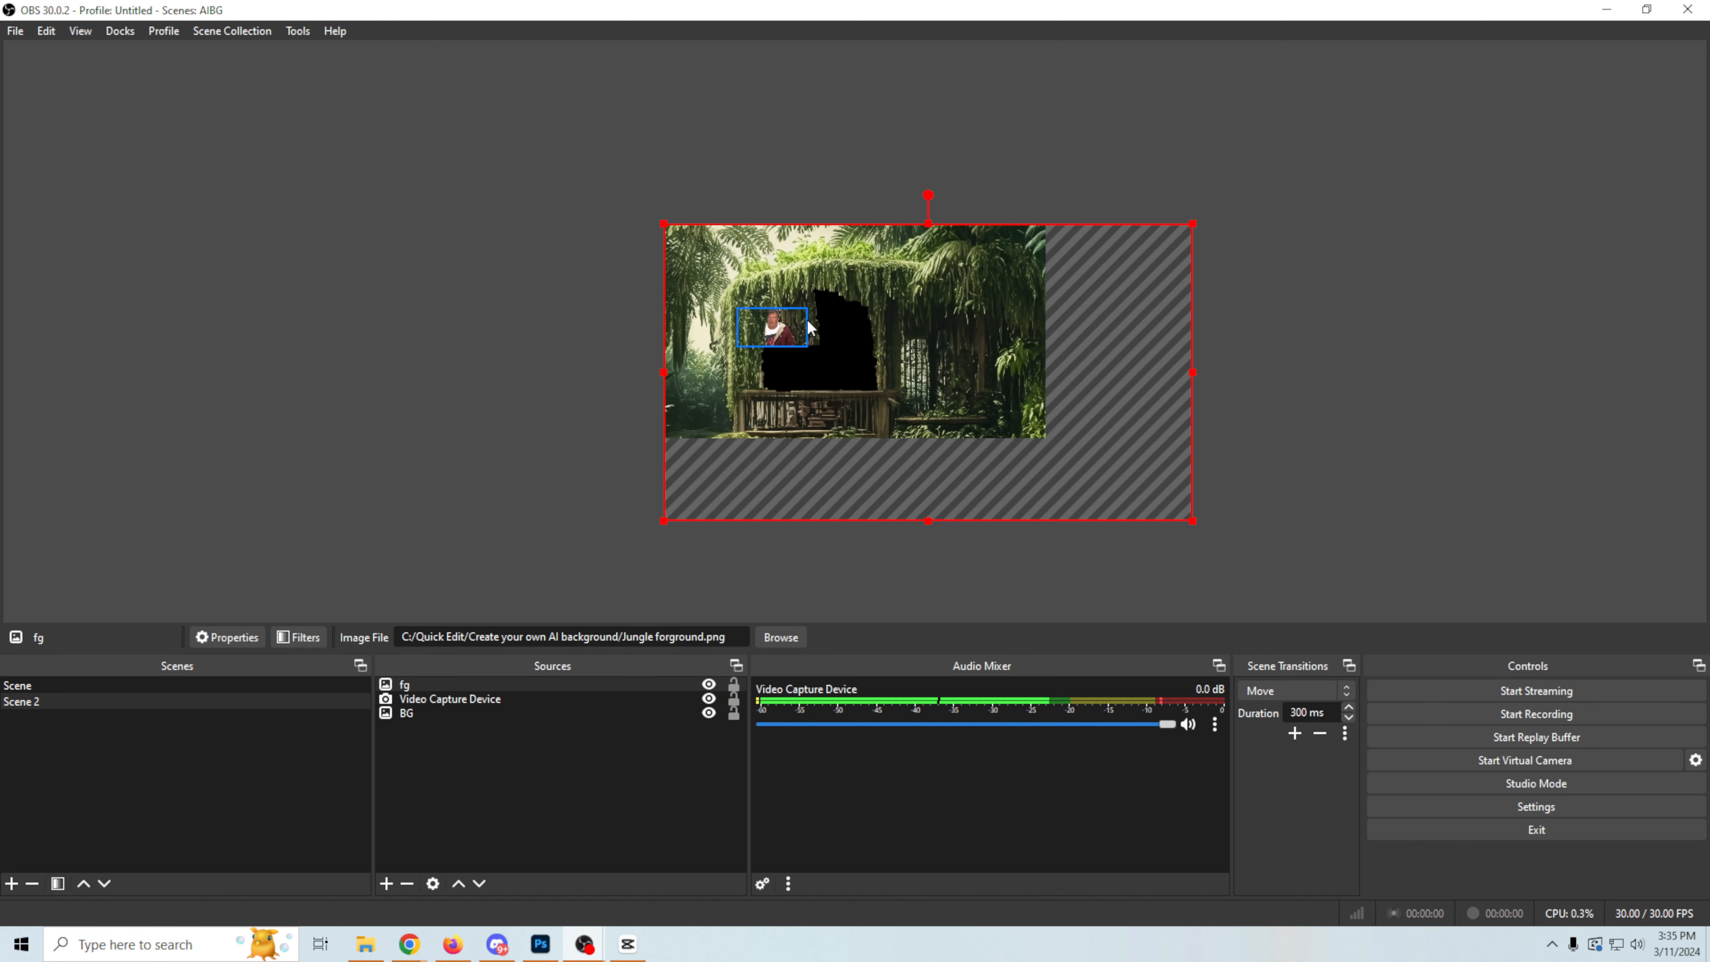
click(811, 333)
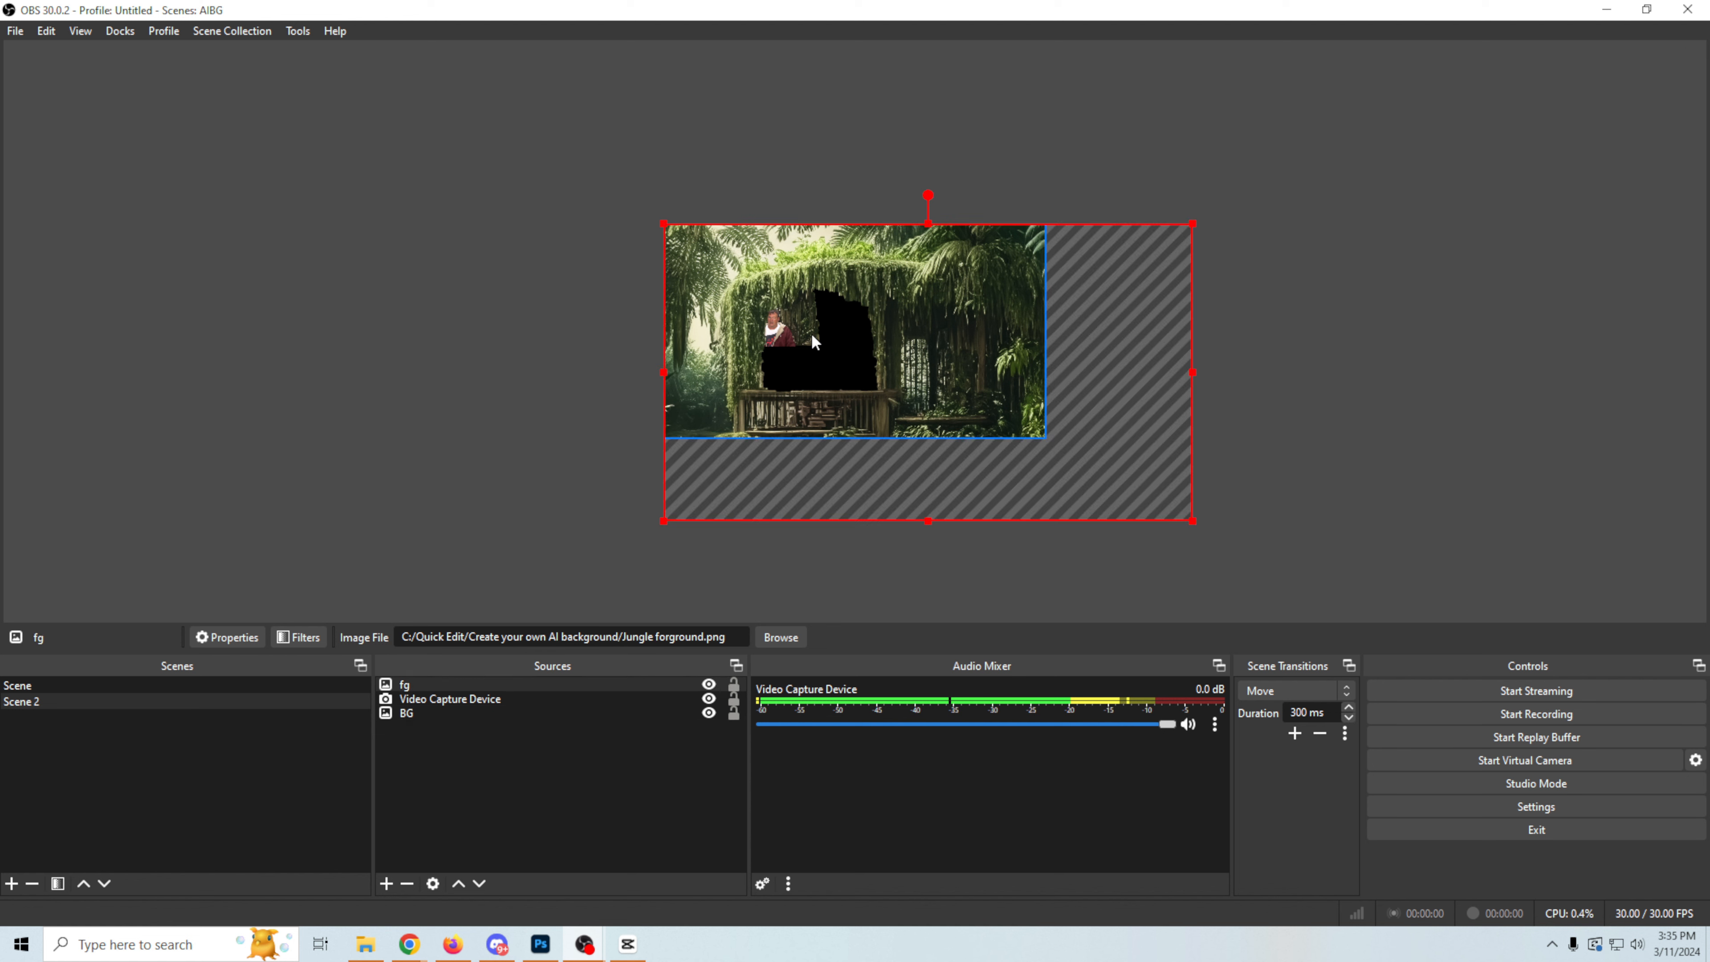
click(812, 333)
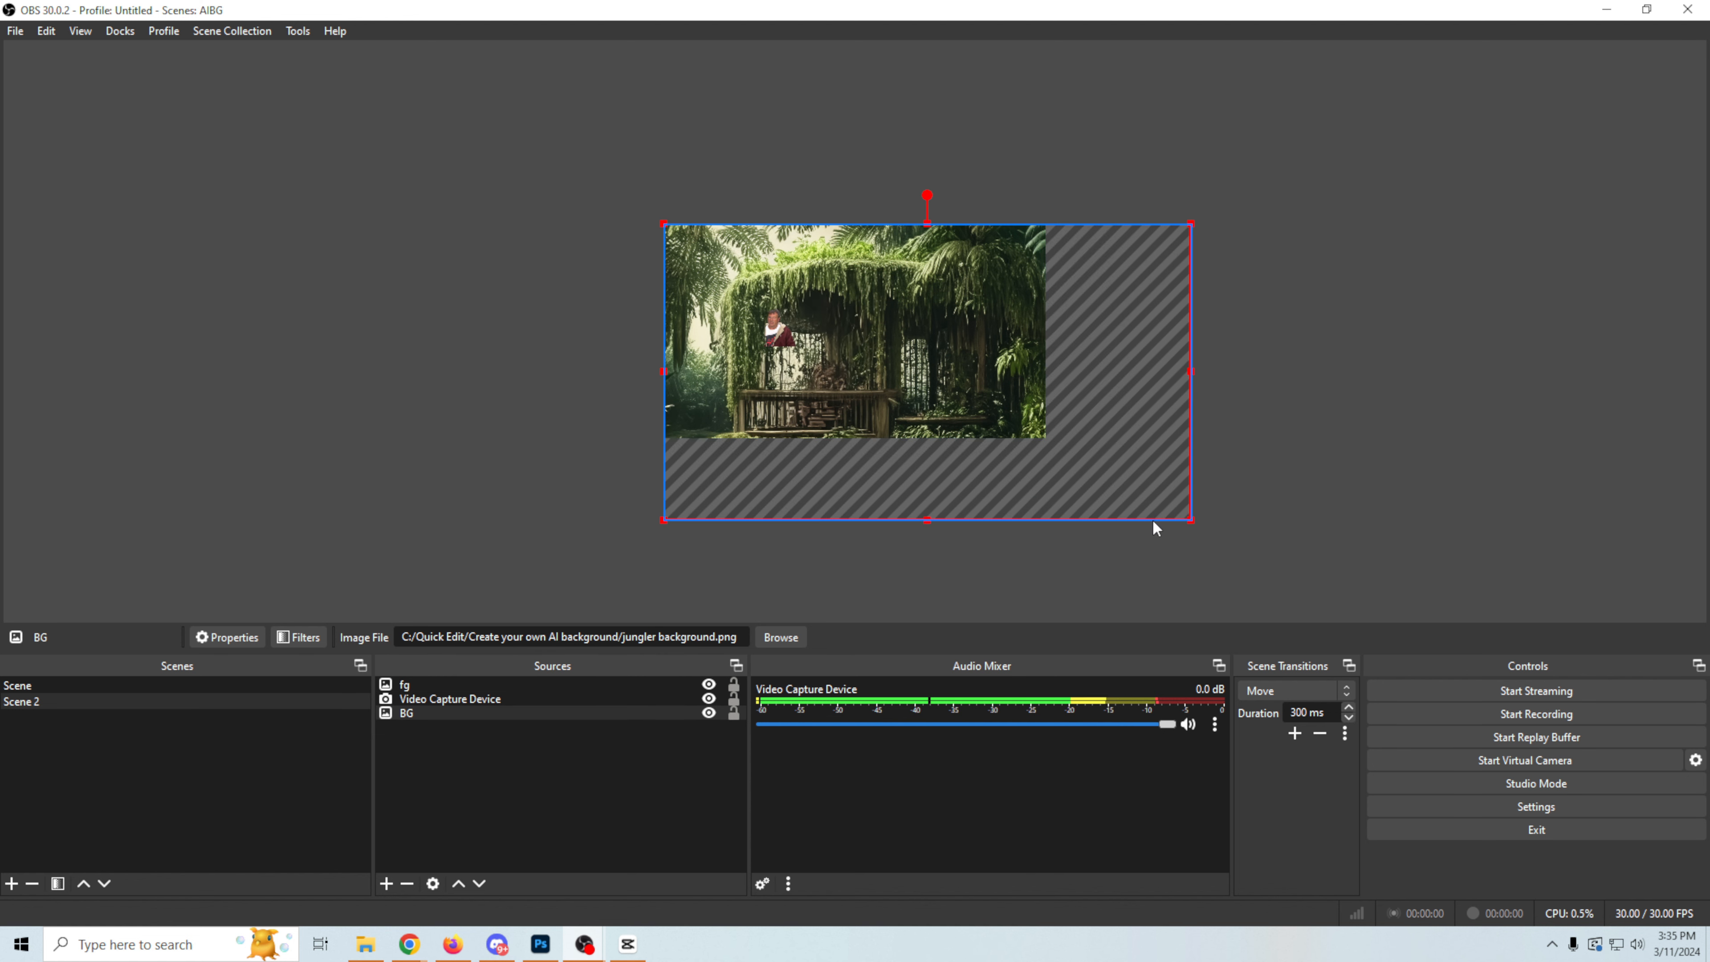
Step: Enlarge the Video Capture Device in Scene 2 so the camera reaches the enlarged gazebo railing
click(423, 697)
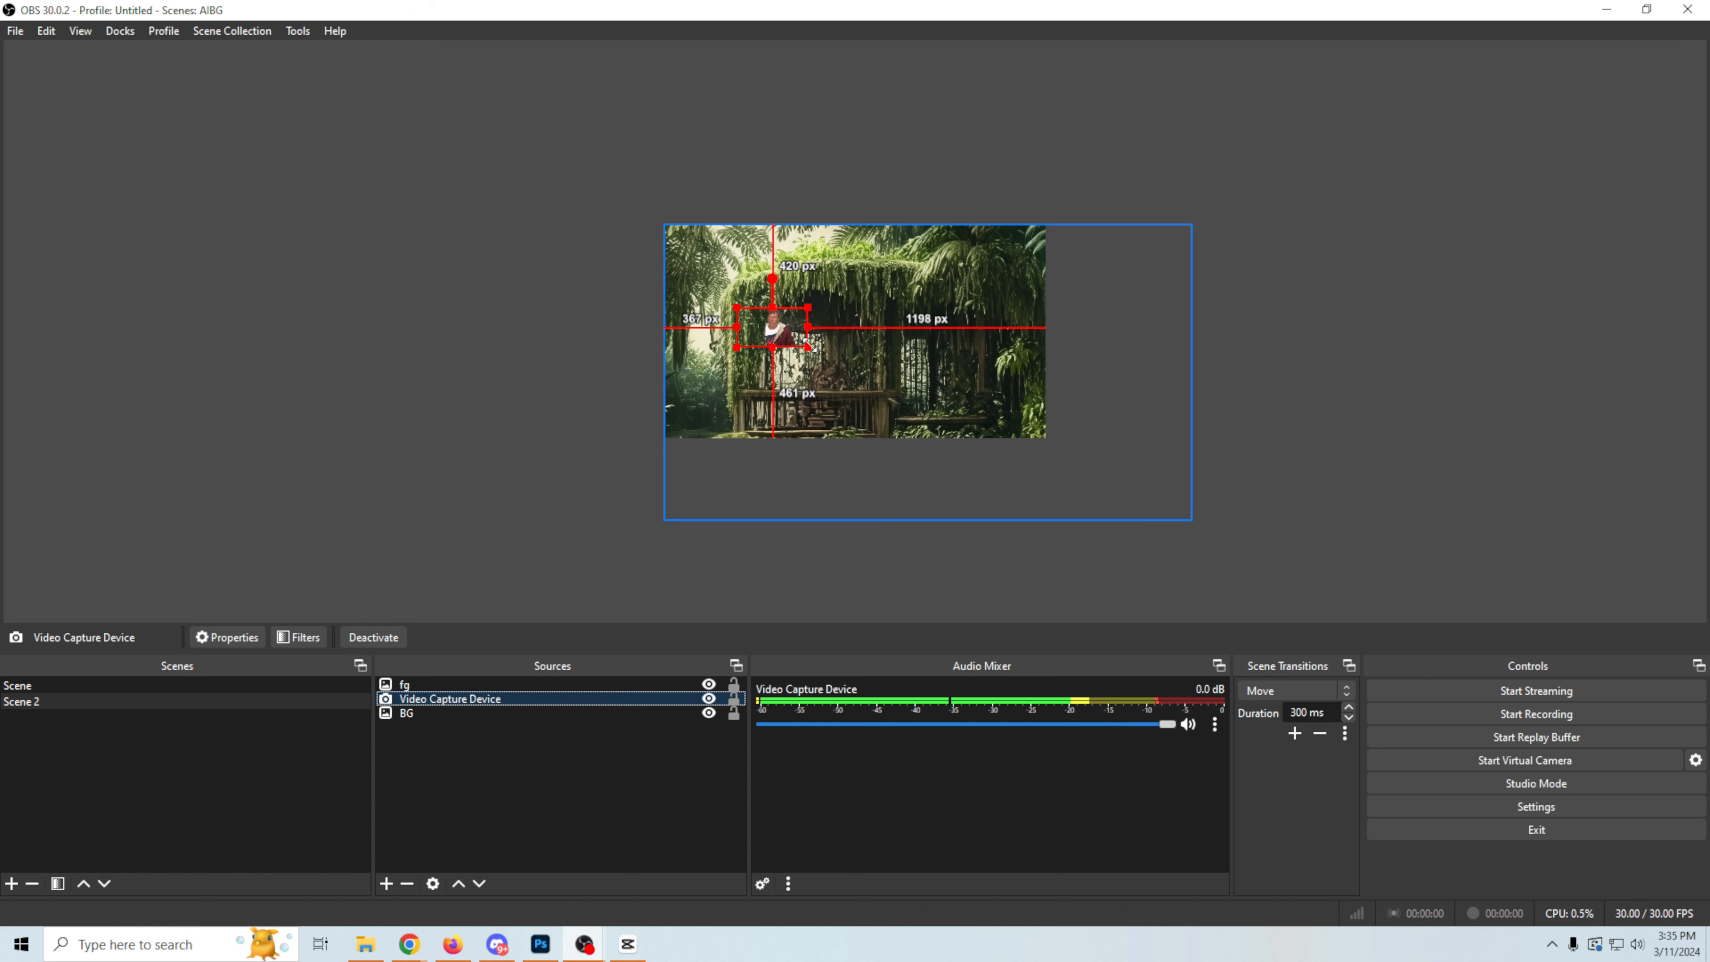
drag(808, 346, 850, 398)
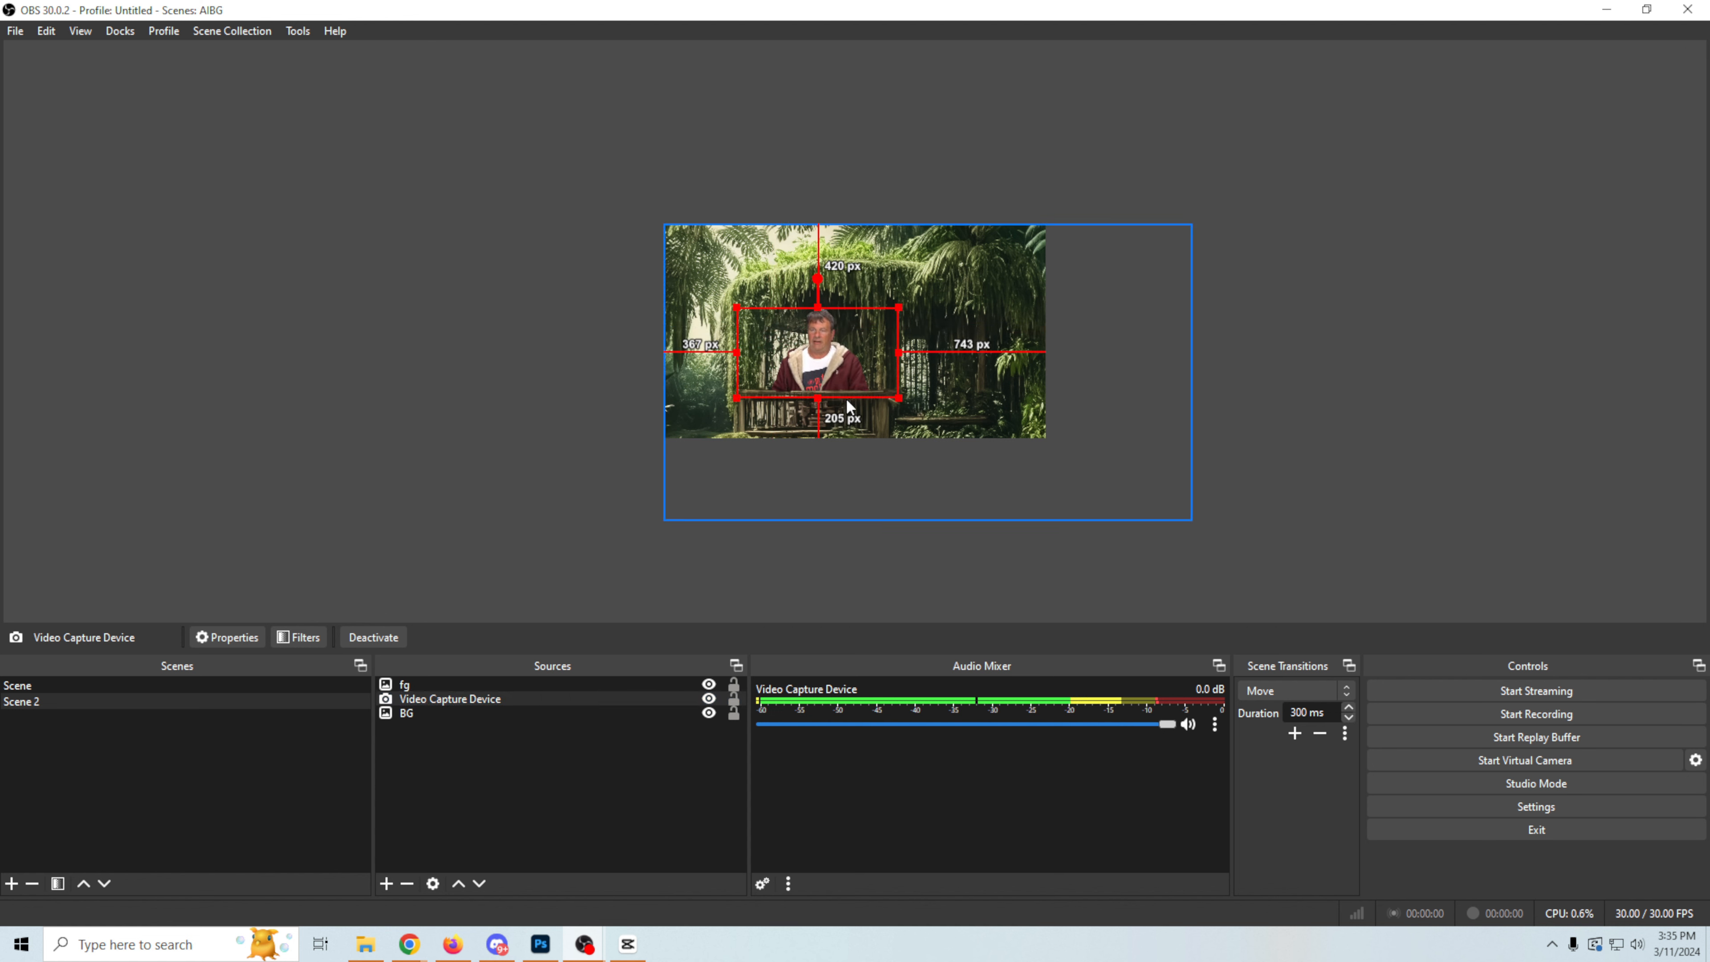
click(510, 471)
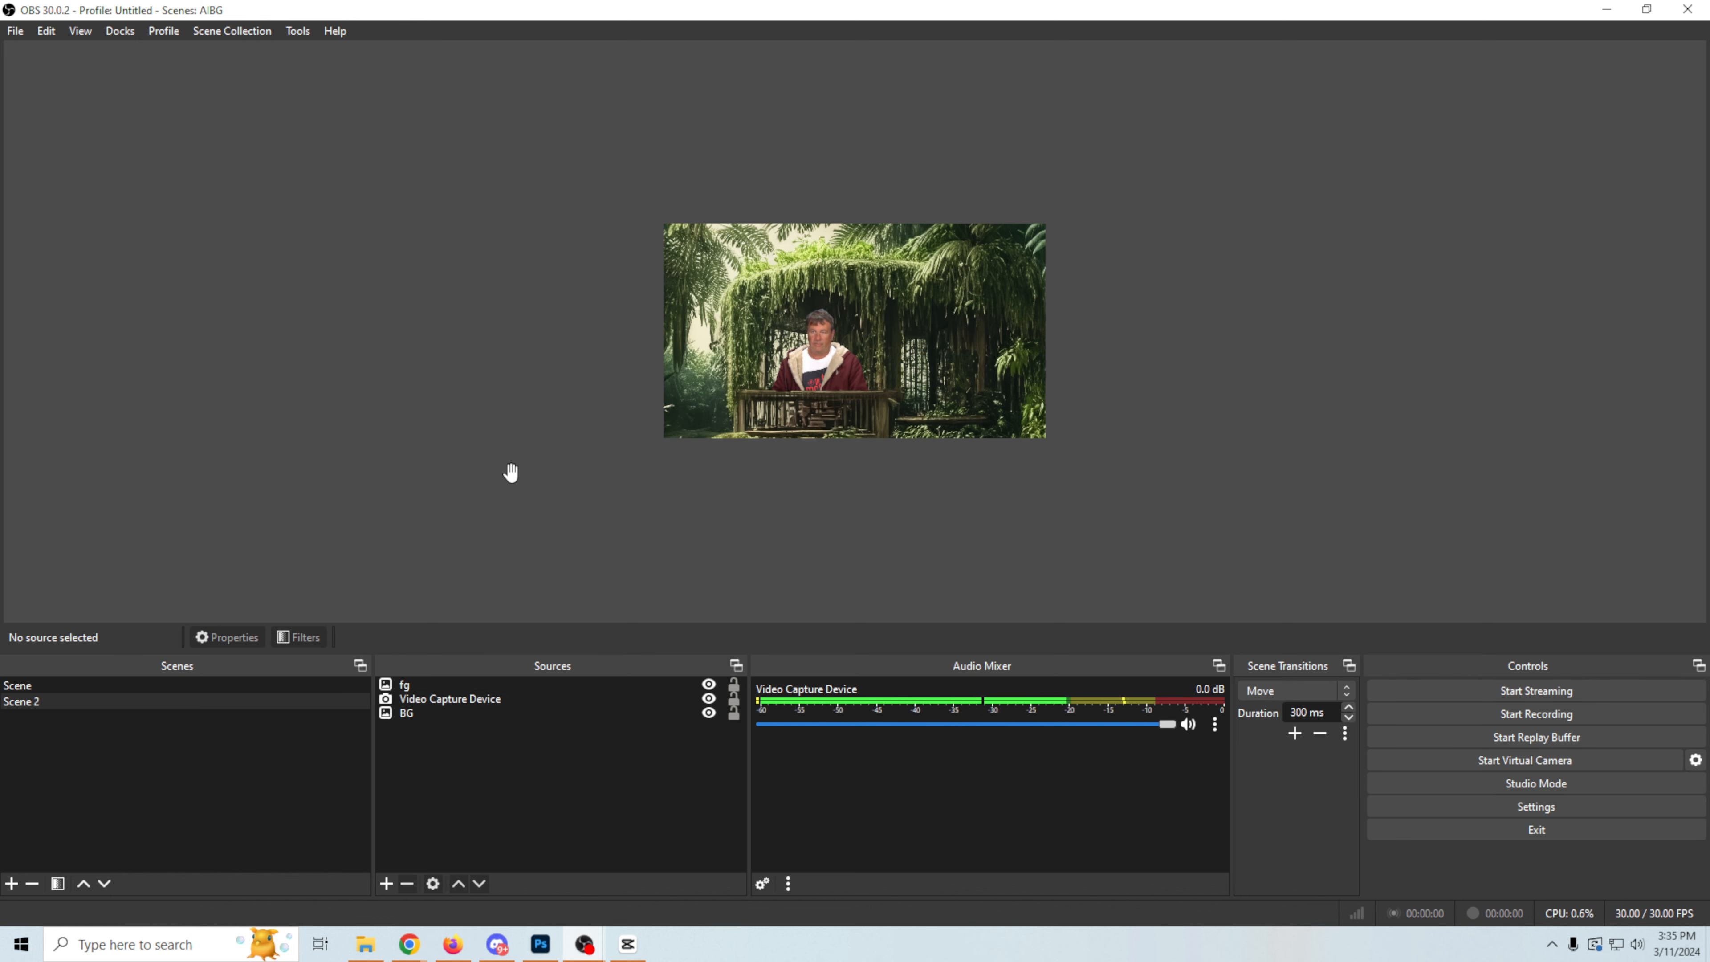
Step: Shrink the Scene 2 camera slightly and reposition it behind the railing, about 520 px below the canvas's upper edge and 205 px above its lower edge
scroll(511, 473, up, 6)
scroll(510, 473, down, 2)
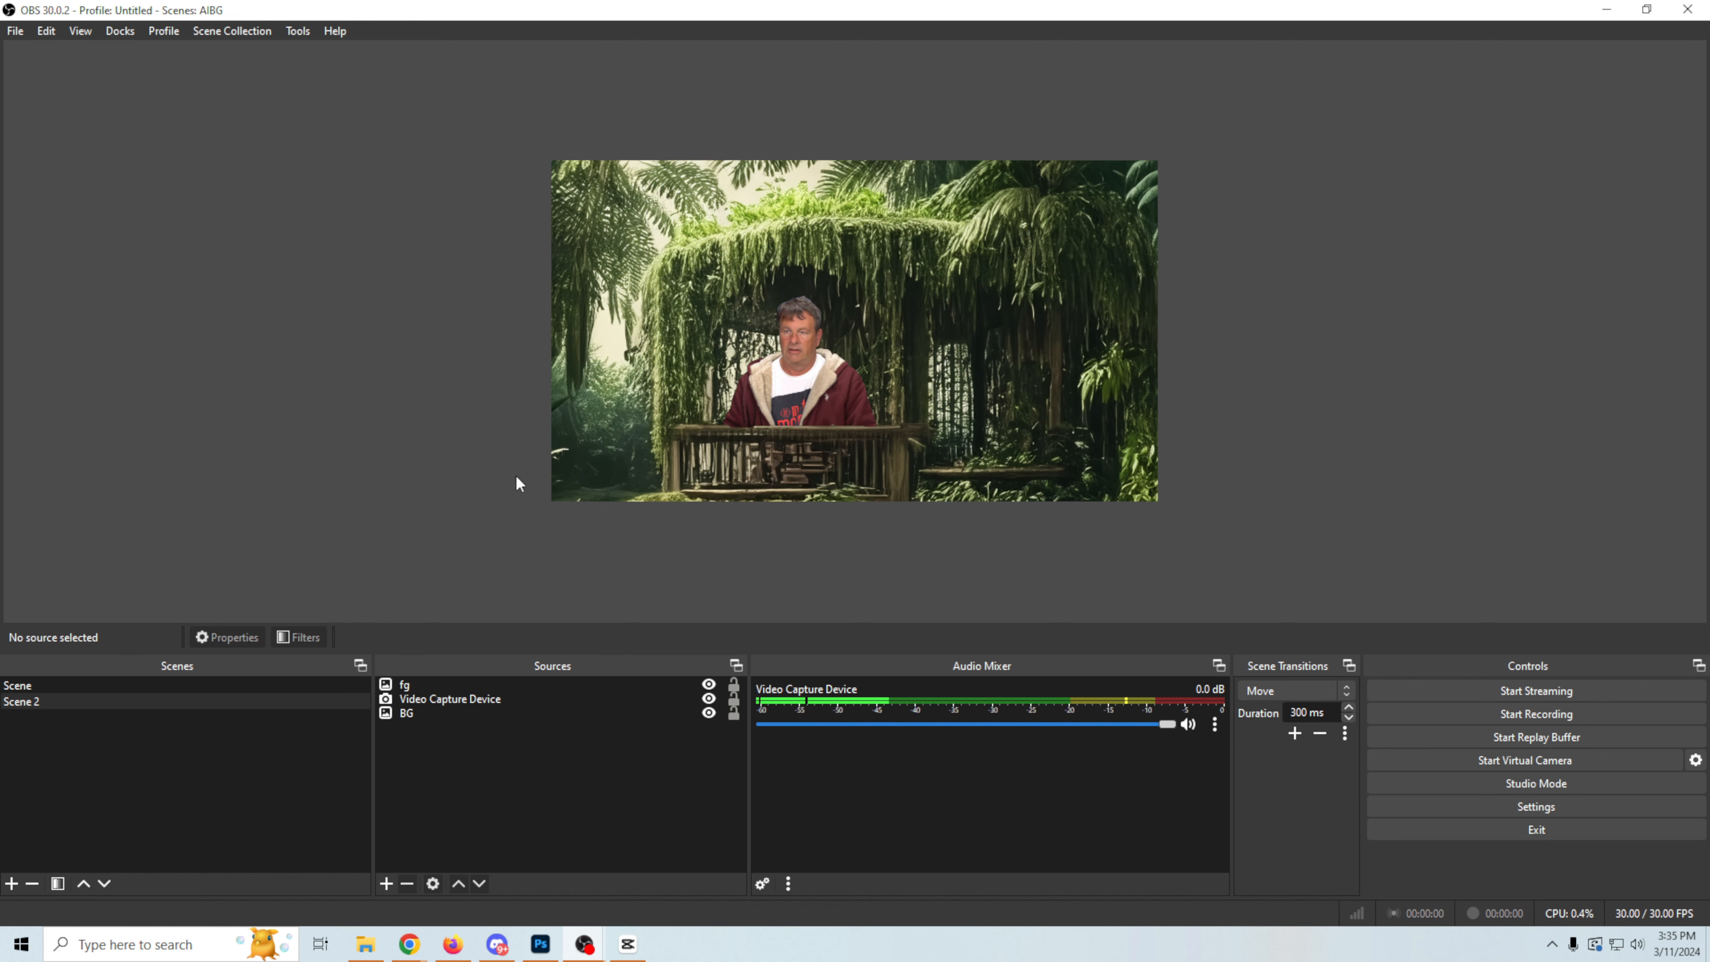
click(807, 384)
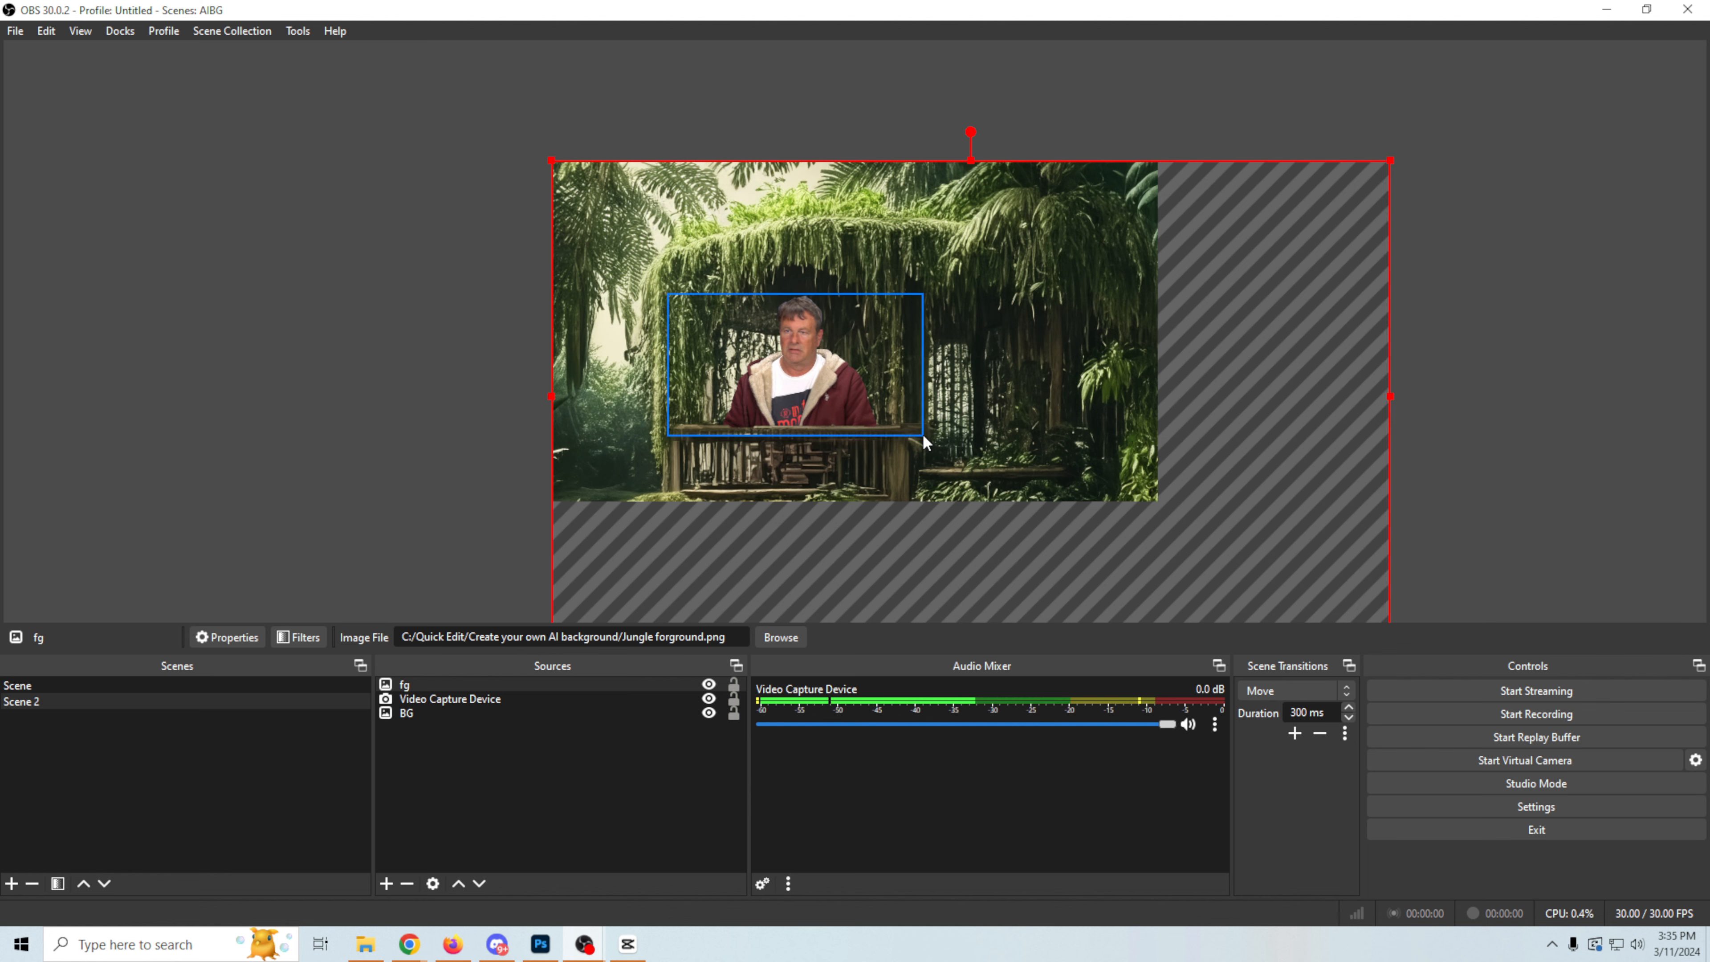
click(905, 396)
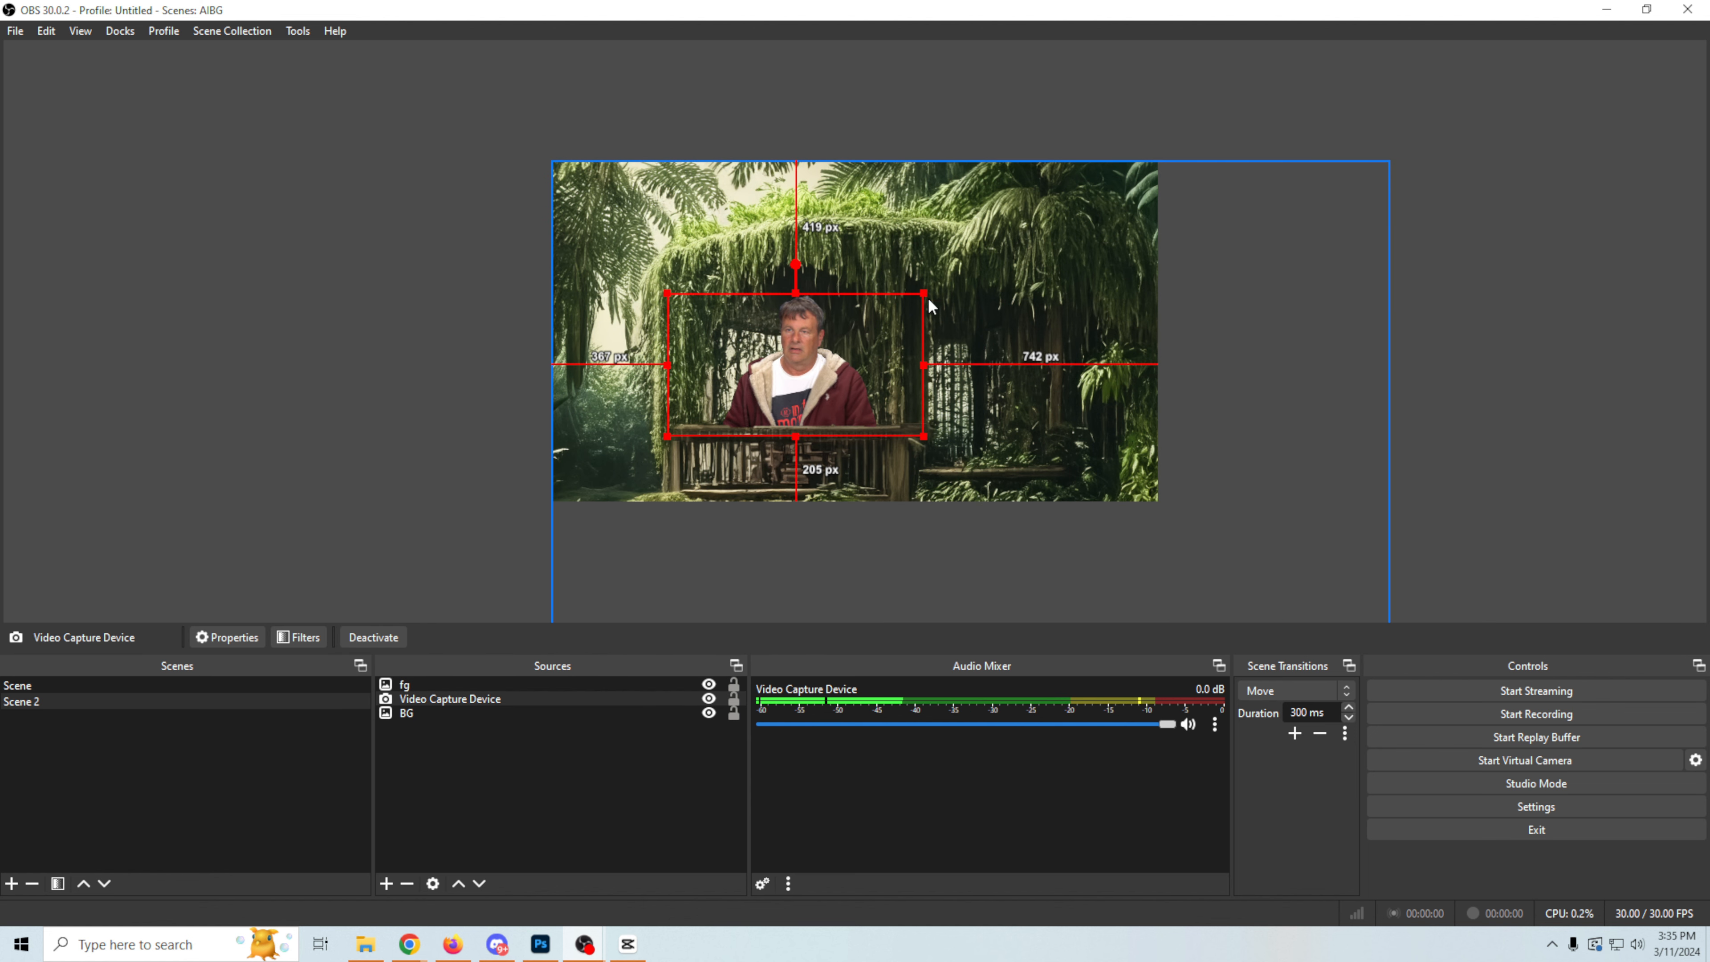
drag(924, 294, 866, 325)
drag(750, 392, 768, 385)
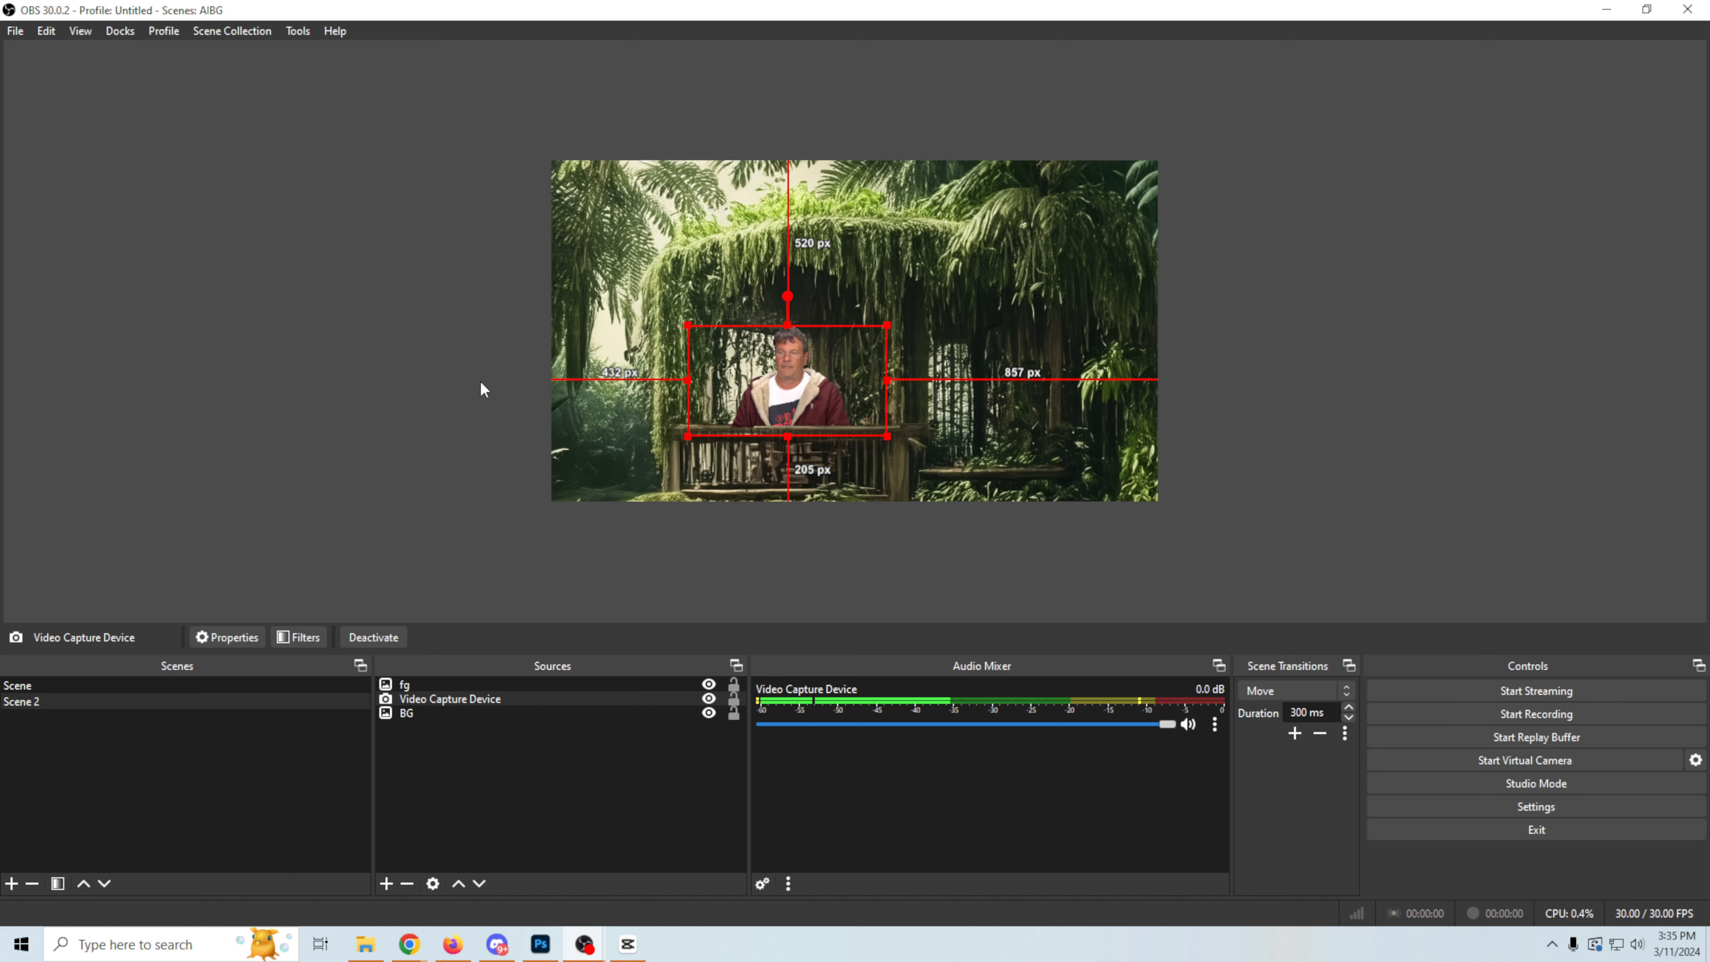
click(450, 507)
Step: Preview the Move transition by switching back and forth between Scene and Scene 2
click(69, 686)
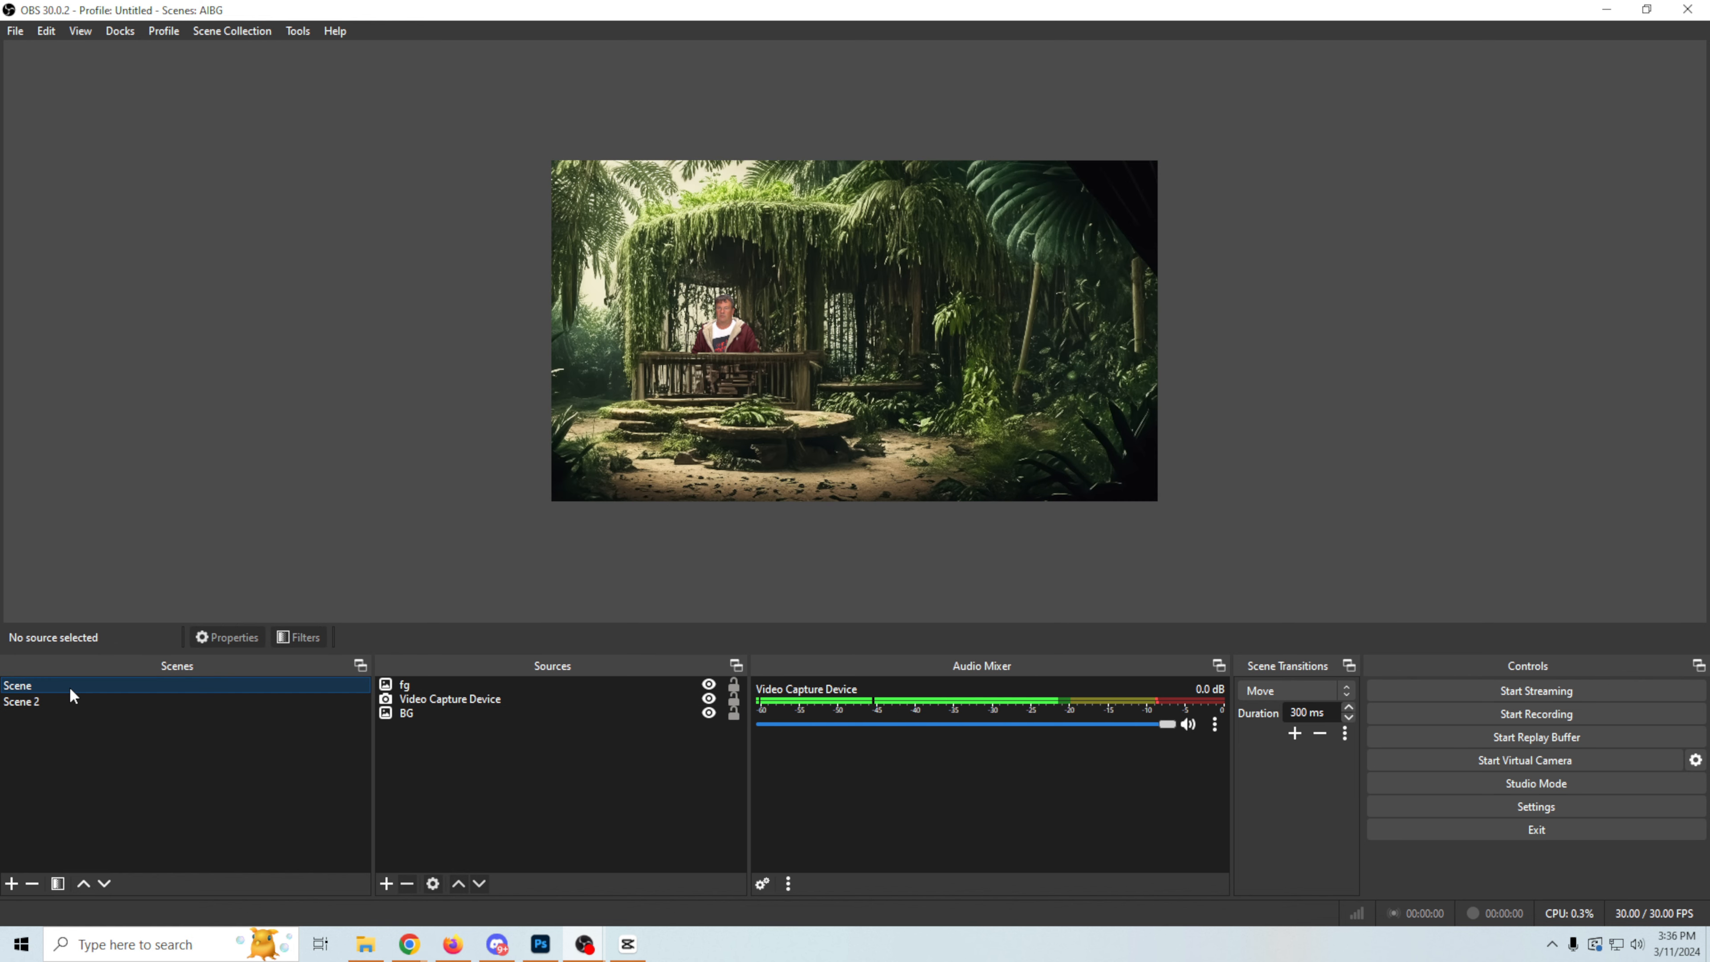
click(70, 701)
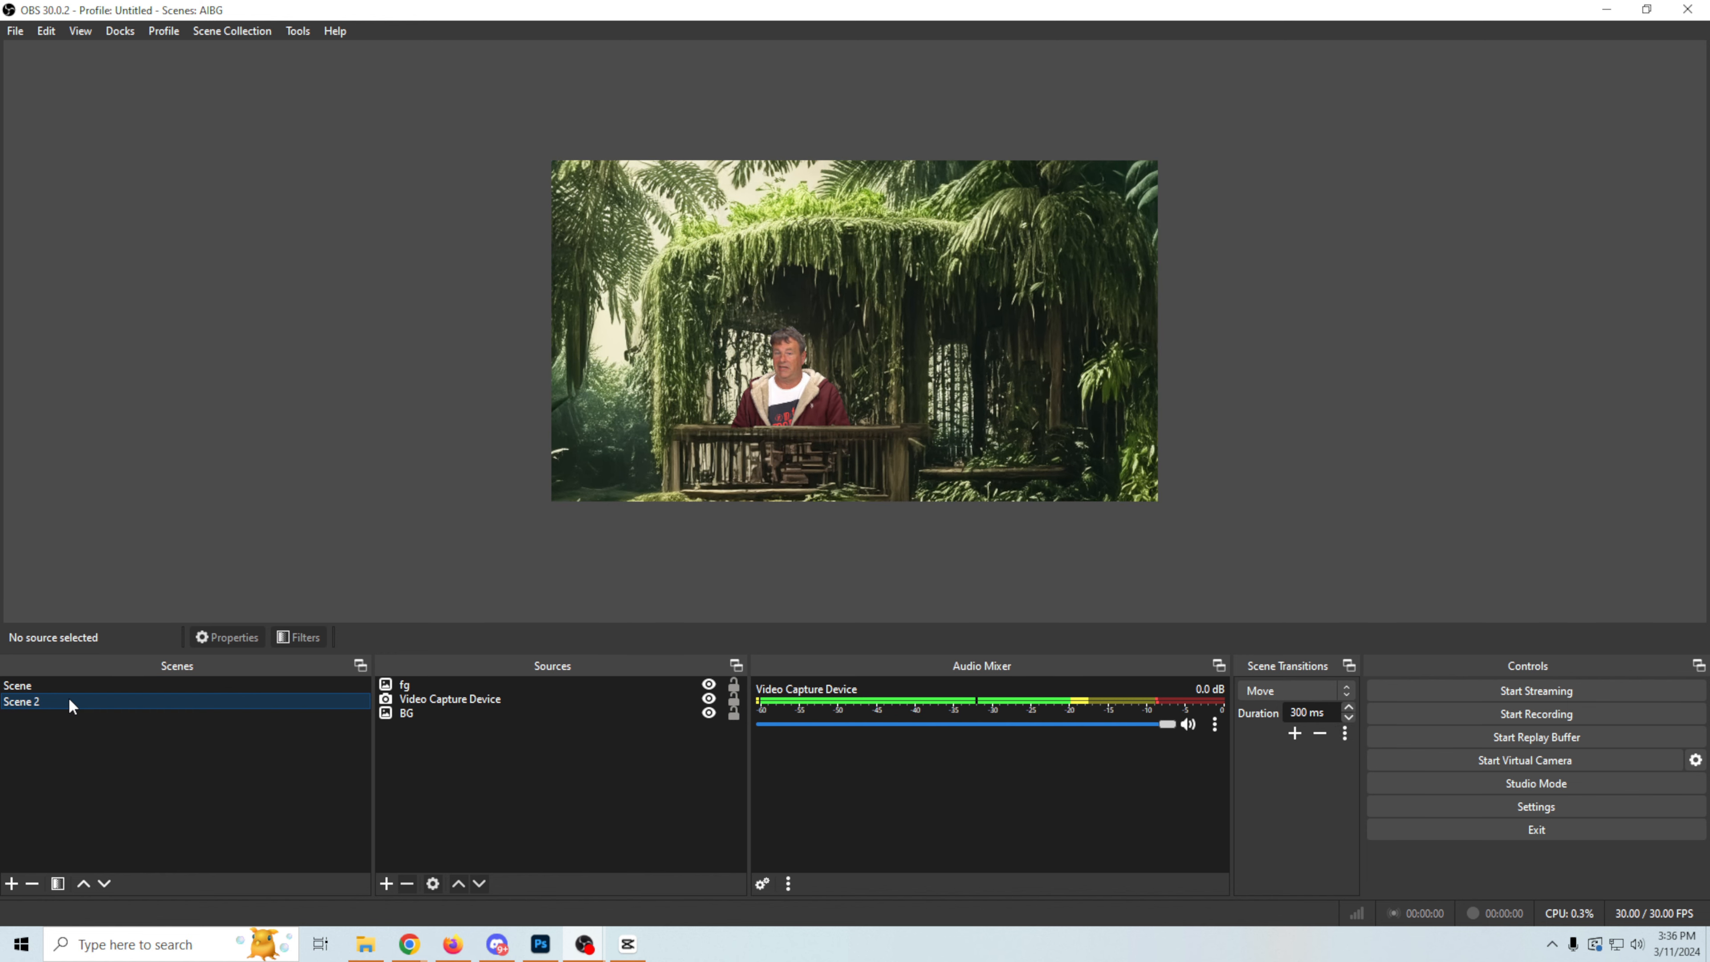
click(95, 686)
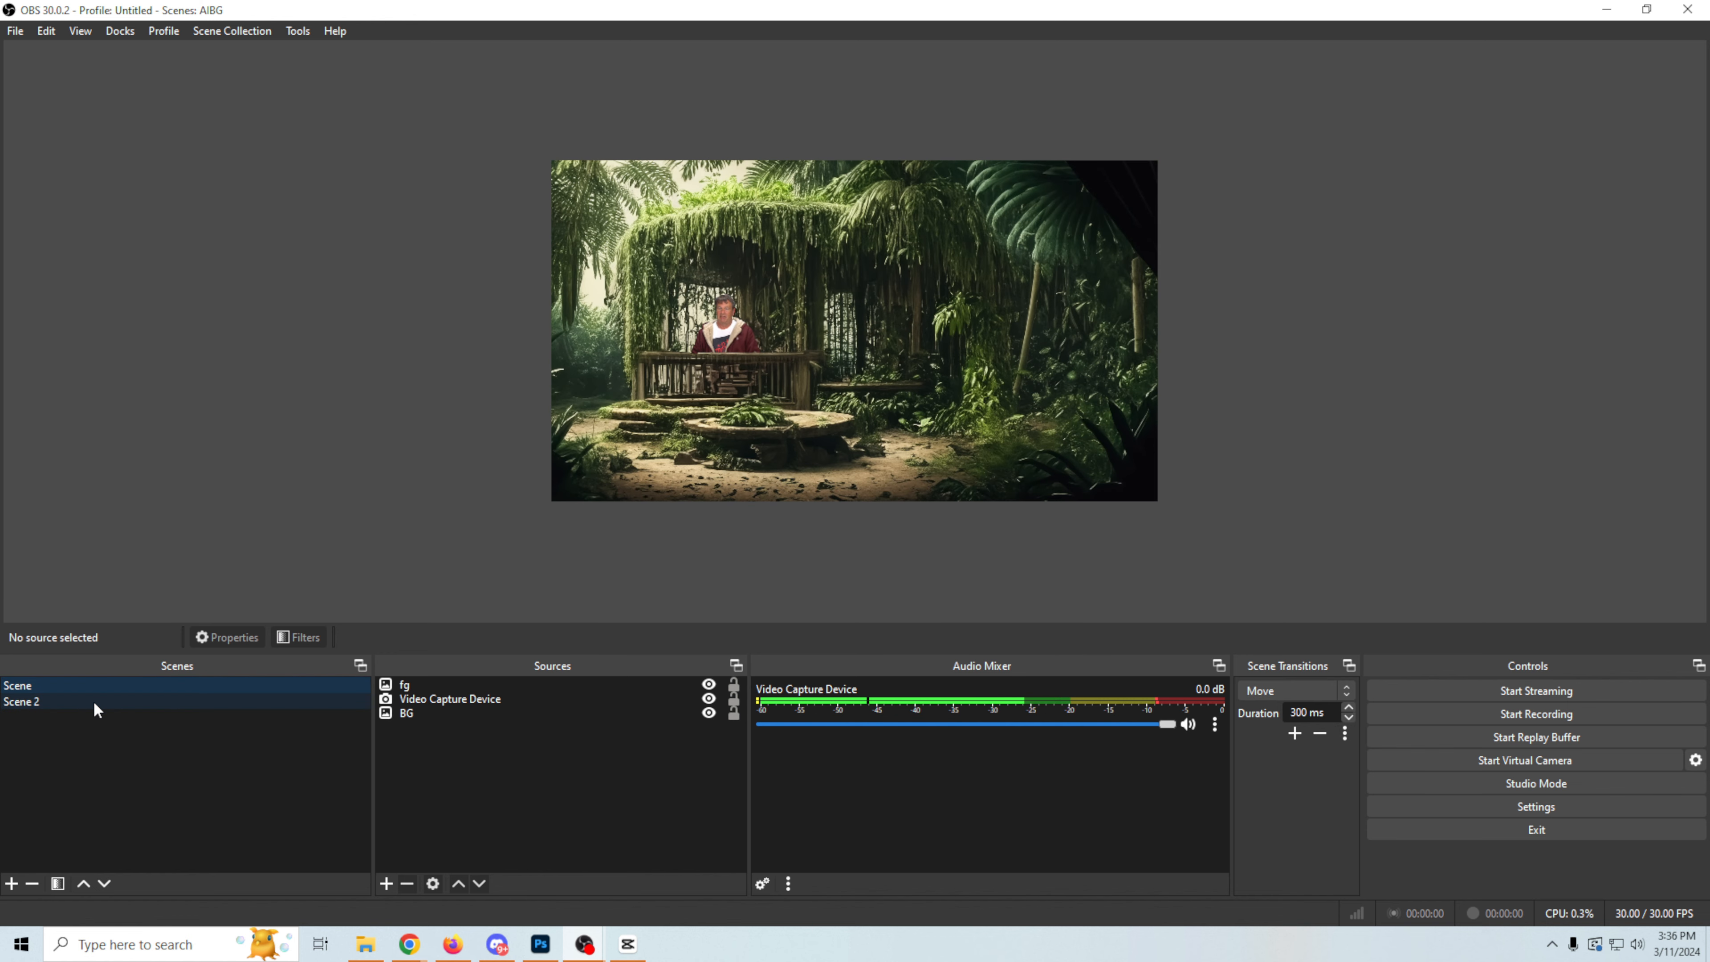
click(94, 704)
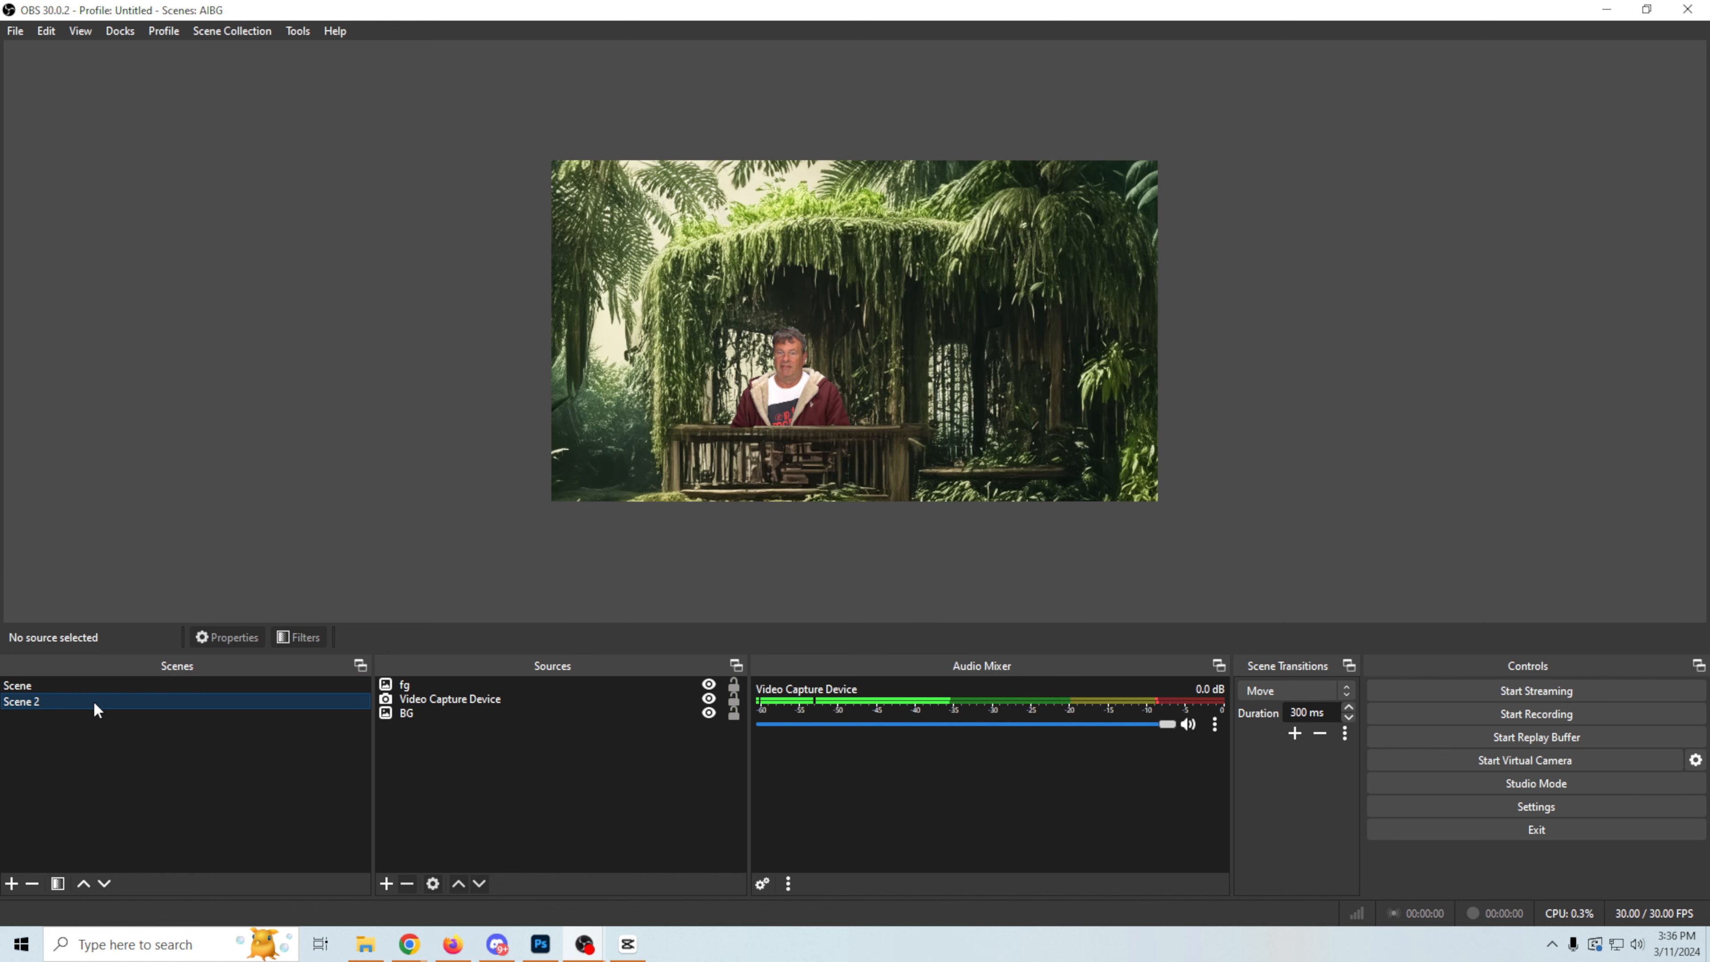
click(99, 685)
click(97, 705)
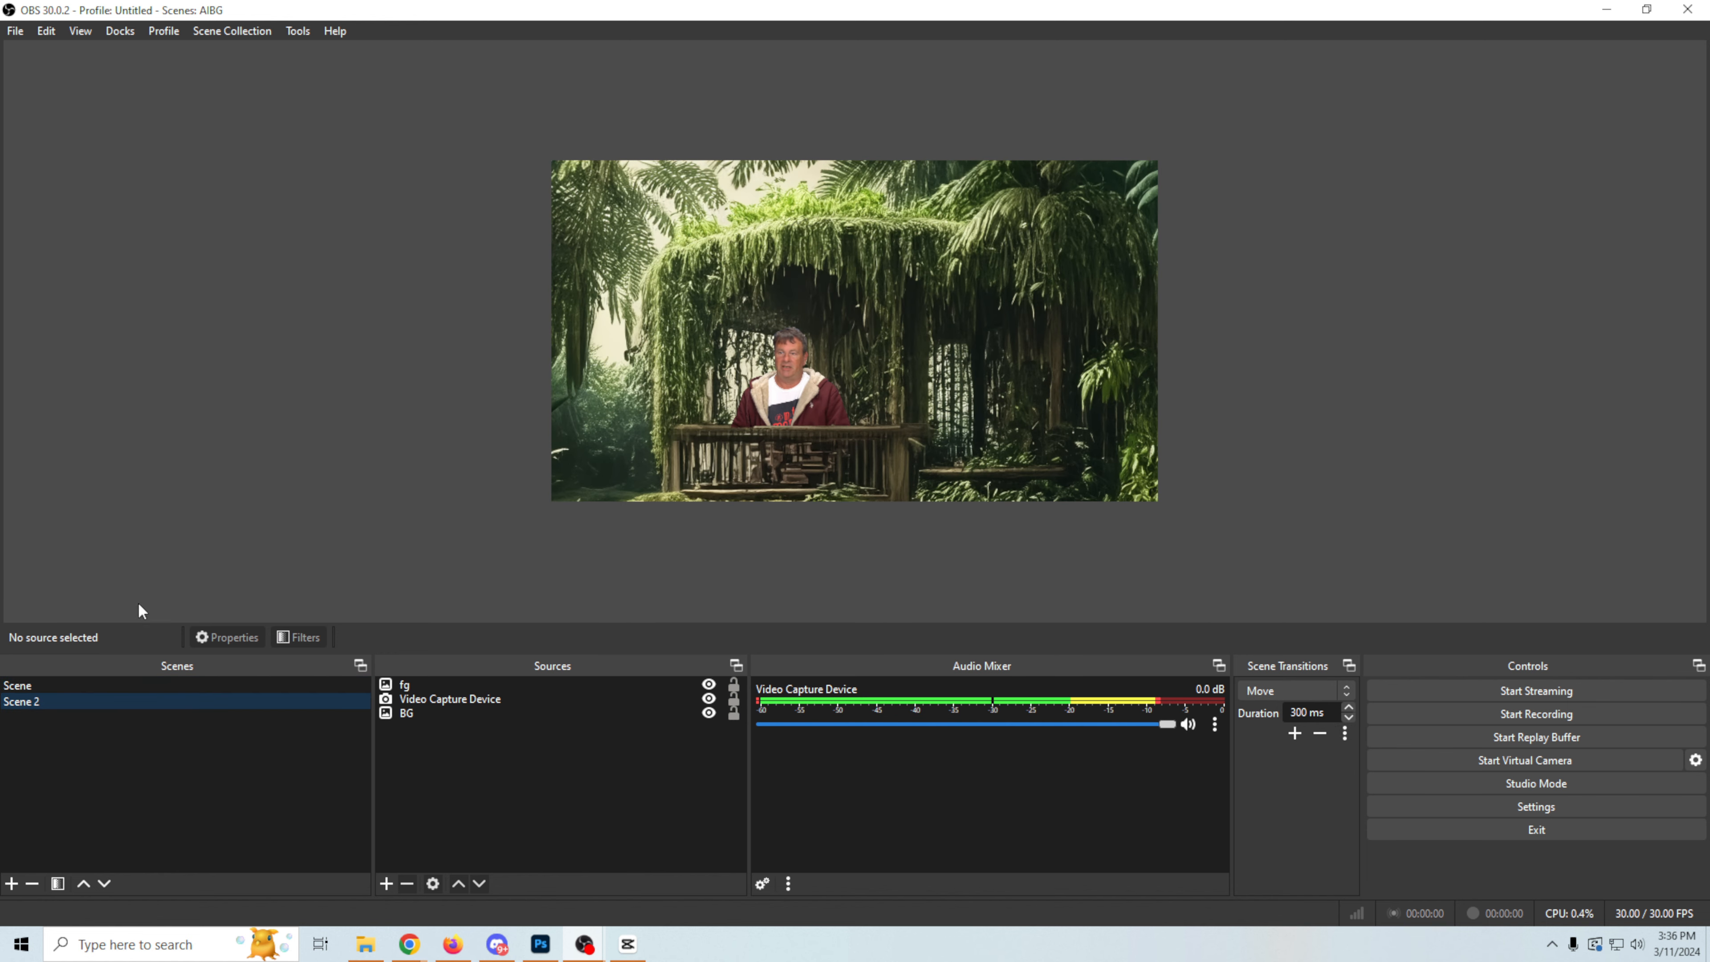